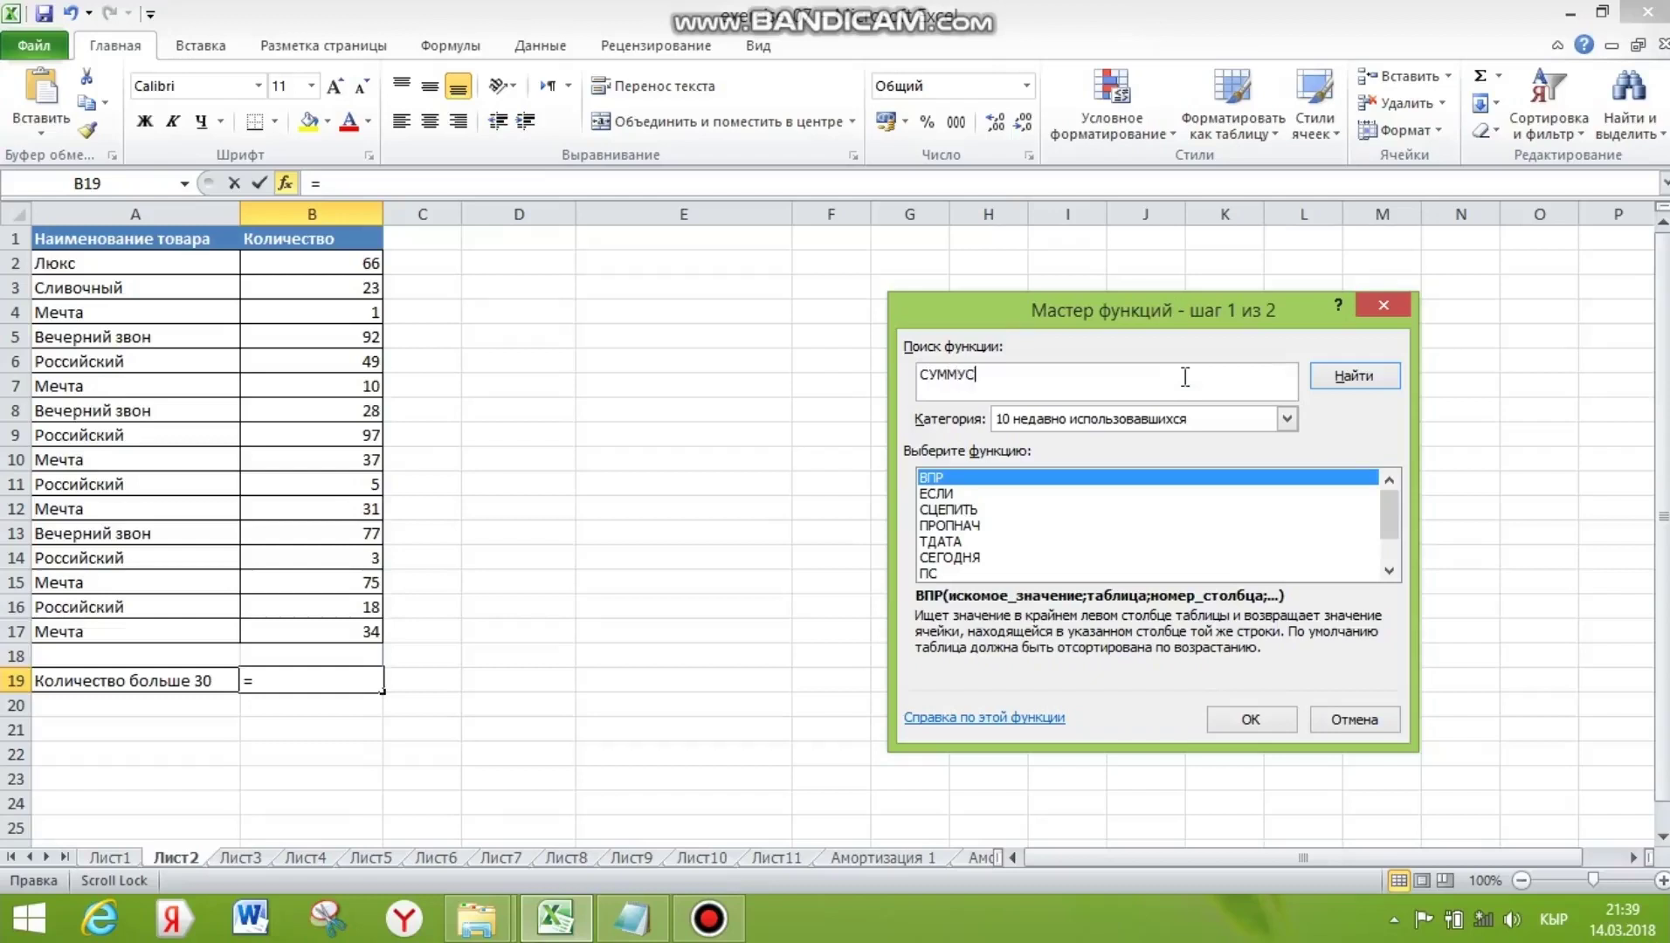
Search for the СУММЕСЛИ function and insert it into cell B19 beside "Количество больше 30"
{"action": "type", "text": "УСЛИ"}
{"action": "key", "text": "BackSpace"}
{"action": "type", "text": "ЕСЛИ"}
{"action": "left_click", "coordinate": [1370, 375]}
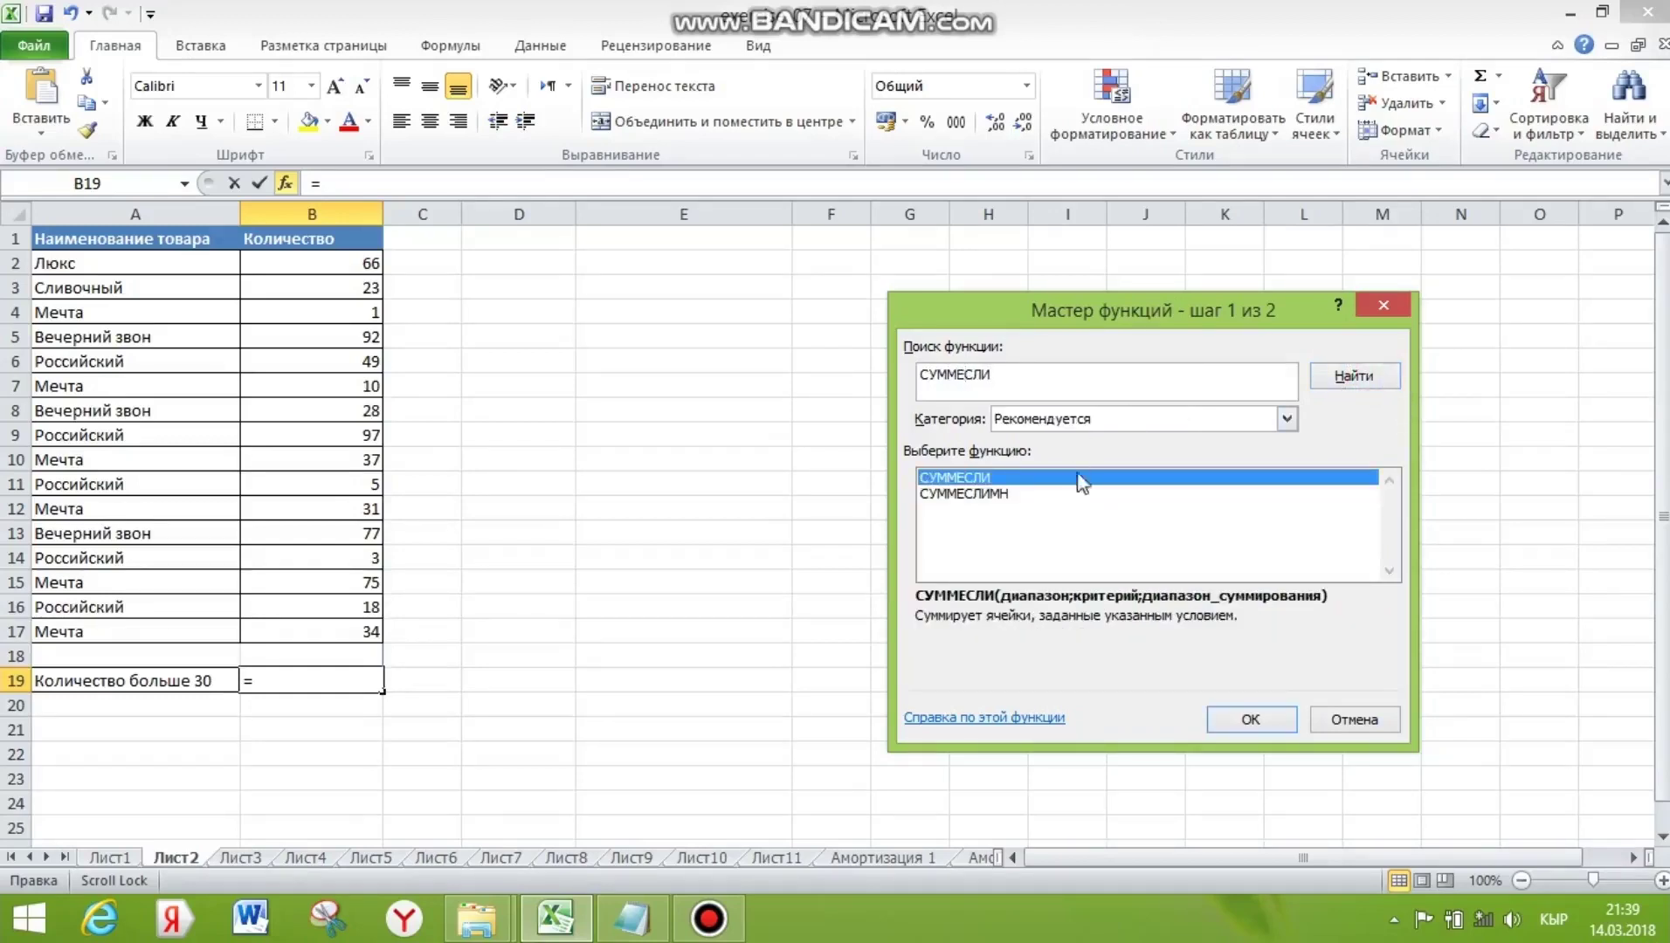
{"action": "left_click", "coordinate": [1251, 719]}
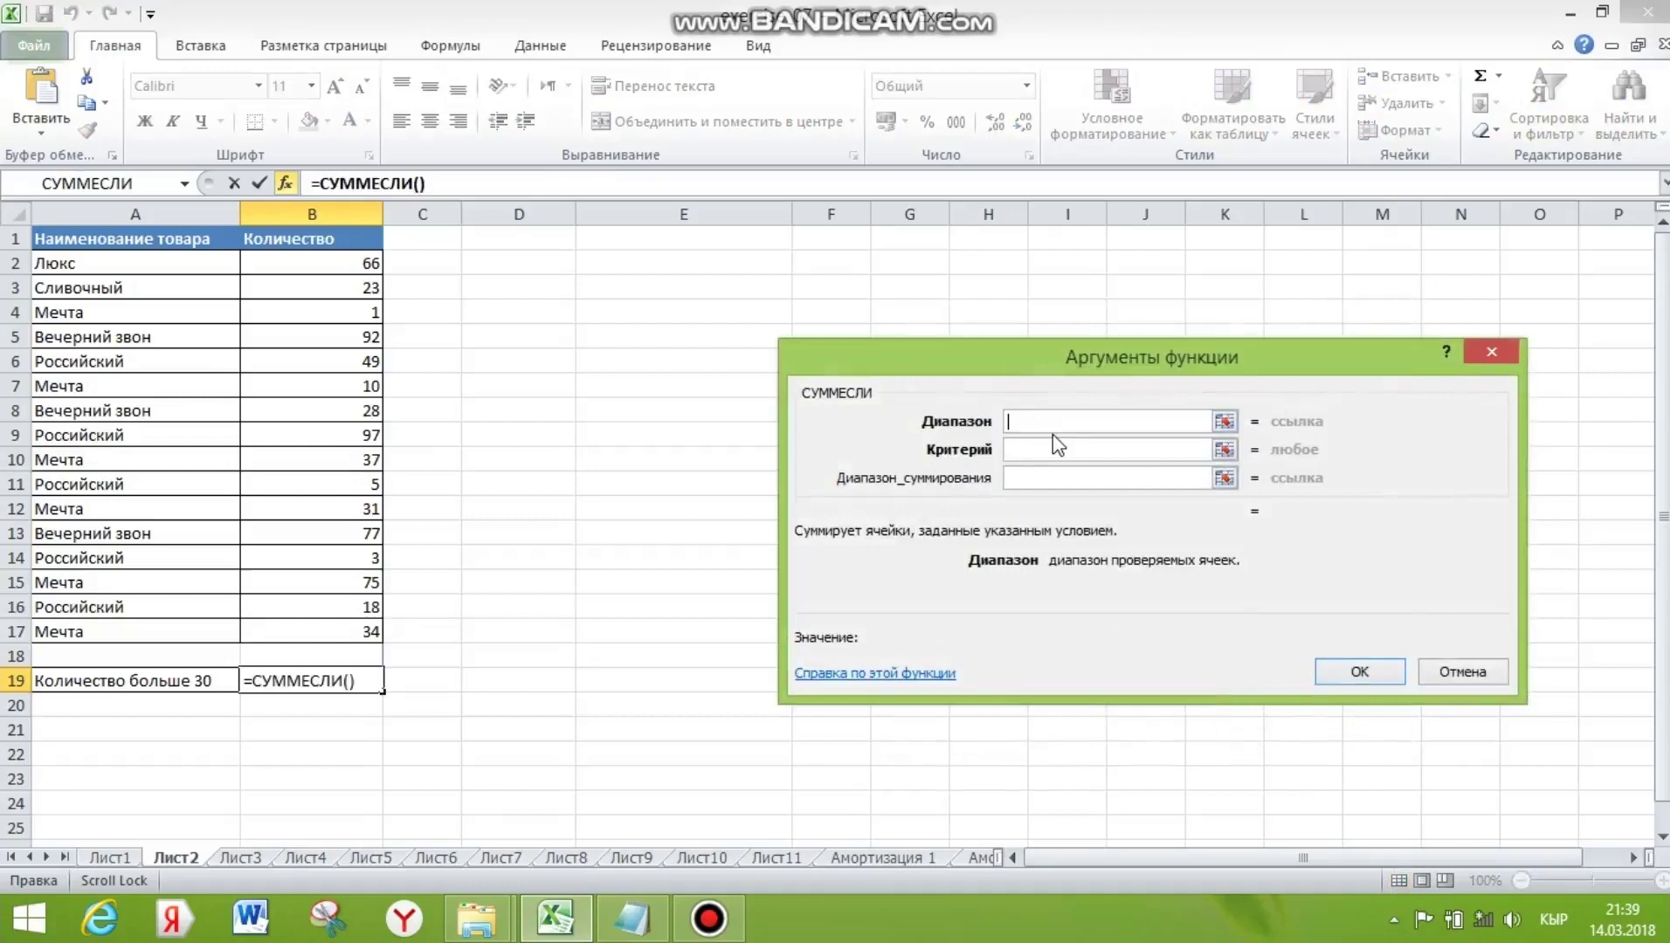
Complete the СУММЕСЛИ formula with range B2:B17 and criterion >30, leaving the sum range empty
{"action": "left_click_drag", "start_coordinate": [367, 262], "coordinate": [387, 632]}
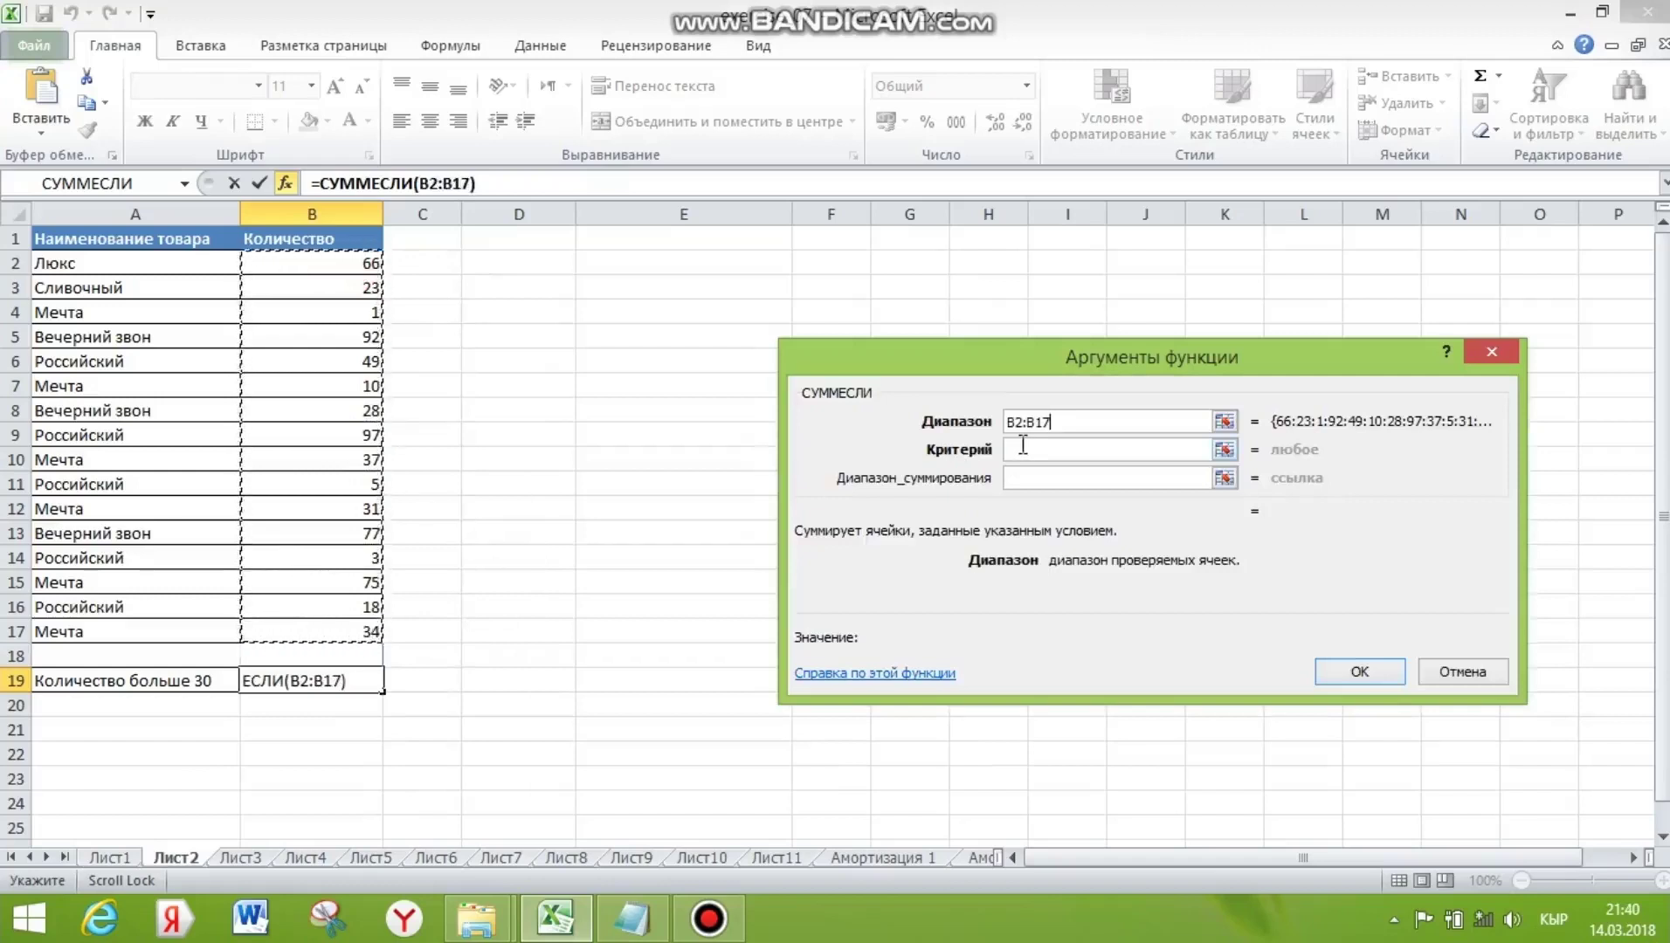
{"action": "left_click", "coordinate": [1023, 448]}
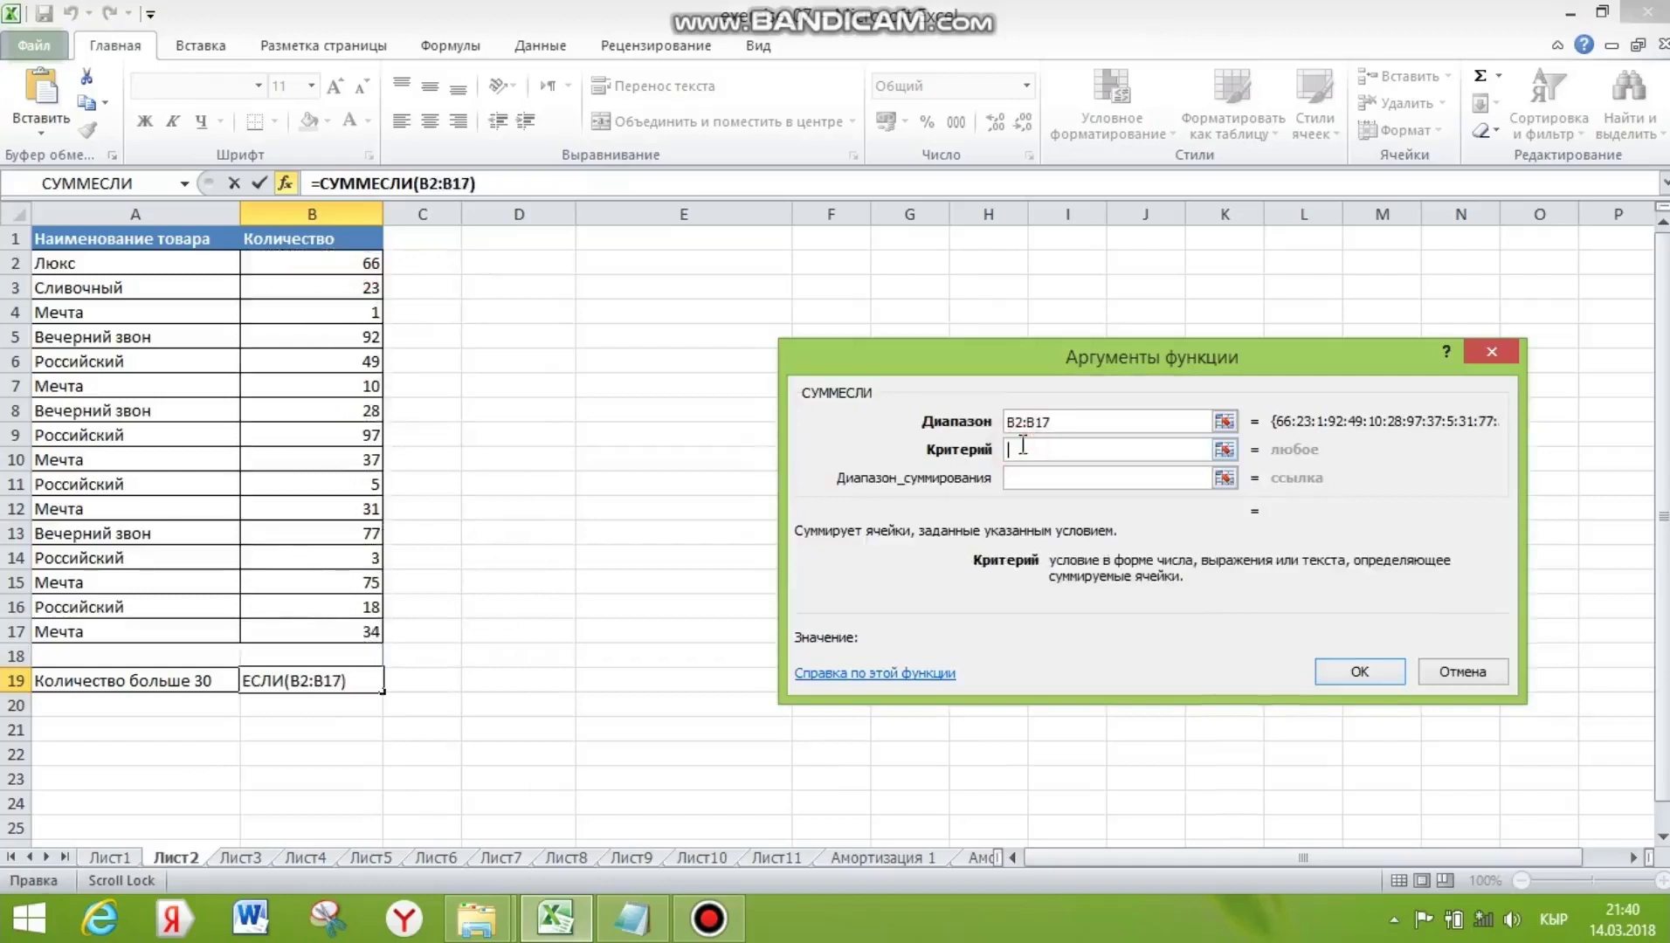
{"action": "key", "text": "alt+shift"}
{"action": "type", "text": ">"}
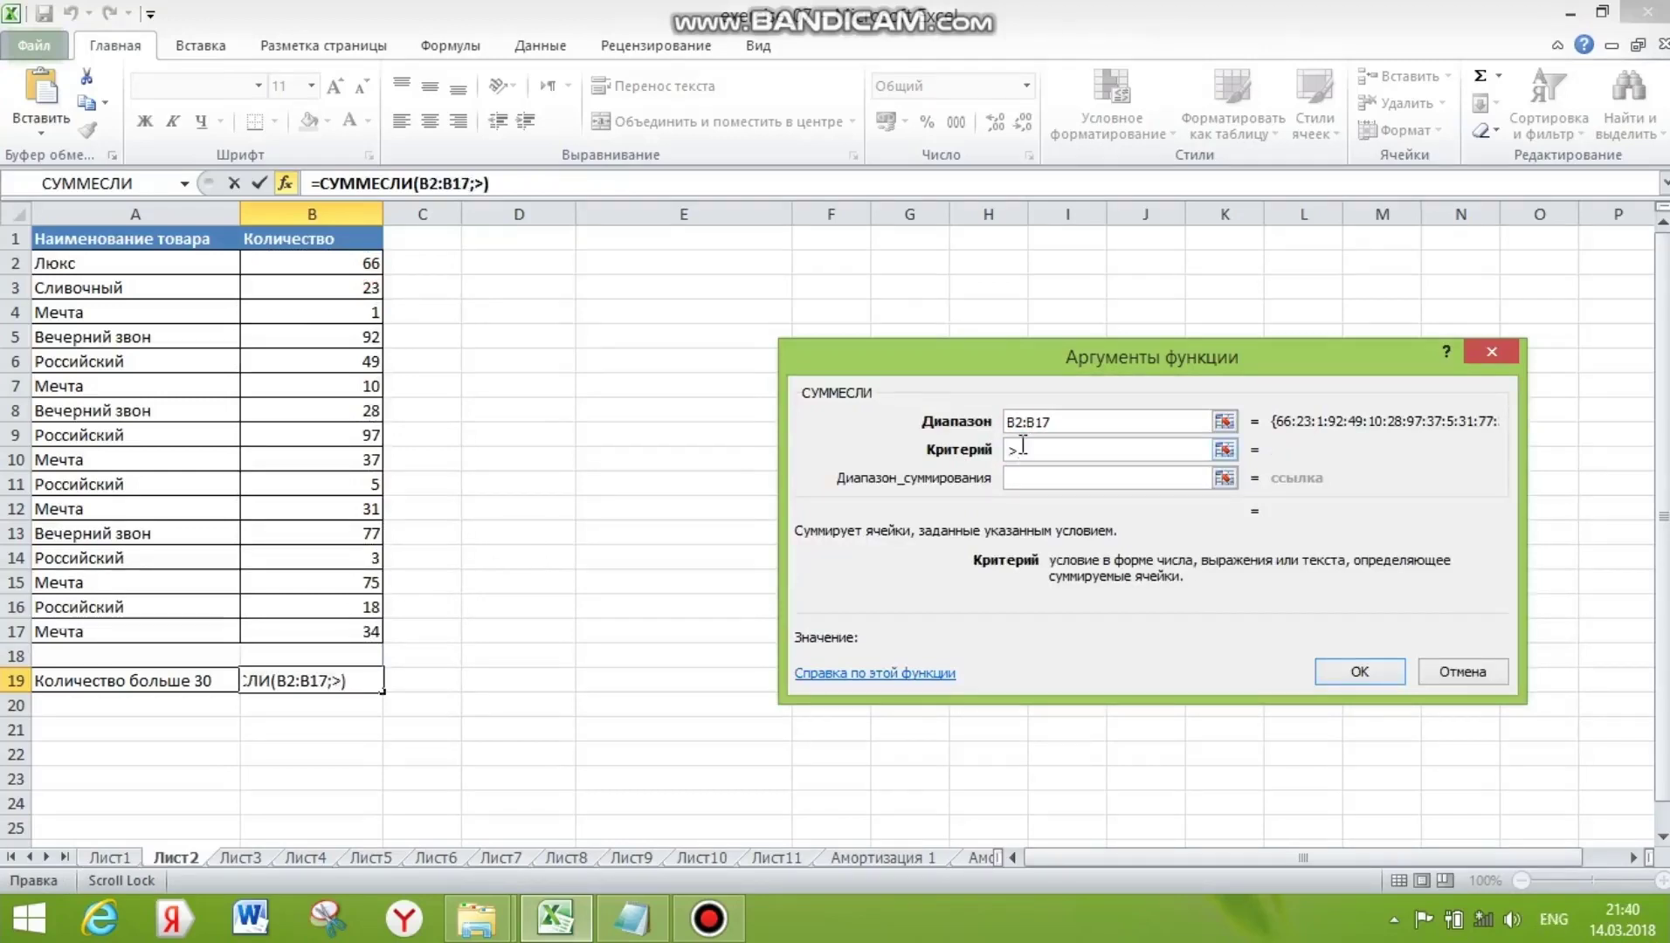
{"action": "type", "text": "30"}
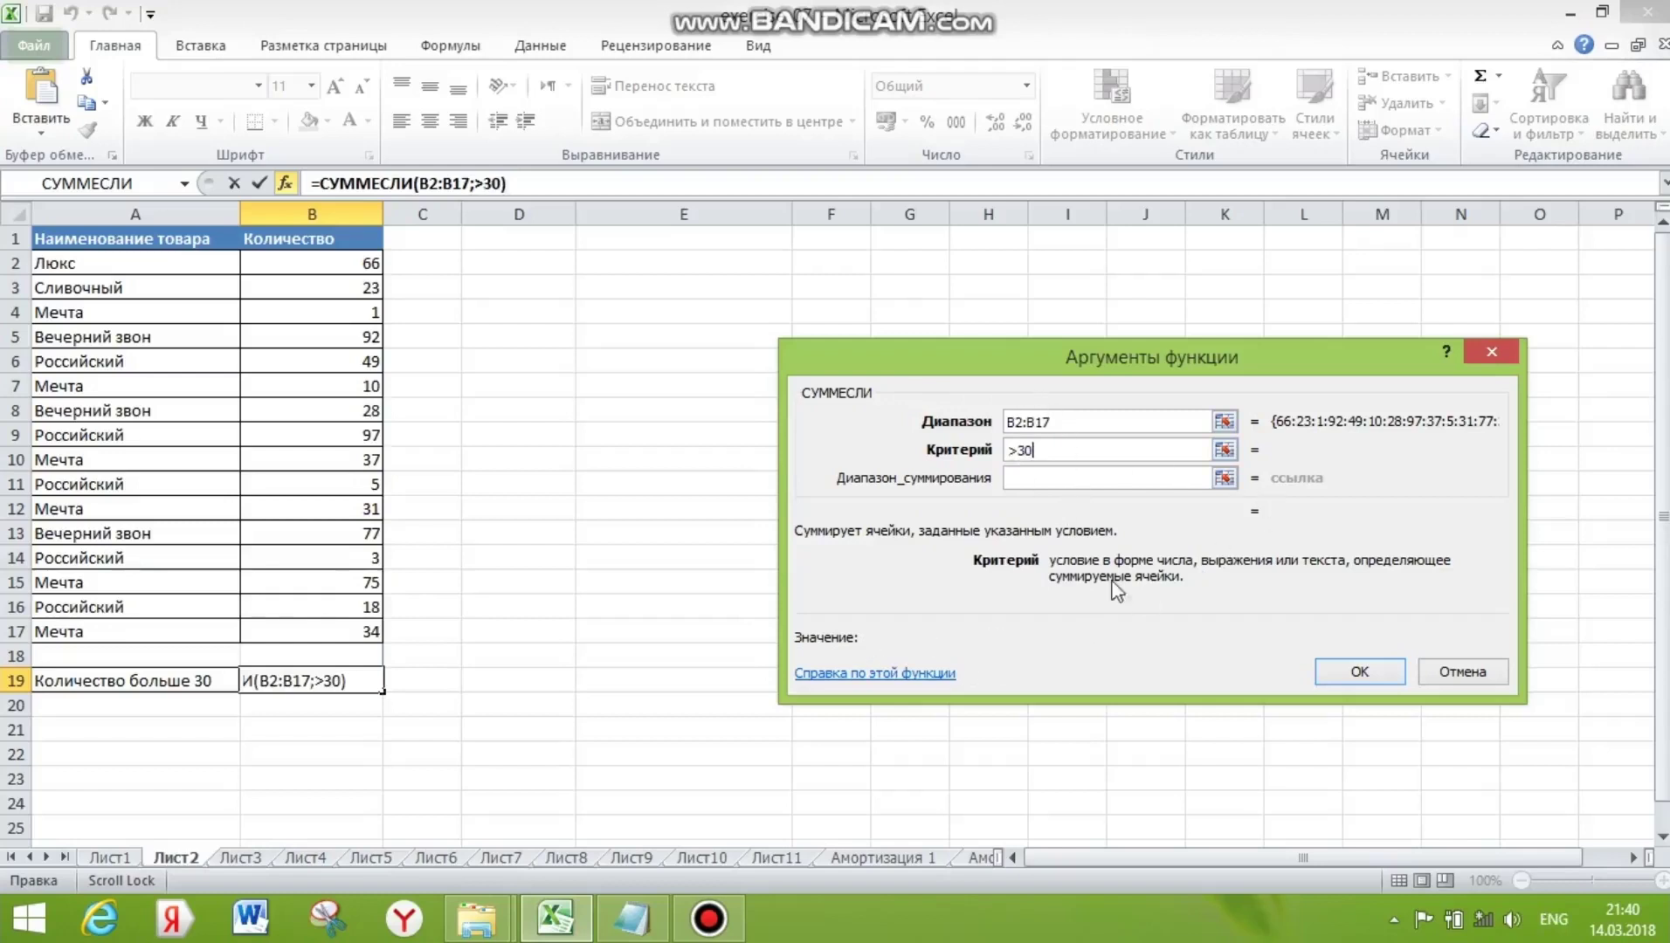
{"action": "left_click", "coordinate": [1114, 477]}
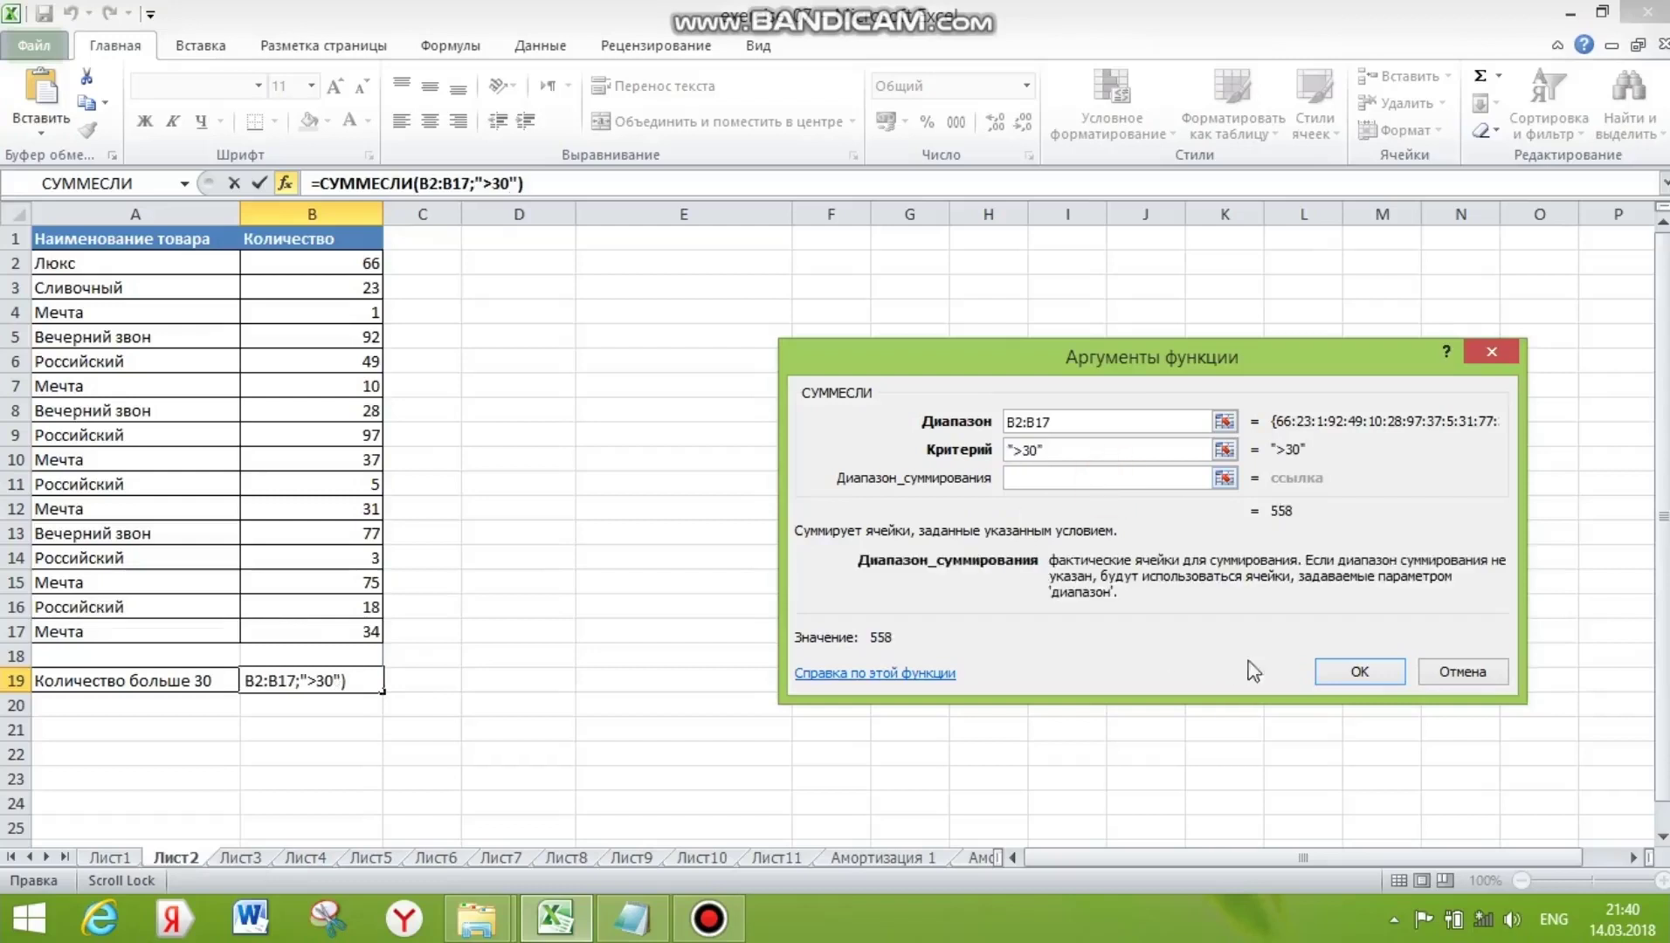
{"action": "left_click", "coordinate": [1363, 673]}
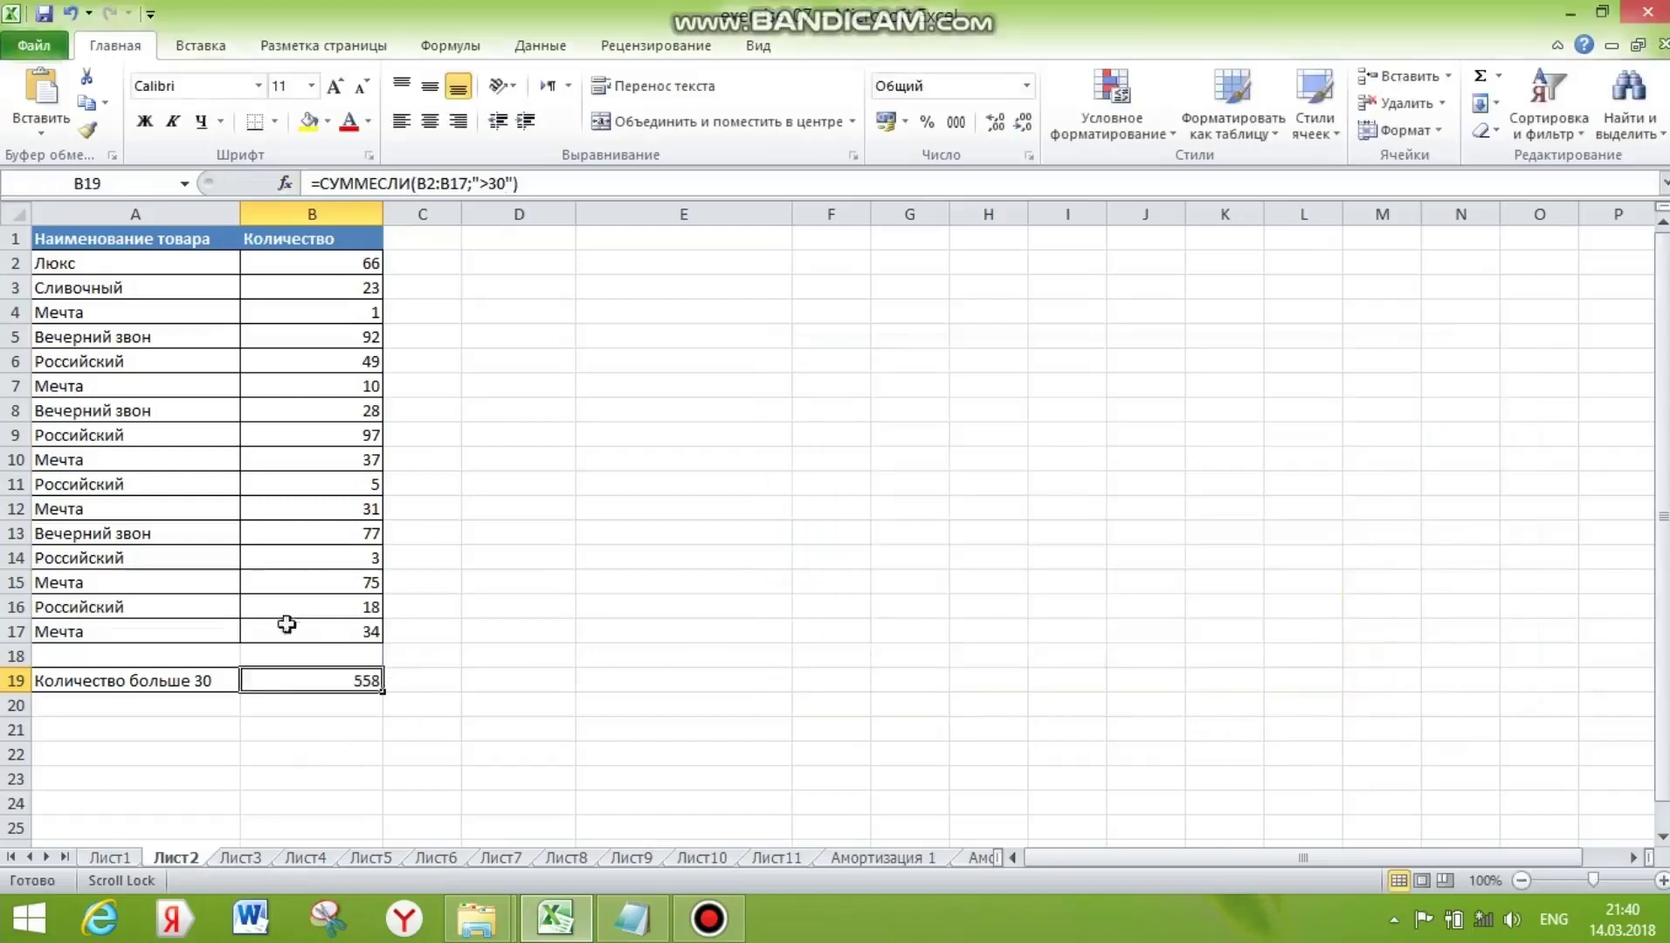
Open the function wizard for cell B19 on Лист3, beside the label Количество "Мечта"
{"action": "left_click", "coordinate": [241, 858]}
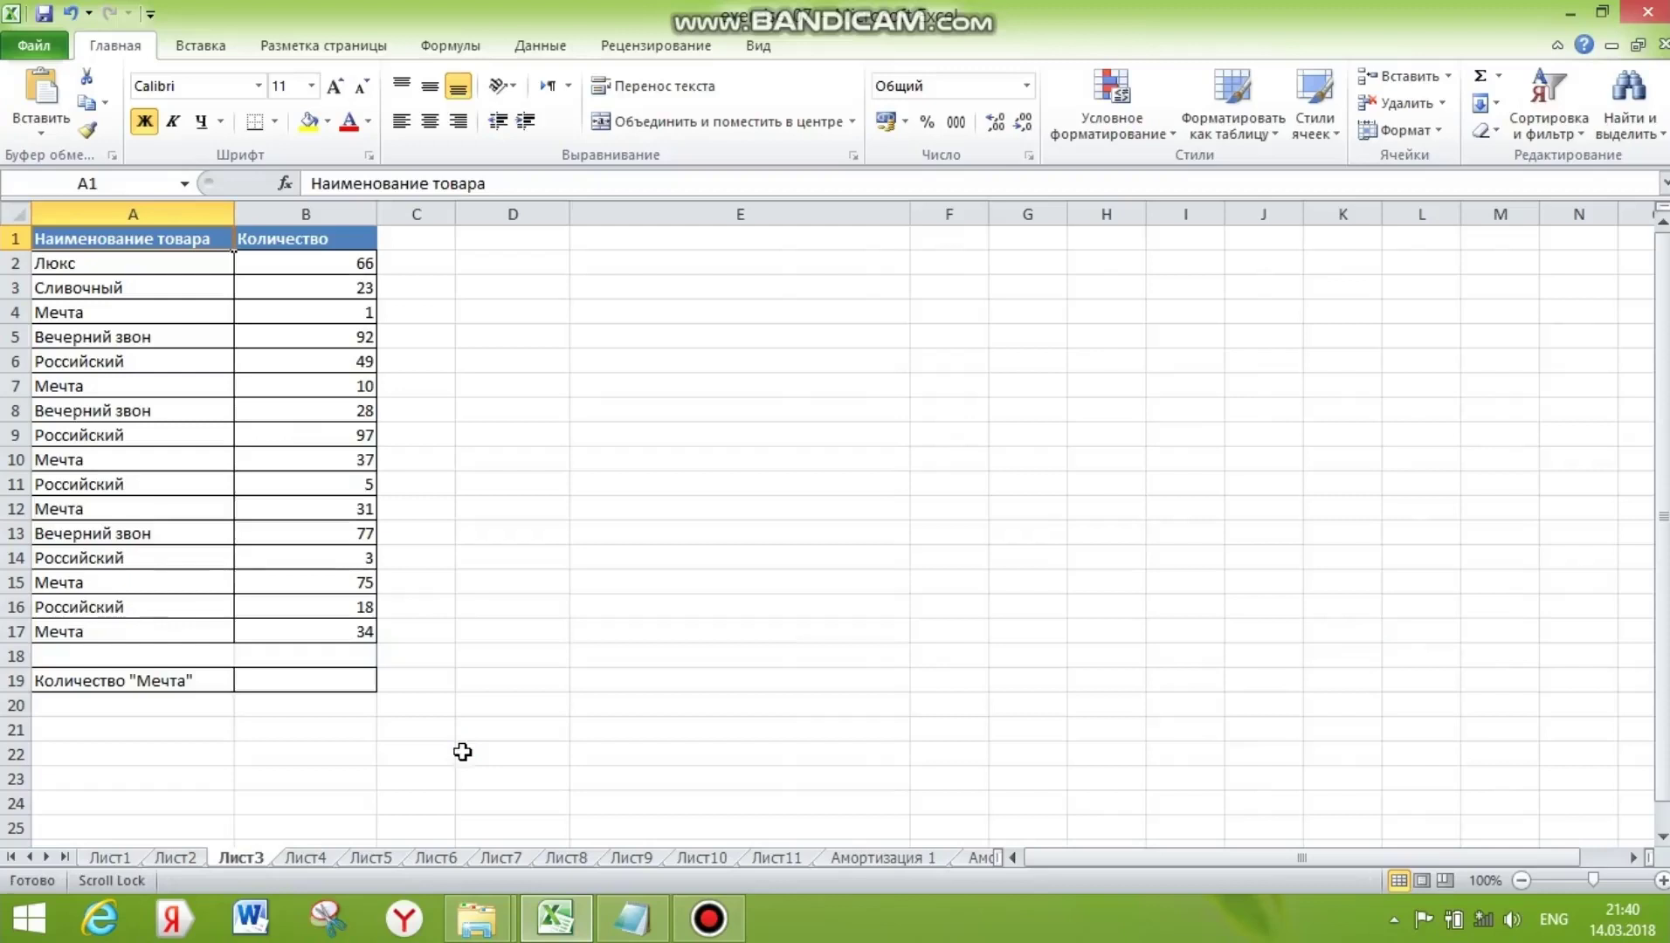
{"action": "left_click", "coordinate": [329, 689]}
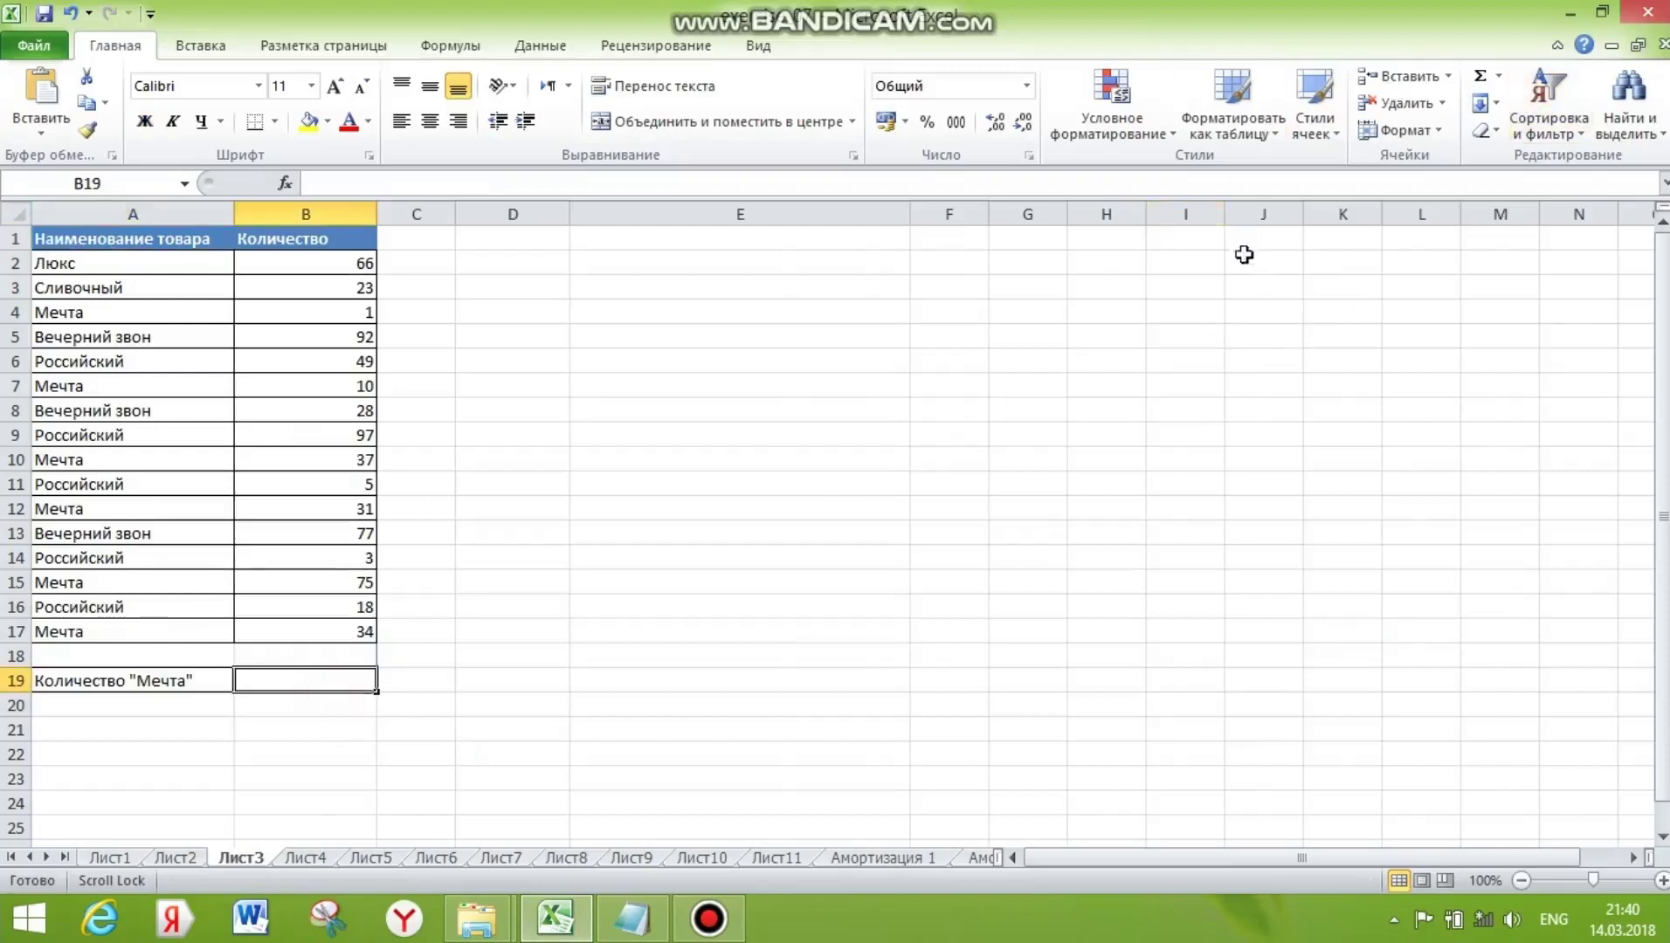
{"action": "left_click", "coordinate": [1497, 78]}
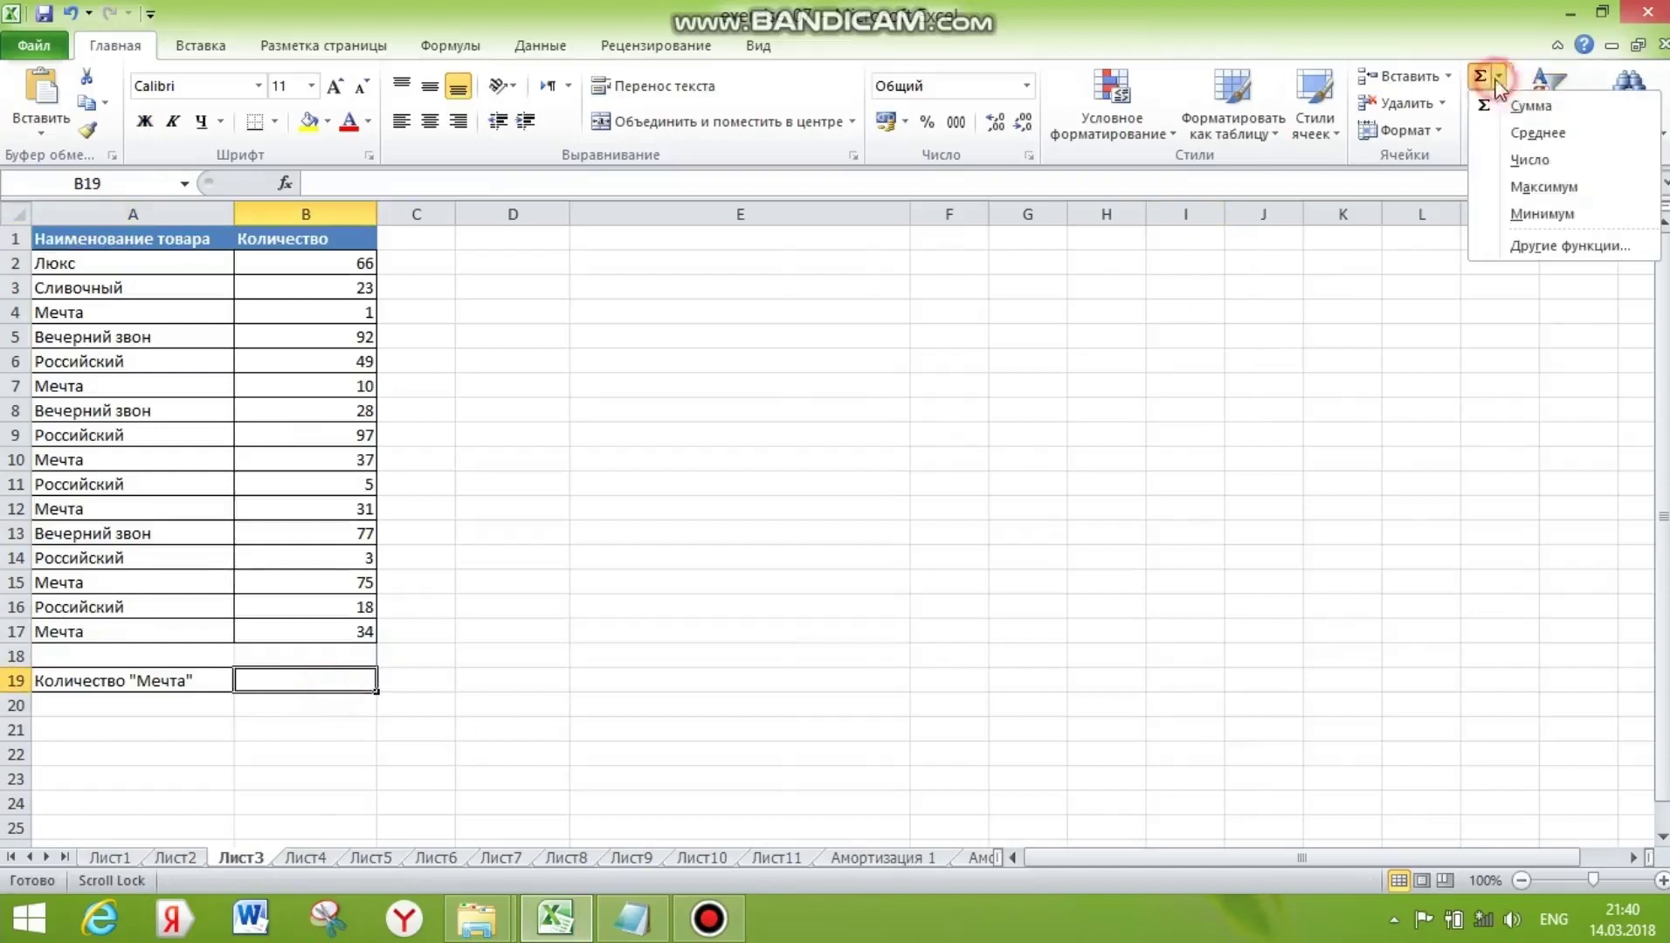
{"action": "left_click", "coordinate": [1530, 247]}
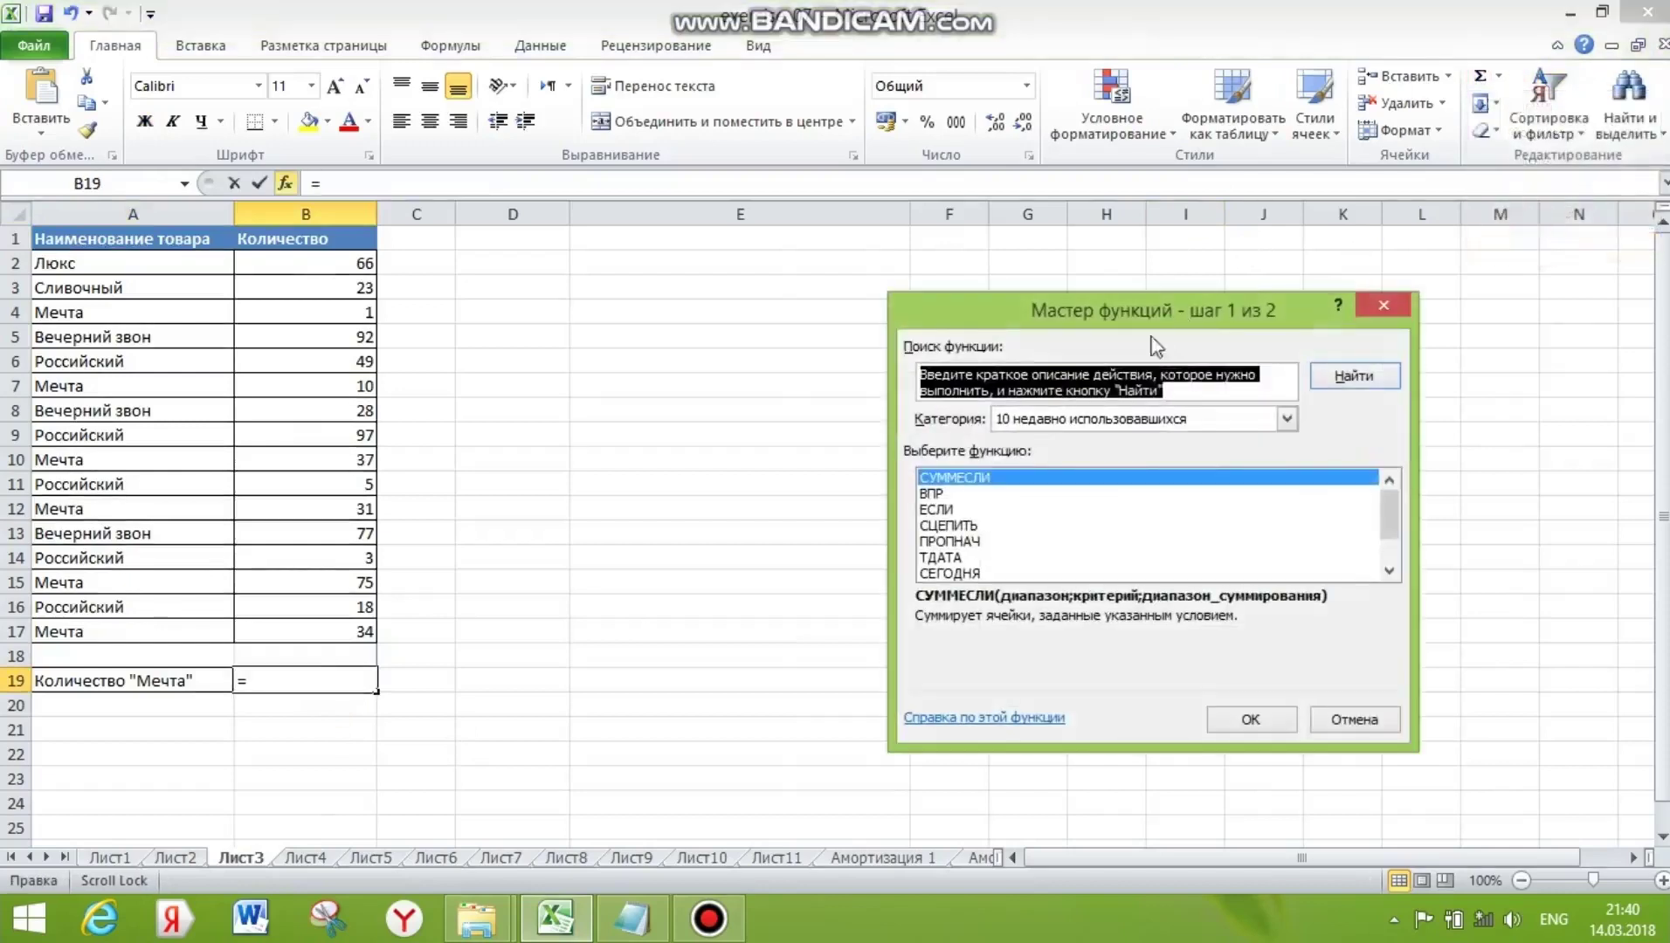
{"action": "type", "text": "с"}
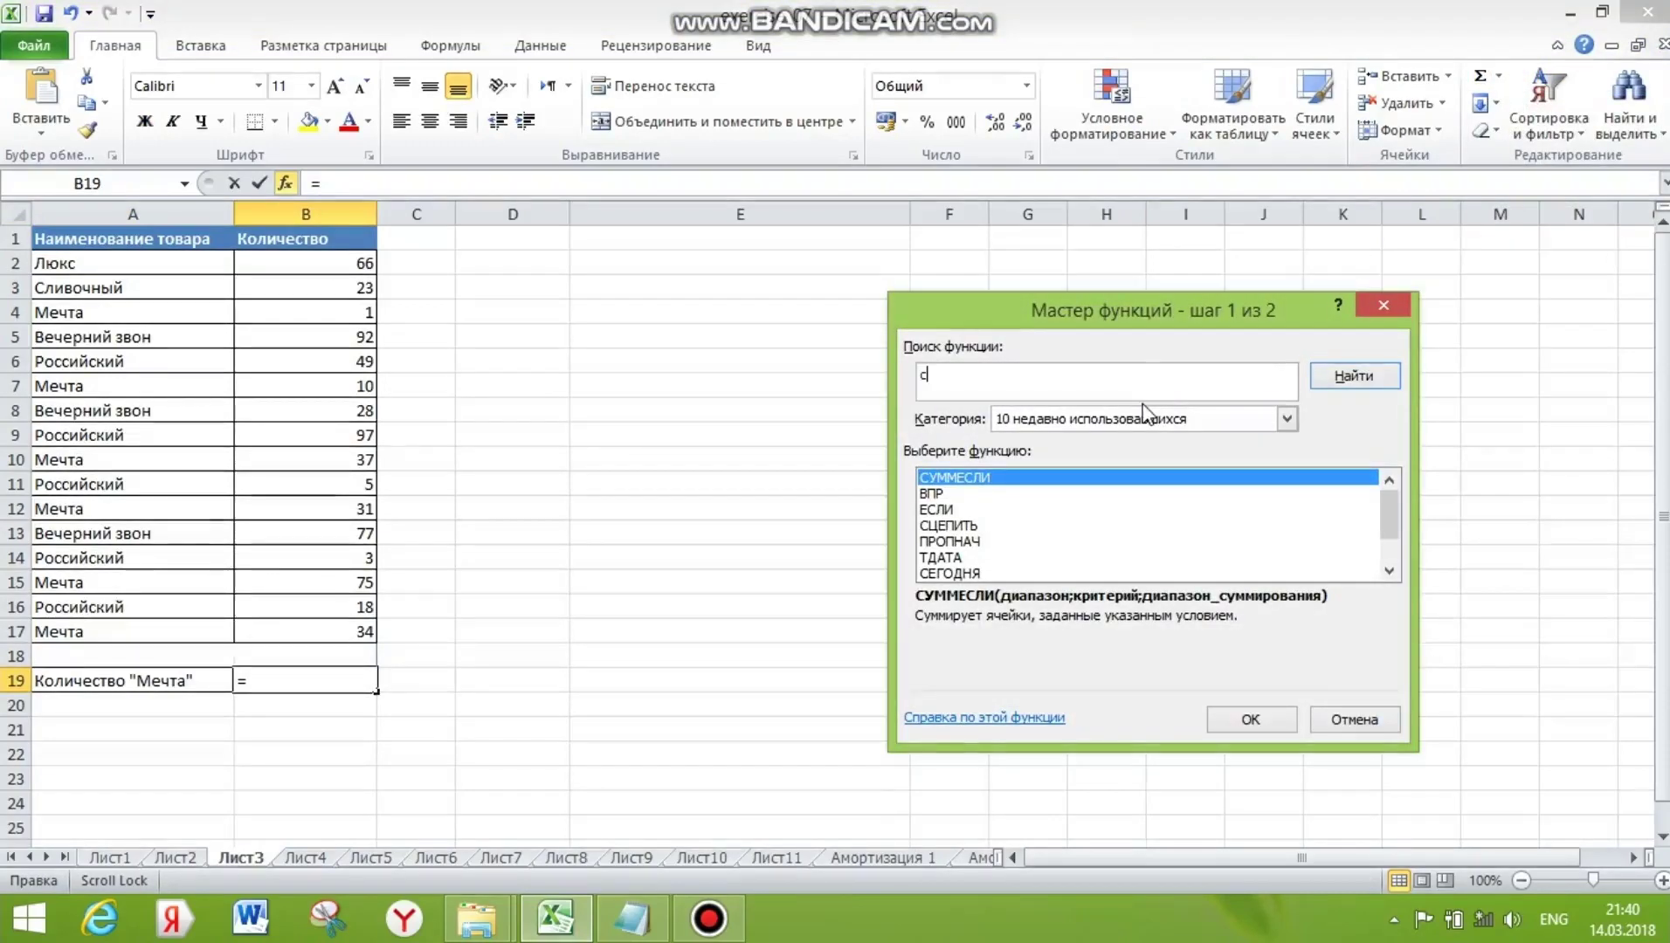
{"action": "type", "text": "ЕVV"}
{"action": "key", "text": "BackSpace"}
{"action": "key", "text": "BackSpace"}
{"action": "key", "text": "BackSpace"}
{"action": "key", "text": "BackSpace"}
{"action": "key", "text": "BackSpace"}
{"action": "key", "text": "BackSpace"}
{"action": "key", "text": "BackSpace"}
Search for СУММЕСЛИ with the keyboard set to Cyrillic input and insert the function into cell B19
{"action": "key", "text": "alt+shift"}
{"action": "key", "text": "alt+shift"}
{"action": "type", "text": "СУММУСЛИ"}
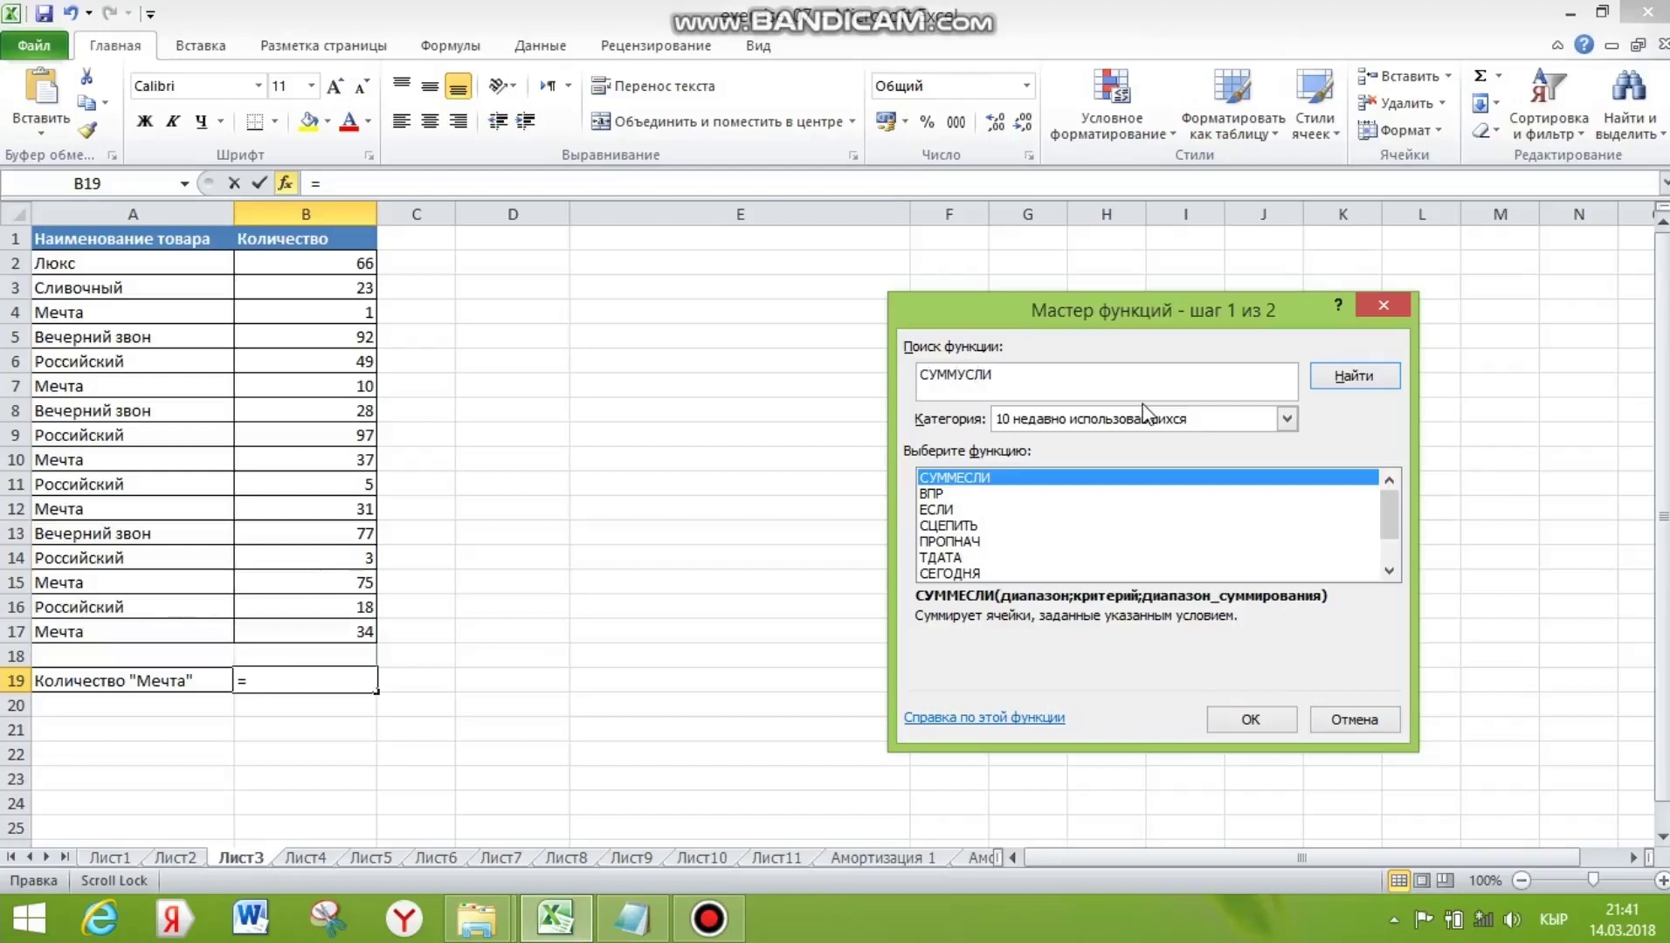
{"action": "key", "text": "Left"}
{"action": "key", "text": "Left"}
{"action": "key", "text": "Left"}
{"action": "key", "text": "BackSpace"}
{"action": "type", "text": "Е"}
{"action": "left_click", "coordinate": [1389, 379]}
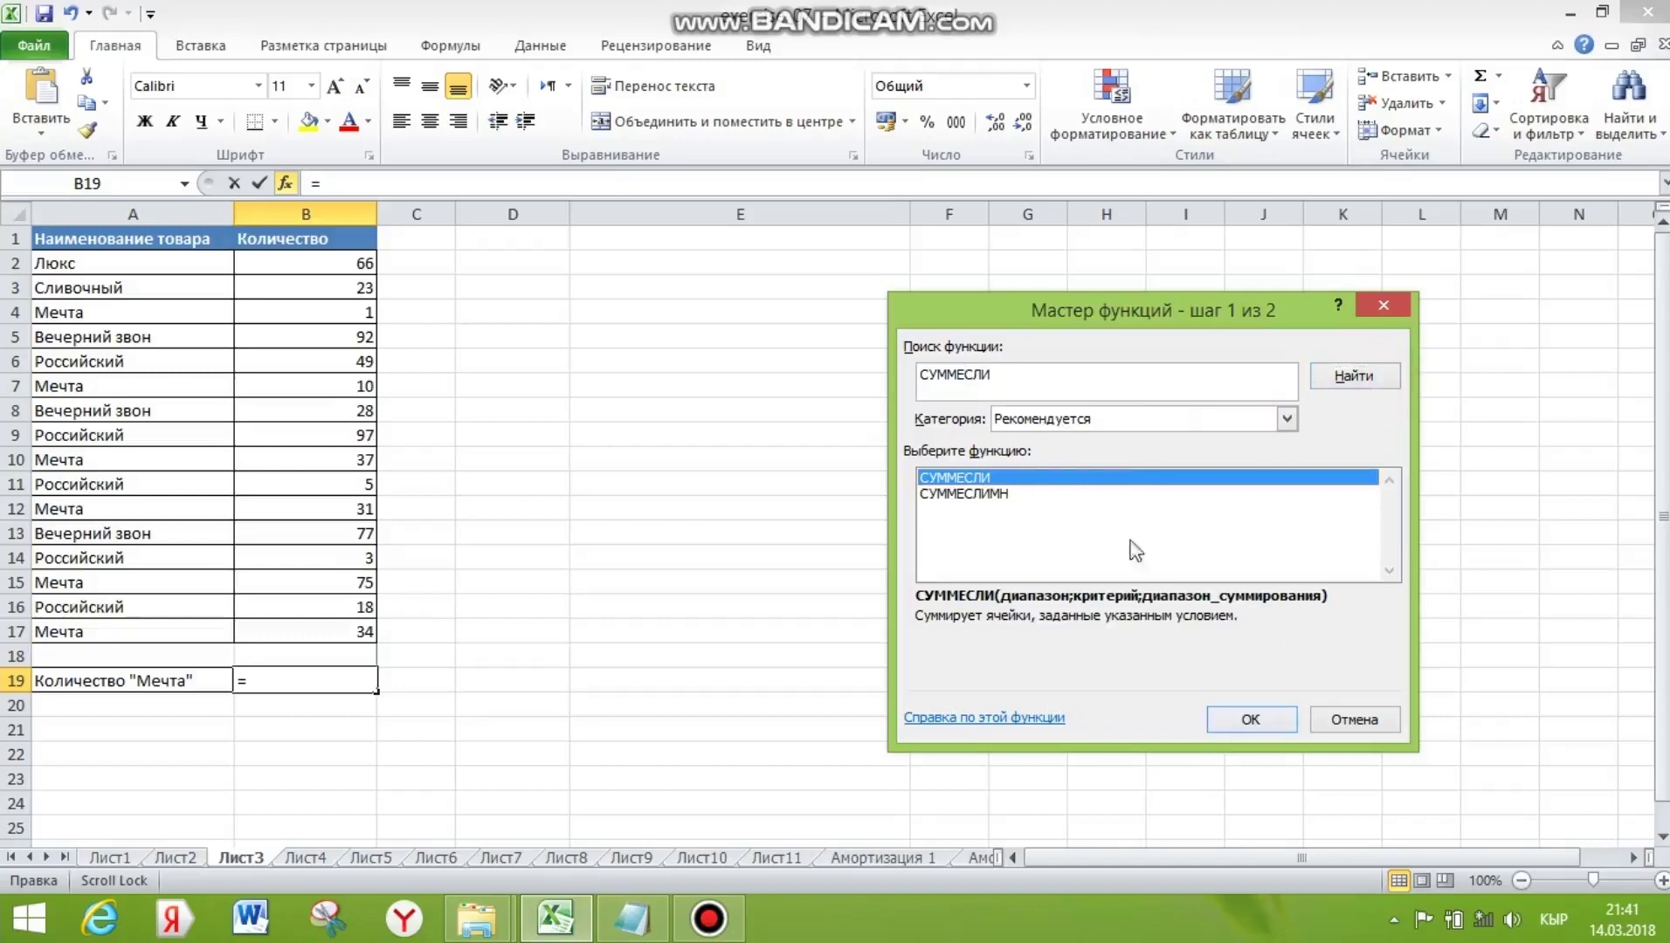
{"action": "left_click", "coordinate": [1247, 719]}
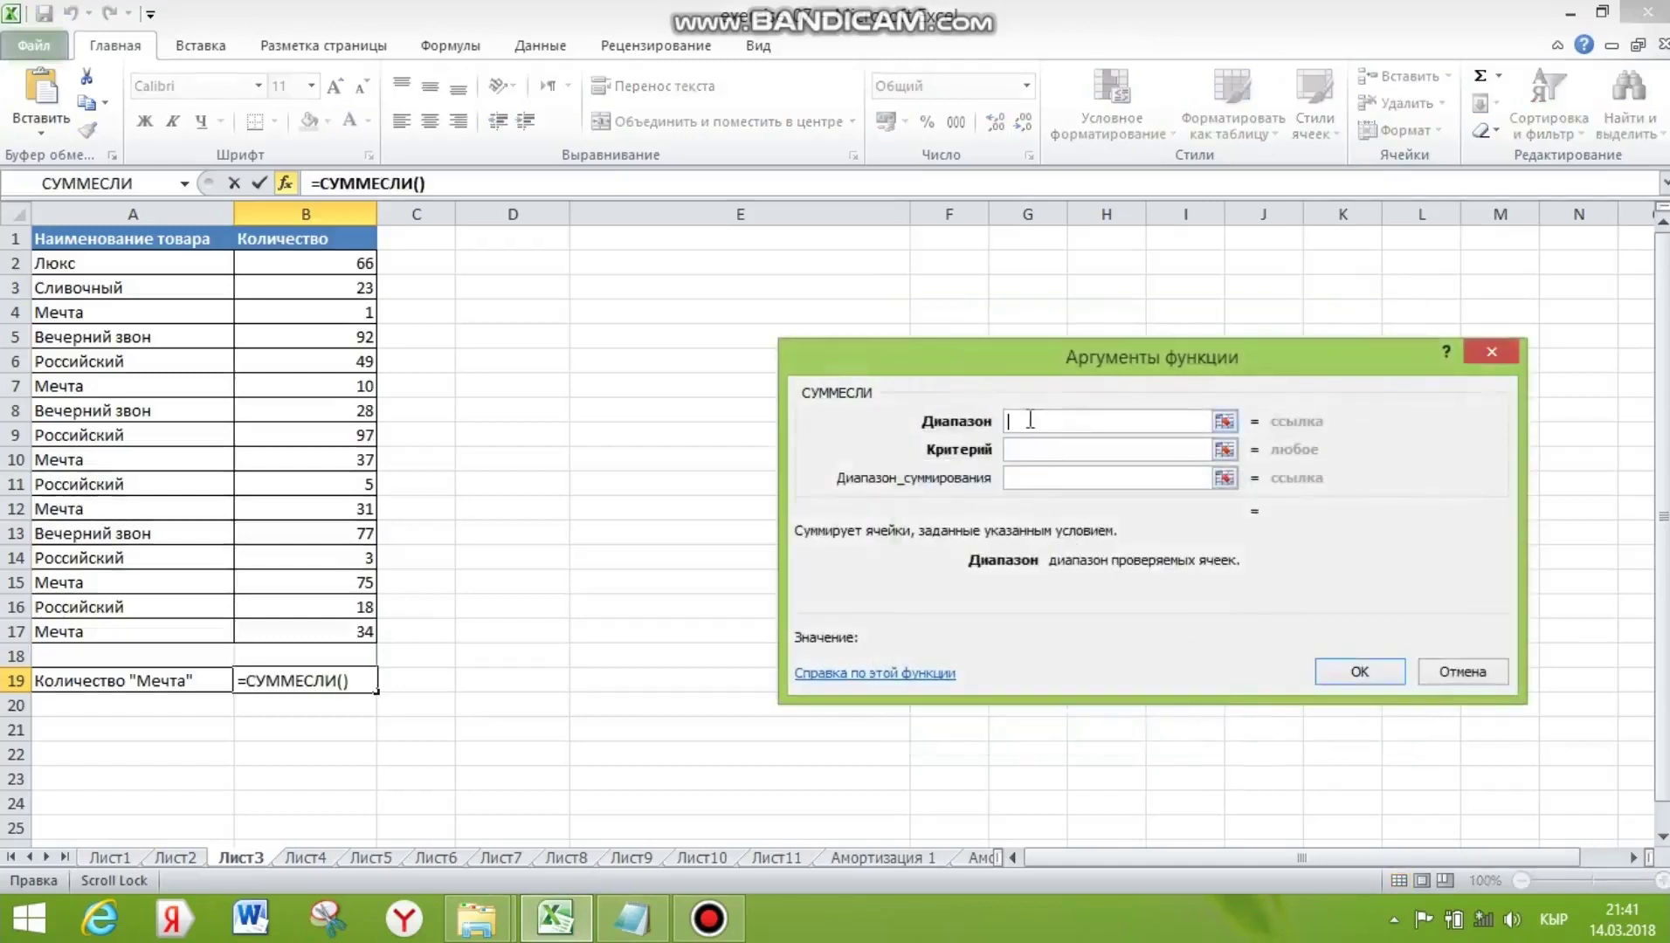
Complete the СУММЕСЛИ formula with range A2:A17, criterion cell A17 and sum range B2:B17
{"action": "left_click_drag", "start_coordinate": [147, 263], "coordinate": [112, 631]}
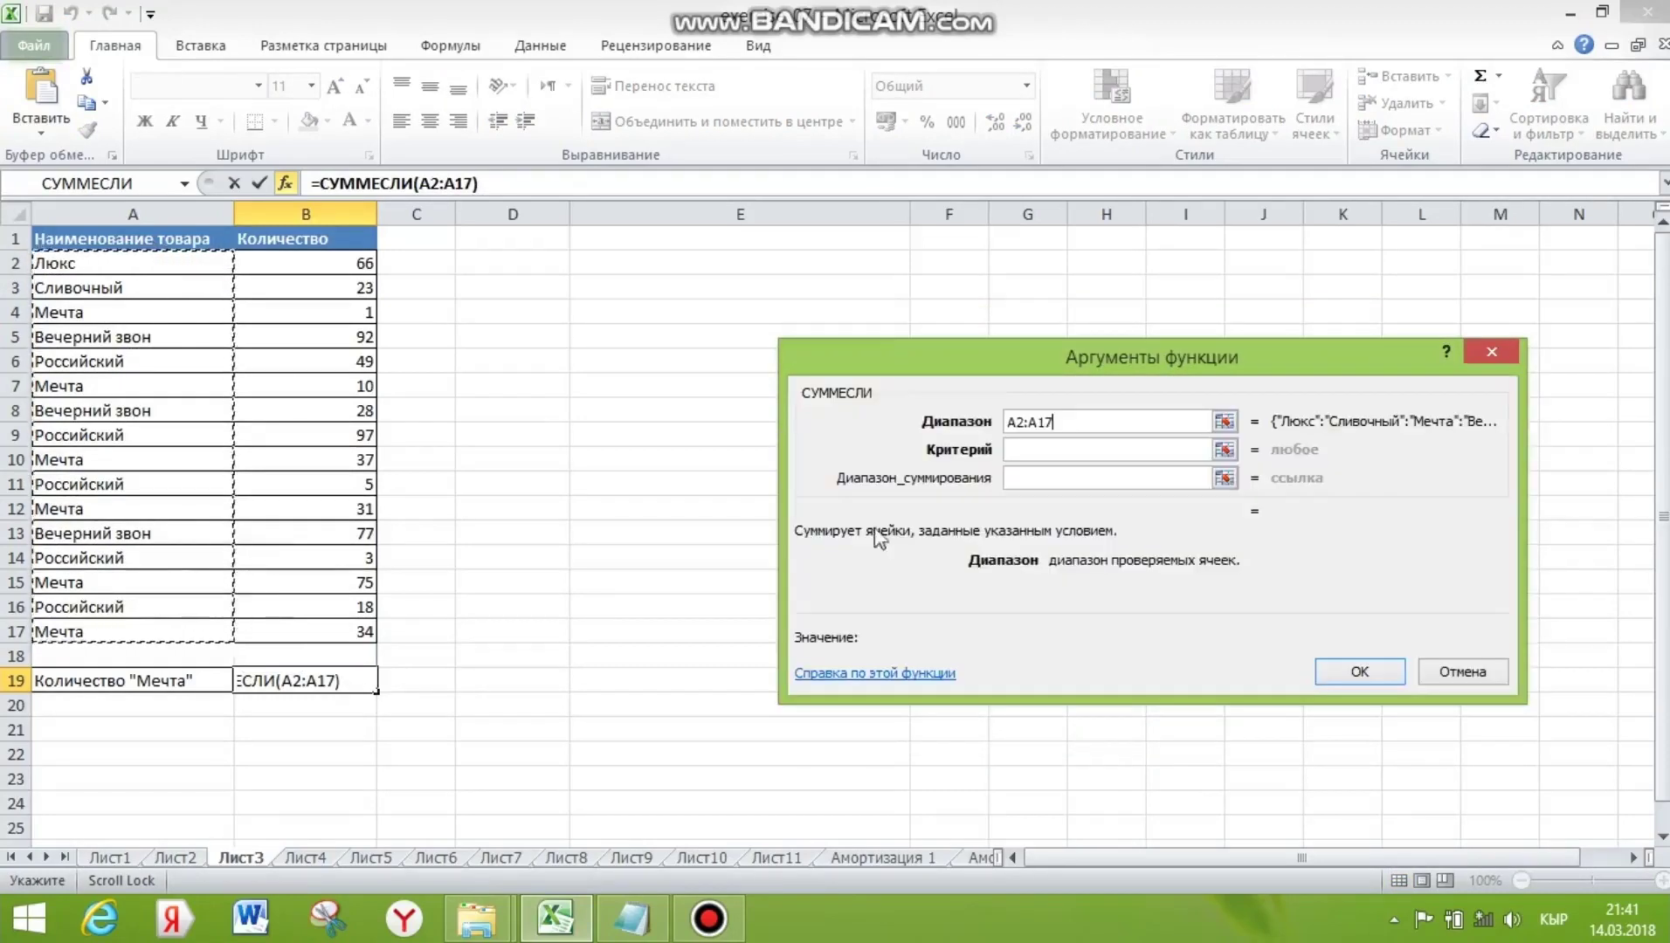
{"action": "left_click", "coordinate": [1029, 448]}
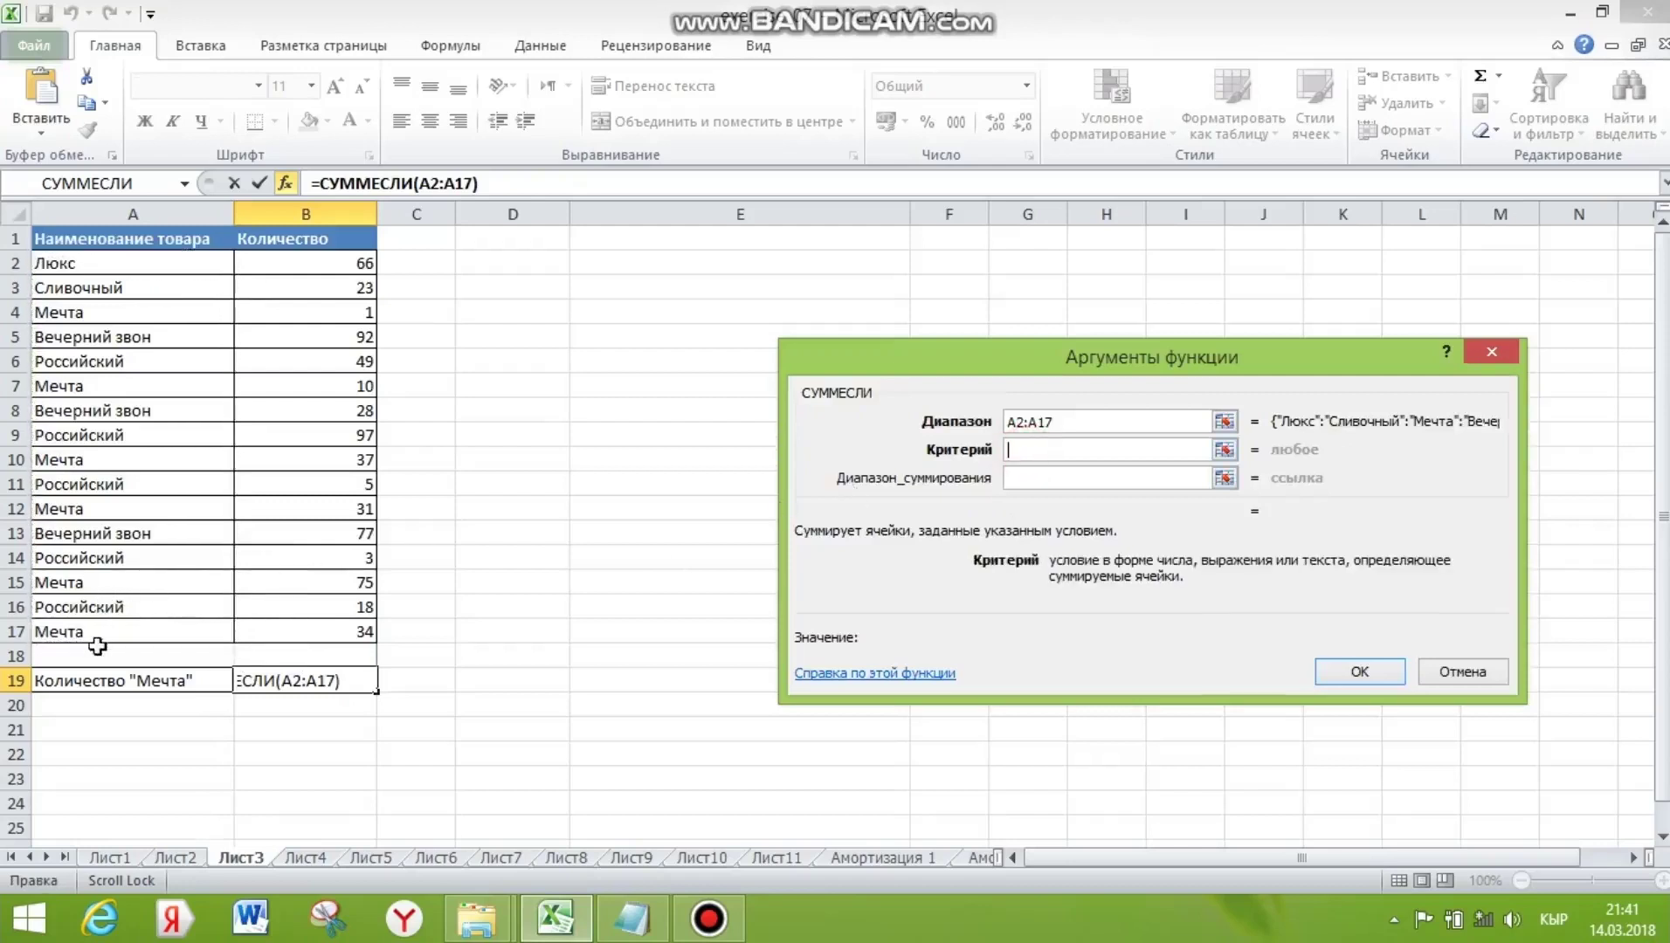
{"action": "left_click", "coordinate": [212, 633]}
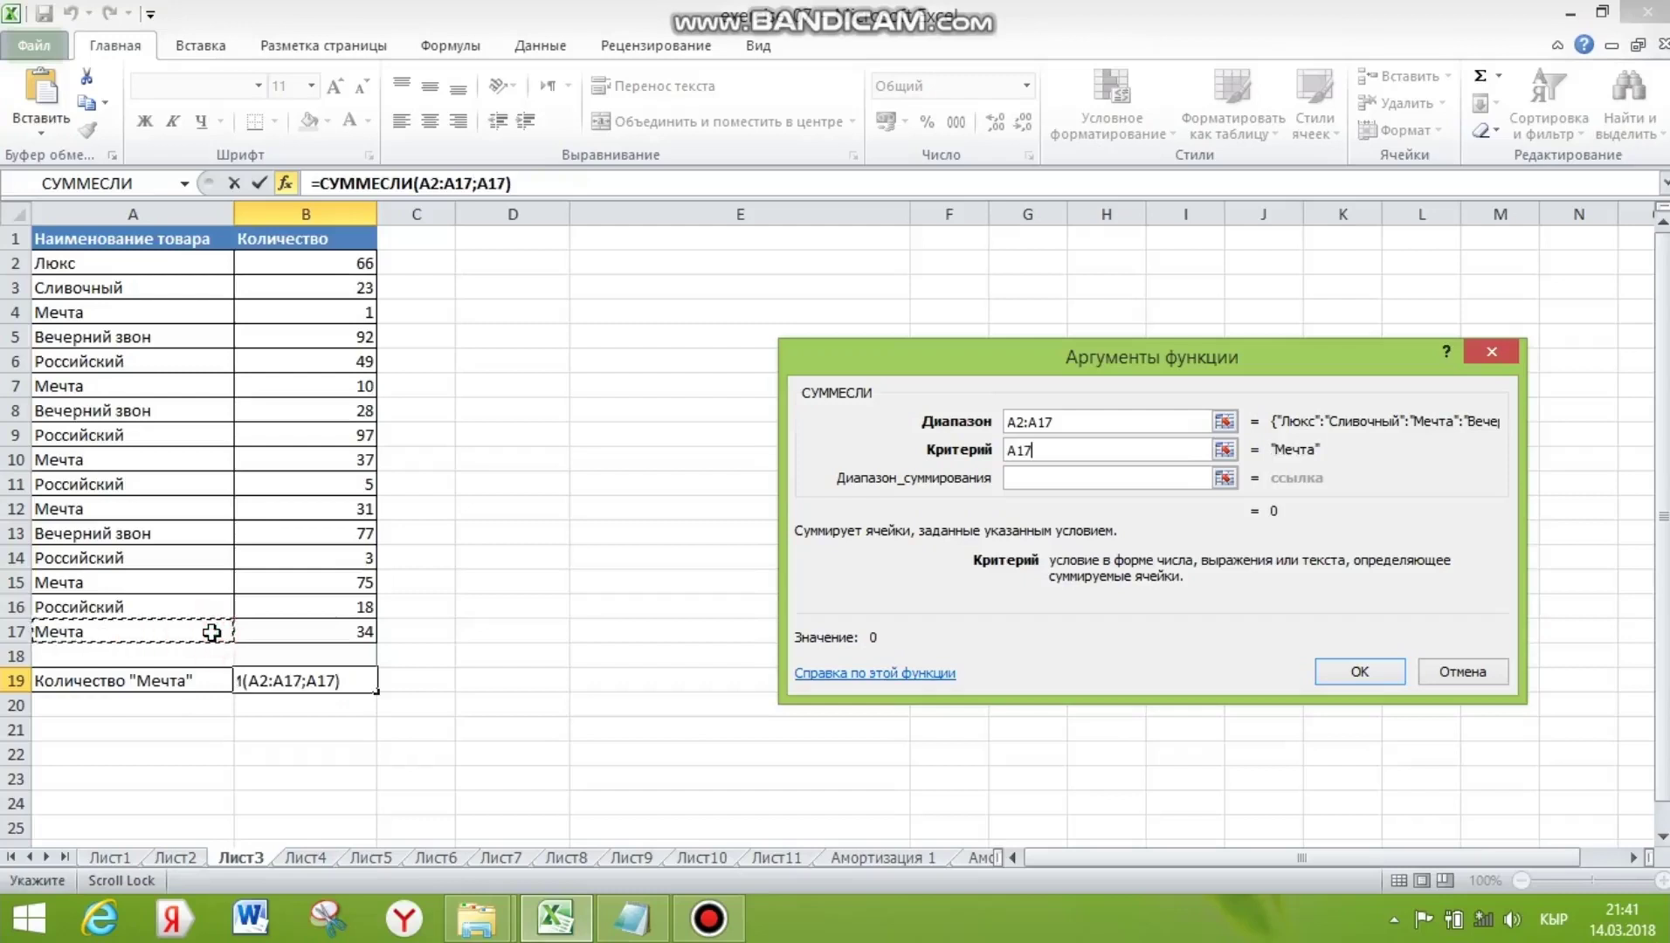
{"action": "left_click", "coordinate": [1030, 478]}
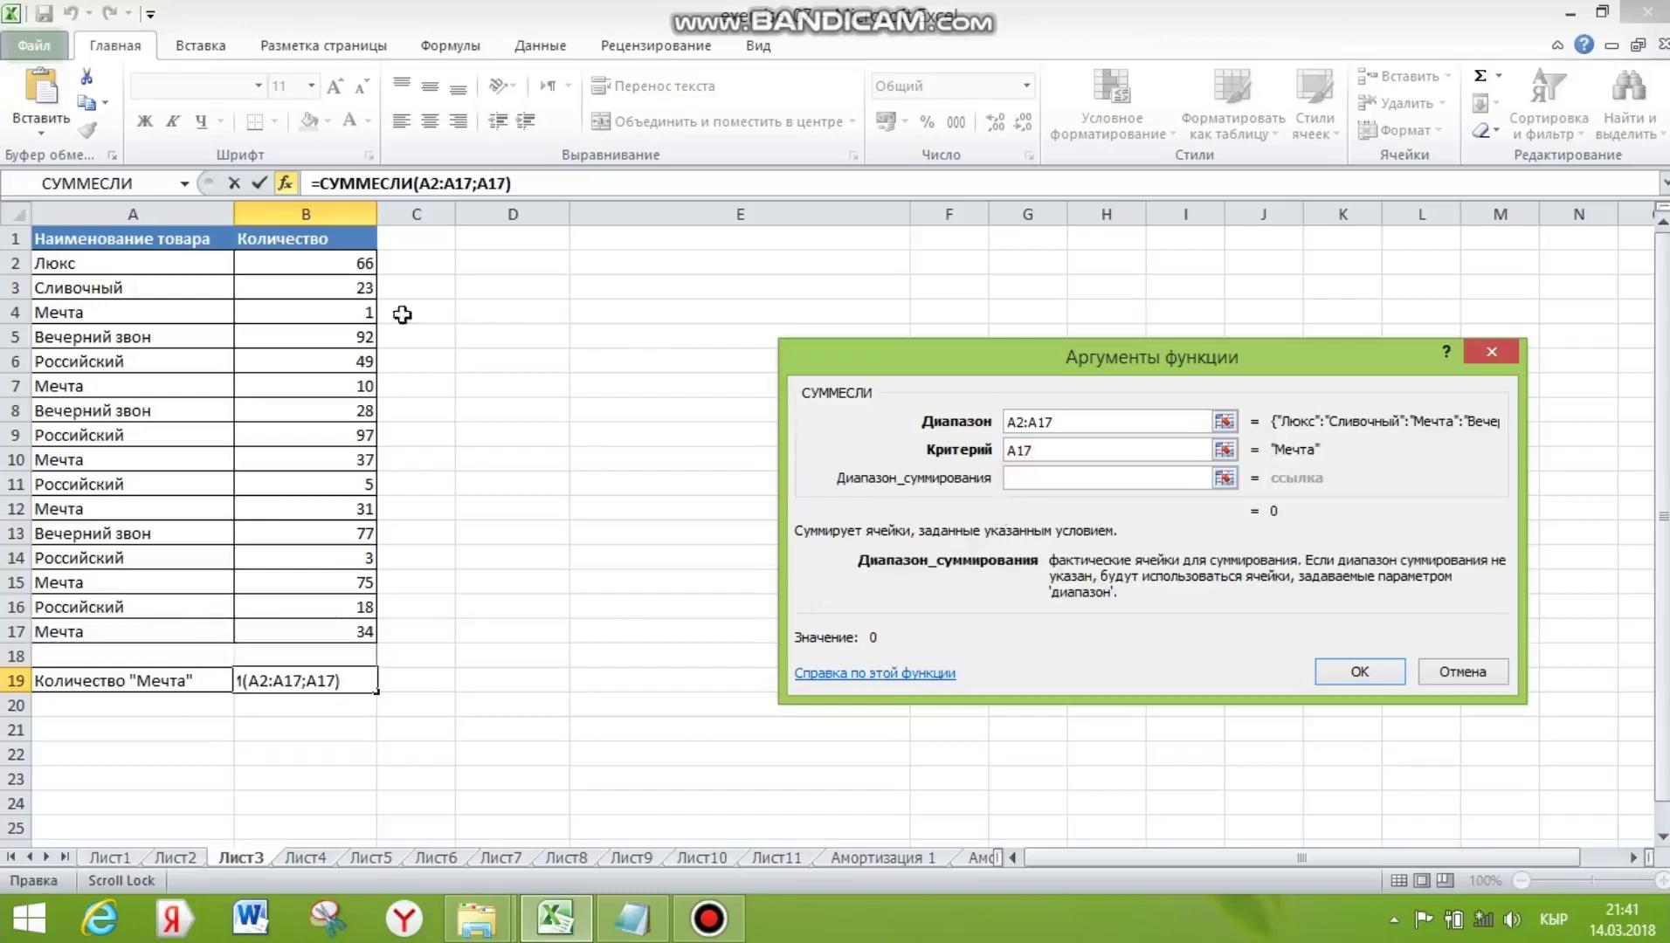
{"action": "left_click_drag", "start_coordinate": [341, 264], "coordinate": [328, 630]}
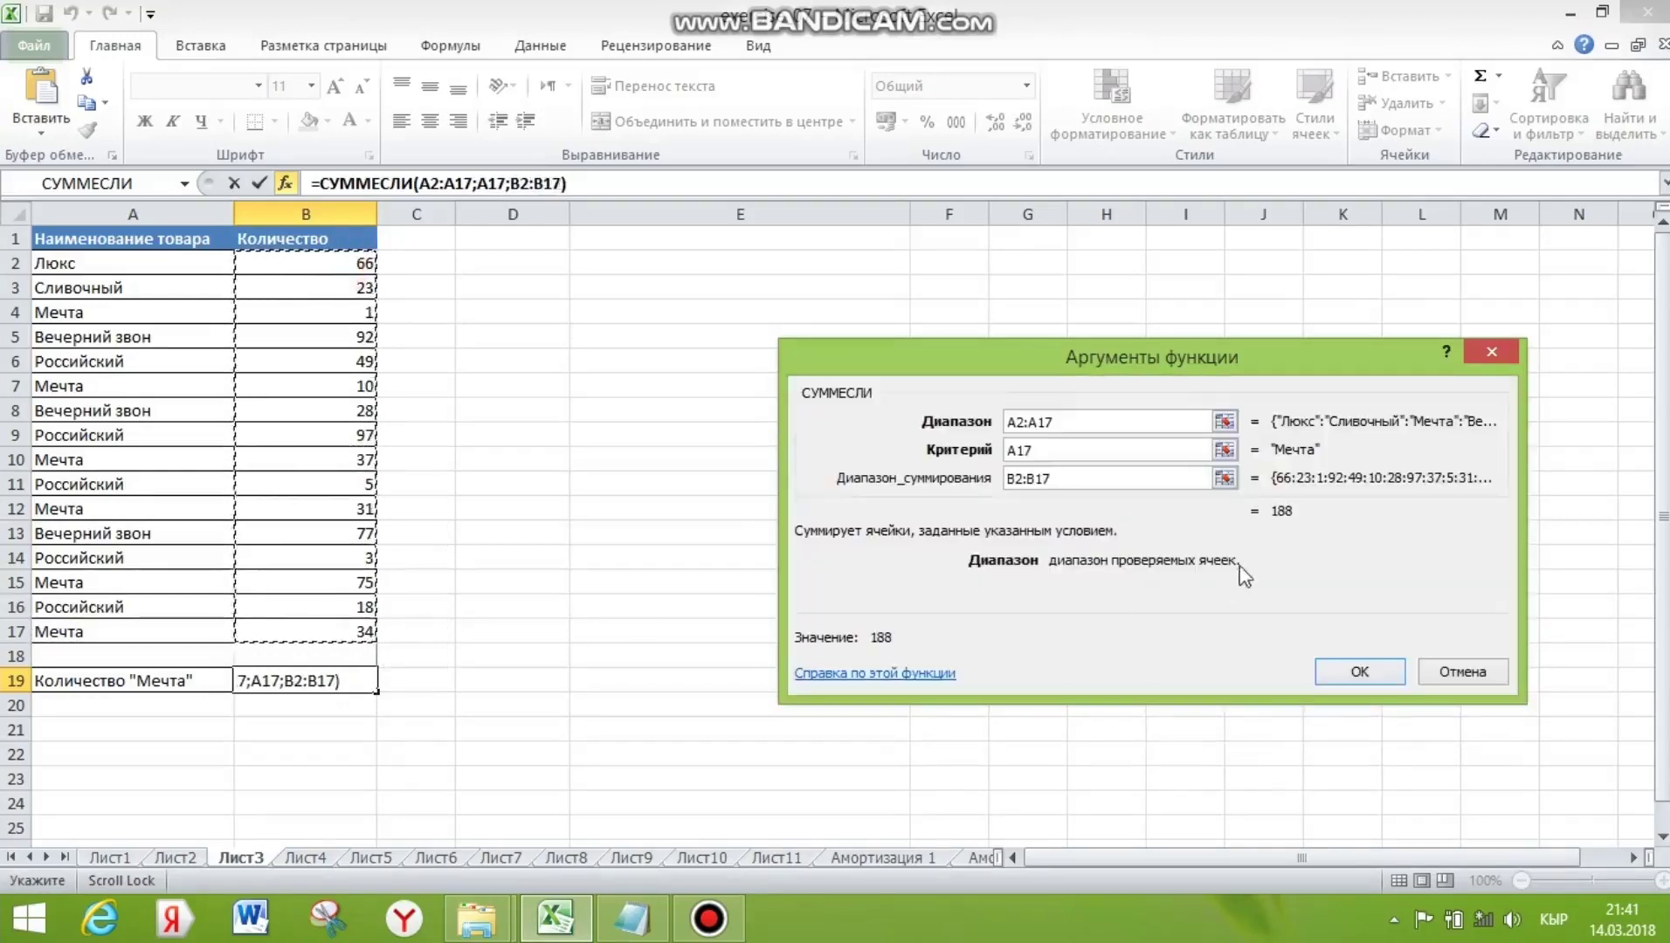
{"action": "left_click", "coordinate": [1360, 673]}
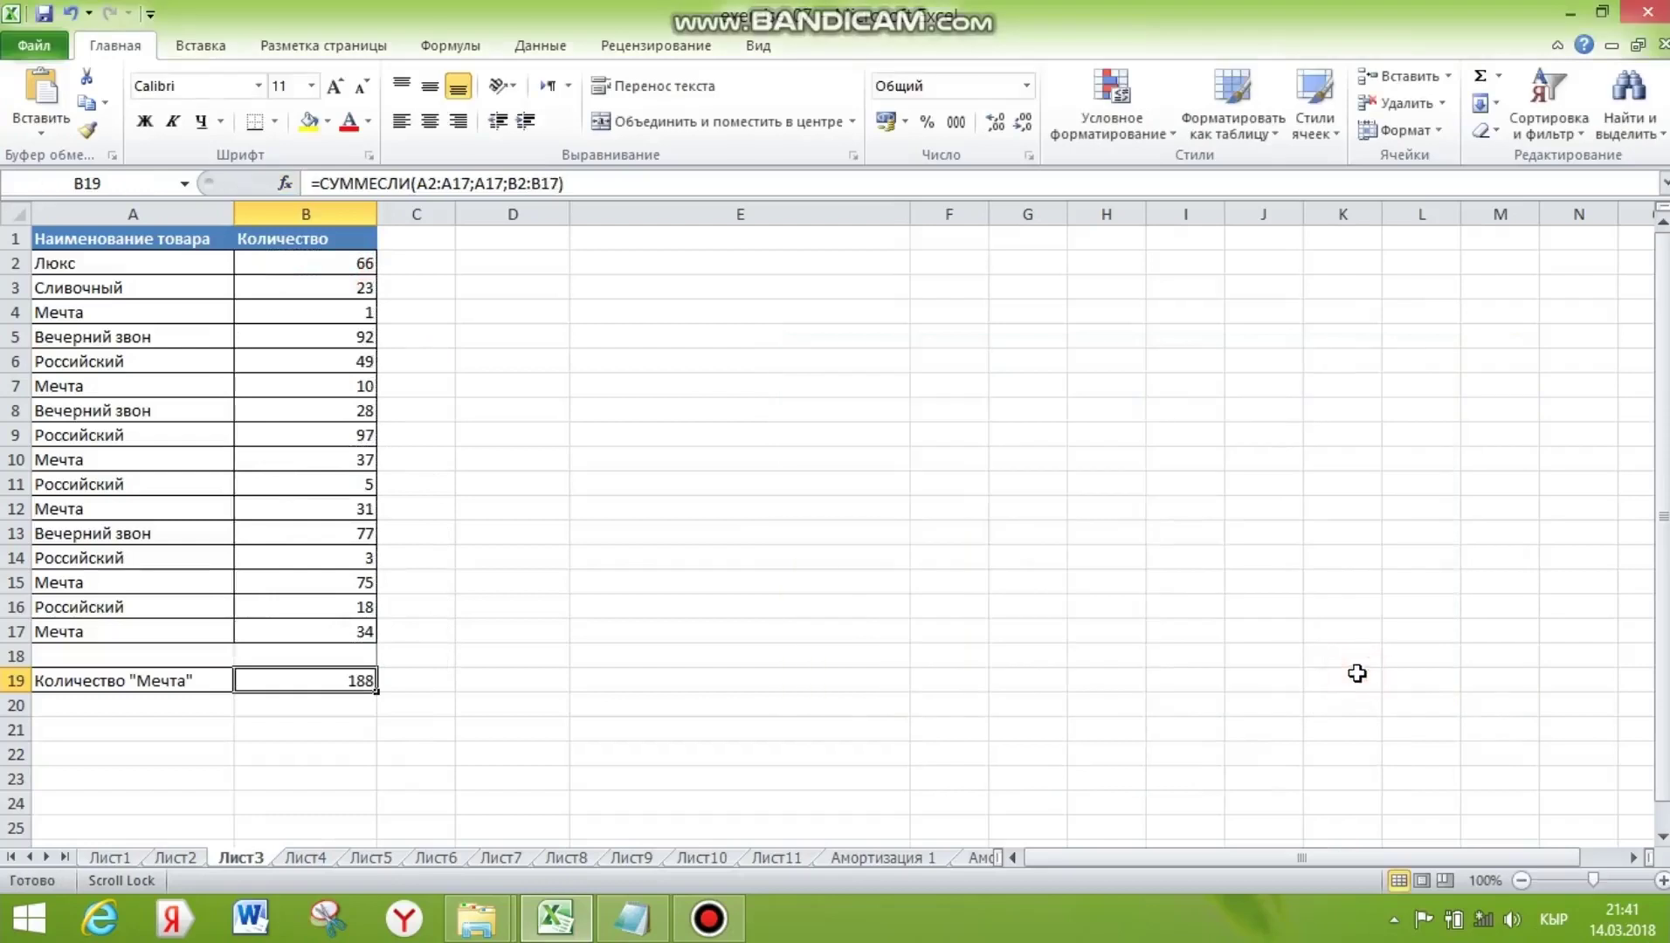
On Лист4, search for the ОКРУГЛ function and insert it into cell C2 under "Цена (округленно)"
{"action": "key", "text": "ctrl+Page_Down"}
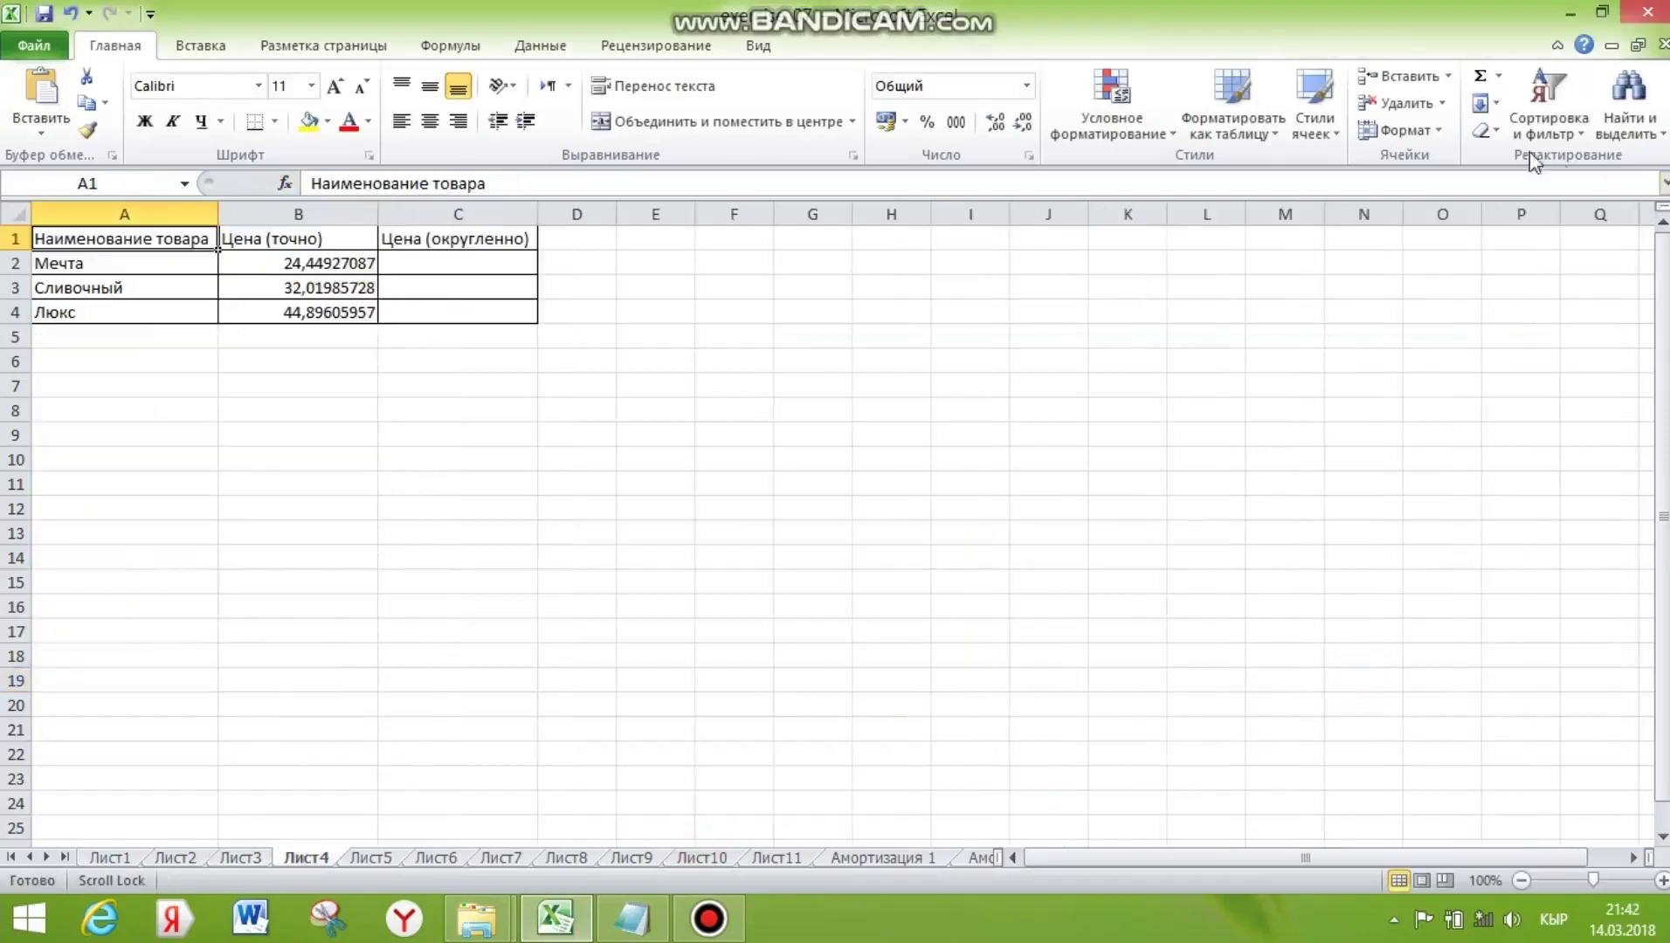
{"action": "left_click", "coordinate": [494, 264]}
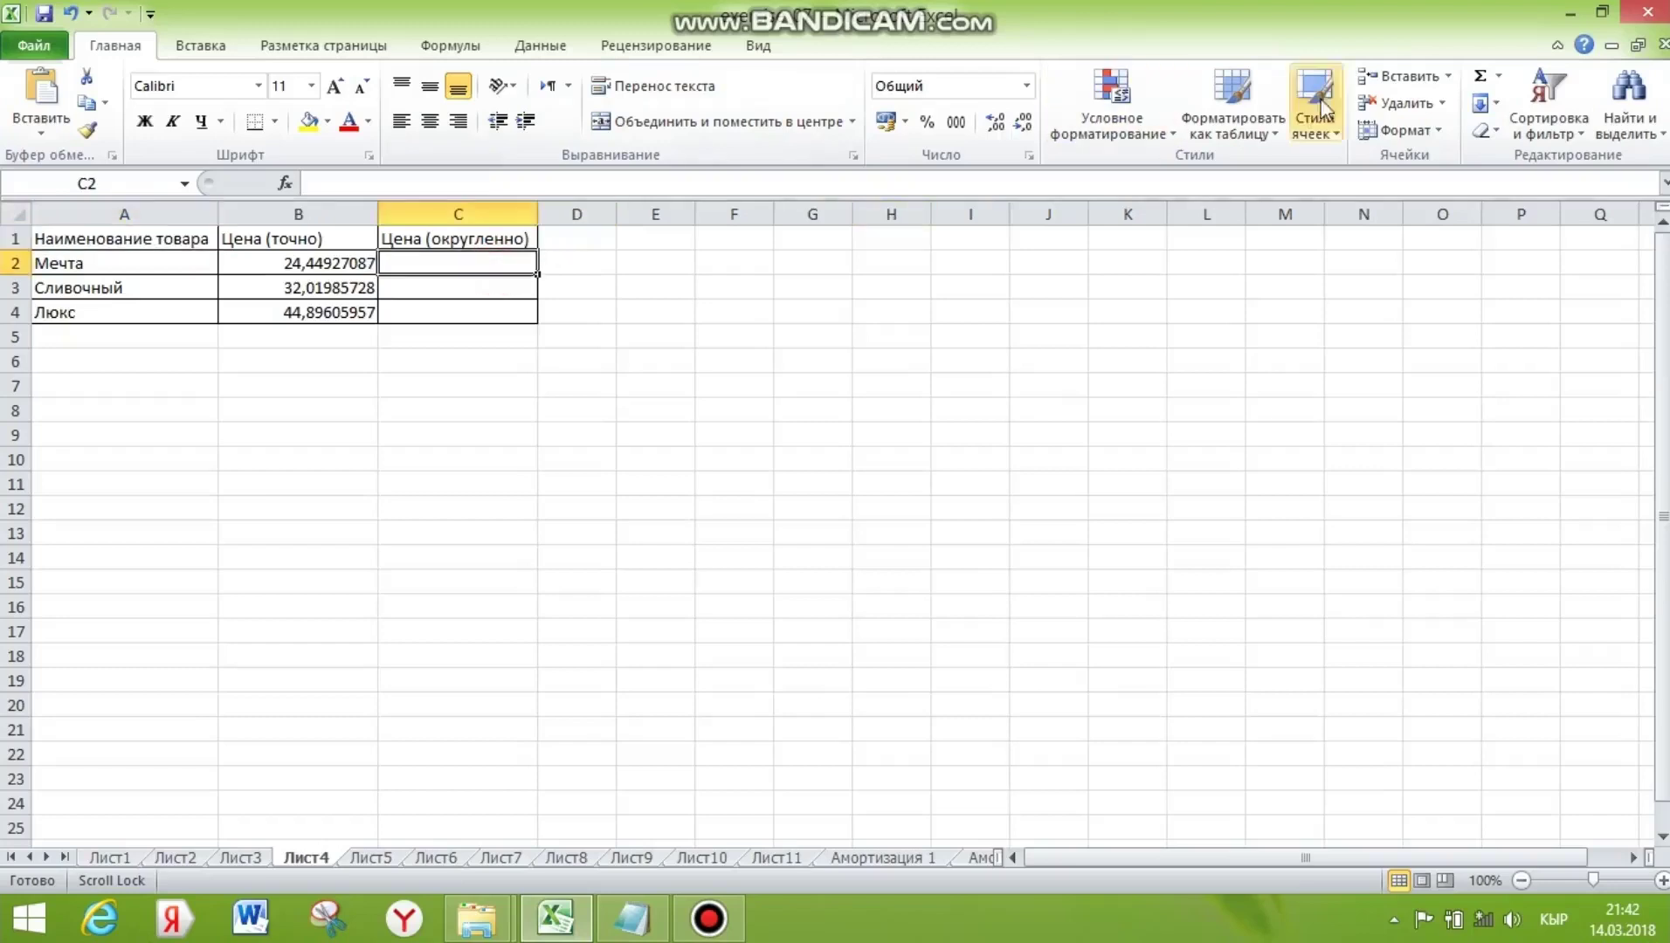
{"action": "left_click", "coordinate": [1499, 76]}
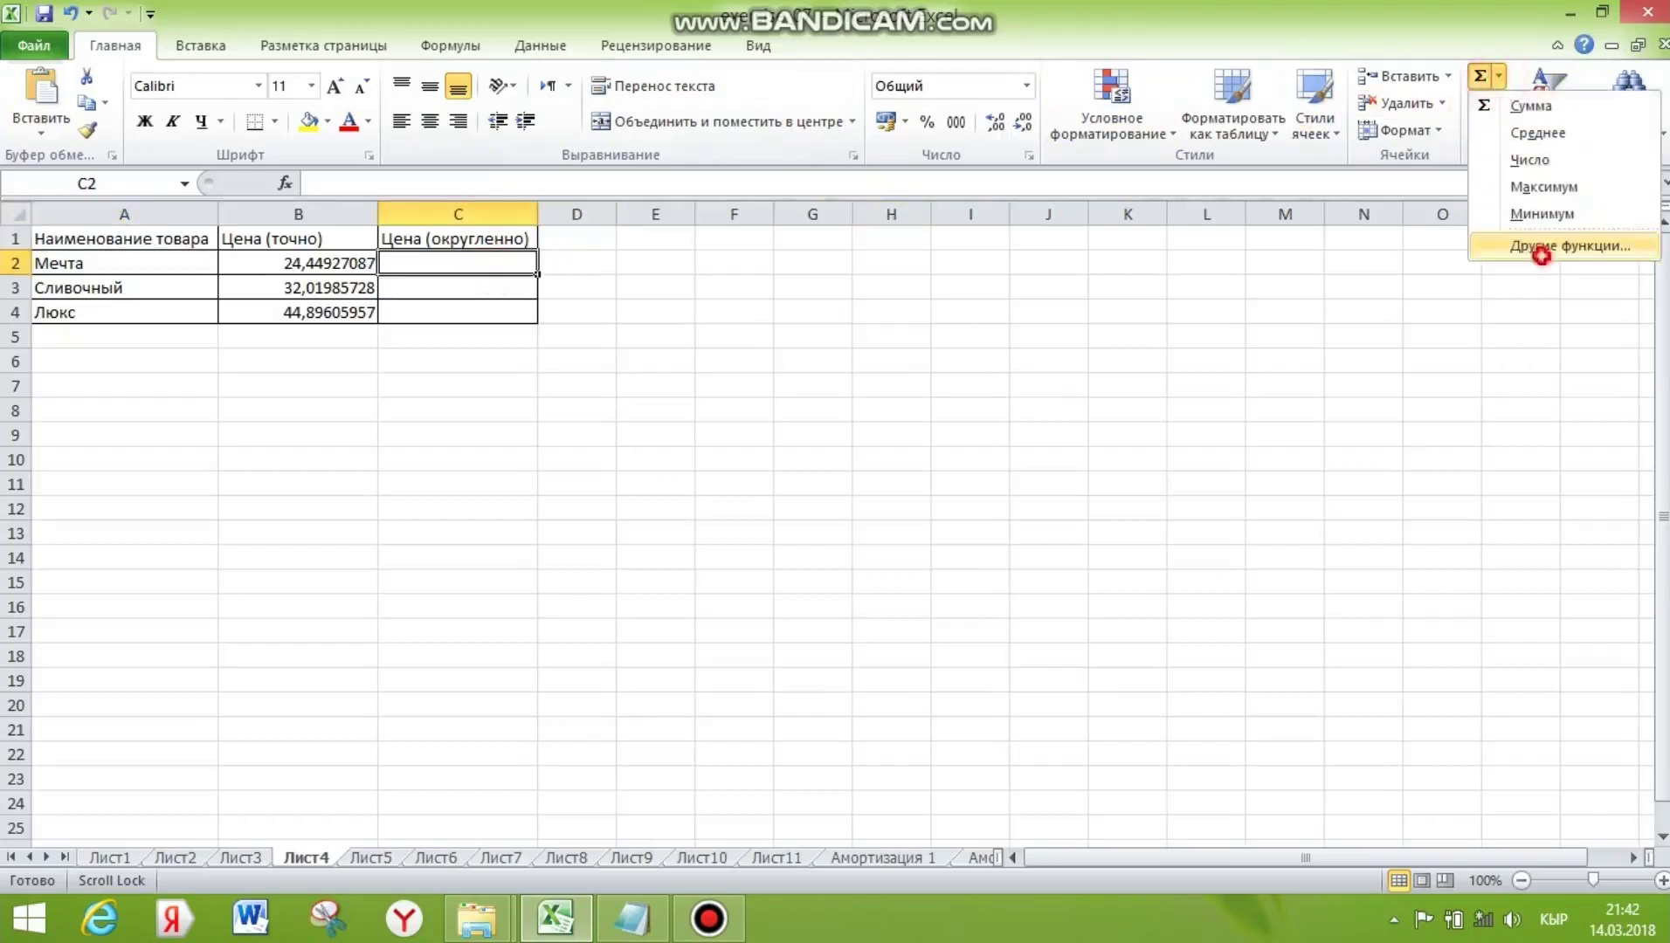
{"action": "left_click", "coordinate": [1542, 254]}
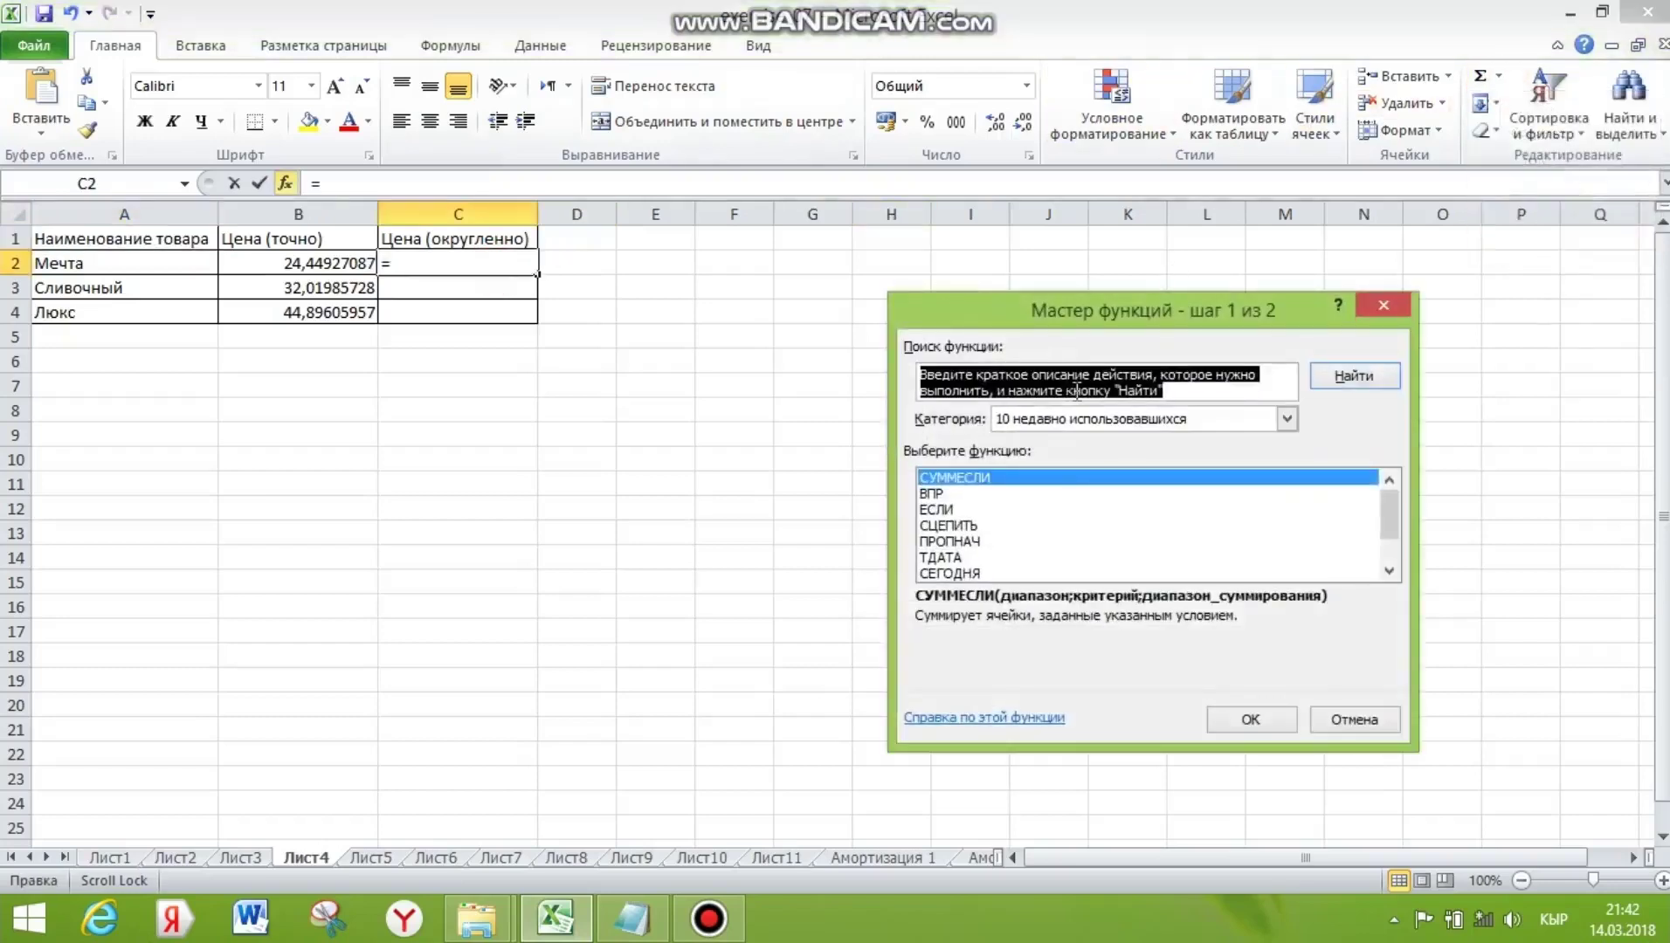
{"action": "type", "text": "о"}
{"action": "key", "text": "BackSpace"}
{"action": "type", "text": "ОКРУГ"}
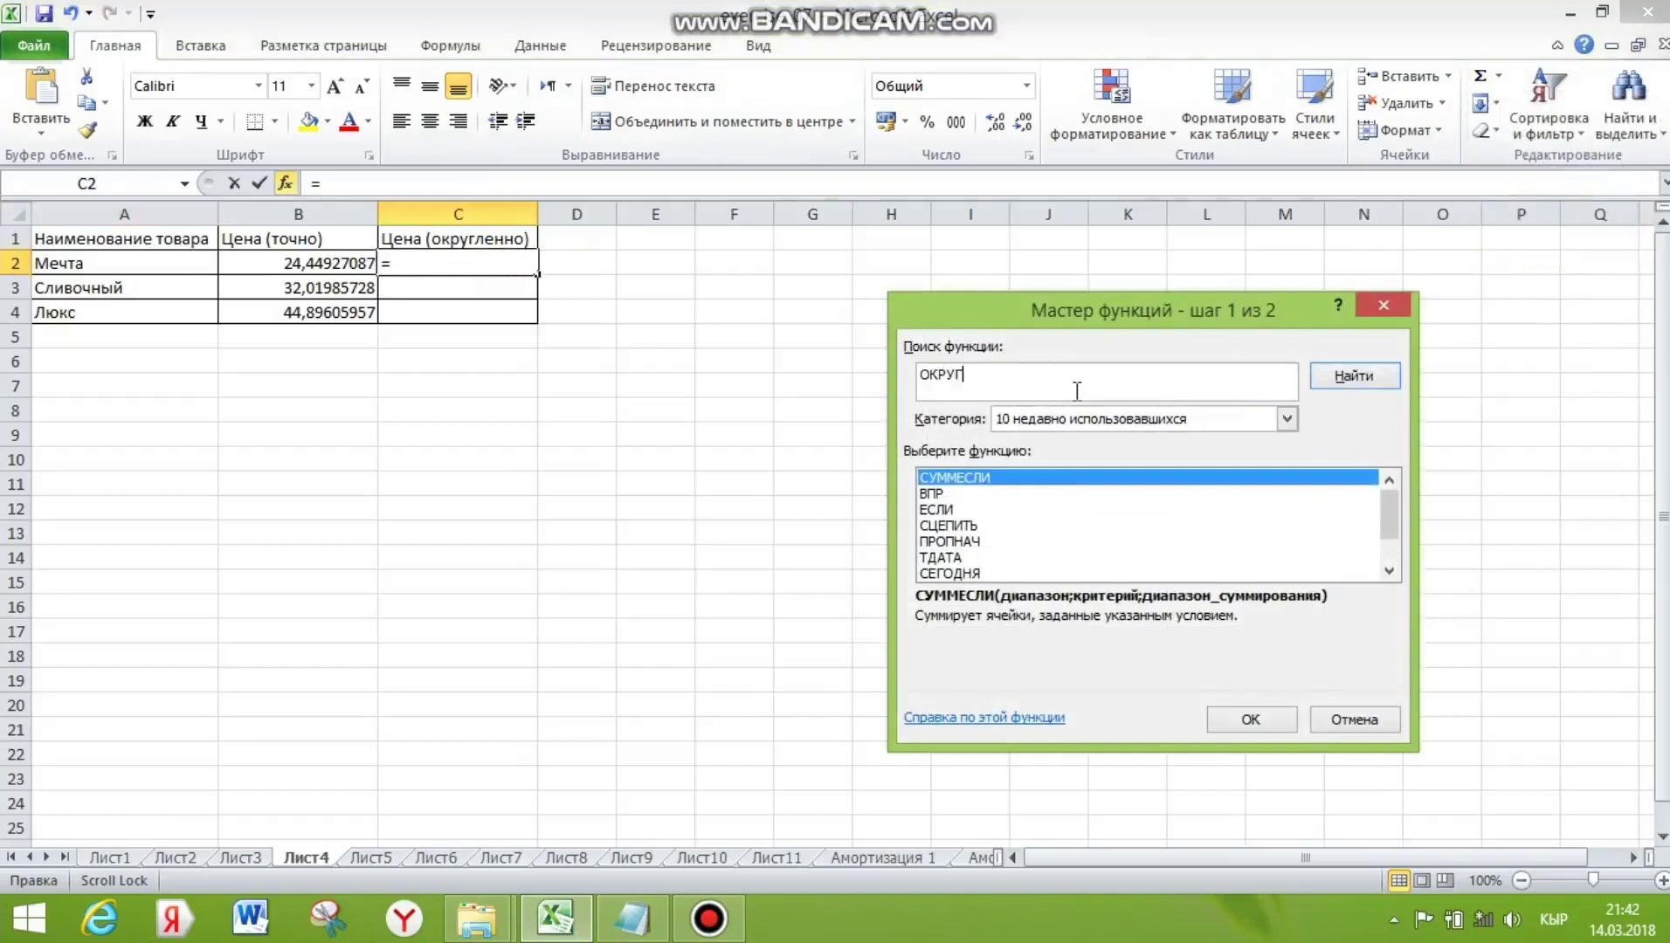
{"action": "type", "text": "Л"}
{"action": "left_click", "coordinate": [1356, 376]}
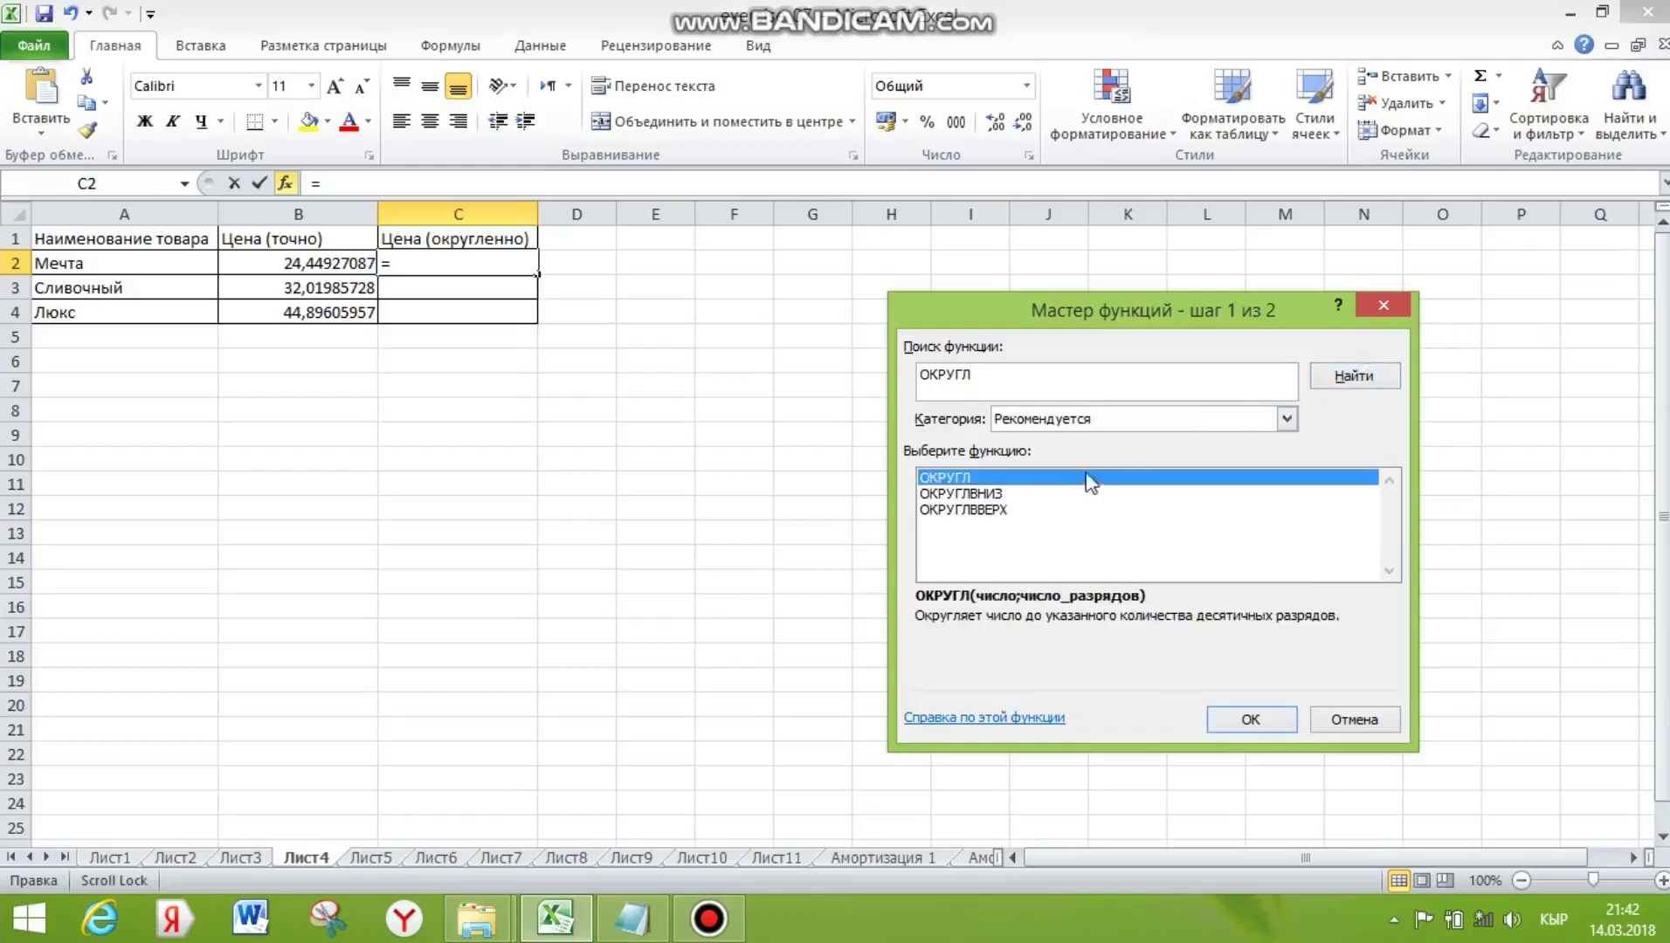
{"action": "left_click", "coordinate": [1257, 719]}
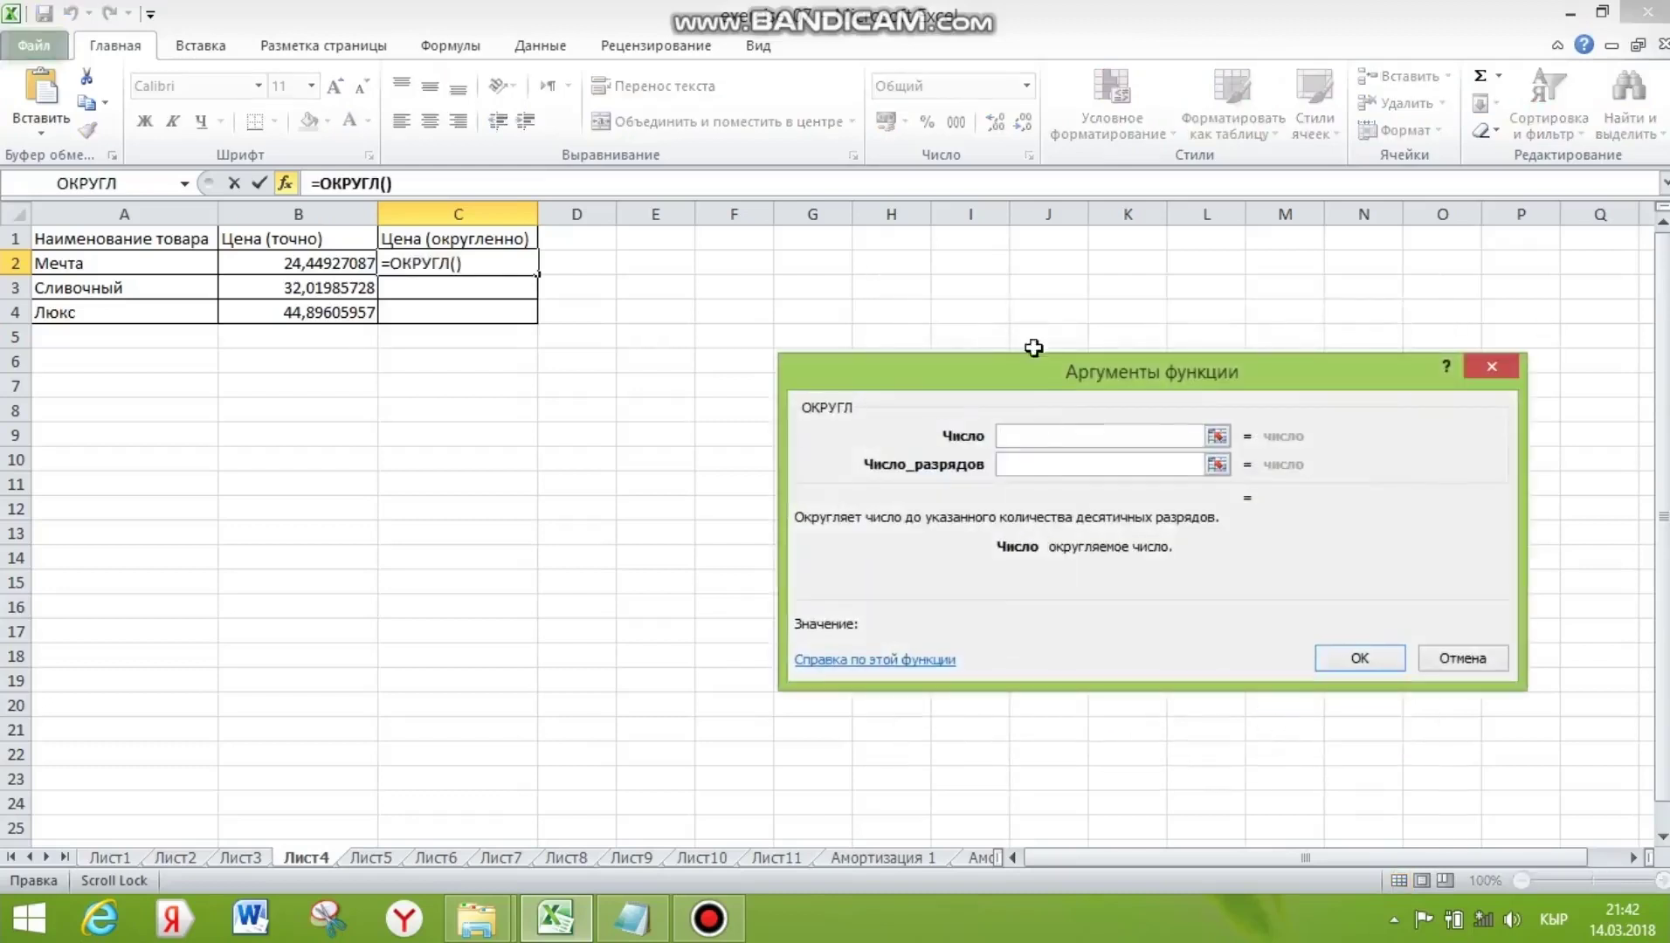
Round the price in B2 to 2 decimal digits with ОКРУГЛ and fill the formula down to C4
{"action": "left_click", "coordinate": [299, 260]}
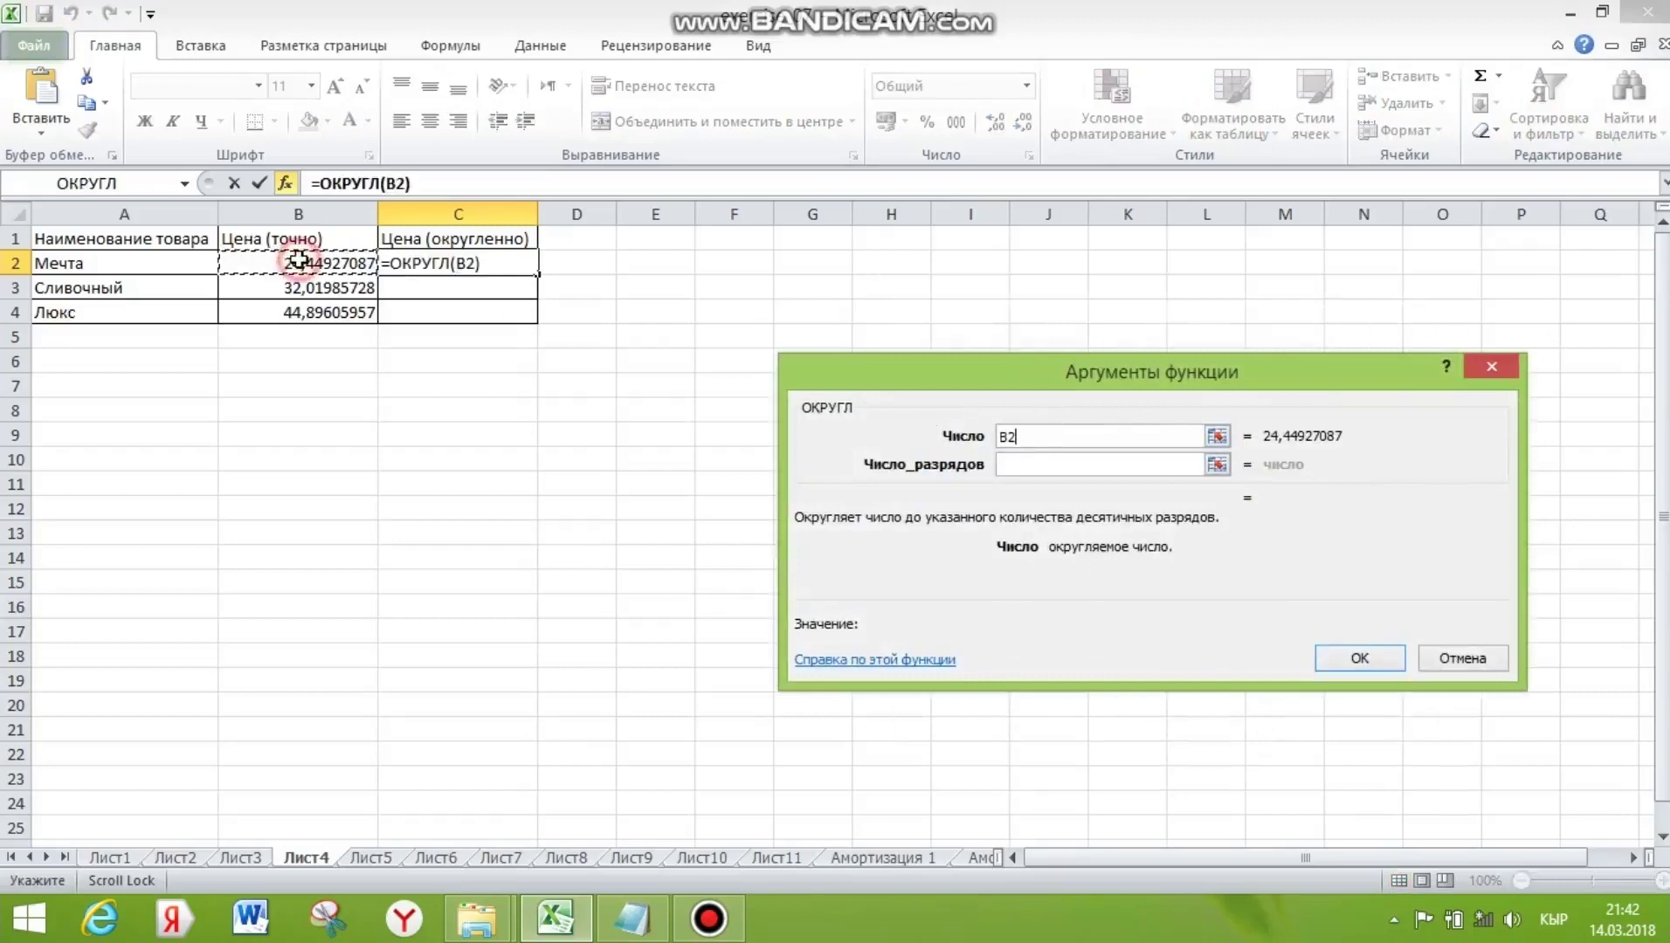
{"action": "left_click", "coordinate": [1016, 464]}
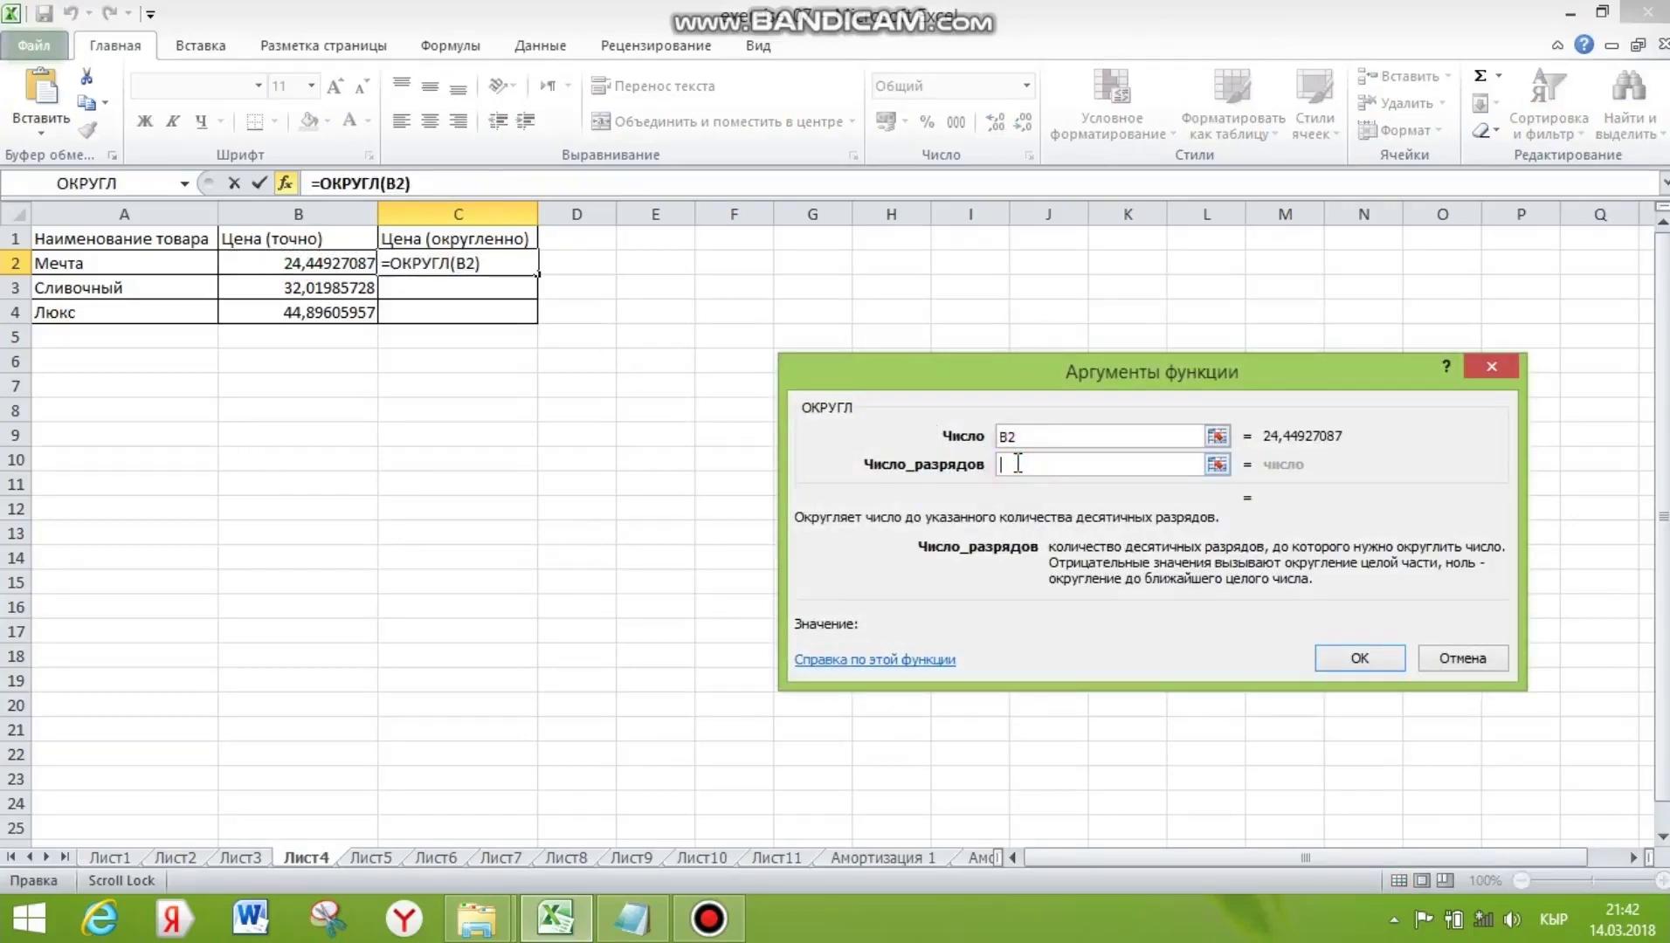
{"action": "type", "text": "2"}
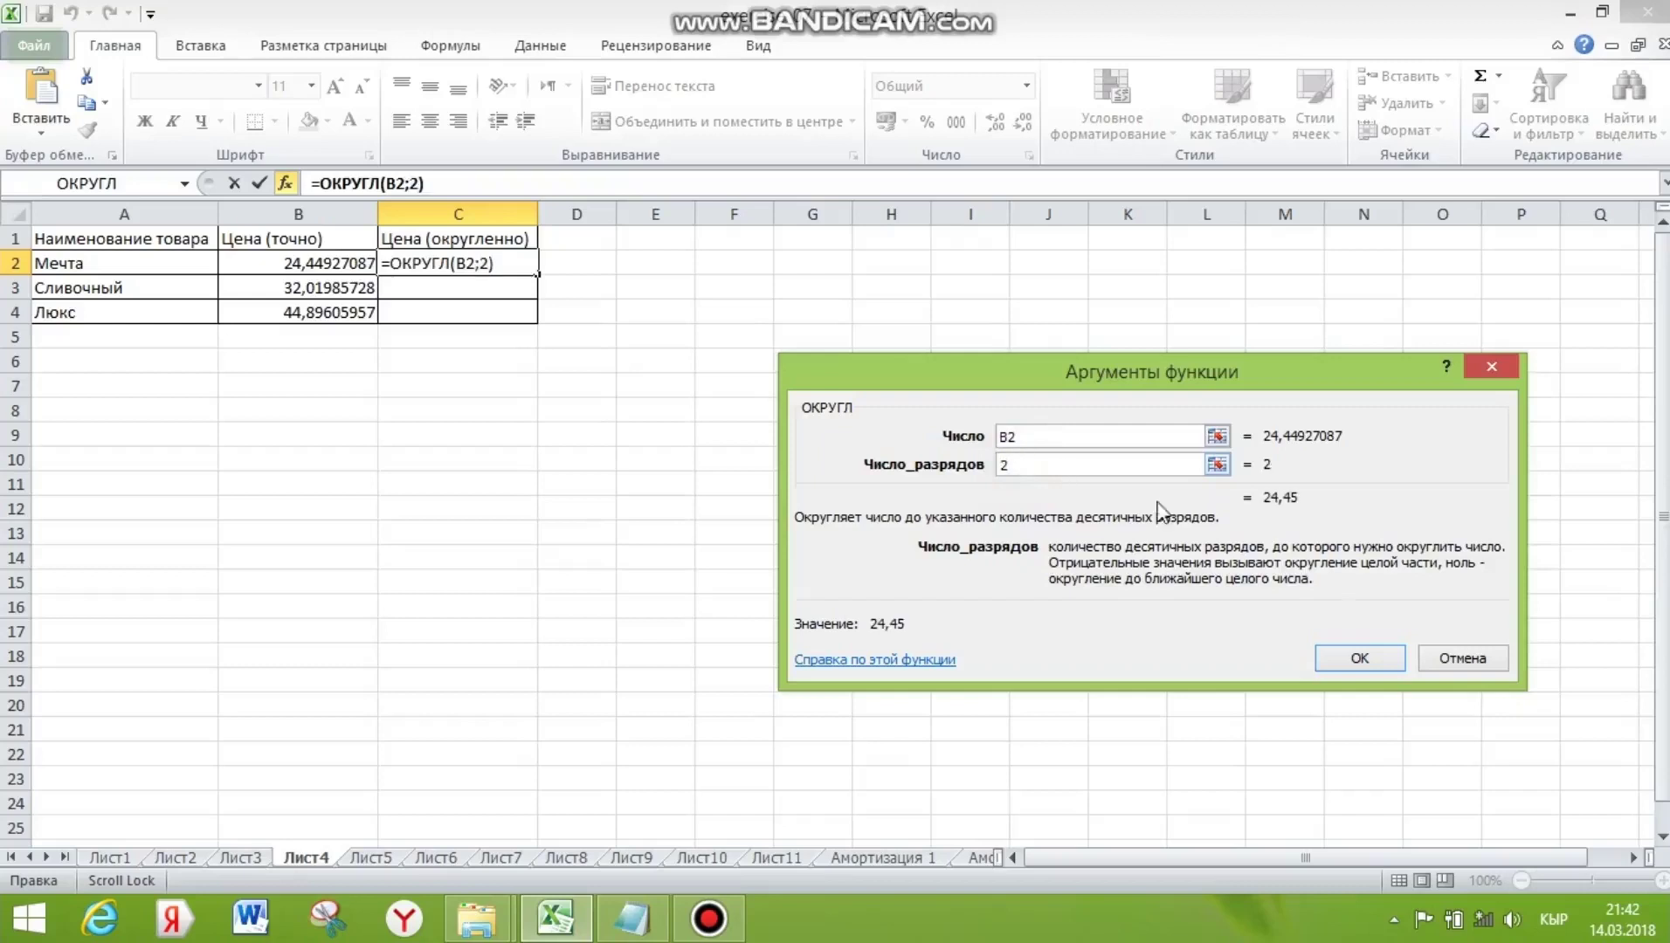
{"action": "left_click", "coordinate": [1360, 658]}
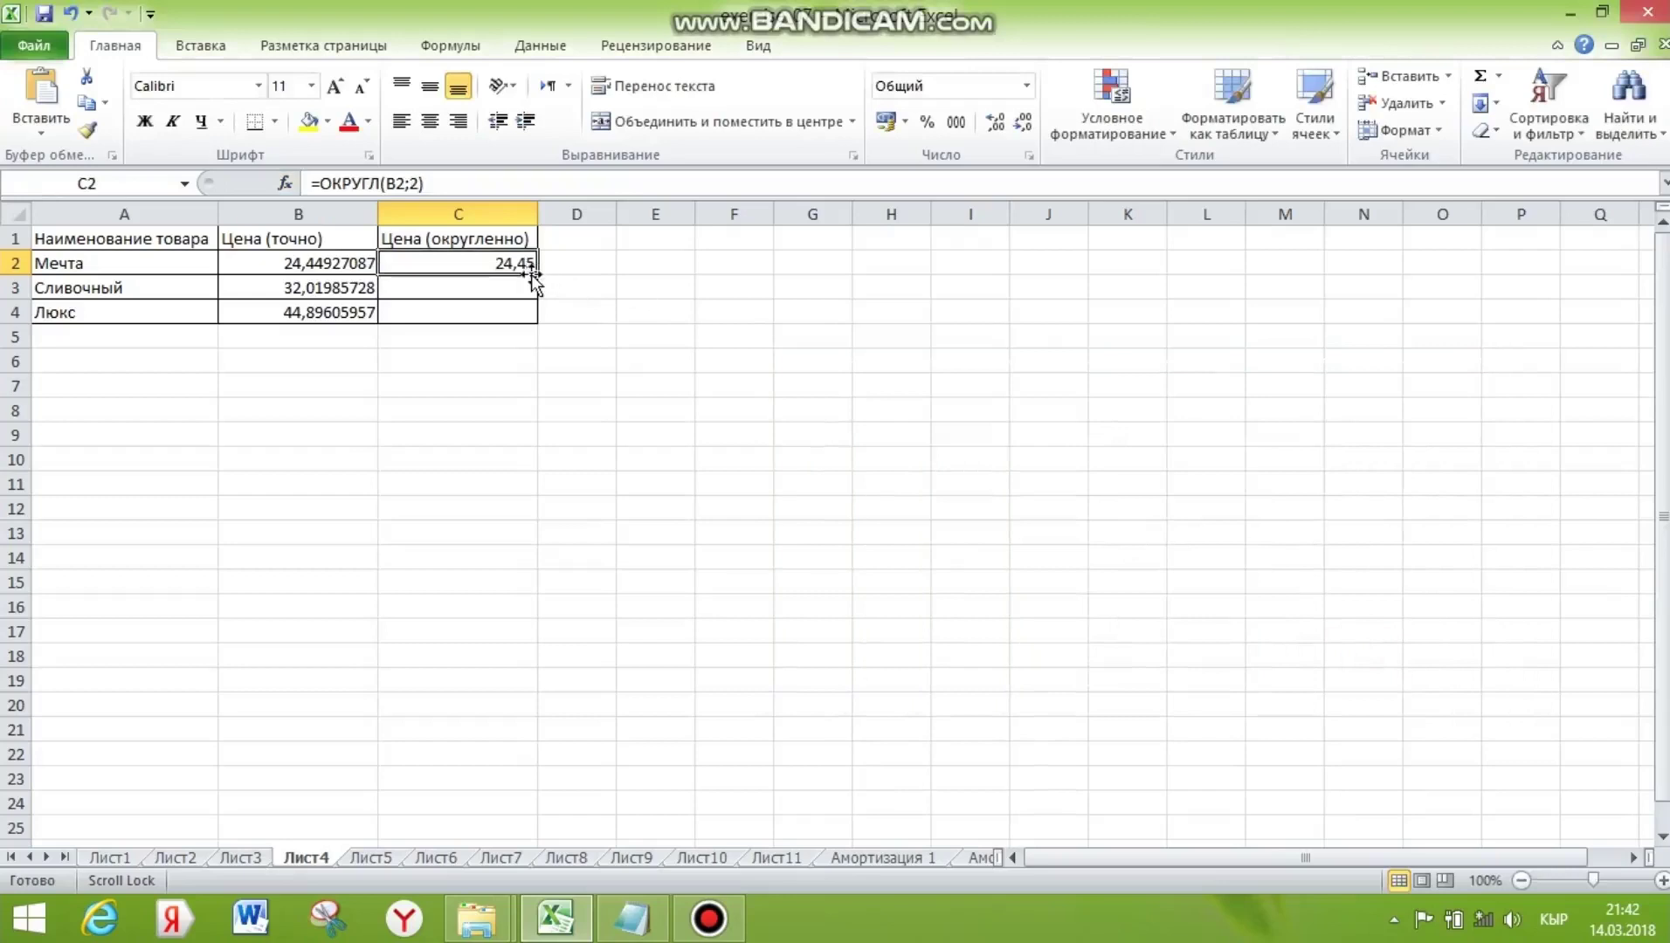
{"action": "left_click_drag", "start_coordinate": [541, 275], "coordinate": [548, 325]}
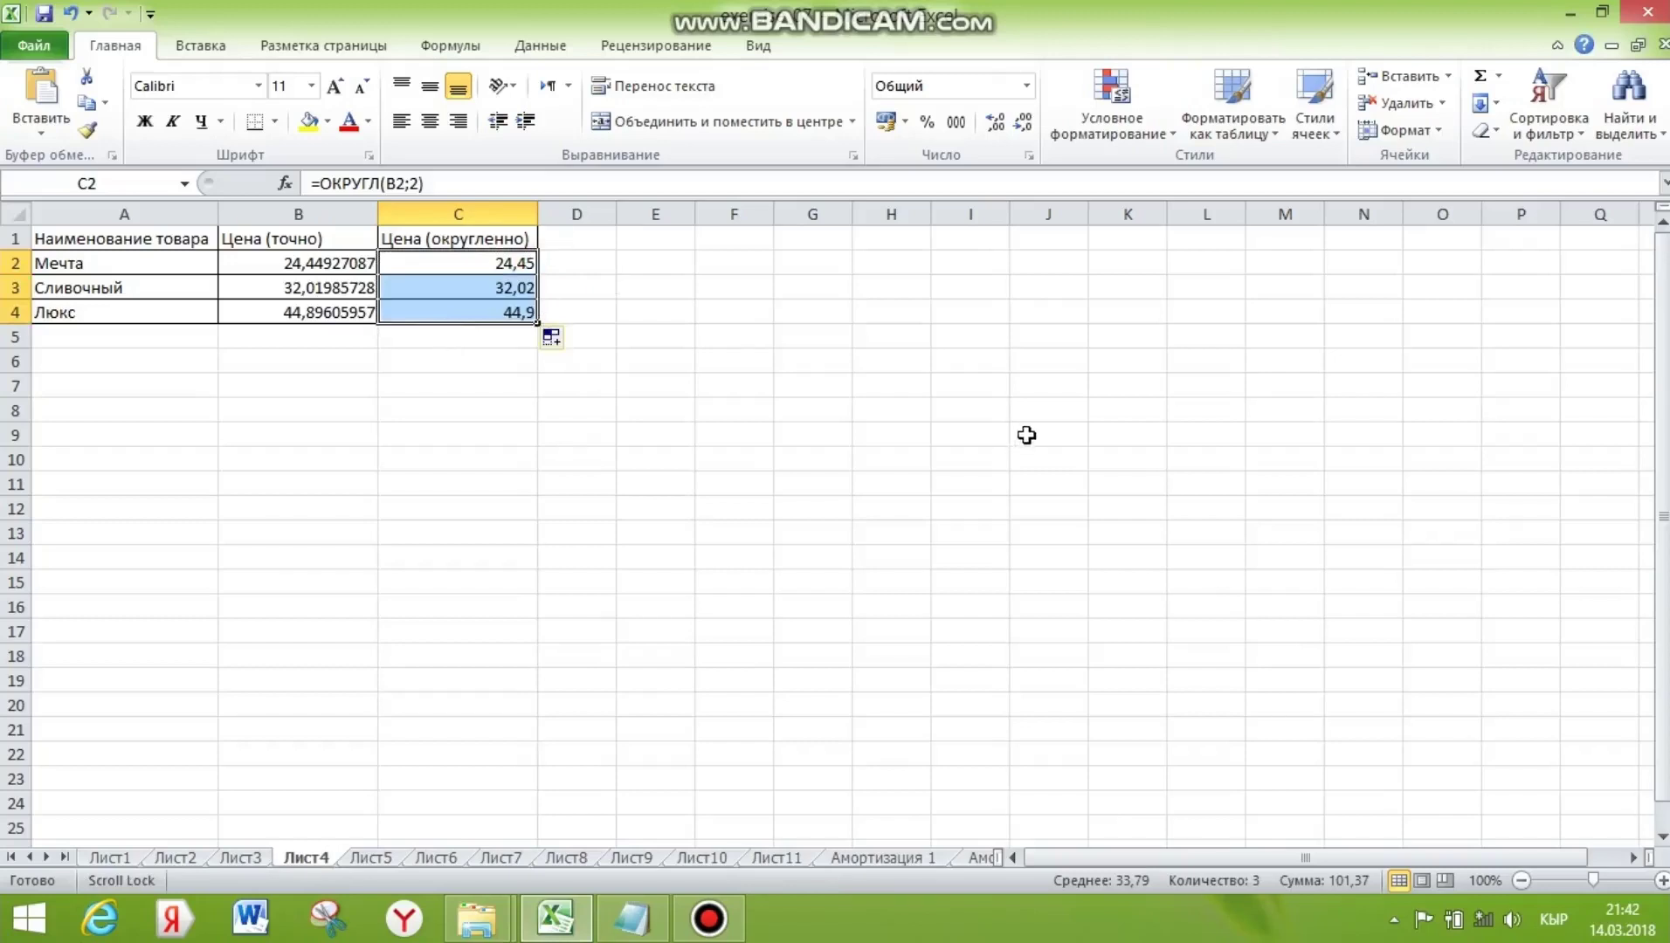
{"action": "left_click", "coordinate": [537, 267]}
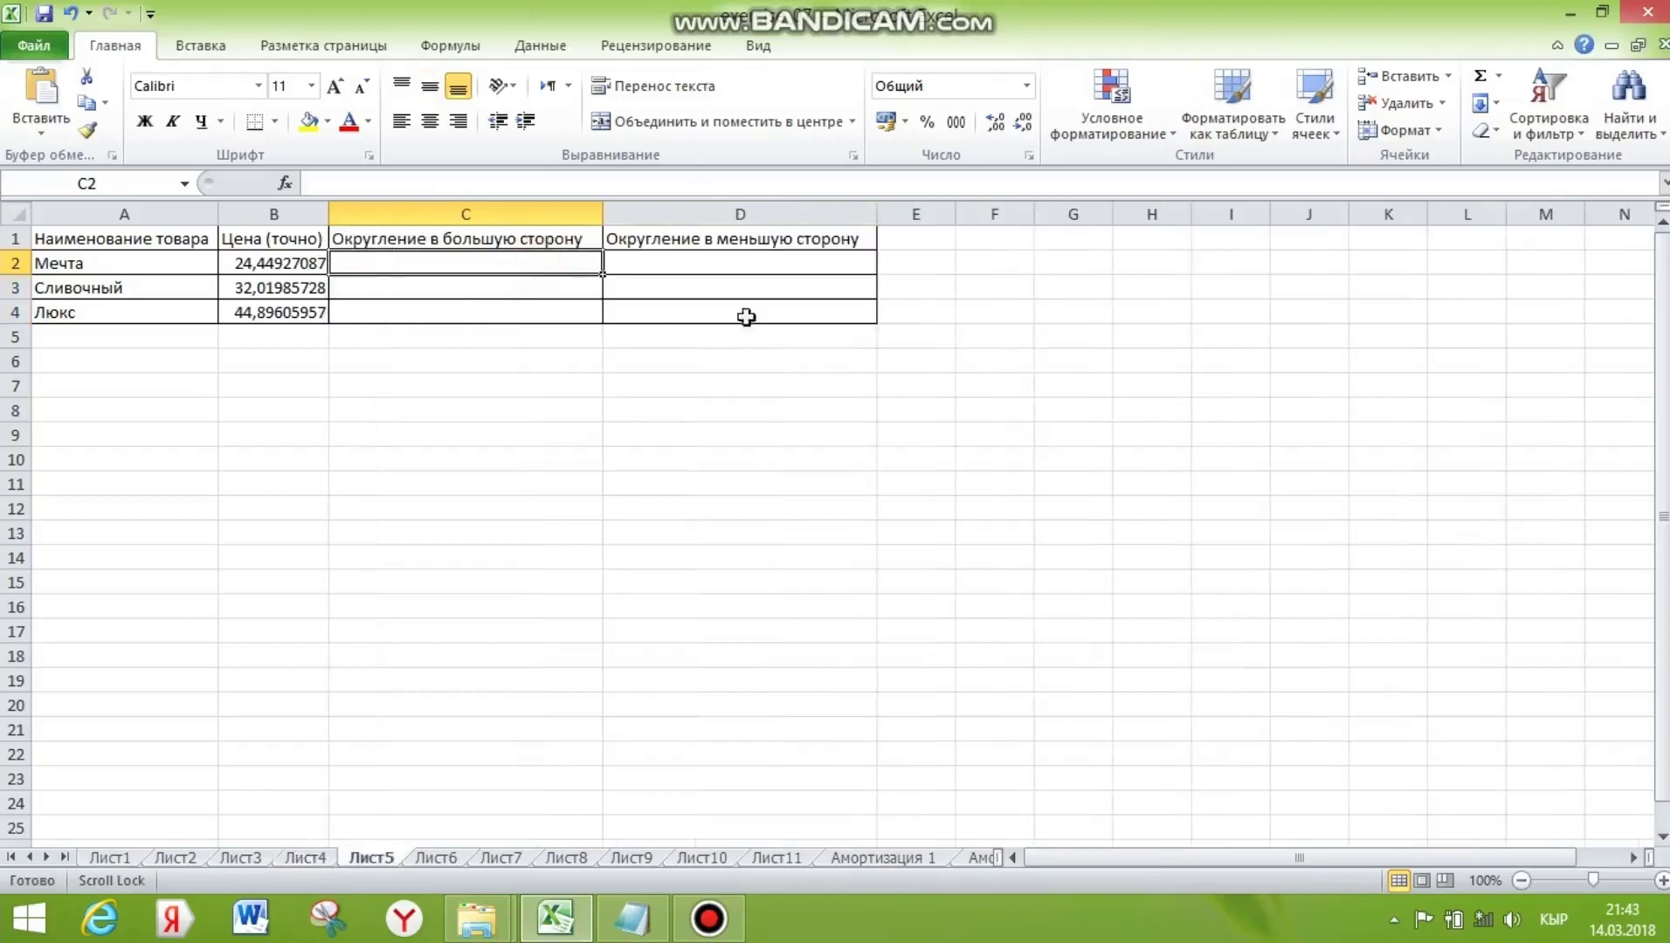
{"action": "left_click", "coordinate": [1498, 76]}
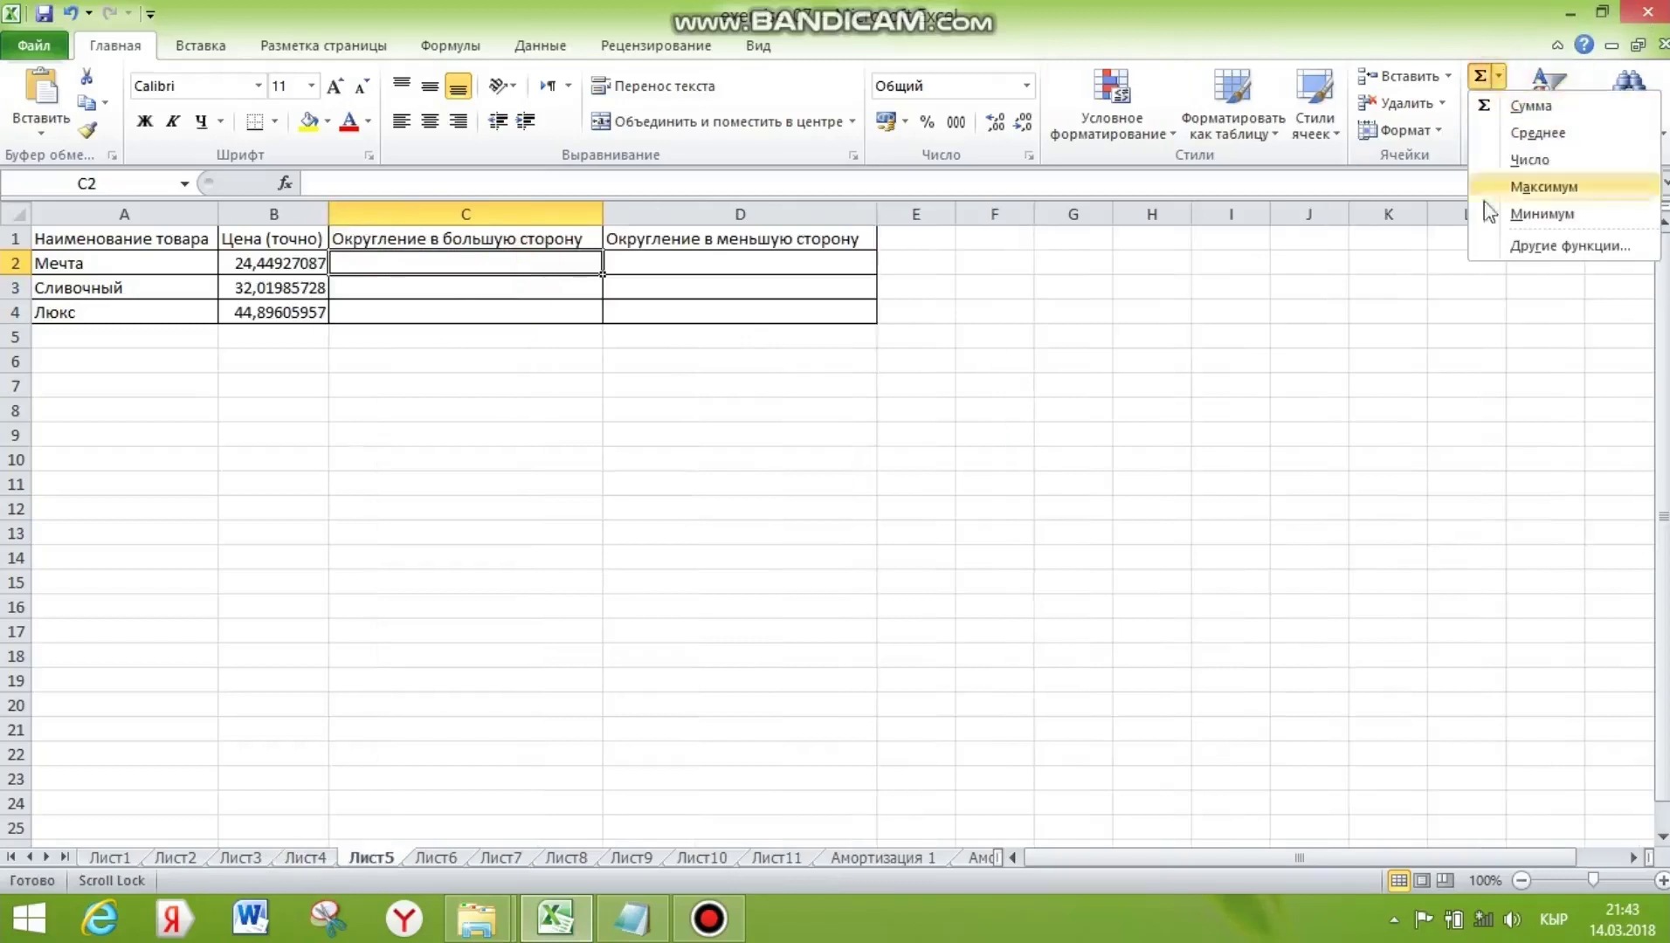
{"action": "left_click", "coordinate": [1555, 246]}
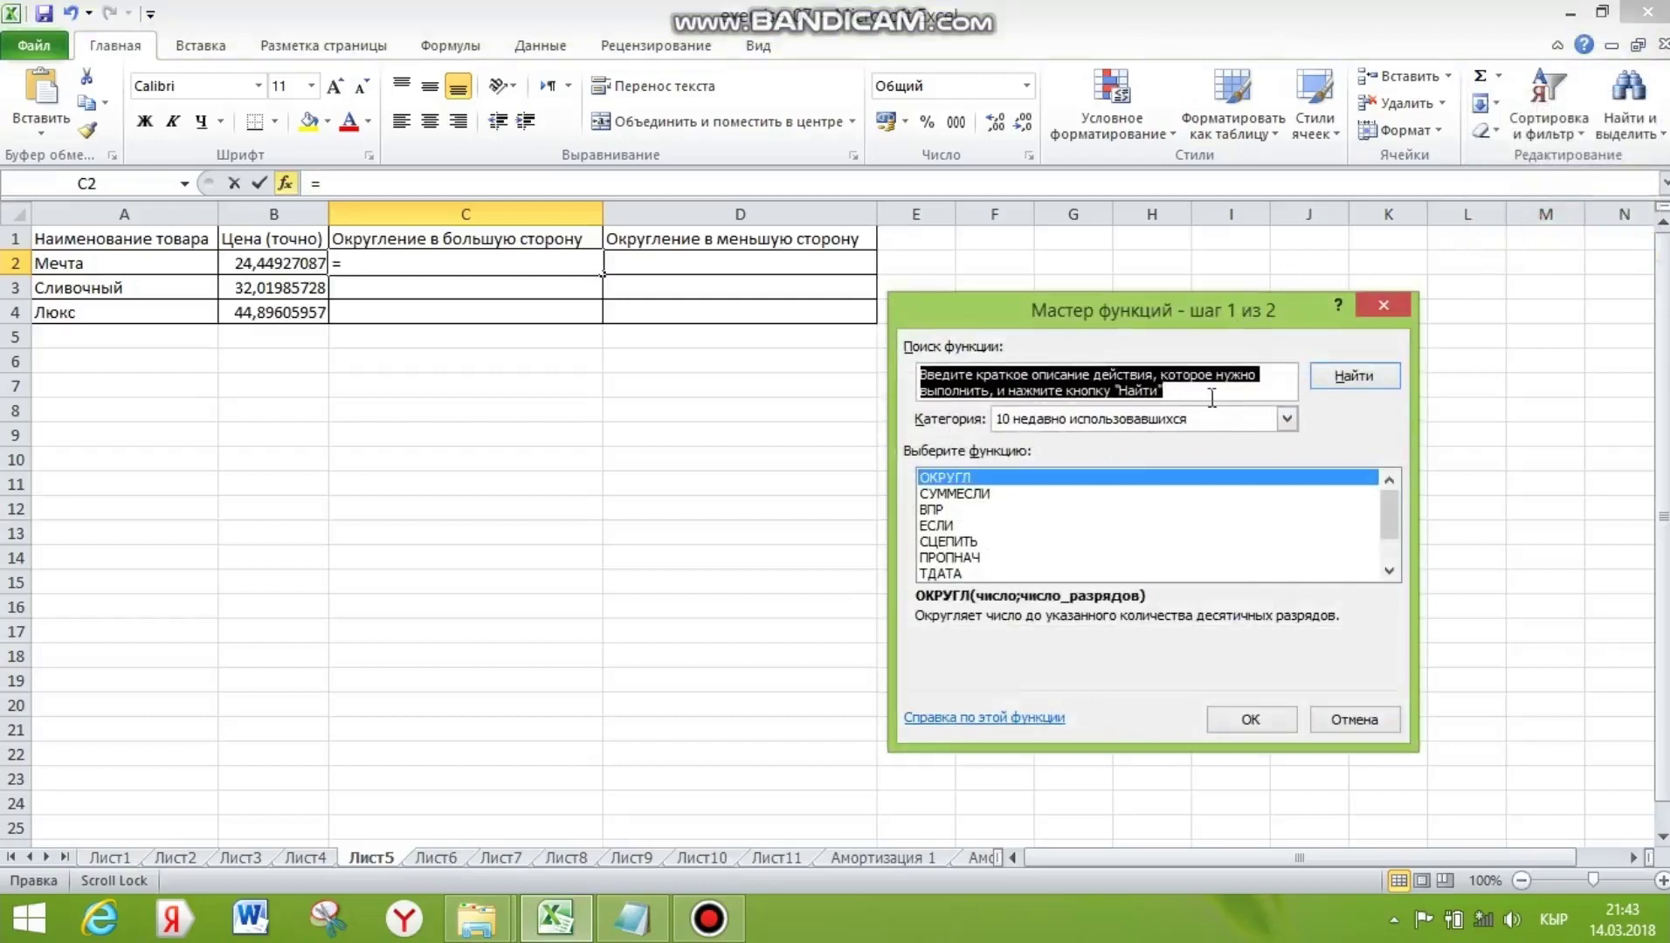
{"action": "type", "text": "О"}
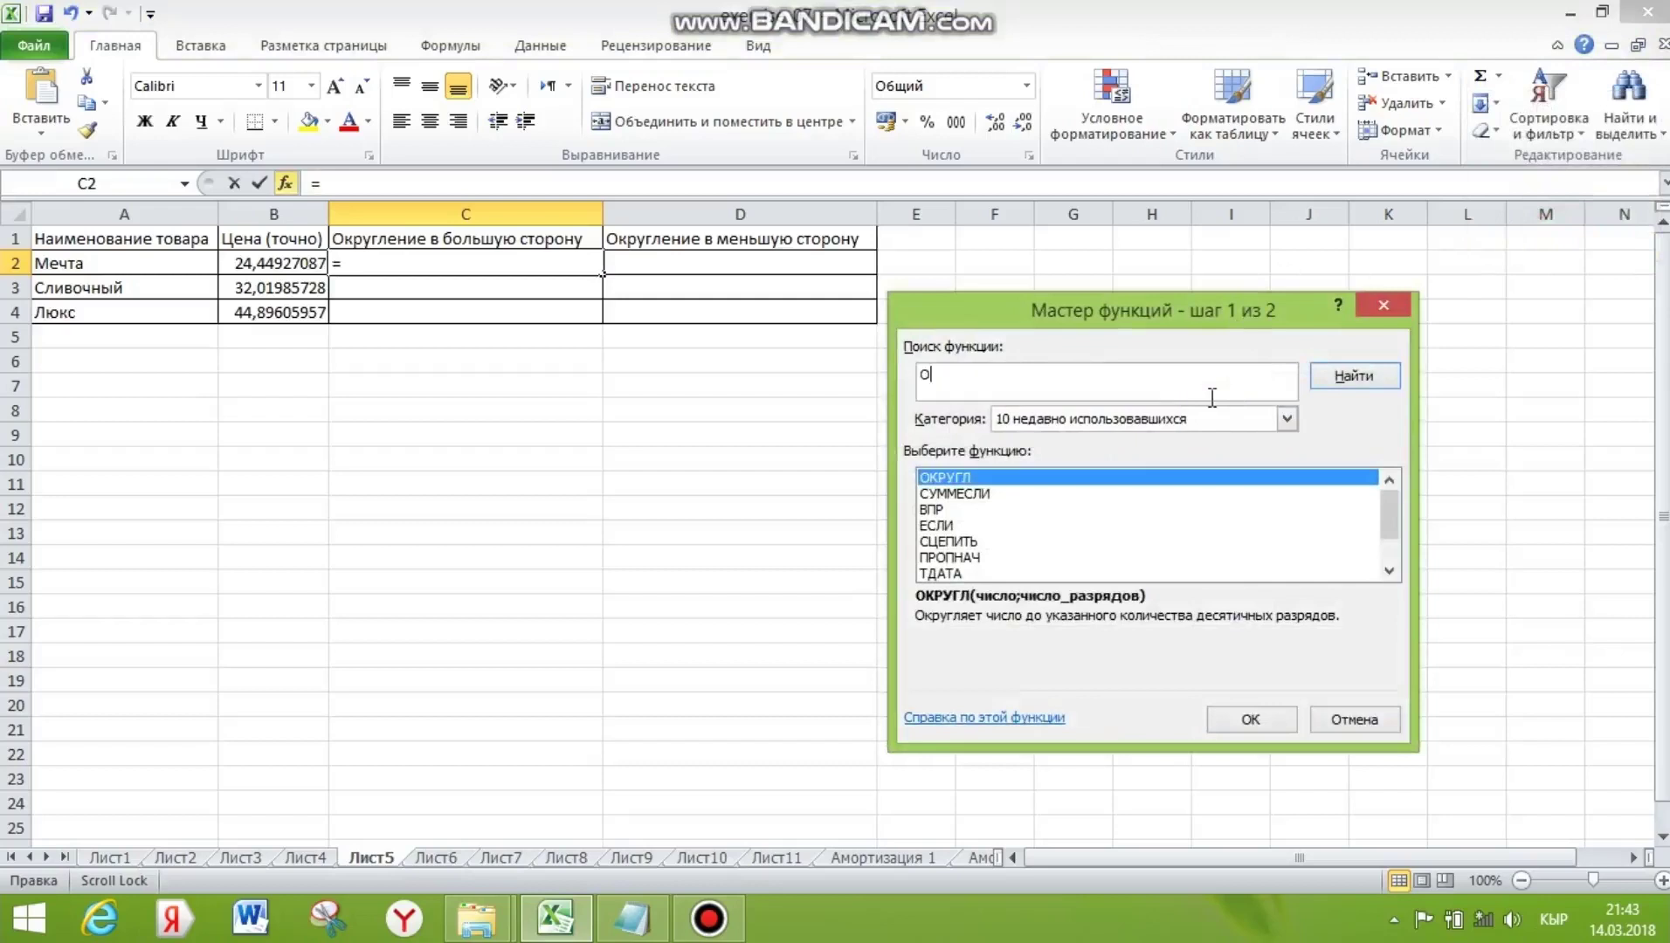
{"action": "type", "text": "КРУГЛВНИЗ"}
{"action": "left_click", "coordinate": [1365, 381]}
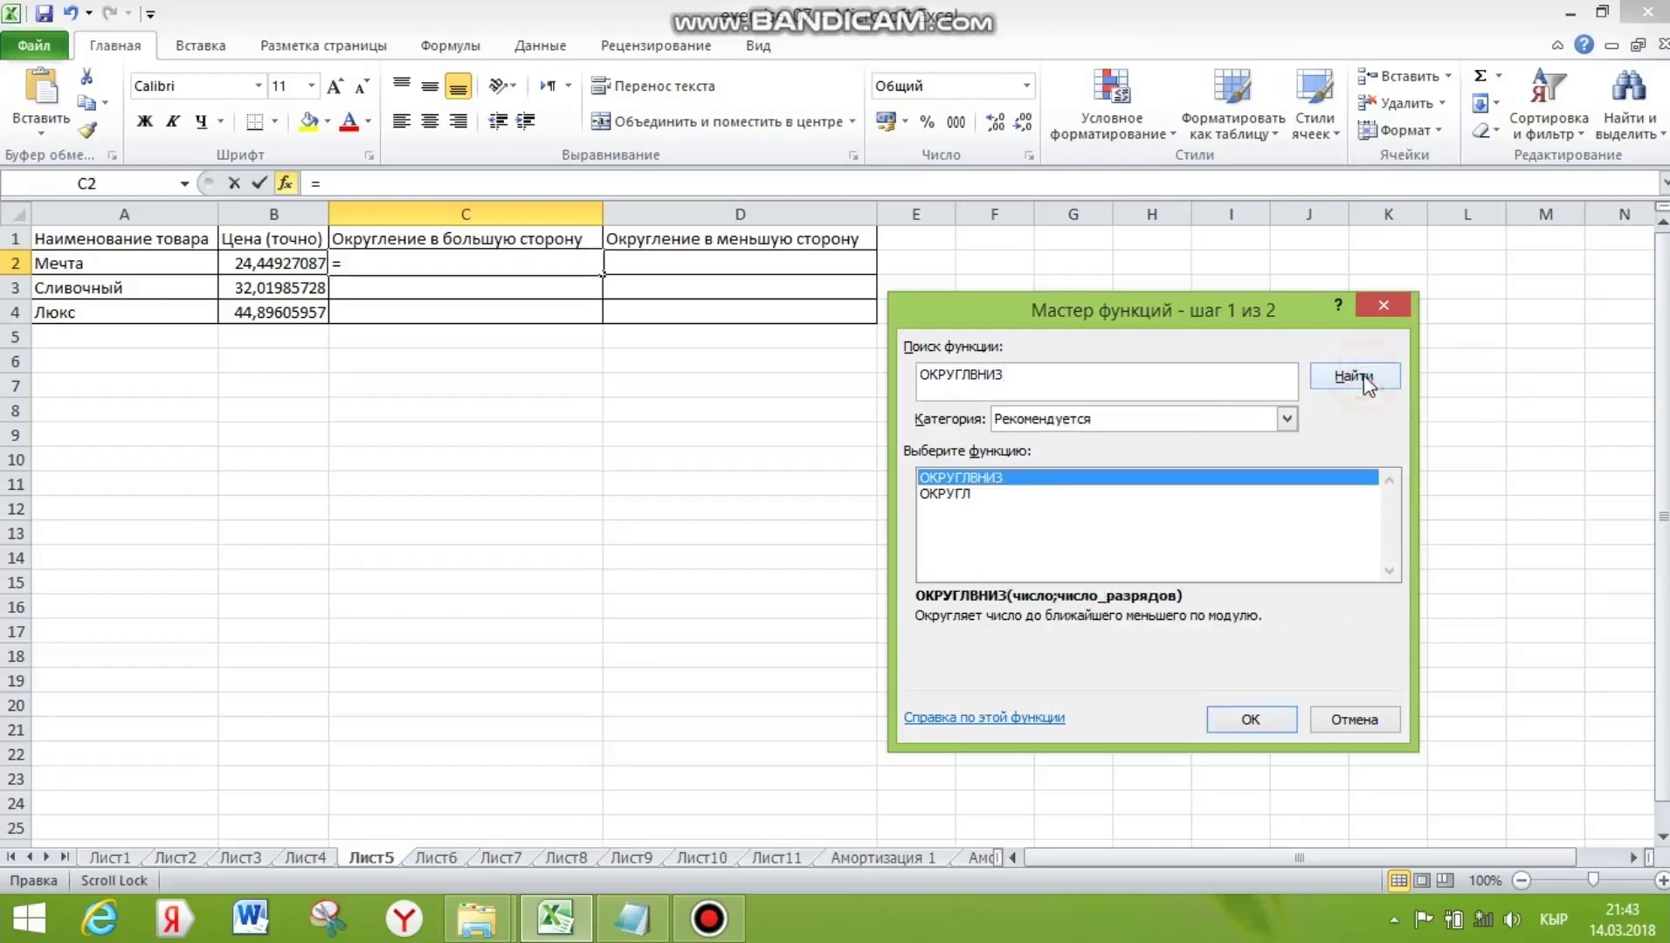
{"action": "left_click", "coordinate": [1254, 722]}
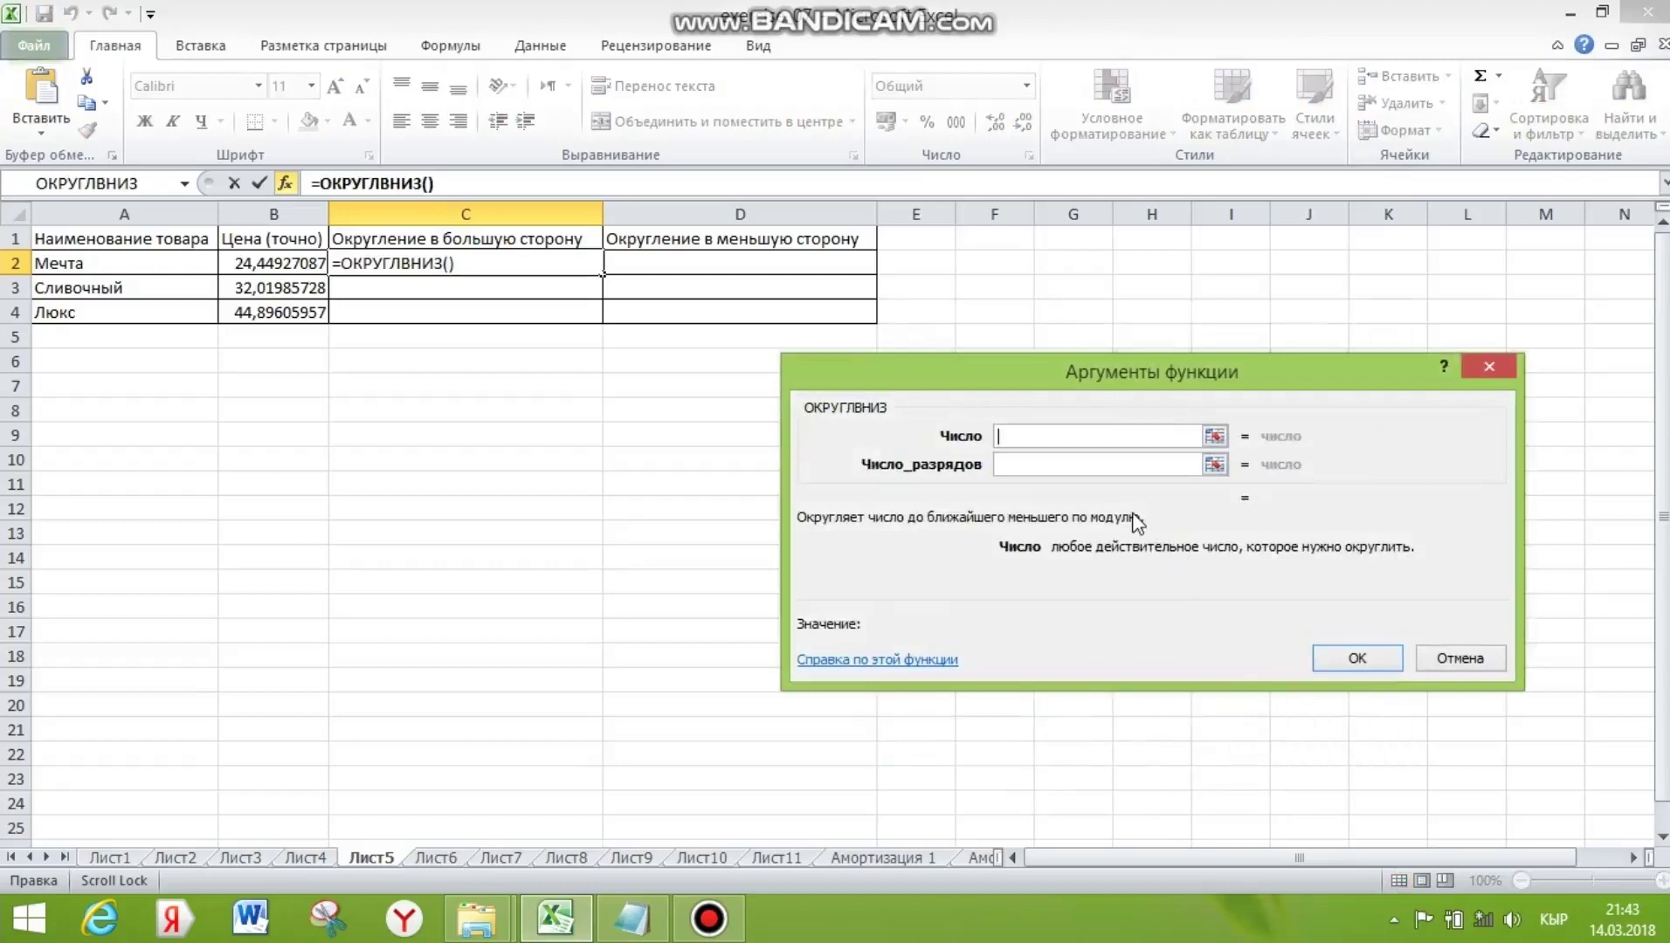
{"action": "left_click", "coordinate": [295, 260]}
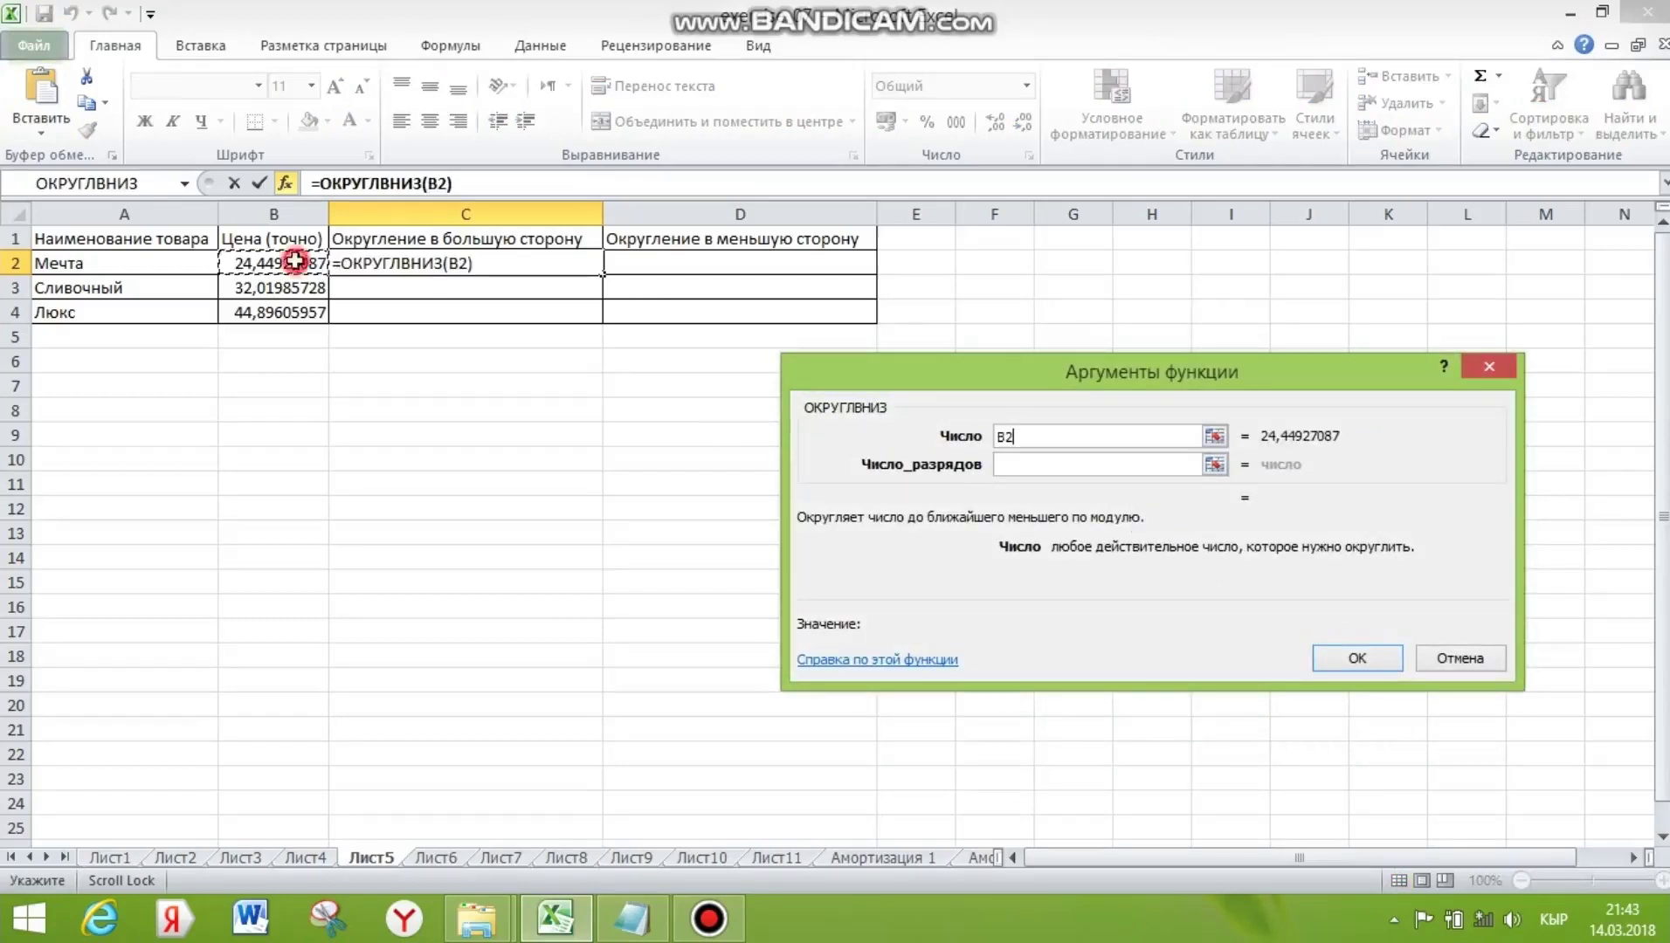
{"action": "left_click", "coordinate": [1028, 463]}
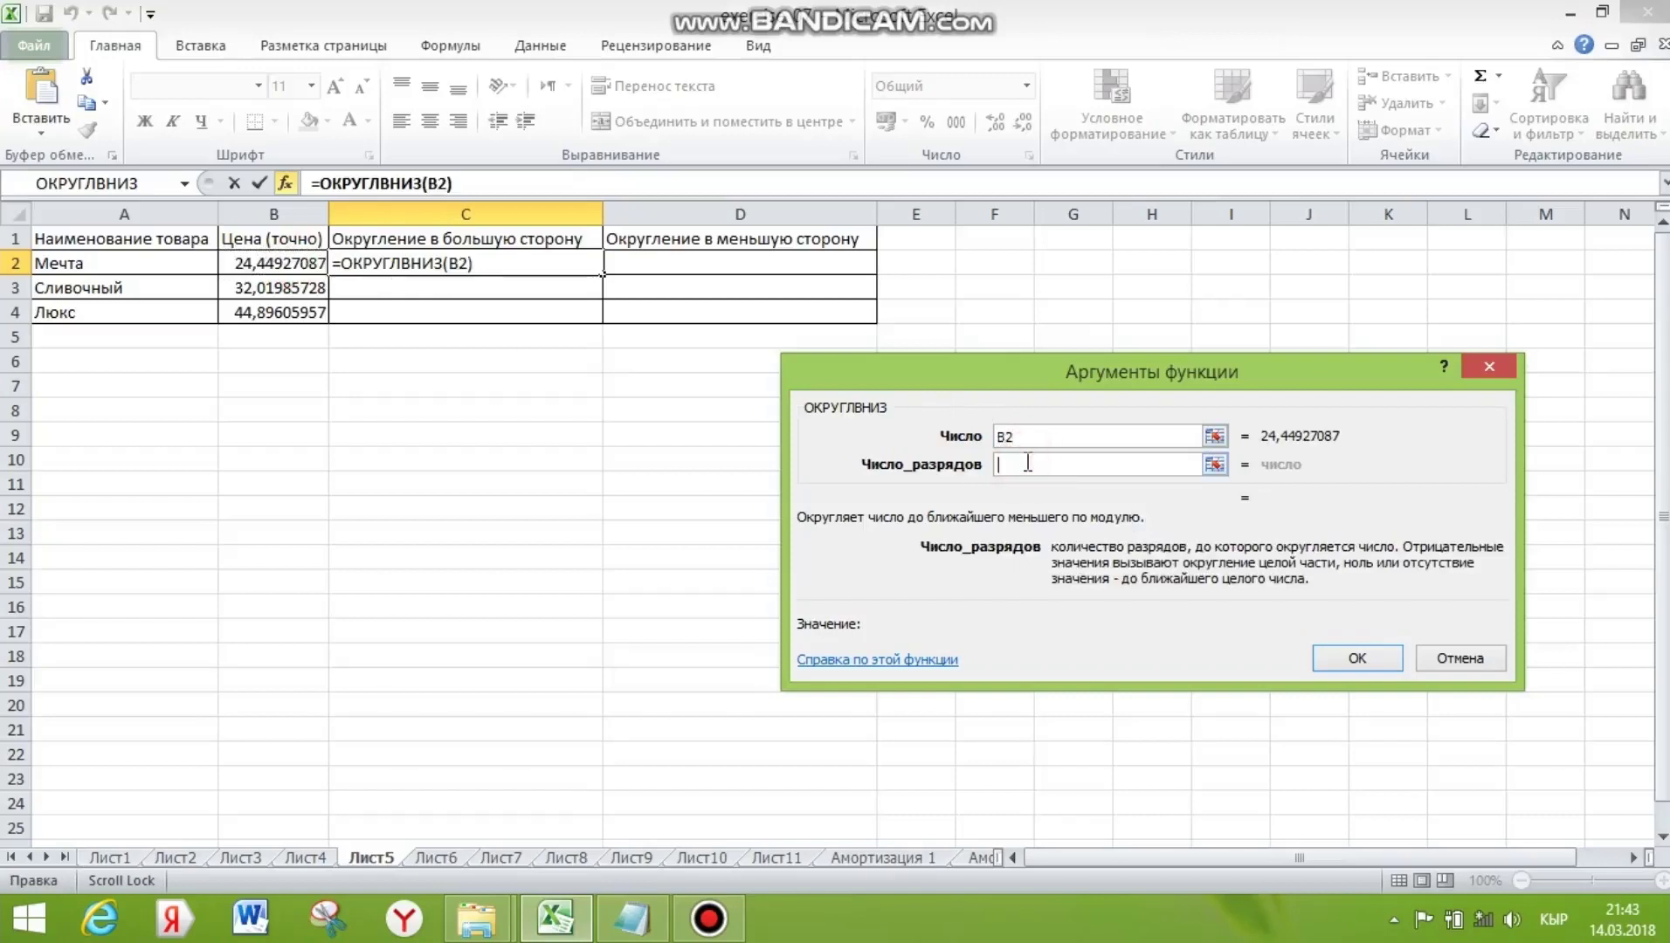
On Лист5, round B2 up to 2 decimal digits in cell C2 with ОКРУГЛВВЕРХ and fill the formula down to C4
{"action": "type", "text": "2"}
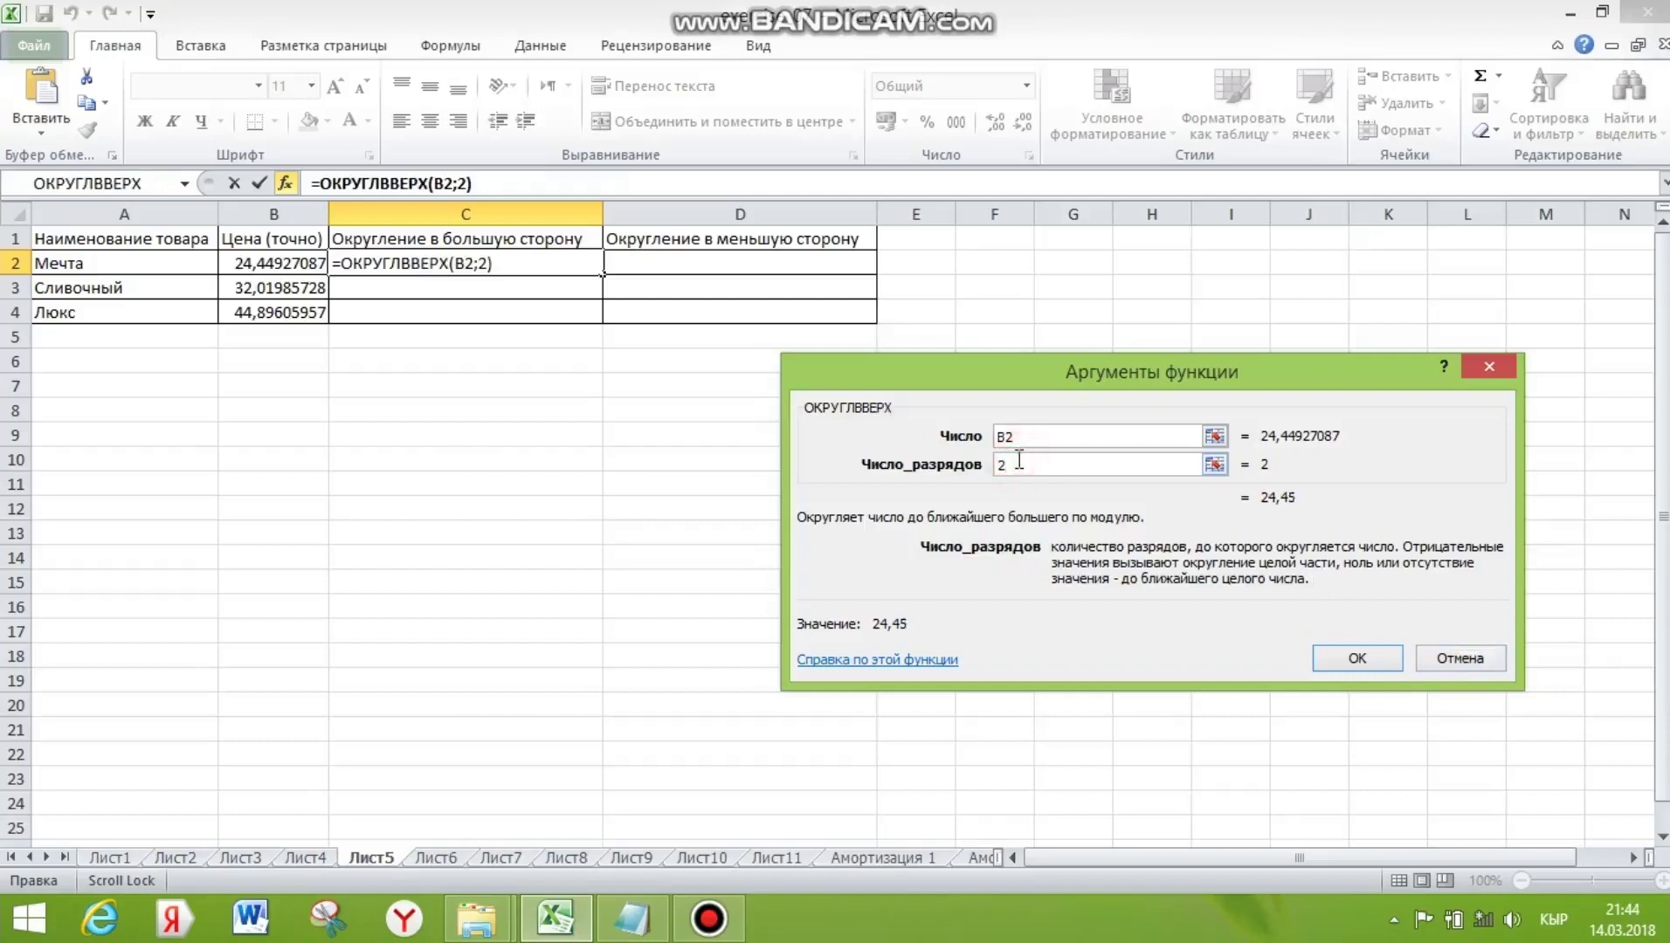
{"action": "left_click", "coordinate": [1358, 659]}
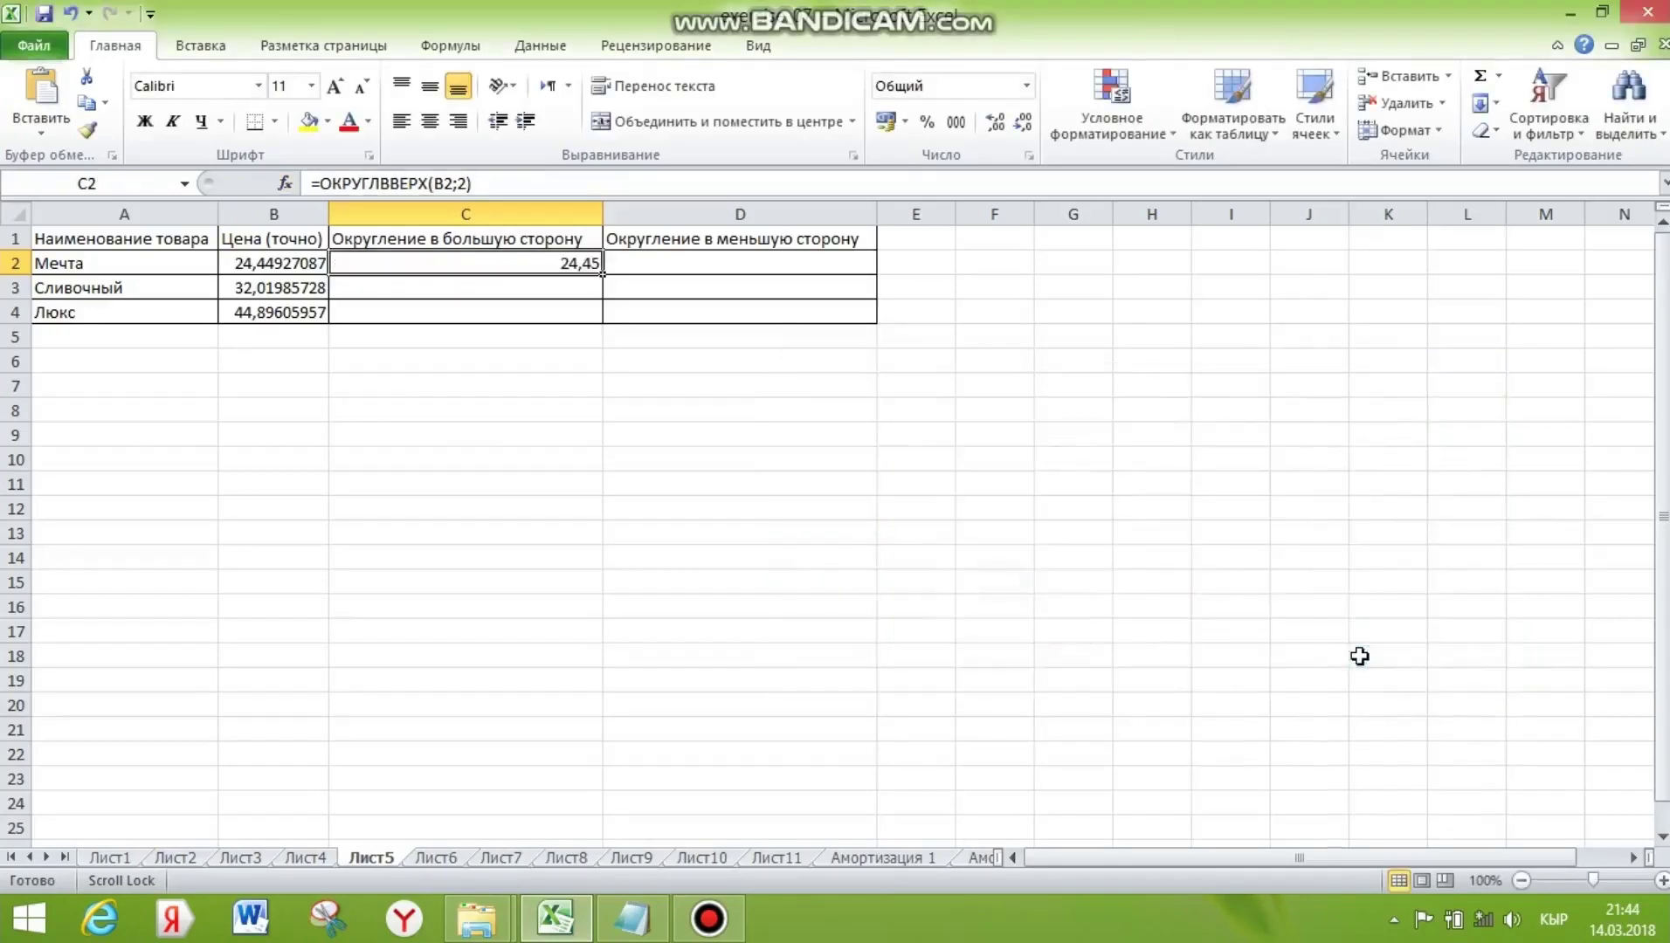
{"action": "left_click_drag", "start_coordinate": [602, 277], "coordinate": [608, 314]}
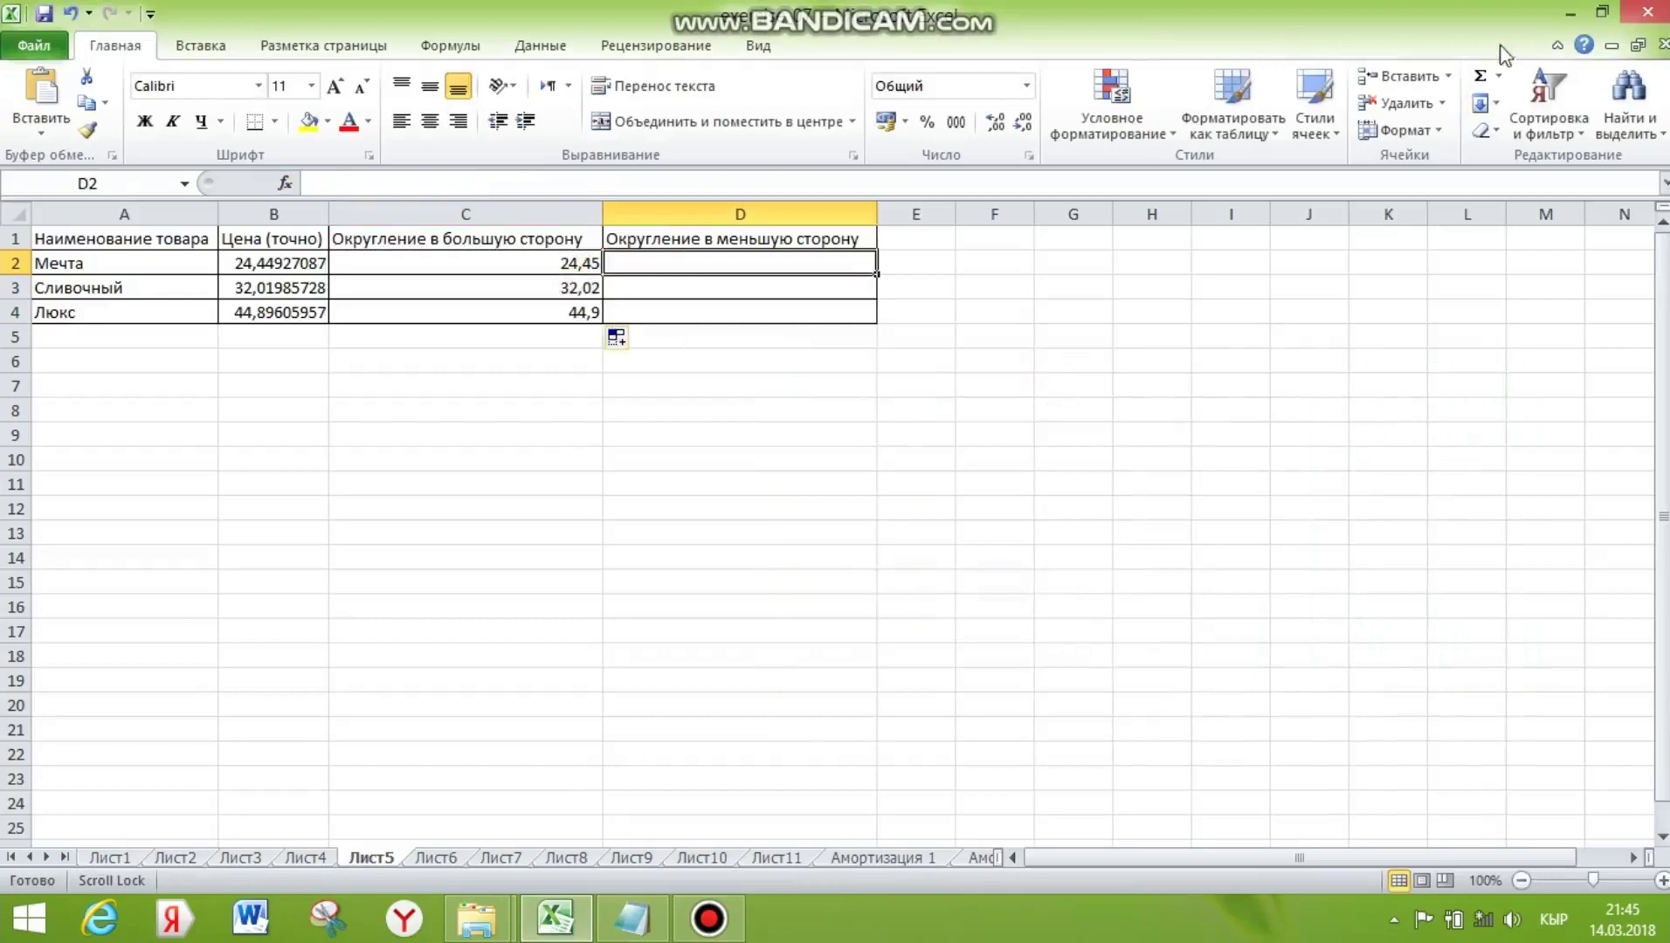
Insert the recently used ОКРУГЛВНИЗ function into cell D2 under "Округление в меньшую сторону"
{"action": "left_click", "coordinate": [1500, 81]}
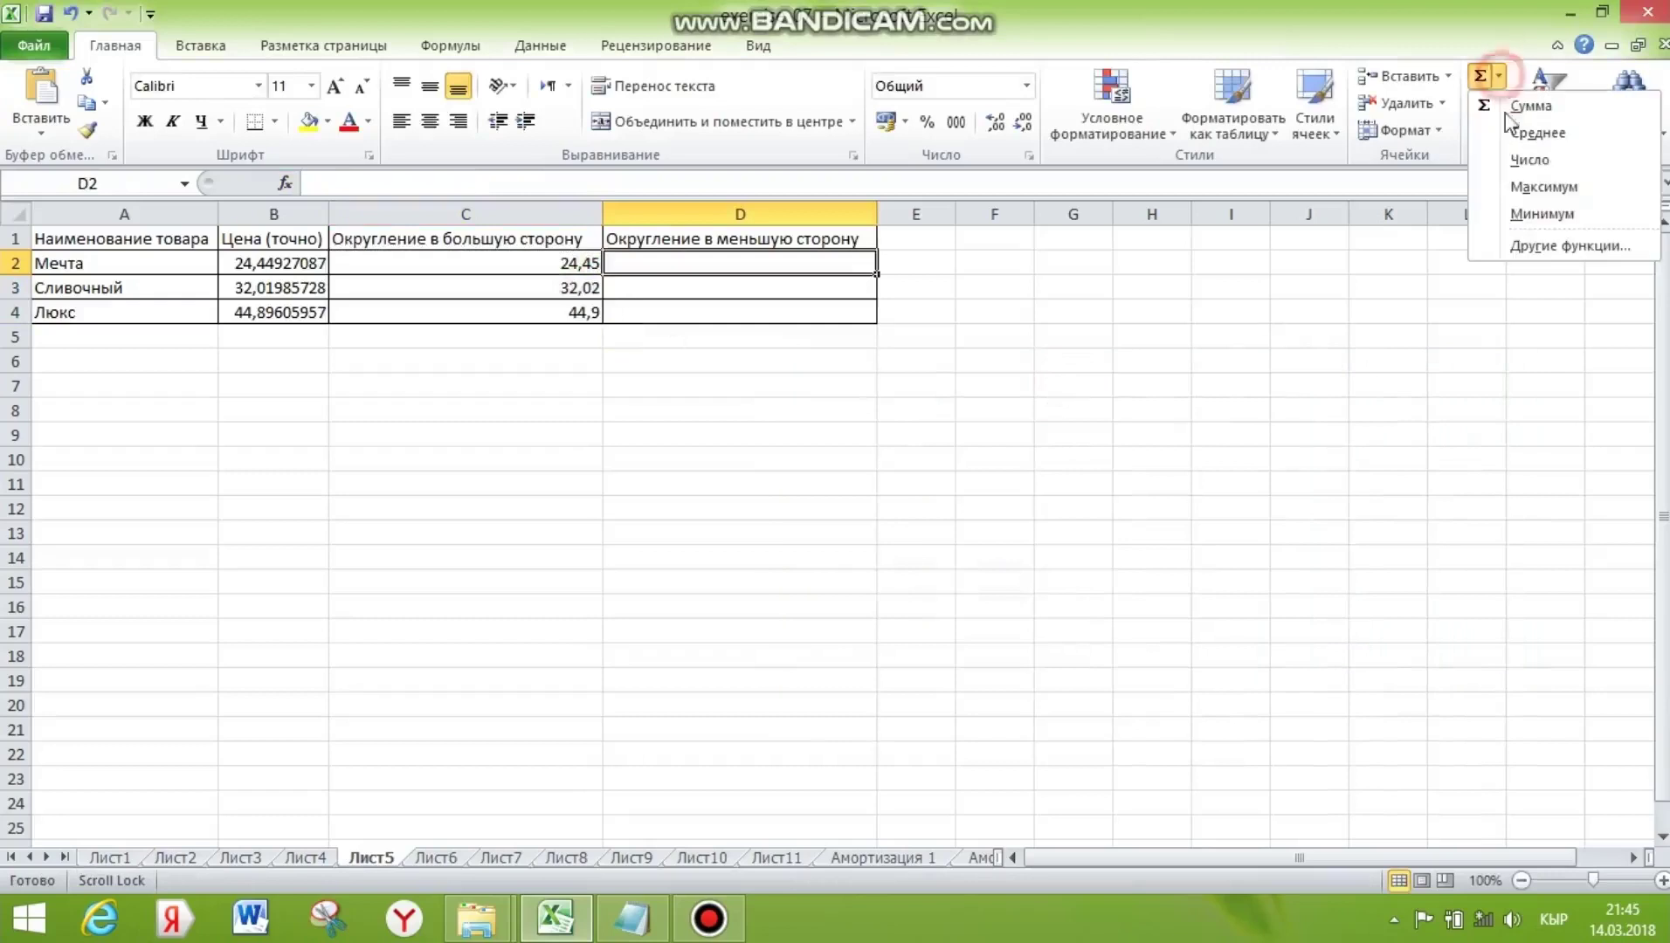
{"action": "left_click", "coordinate": [1568, 247]}
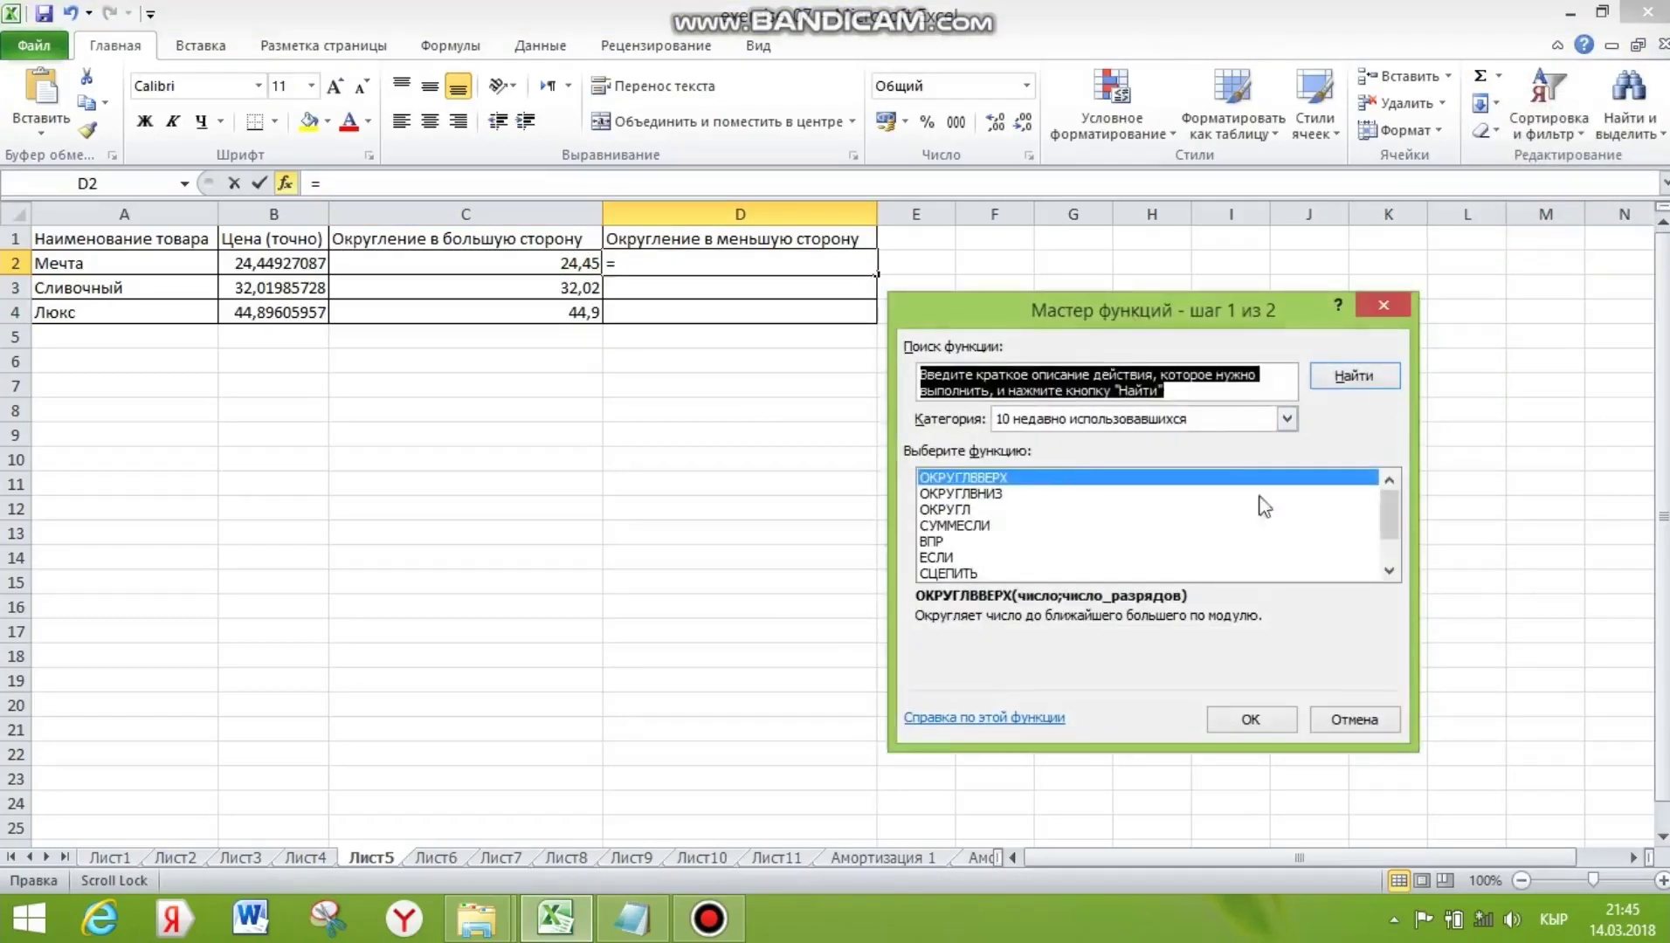
{"action": "left_click", "coordinate": [1046, 494]}
{"action": "left_click", "coordinate": [1264, 722]}
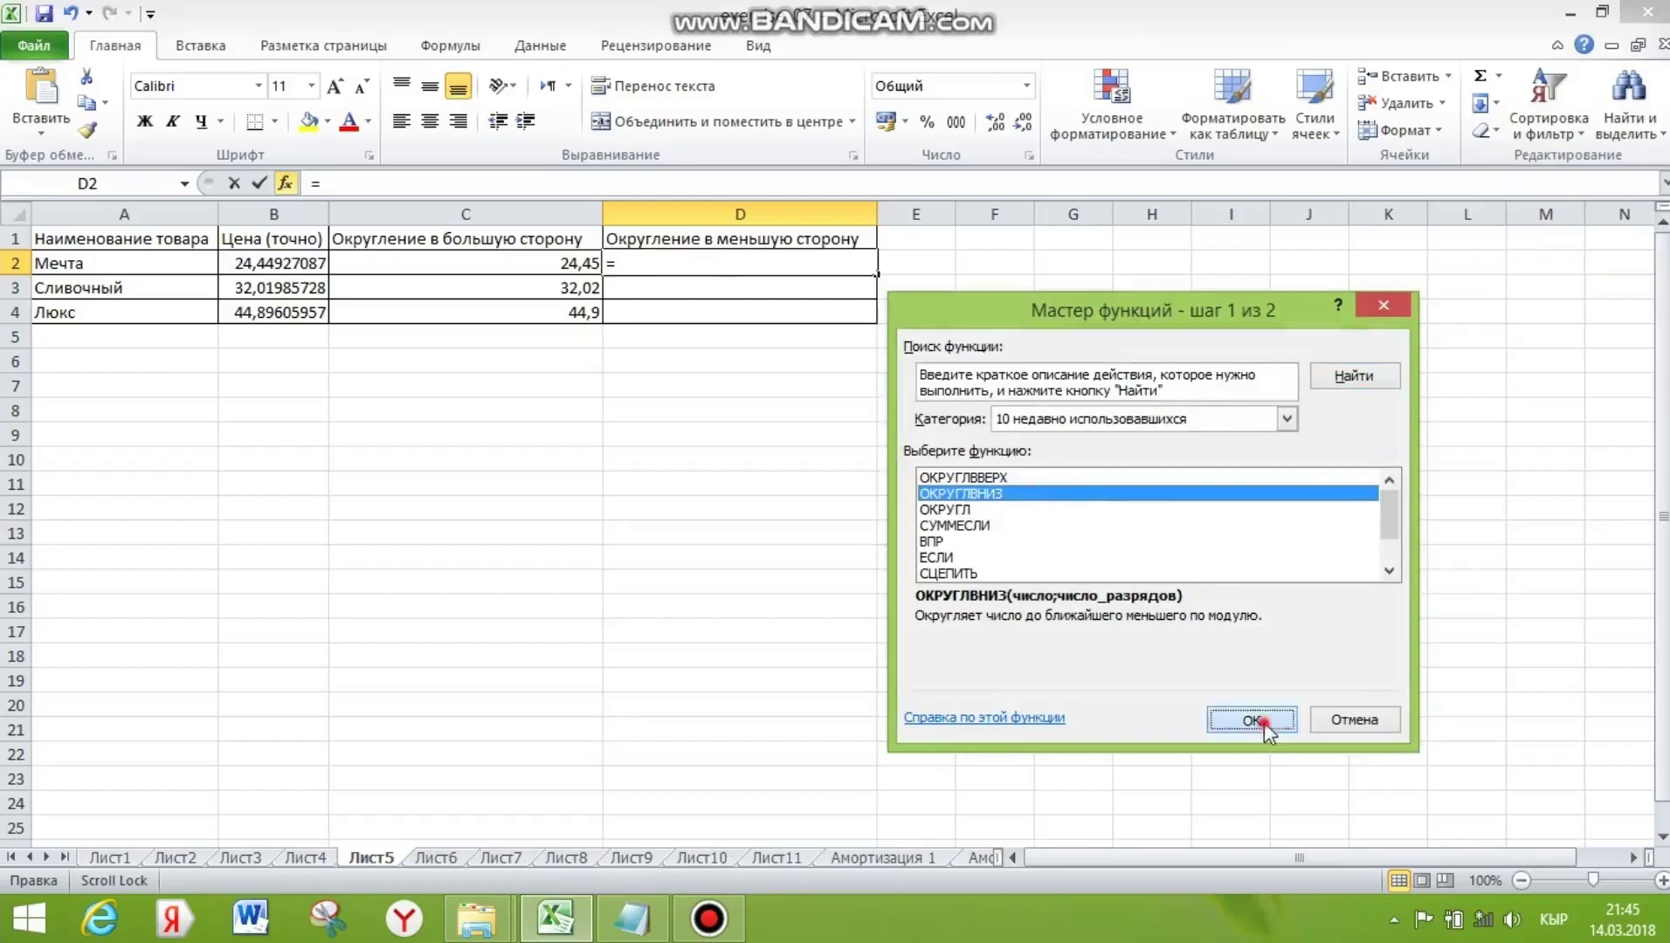
Round the price in B2 down to 2 decimal digits with ОКРУГЛВНИЗ and fill the formula down to D4
{"action": "left_click", "coordinate": [297, 262]}
{"action": "left_click", "coordinate": [1063, 464]}
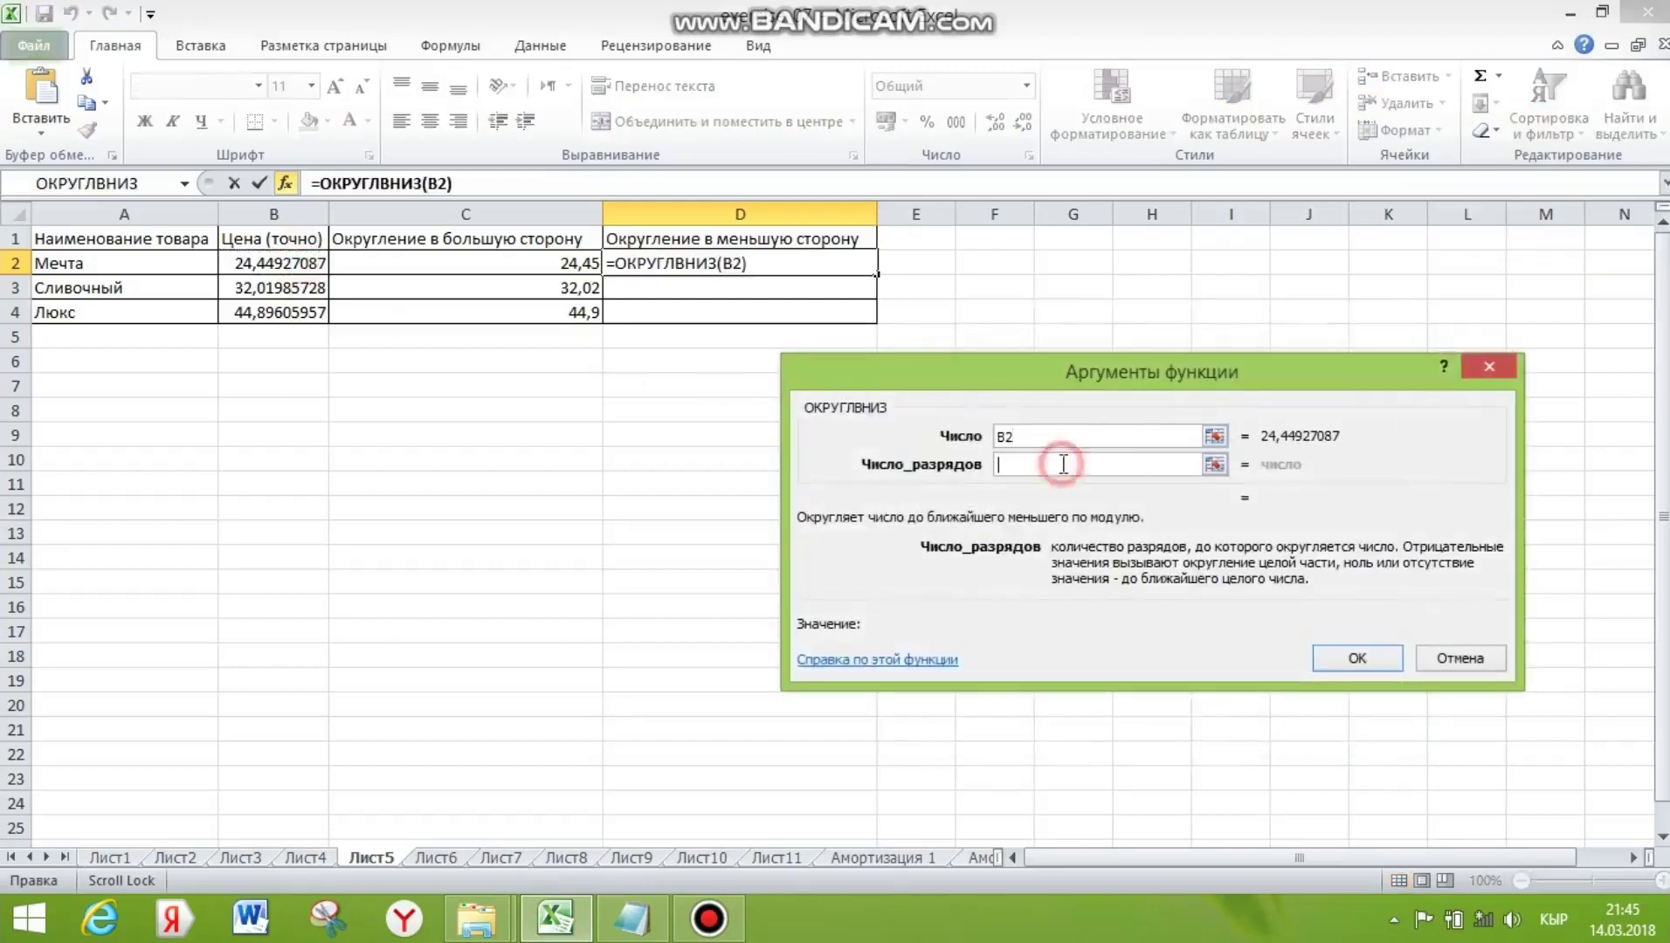
{"action": "type", "text": "2"}
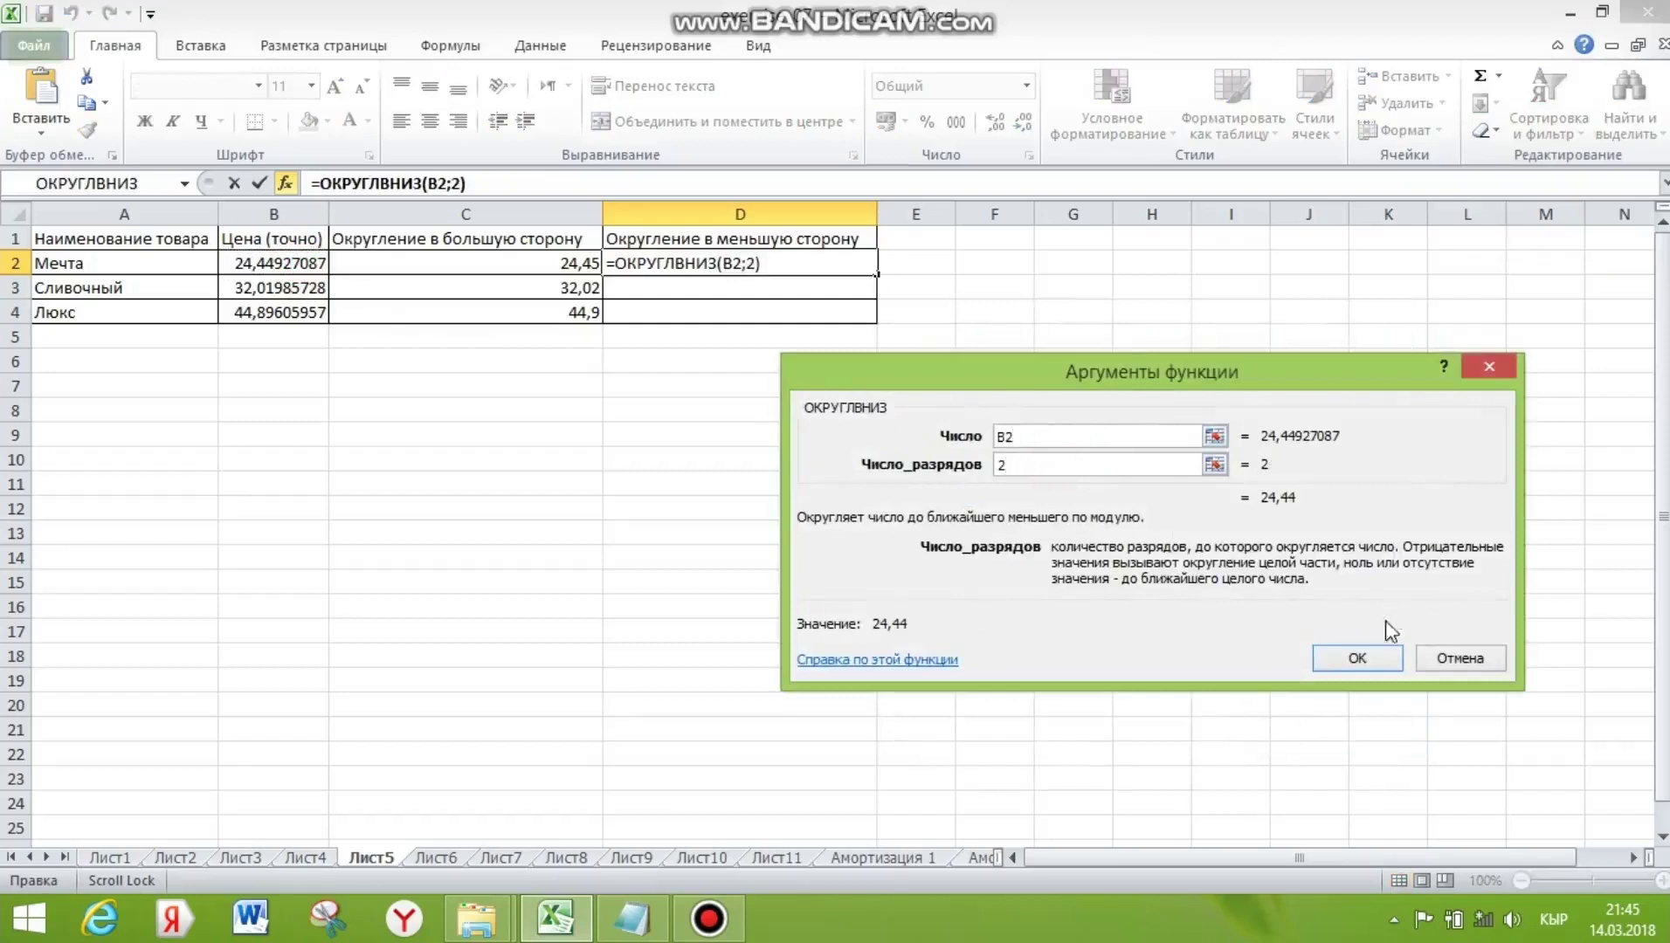
{"action": "left_click", "coordinate": [1372, 662]}
{"action": "left_click", "coordinate": [573, 262]}
{"action": "left_click", "coordinate": [722, 269]}
{"action": "left_click_drag", "start_coordinate": [881, 277], "coordinate": [885, 317]}
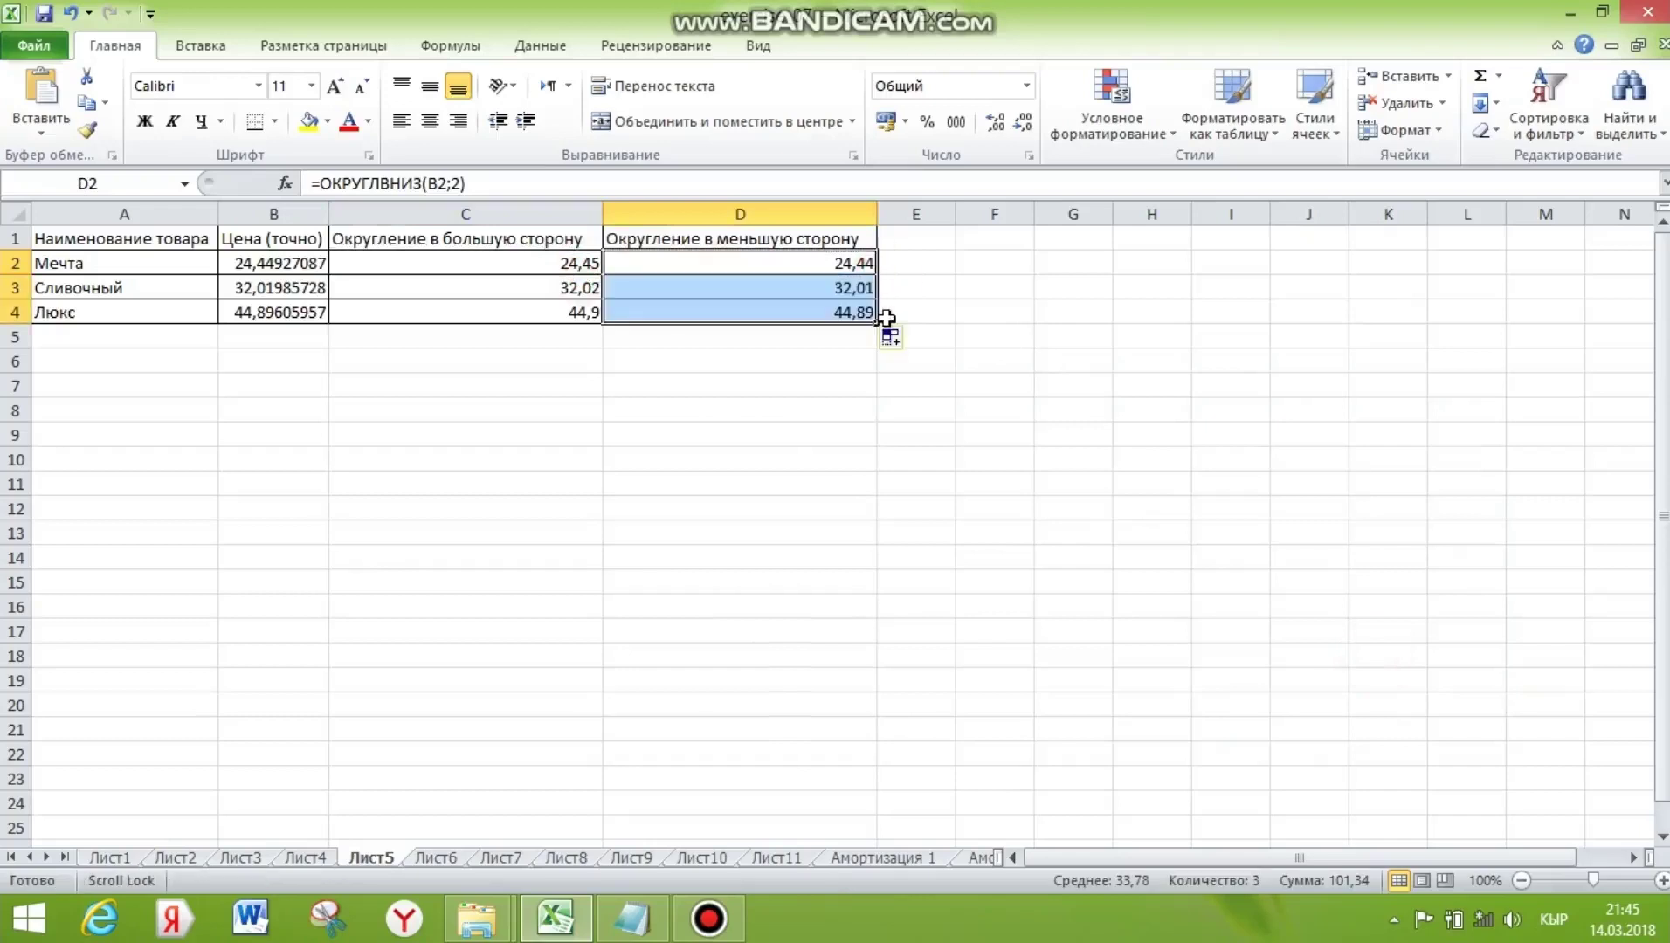
On Лист6, search for the ЦЕЛОЕ function and insert it into cell C2 under "Температура (до целых)"
{"action": "key", "text": "ctrl+Page_Down"}
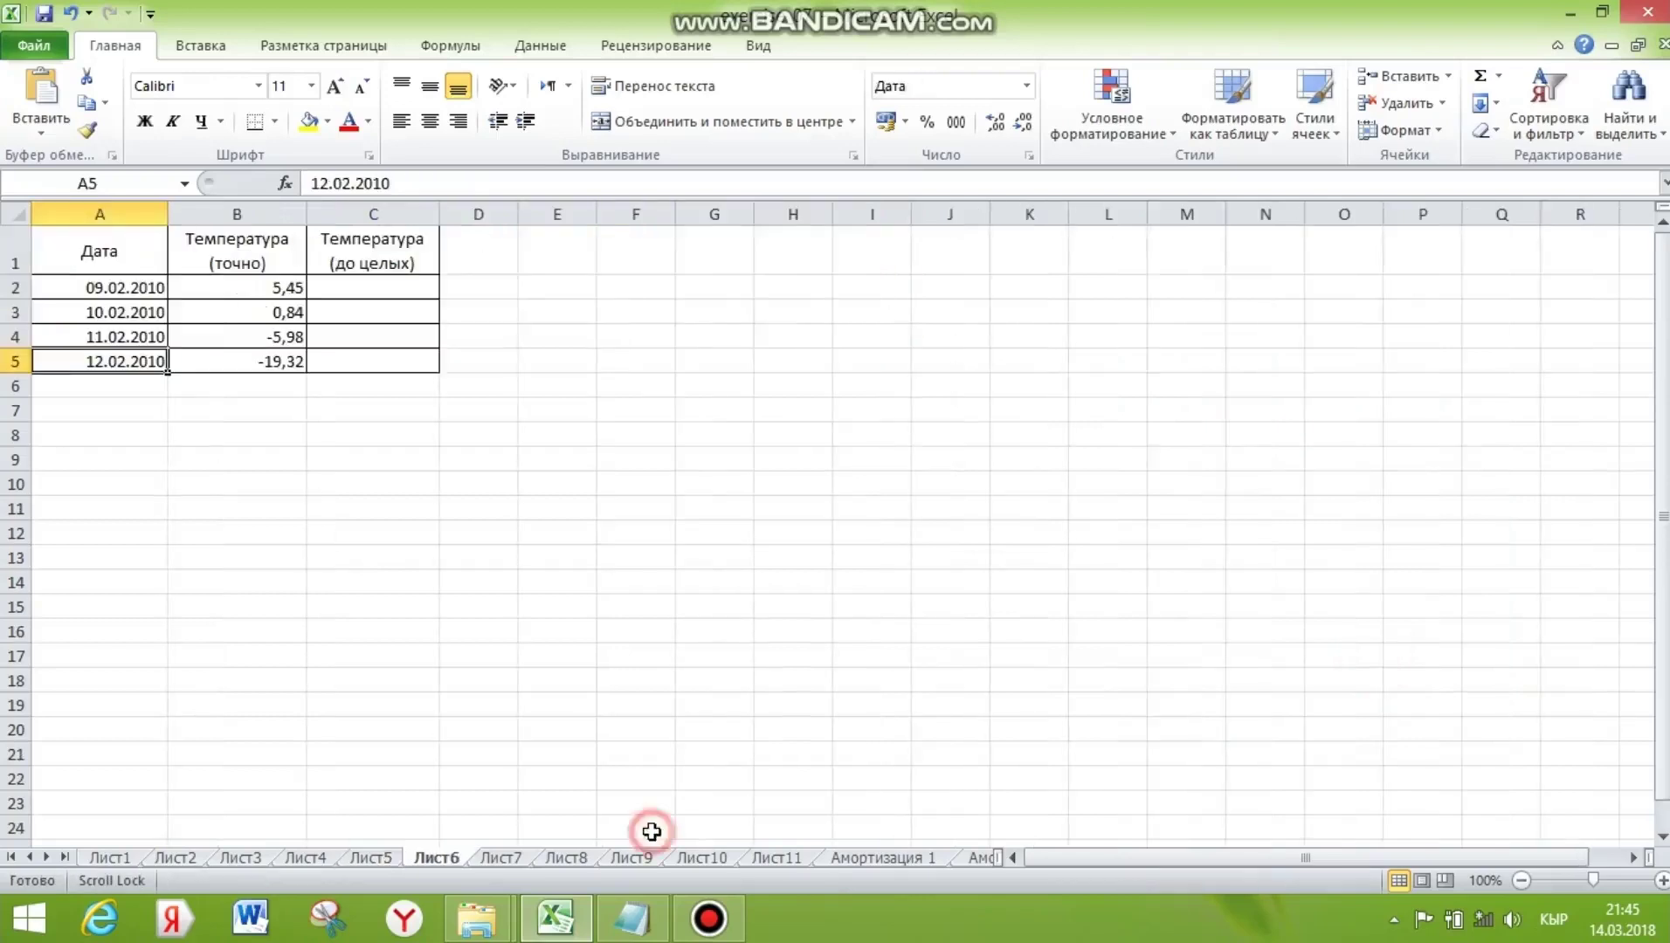
{"action": "left_click", "coordinate": [395, 292]}
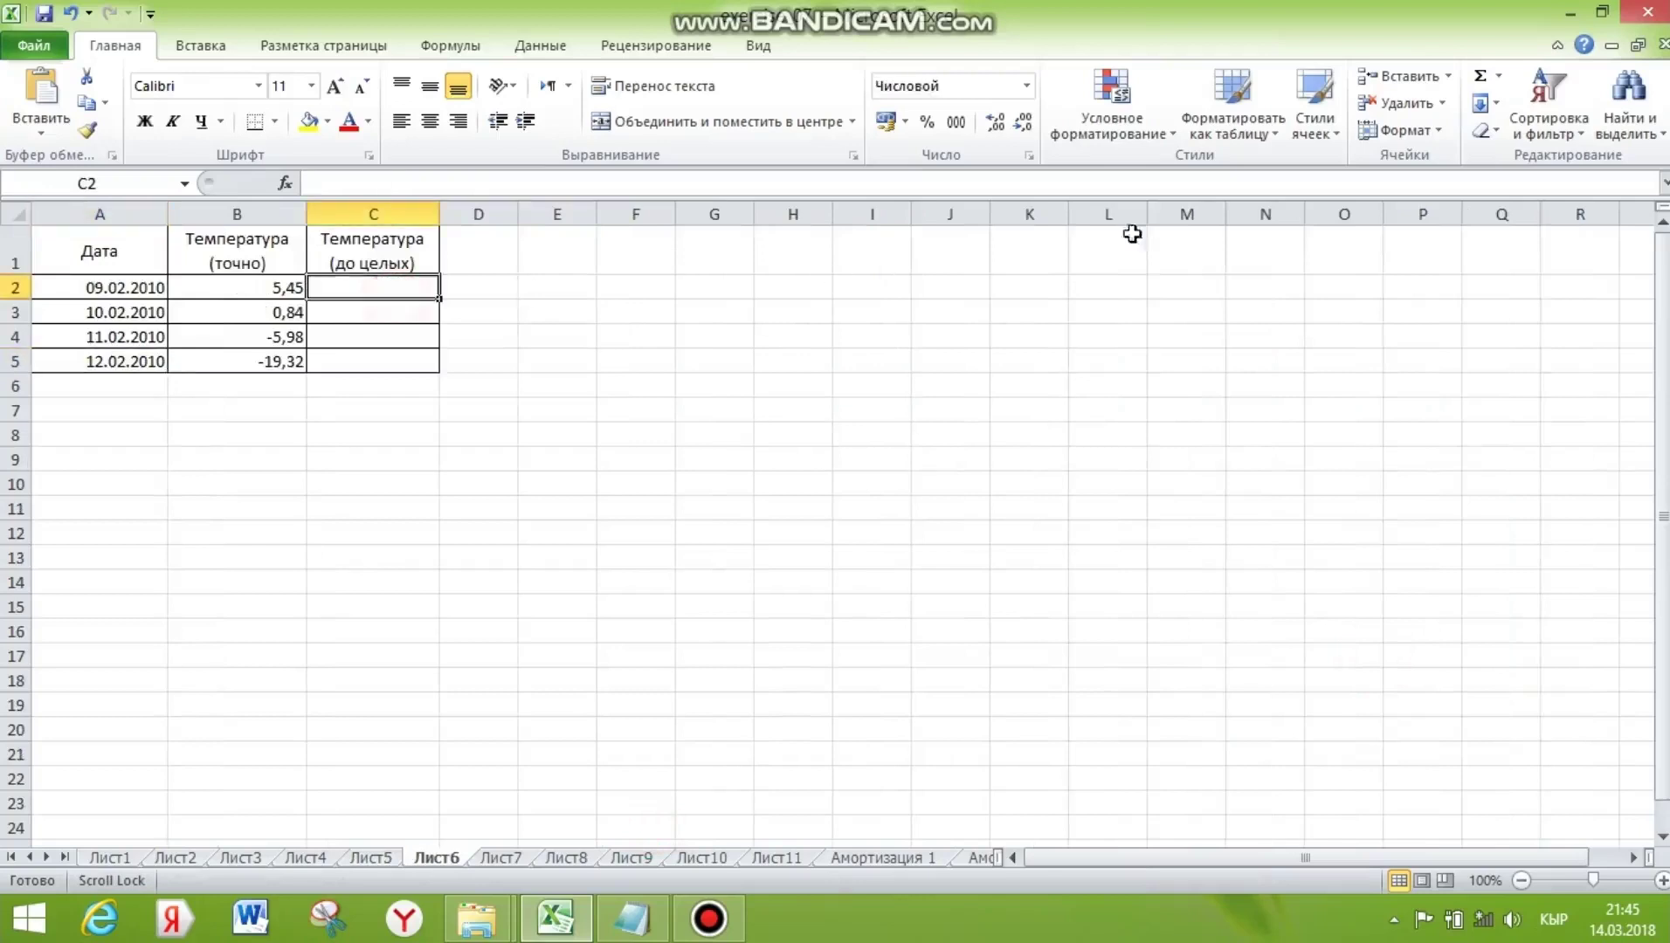
{"action": "left_click", "coordinate": [1502, 77]}
{"action": "left_click", "coordinate": [1555, 247]}
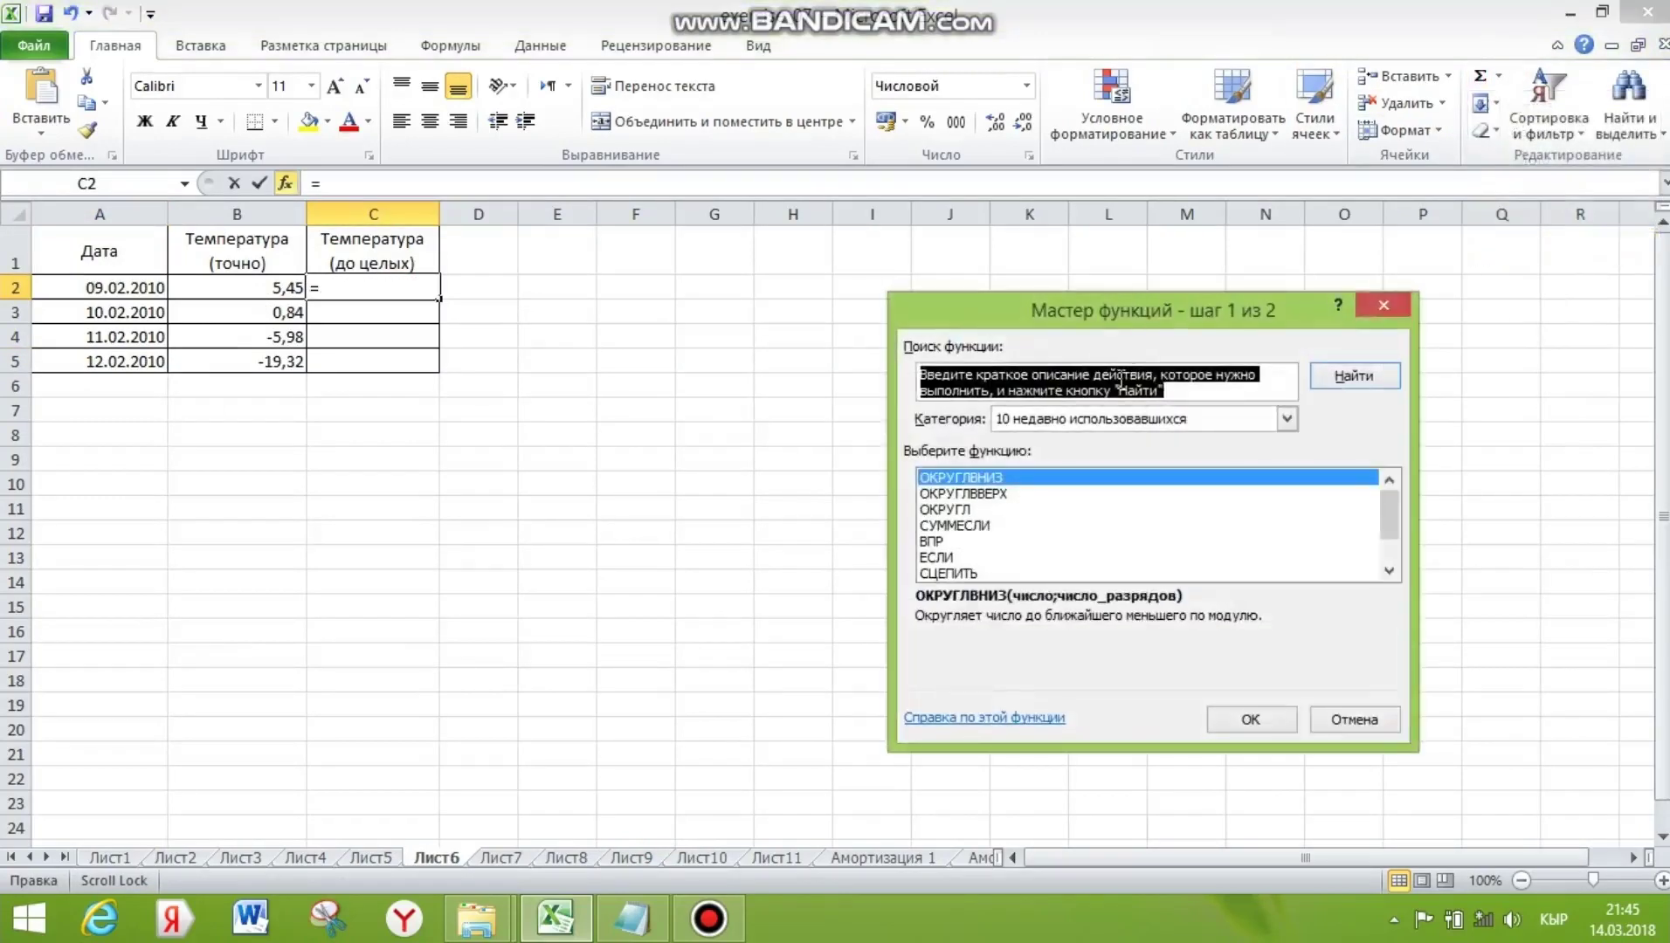
{"action": "type", "text": "ц"}
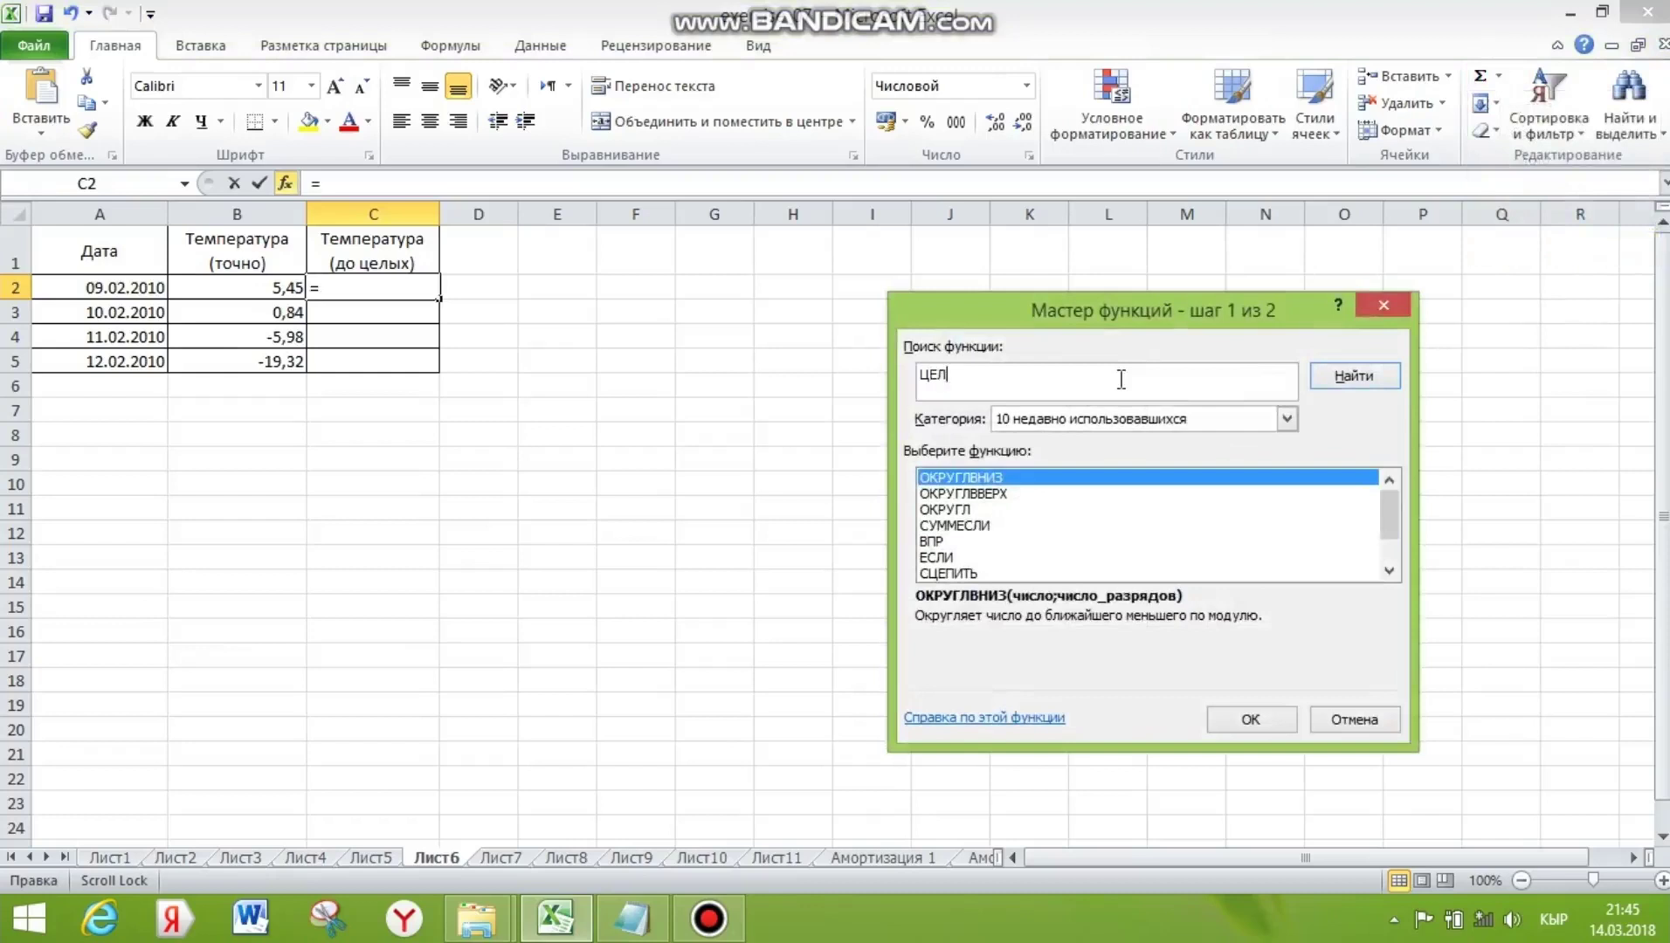
{"action": "left_click", "coordinate": [1267, 720]}
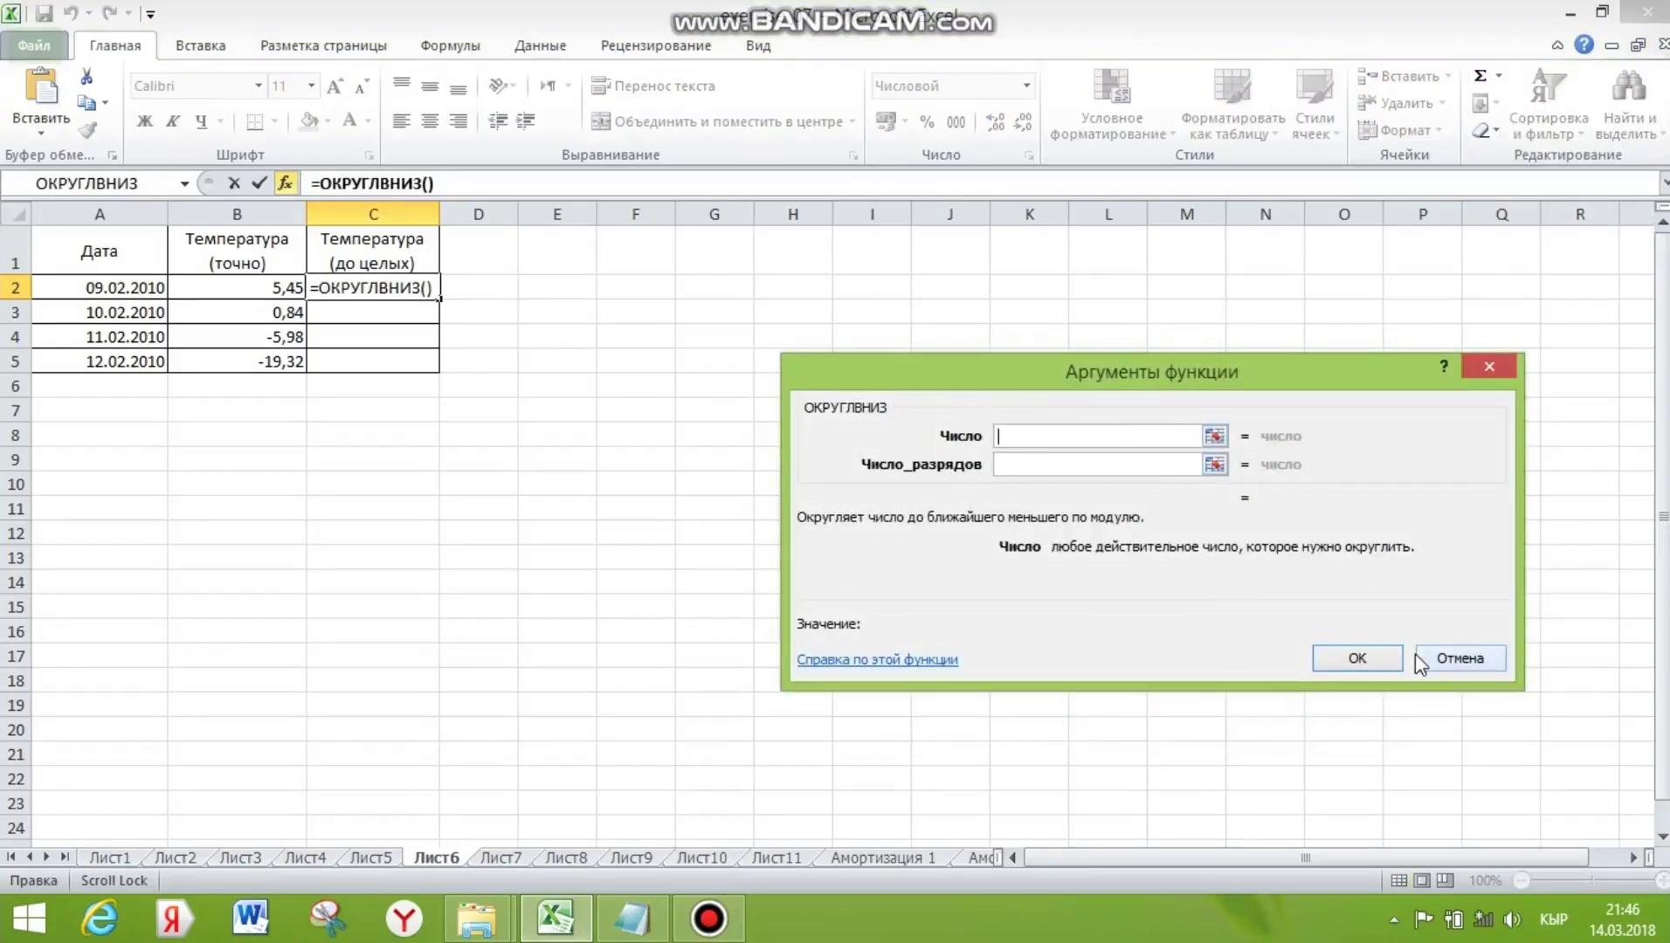
{"action": "left_click", "coordinate": [1262, 665]}
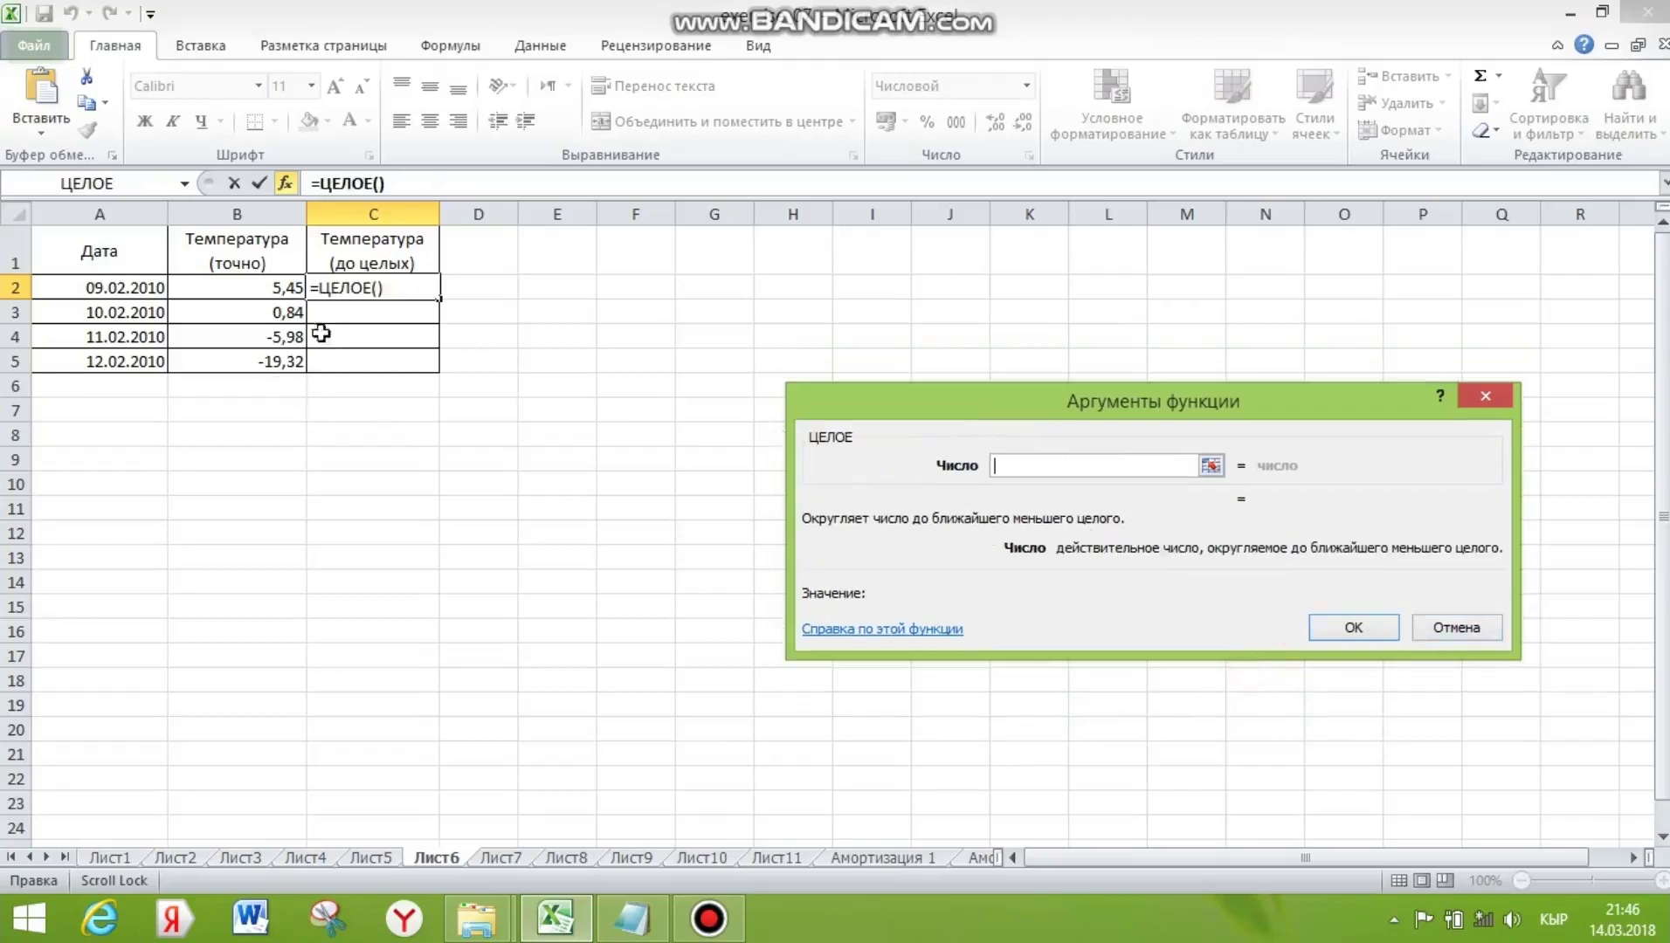
Complete the ЦЕЛОЕ formula with the temperature in B2 and fill it down to C5
{"action": "left_click", "coordinate": [280, 294]}
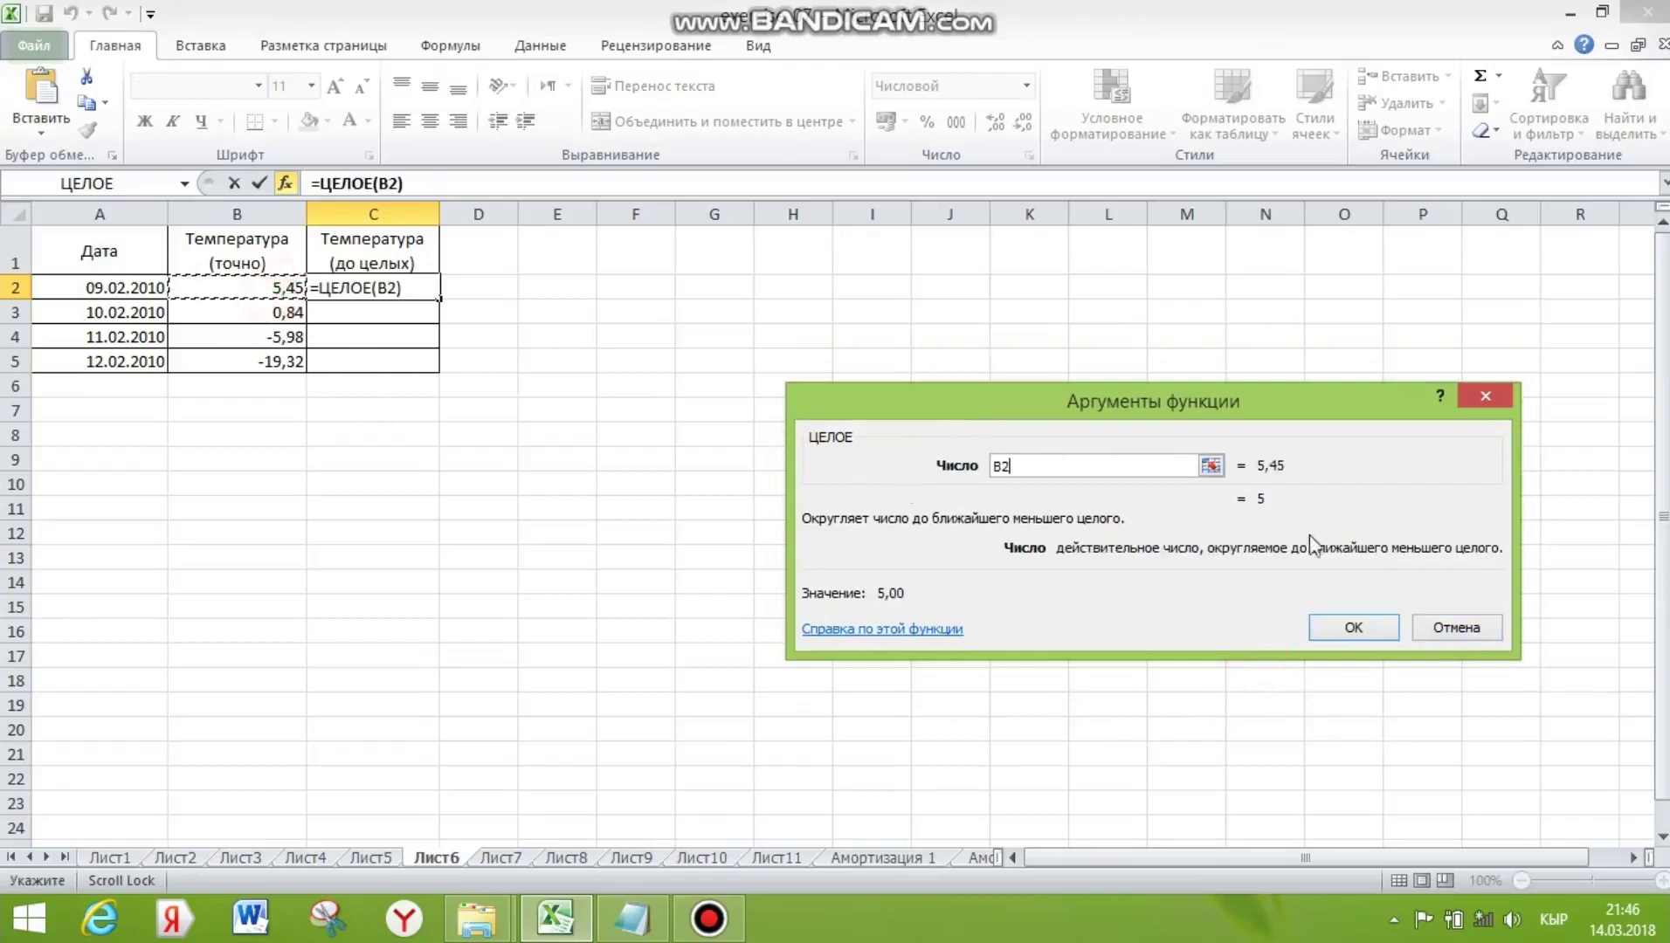
{"action": "left_click", "coordinate": [1366, 628]}
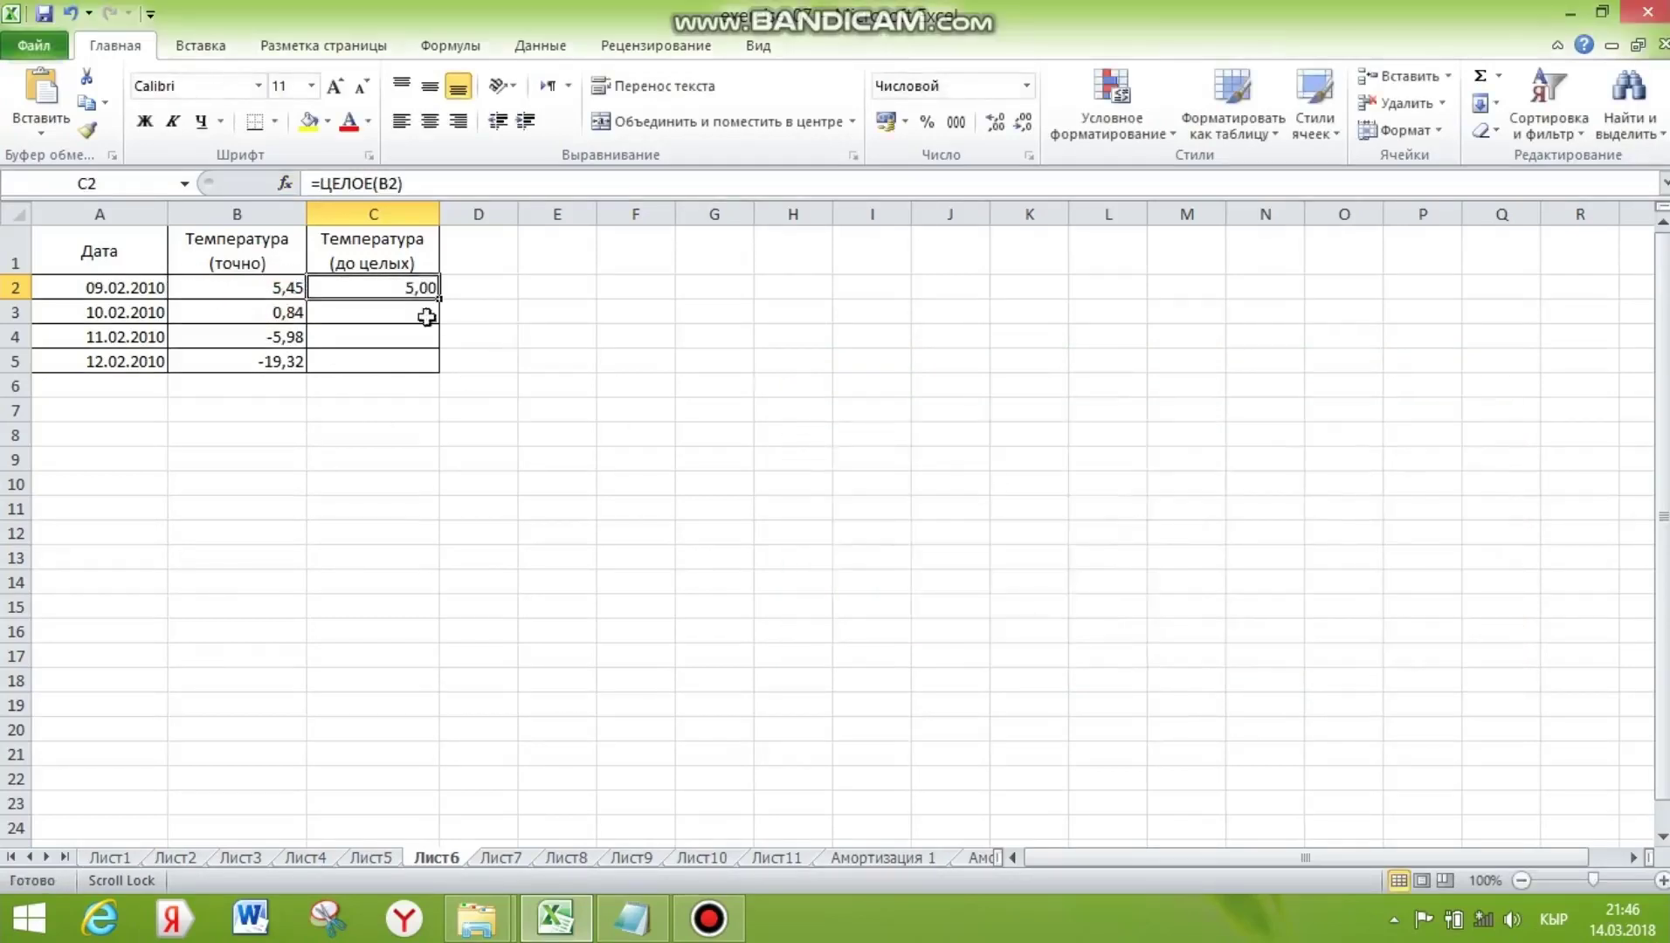
{"action": "left_click_drag", "start_coordinate": [440, 298], "coordinate": [439, 365]}
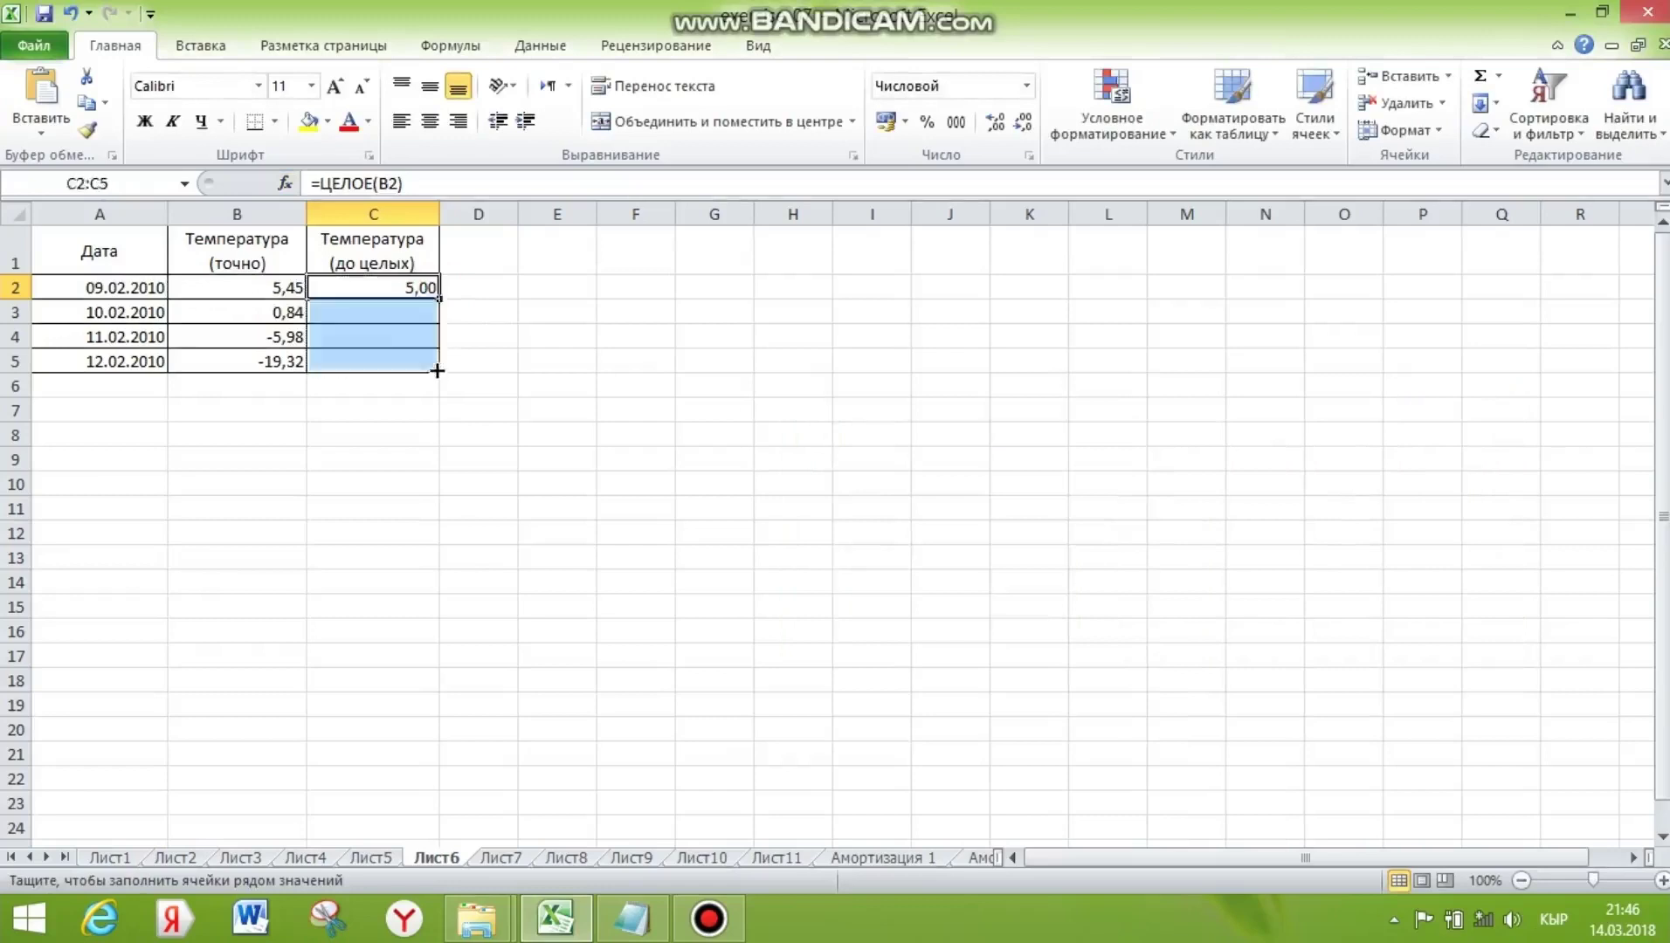
{"action": "left_click", "coordinate": [481, 367]}
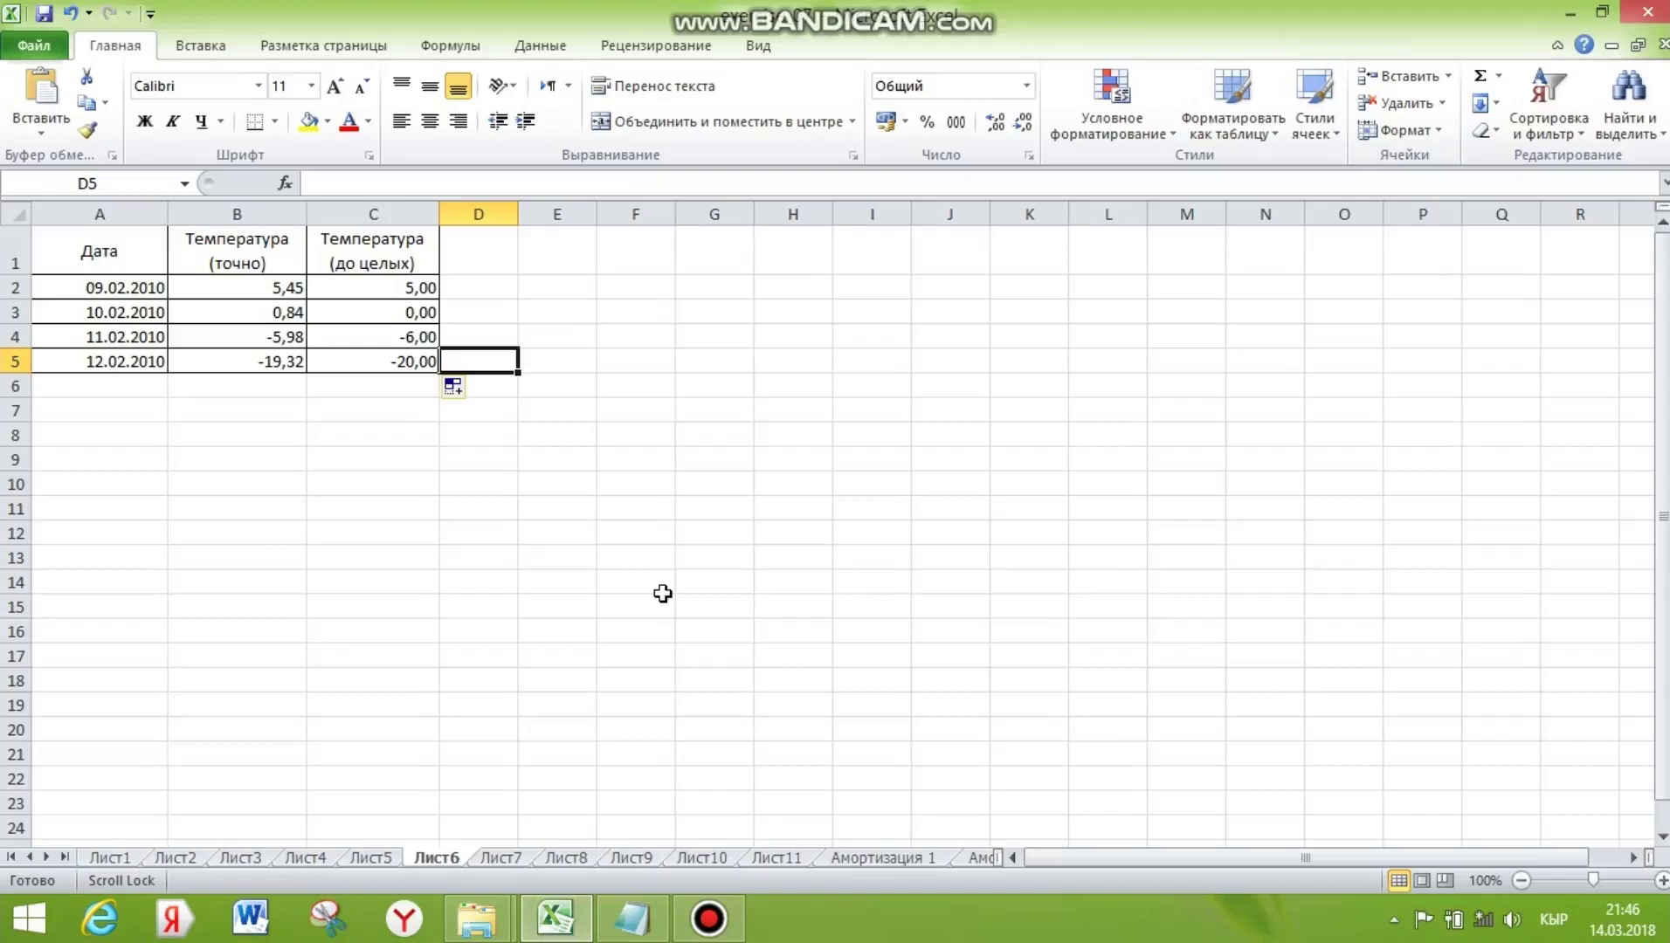
On Лист7, search for the ОКРУГЛТ function and insert it into cell A5
{"action": "key", "text": "ctrl+Page_Down"}
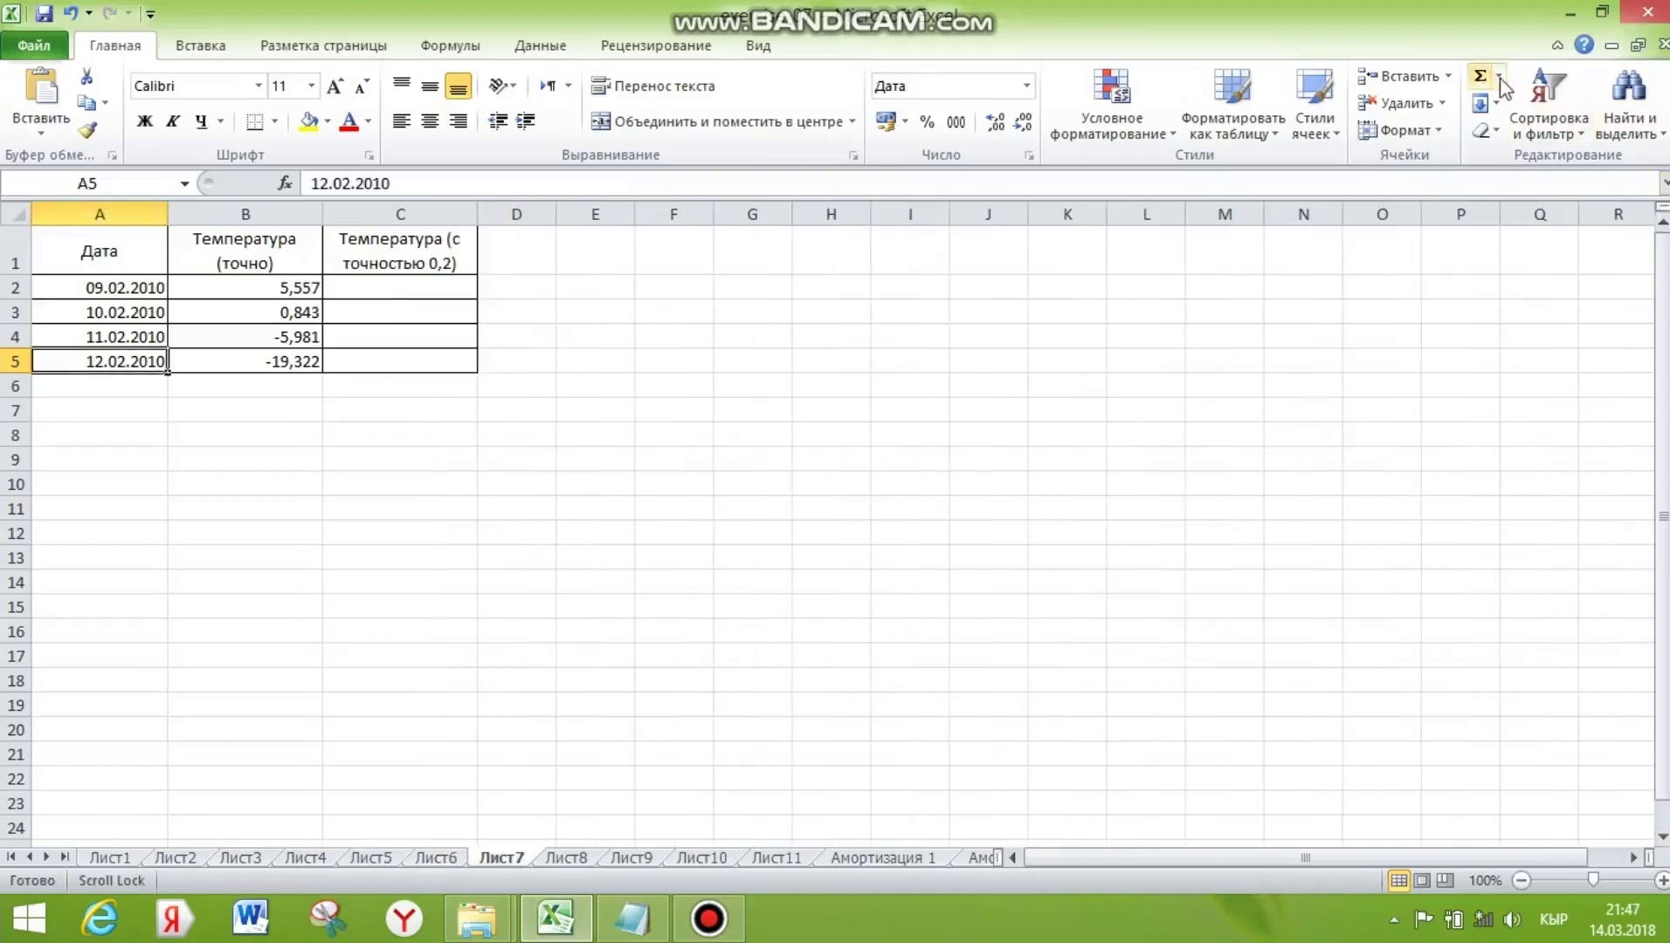
{"action": "left_click", "coordinate": [1492, 79]}
{"action": "left_click", "coordinate": [1566, 245]}
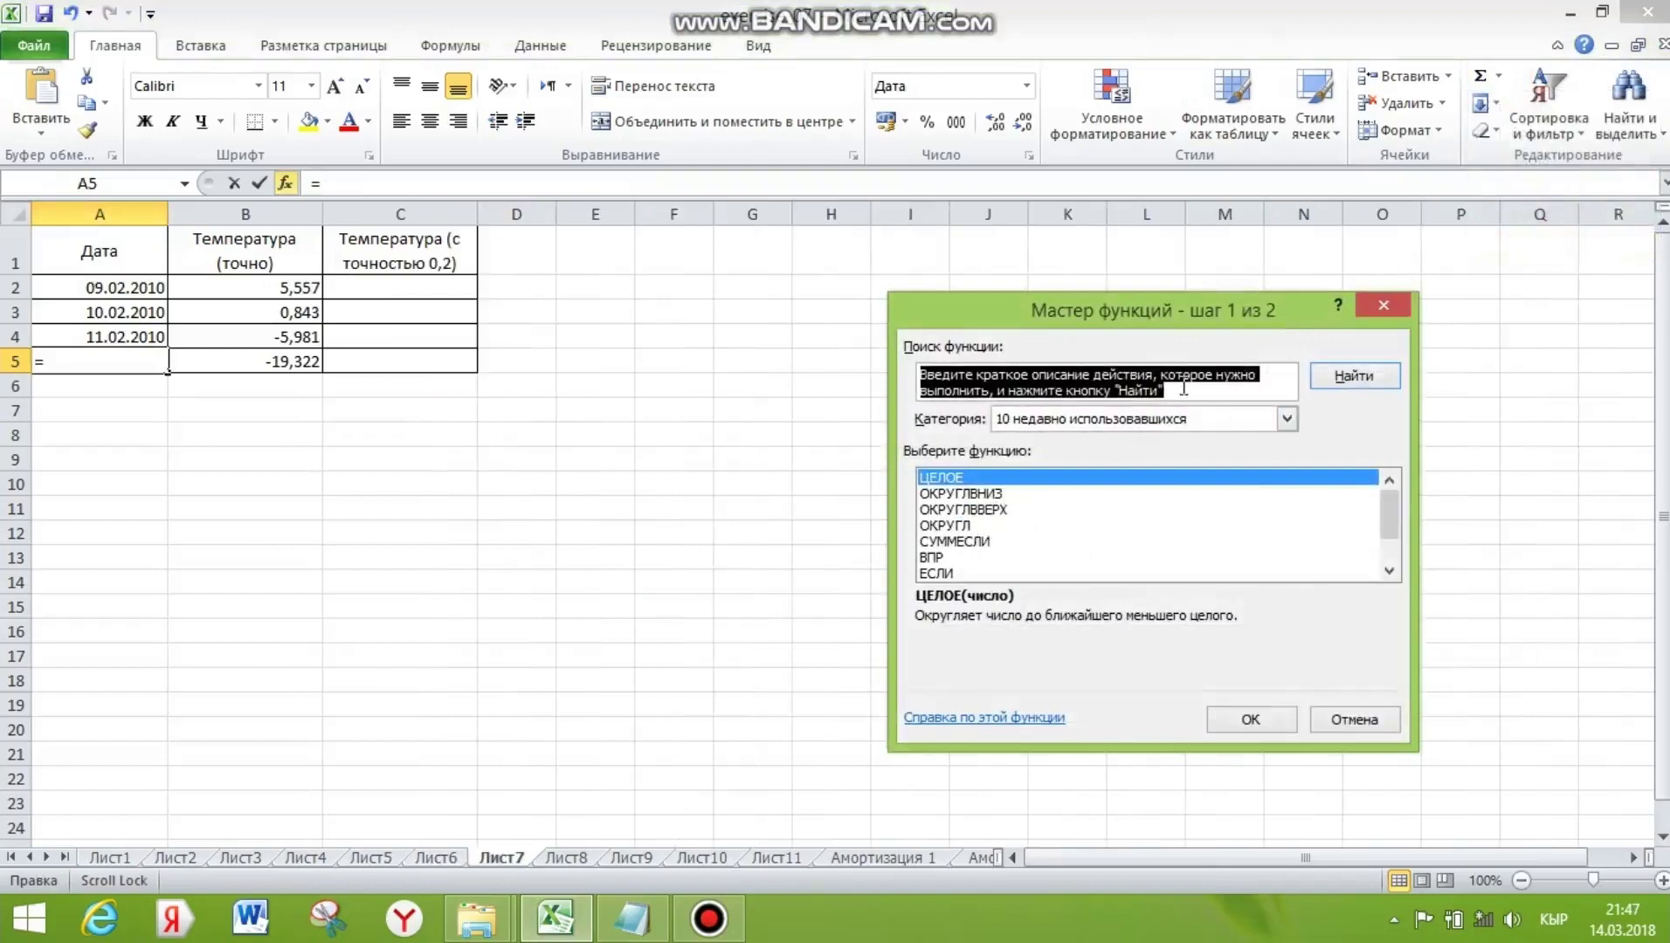
{"action": "type", "text": "ОКРУГЛТ"}
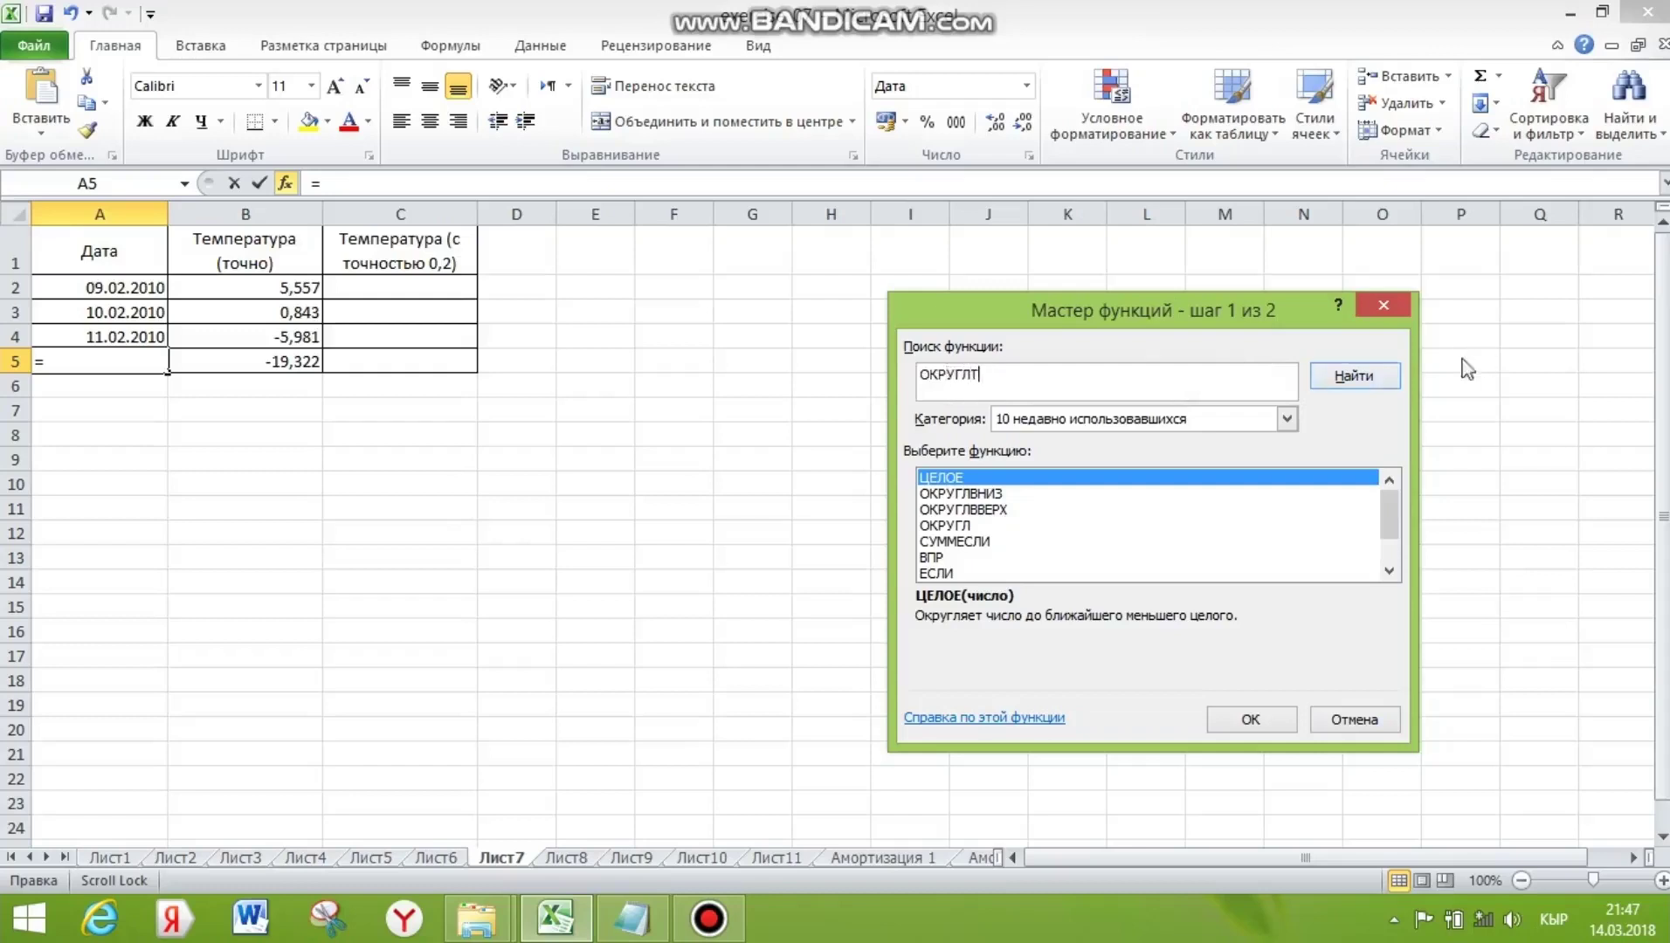
{"action": "left_click", "coordinate": [1353, 376]}
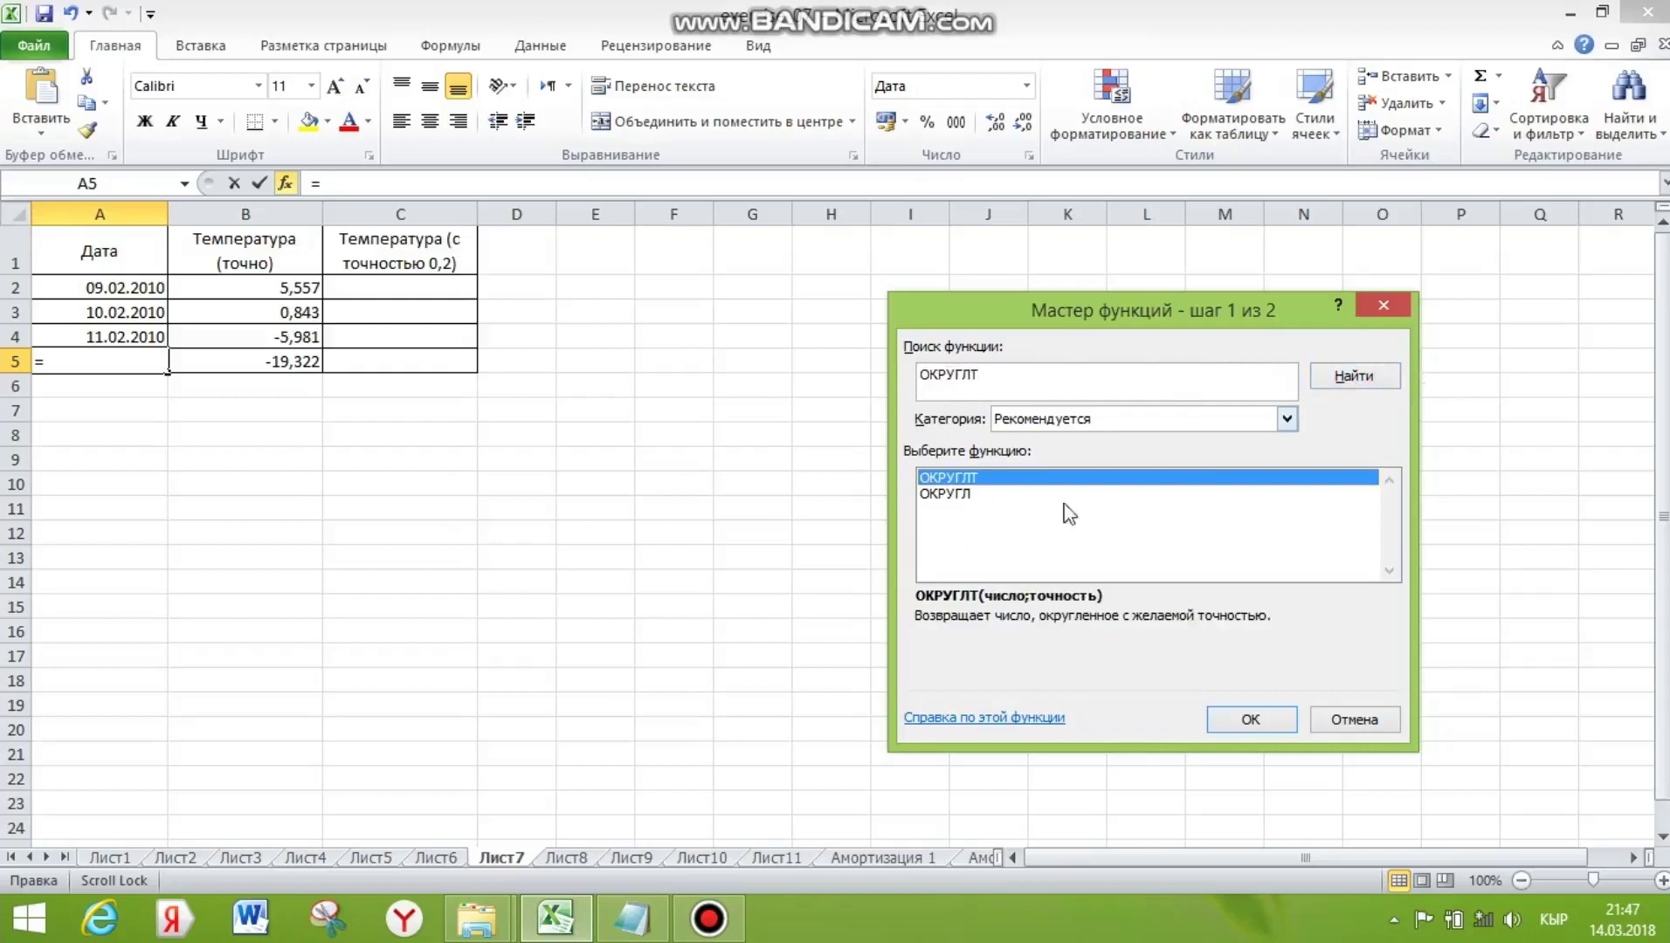
{"action": "left_click", "coordinate": [1232, 716]}
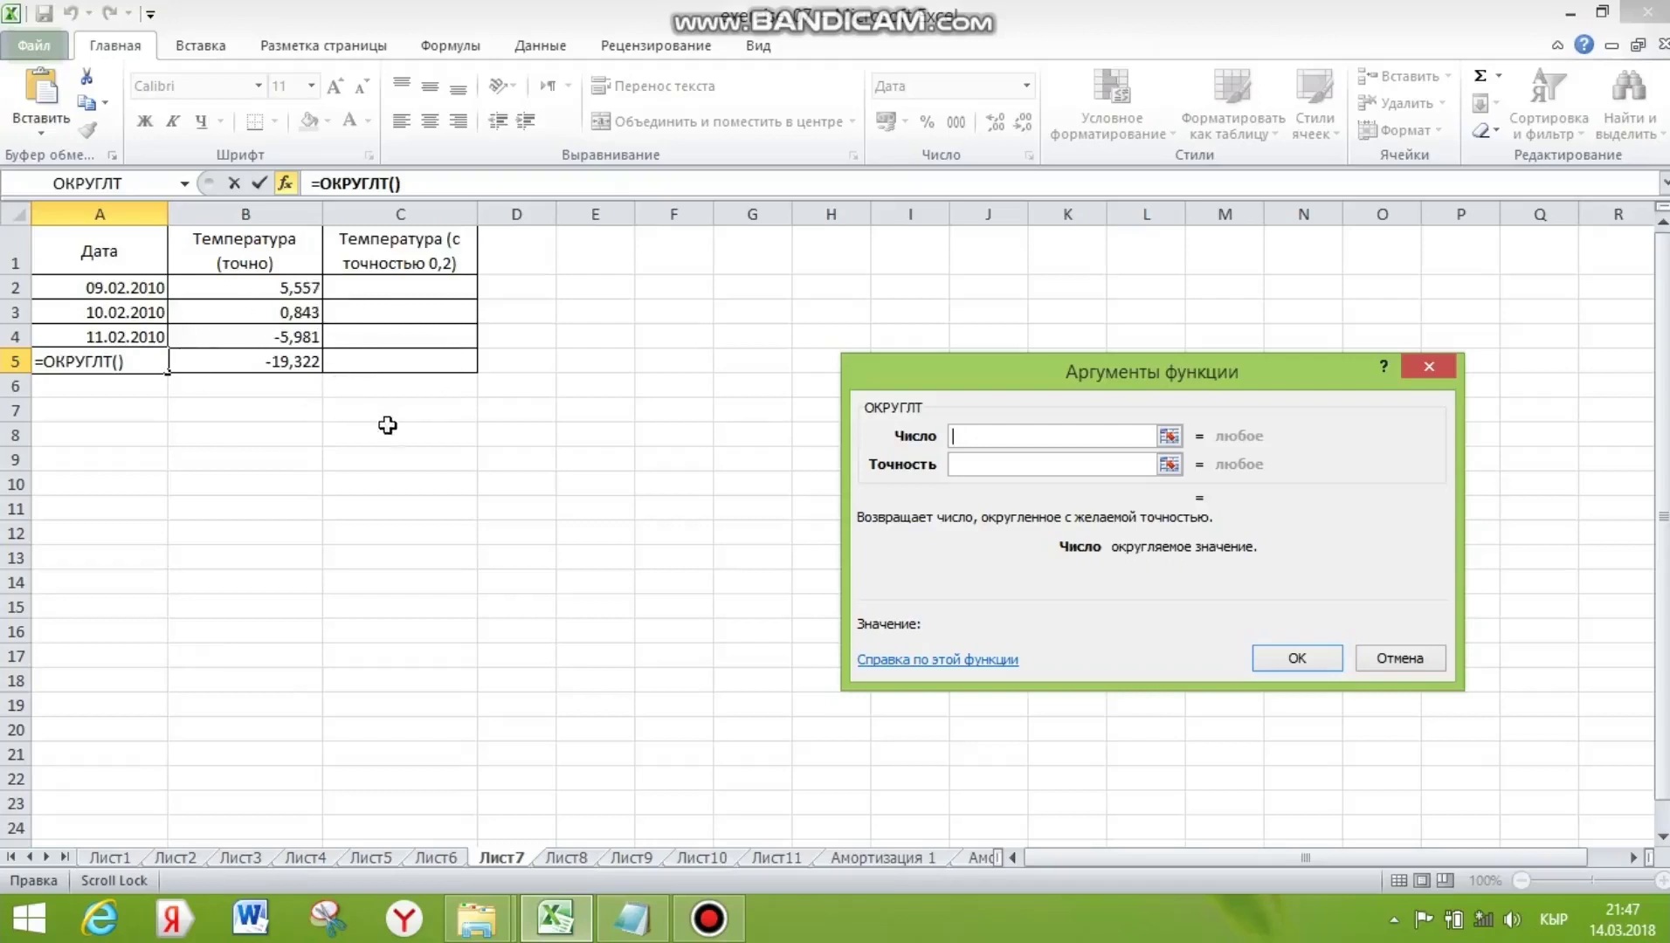
{"action": "left_click", "coordinate": [262, 291]}
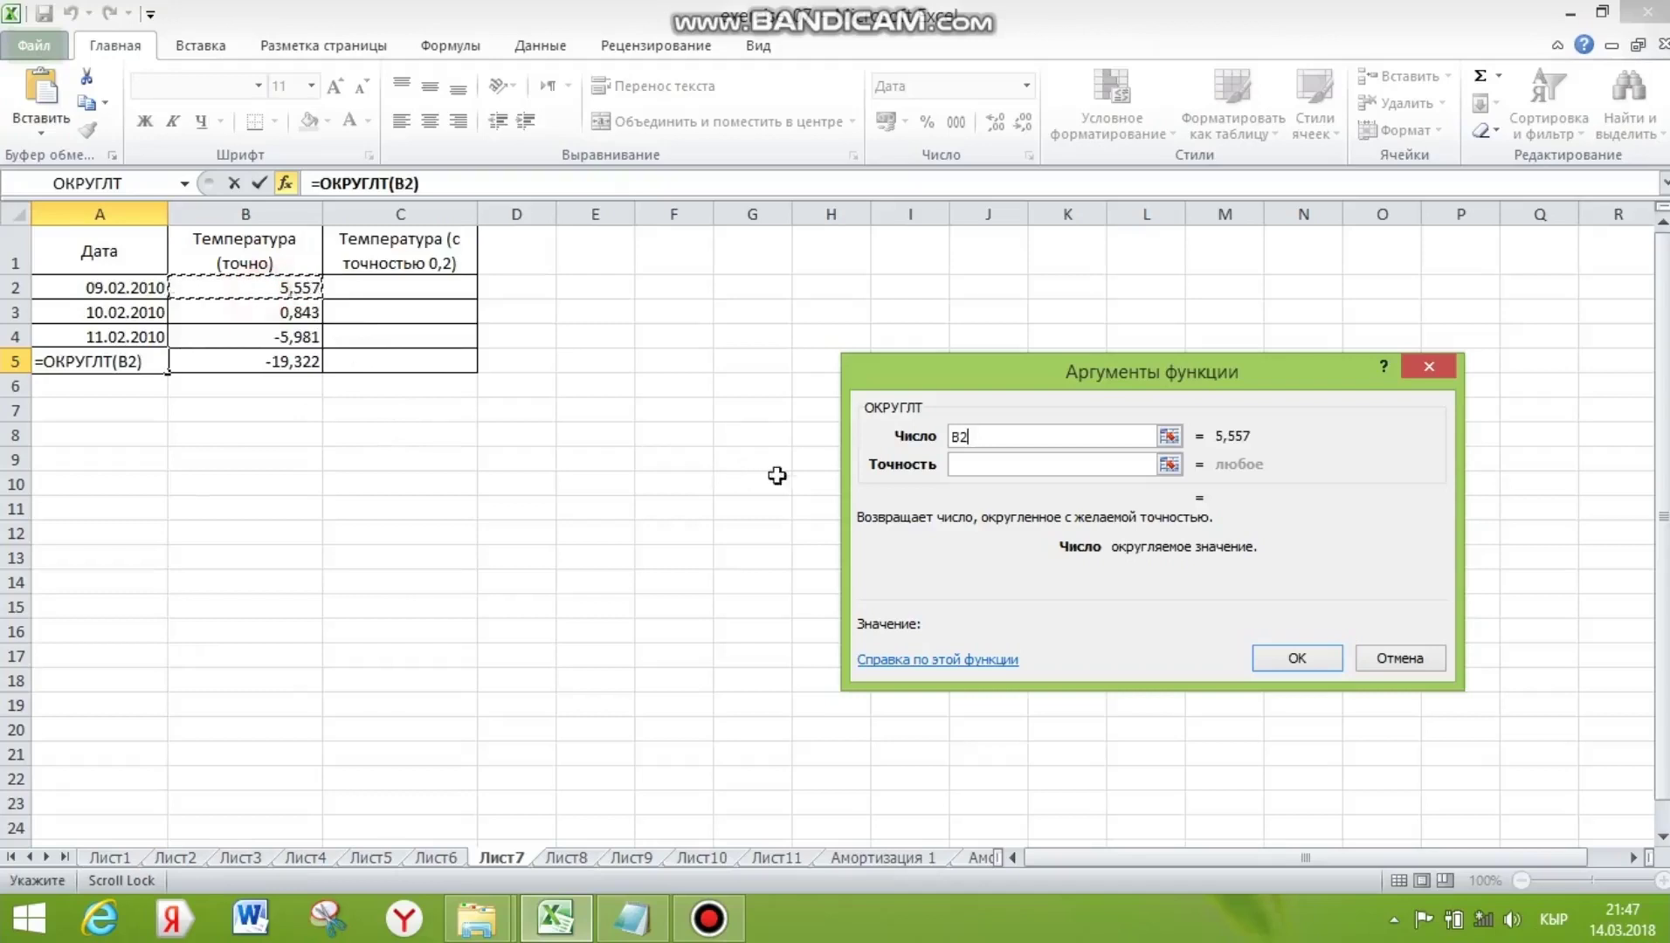
{"action": "left_click", "coordinate": [969, 462]}
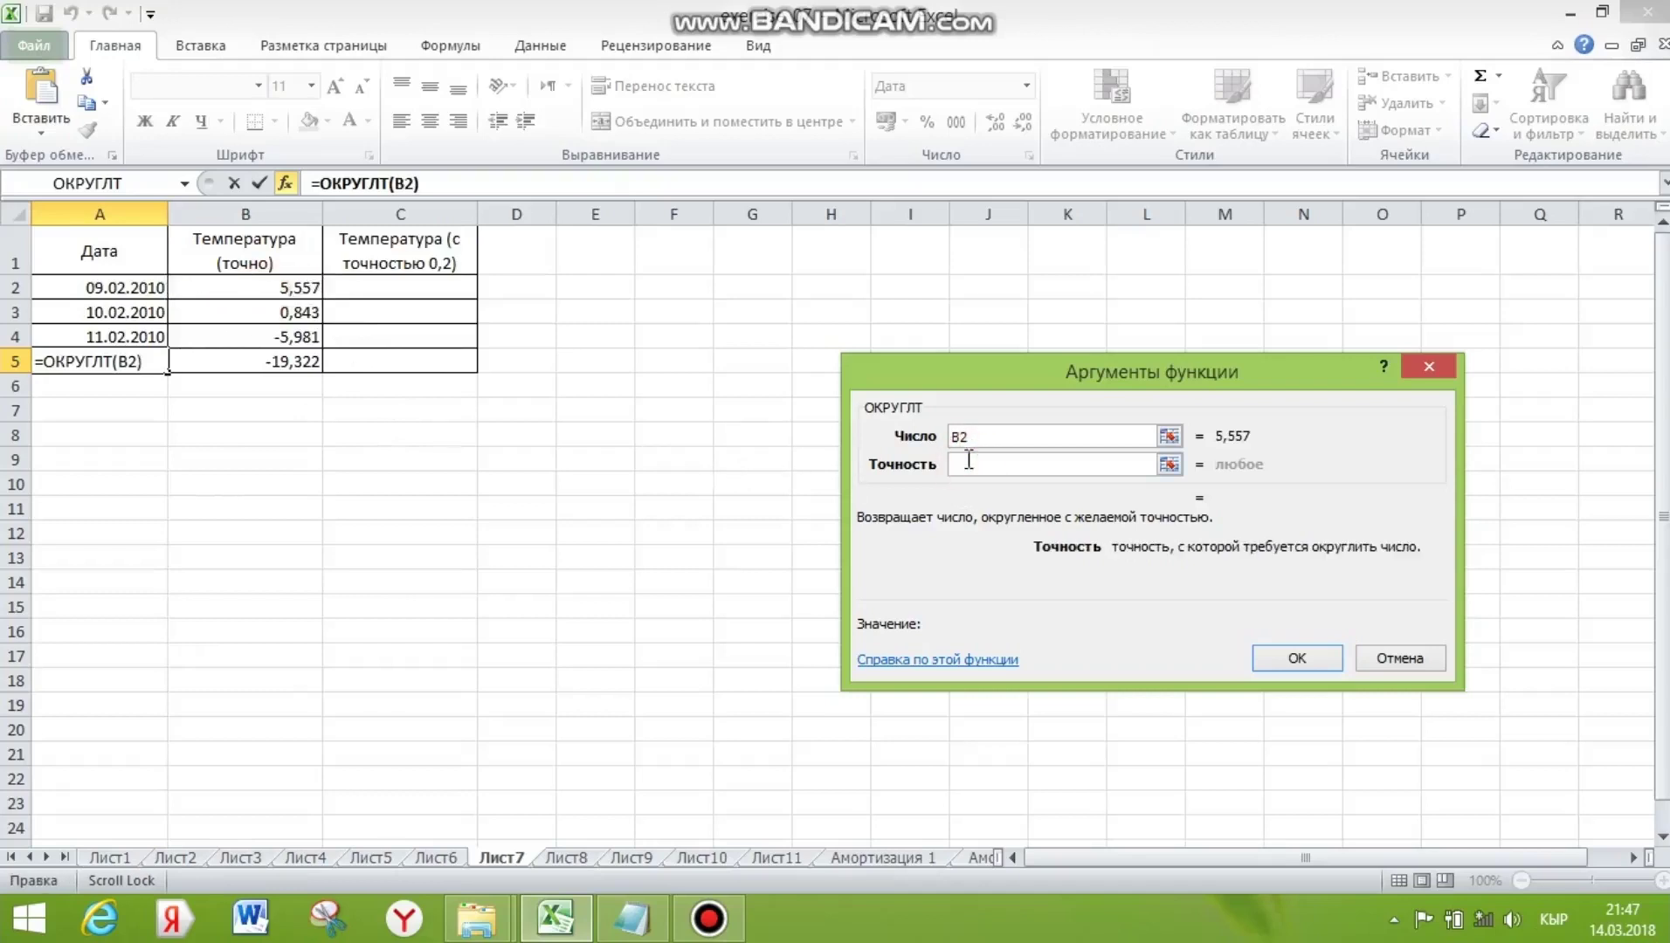
{"action": "type", "text": "0,2"}
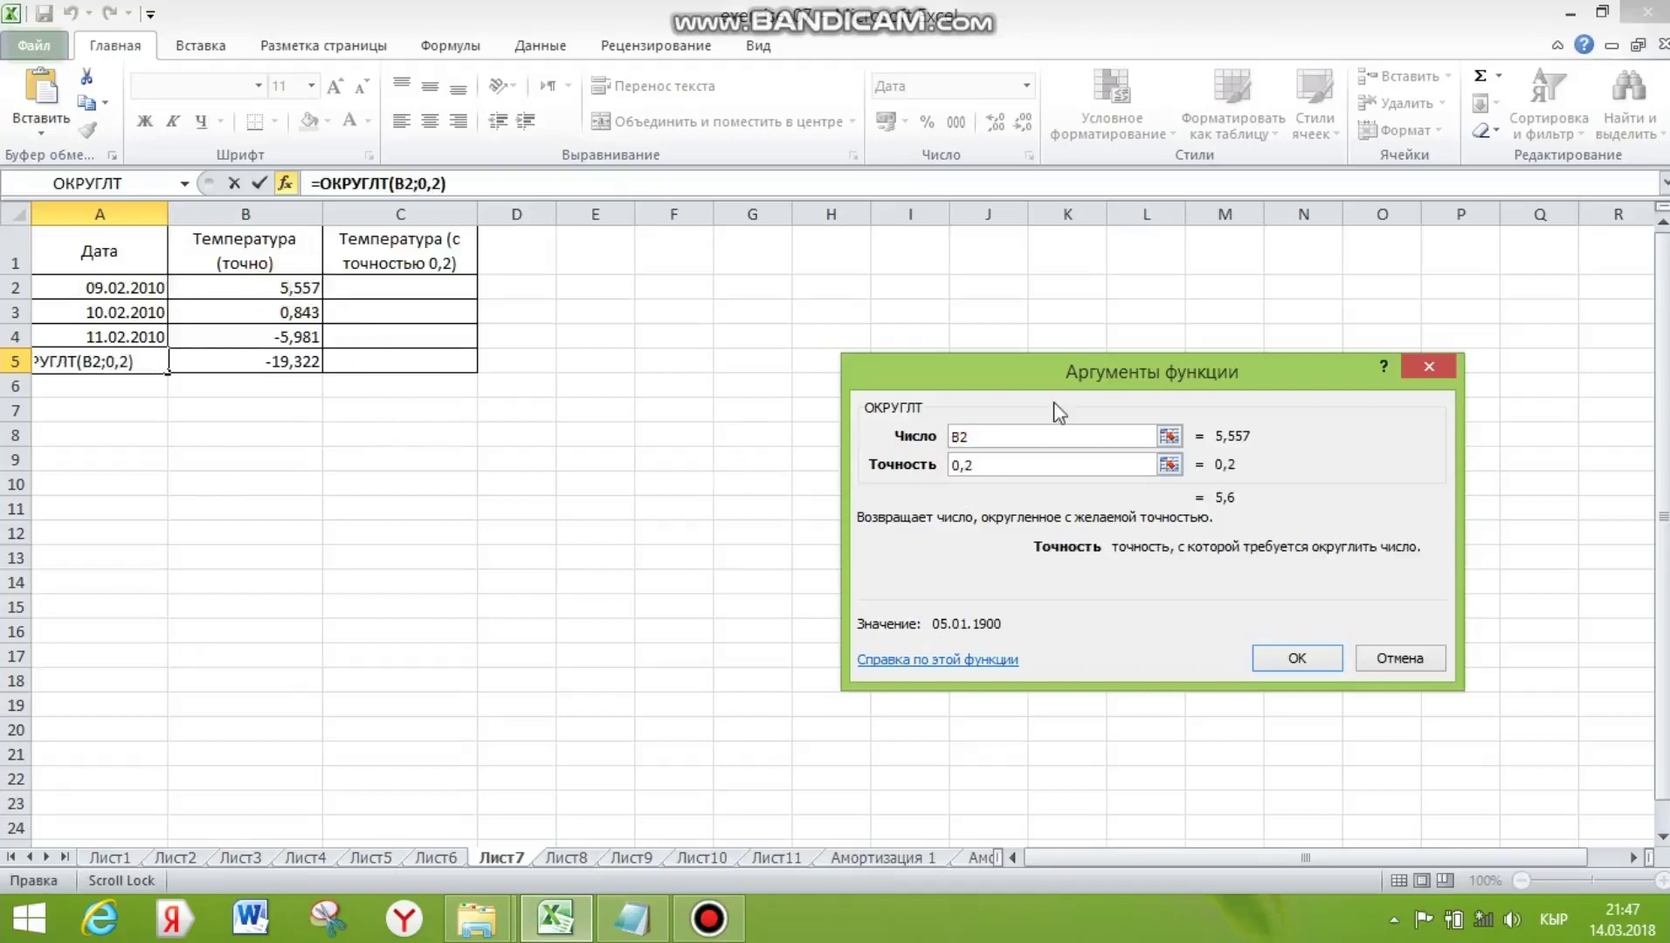
{"action": "left_click", "coordinate": [1315, 659]}
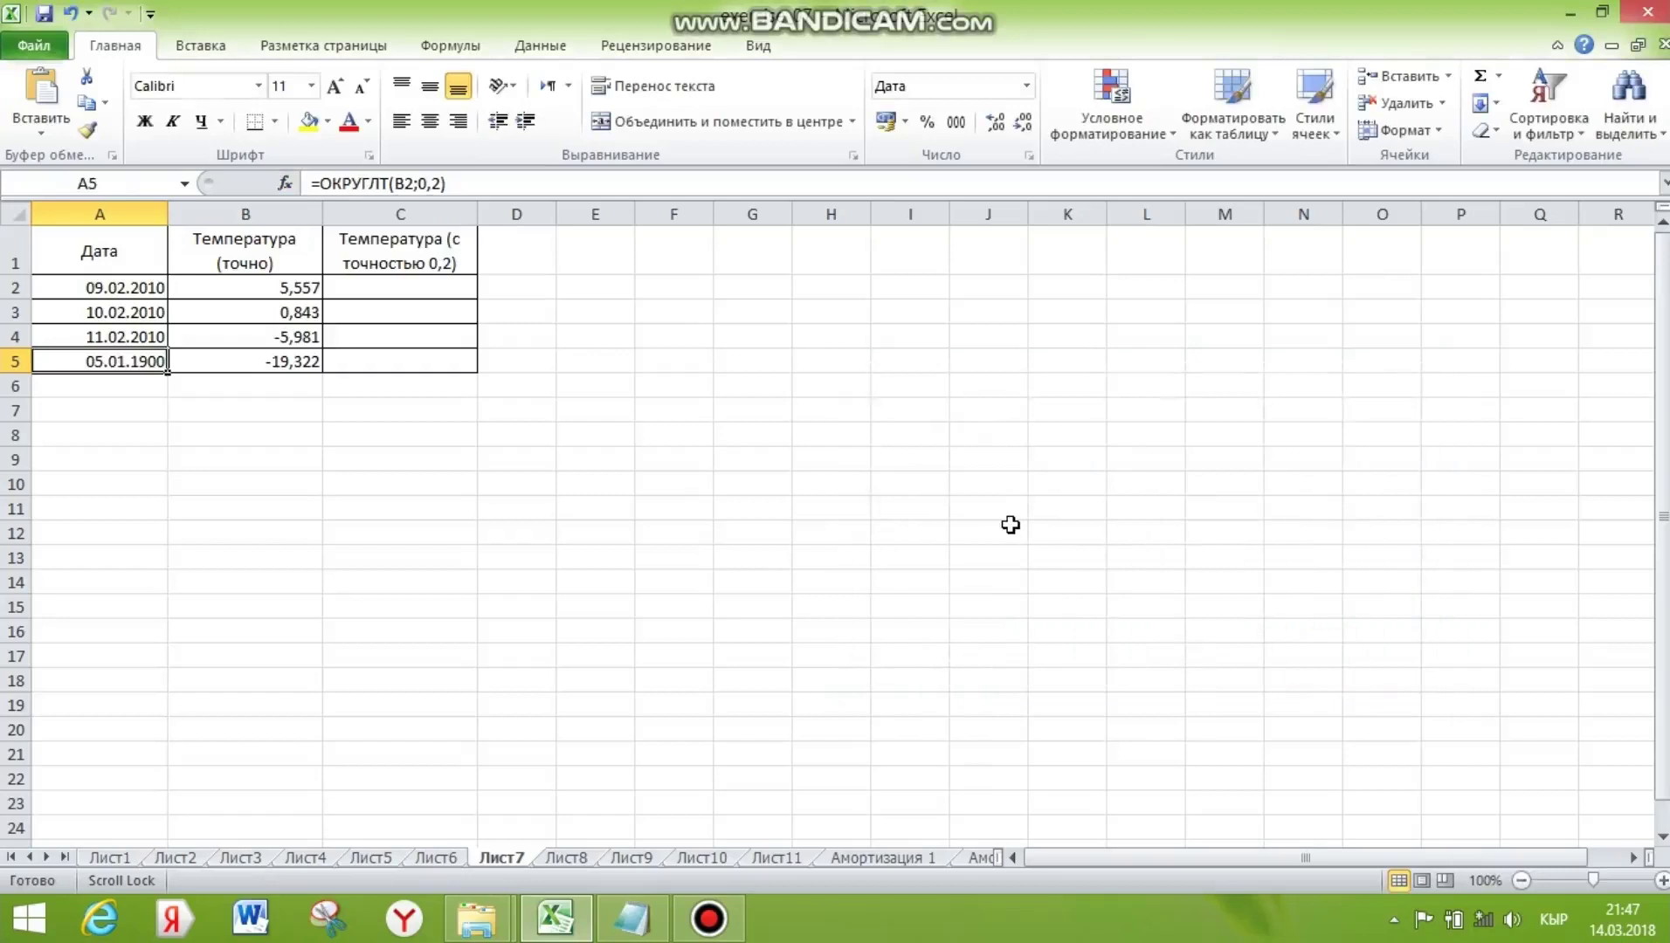
{"action": "key", "text": "ctrl+z"}
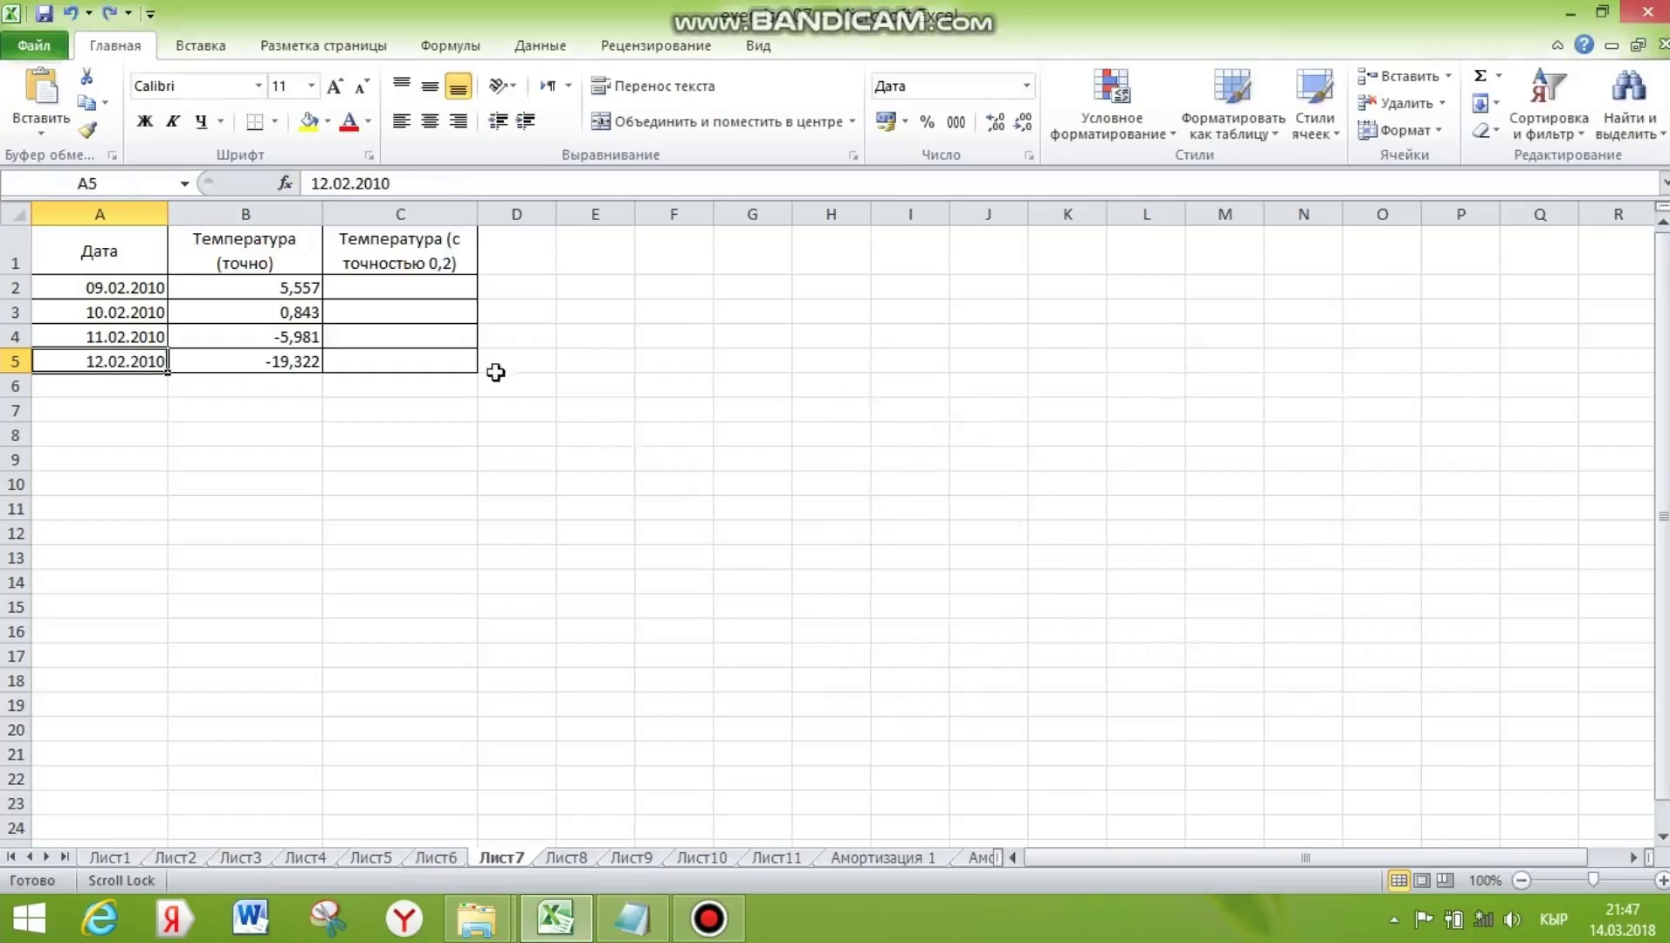
Round the temperature in B2 to a precision of 0,2 with ОКРУГЛТ in cell C2 and fill the formula down to C5
{"action": "left_click", "coordinate": [398, 285]}
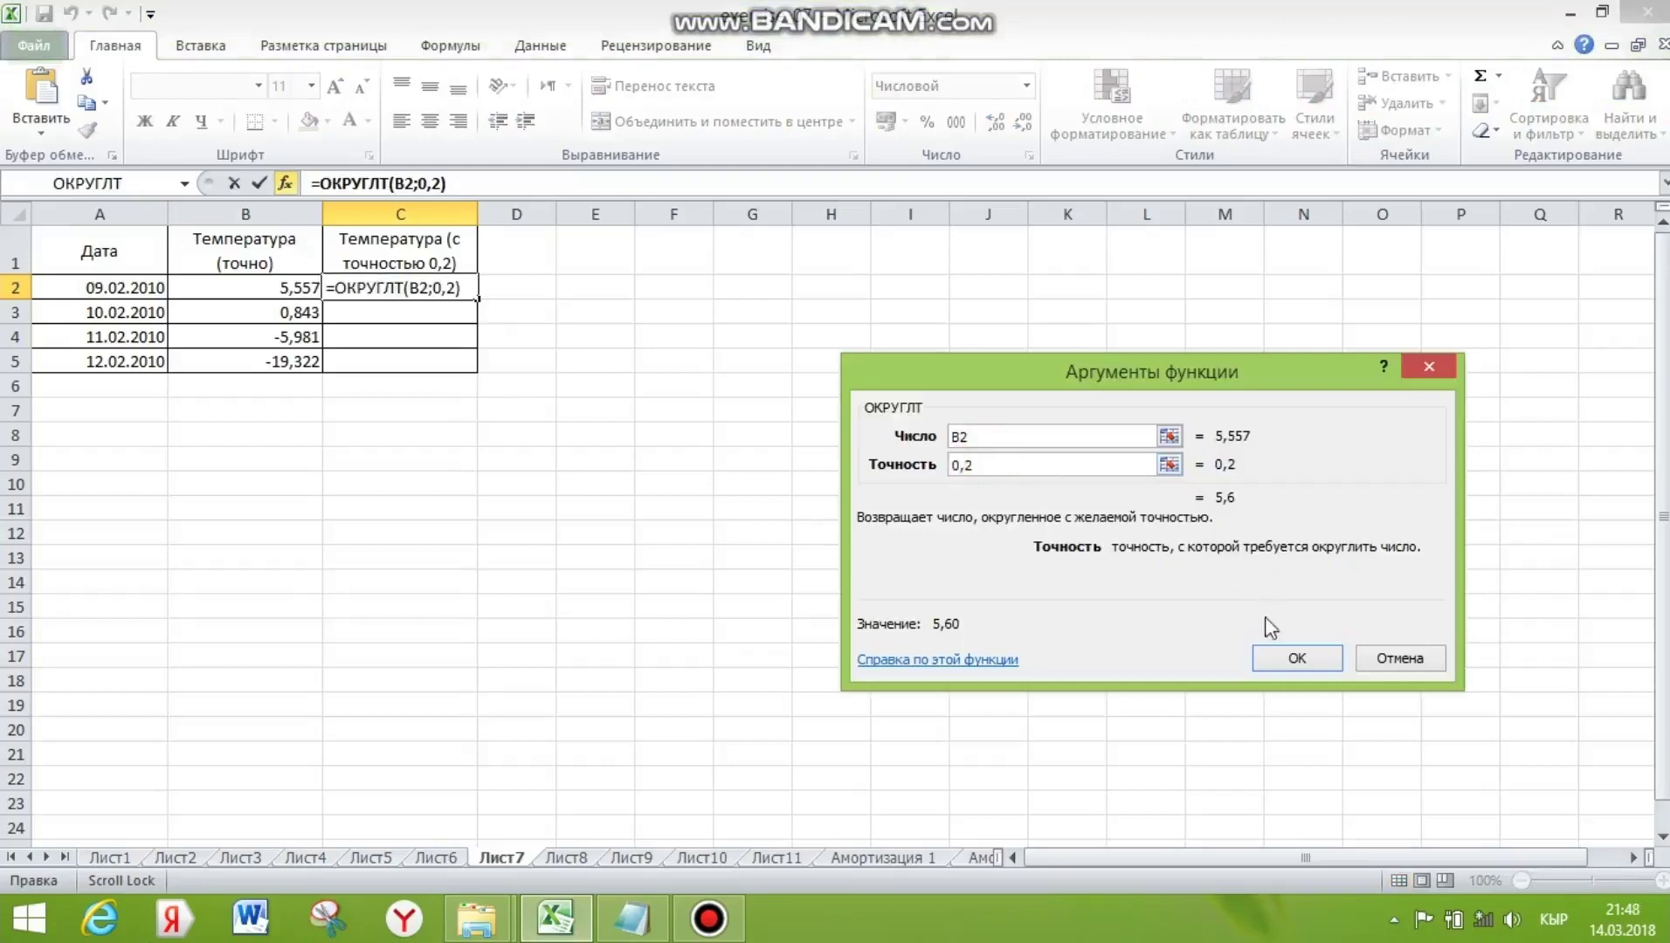
{"action": "left_click", "coordinate": [1294, 658]}
{"action": "left_click_drag", "start_coordinate": [477, 298], "coordinate": [474, 370]}
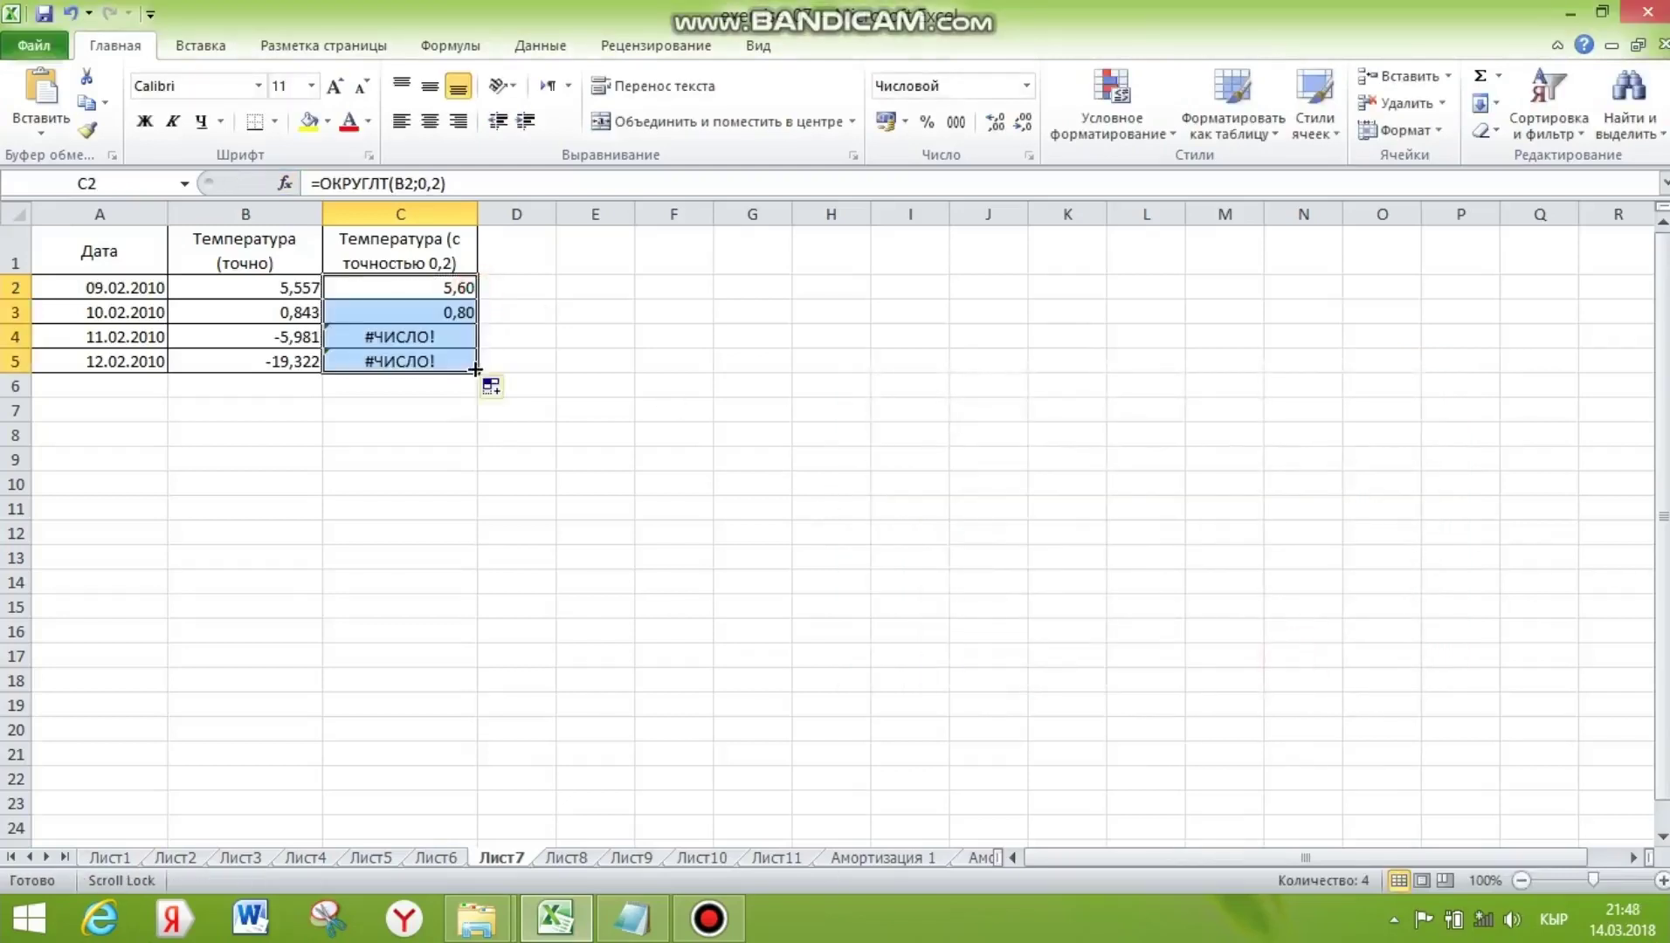
On Лист8, search for the SIN function and insert it into cell B3 of the "Таблица синусов" table
{"action": "left_click", "coordinate": [557, 860]}
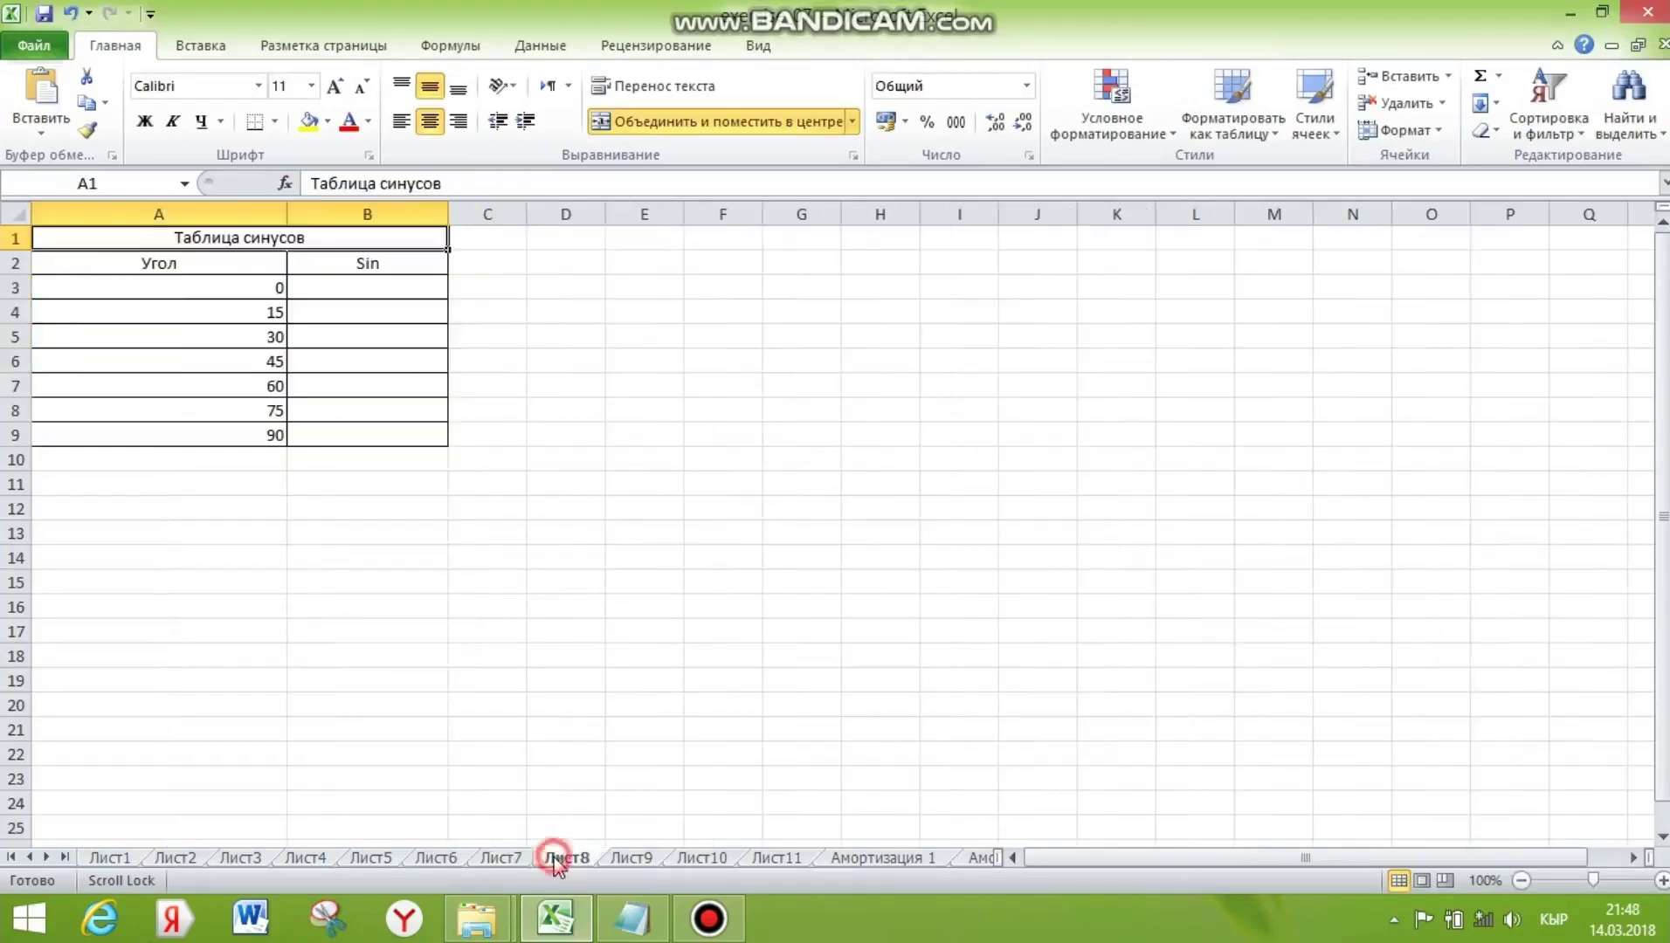
{"action": "left_click", "coordinate": [353, 294]}
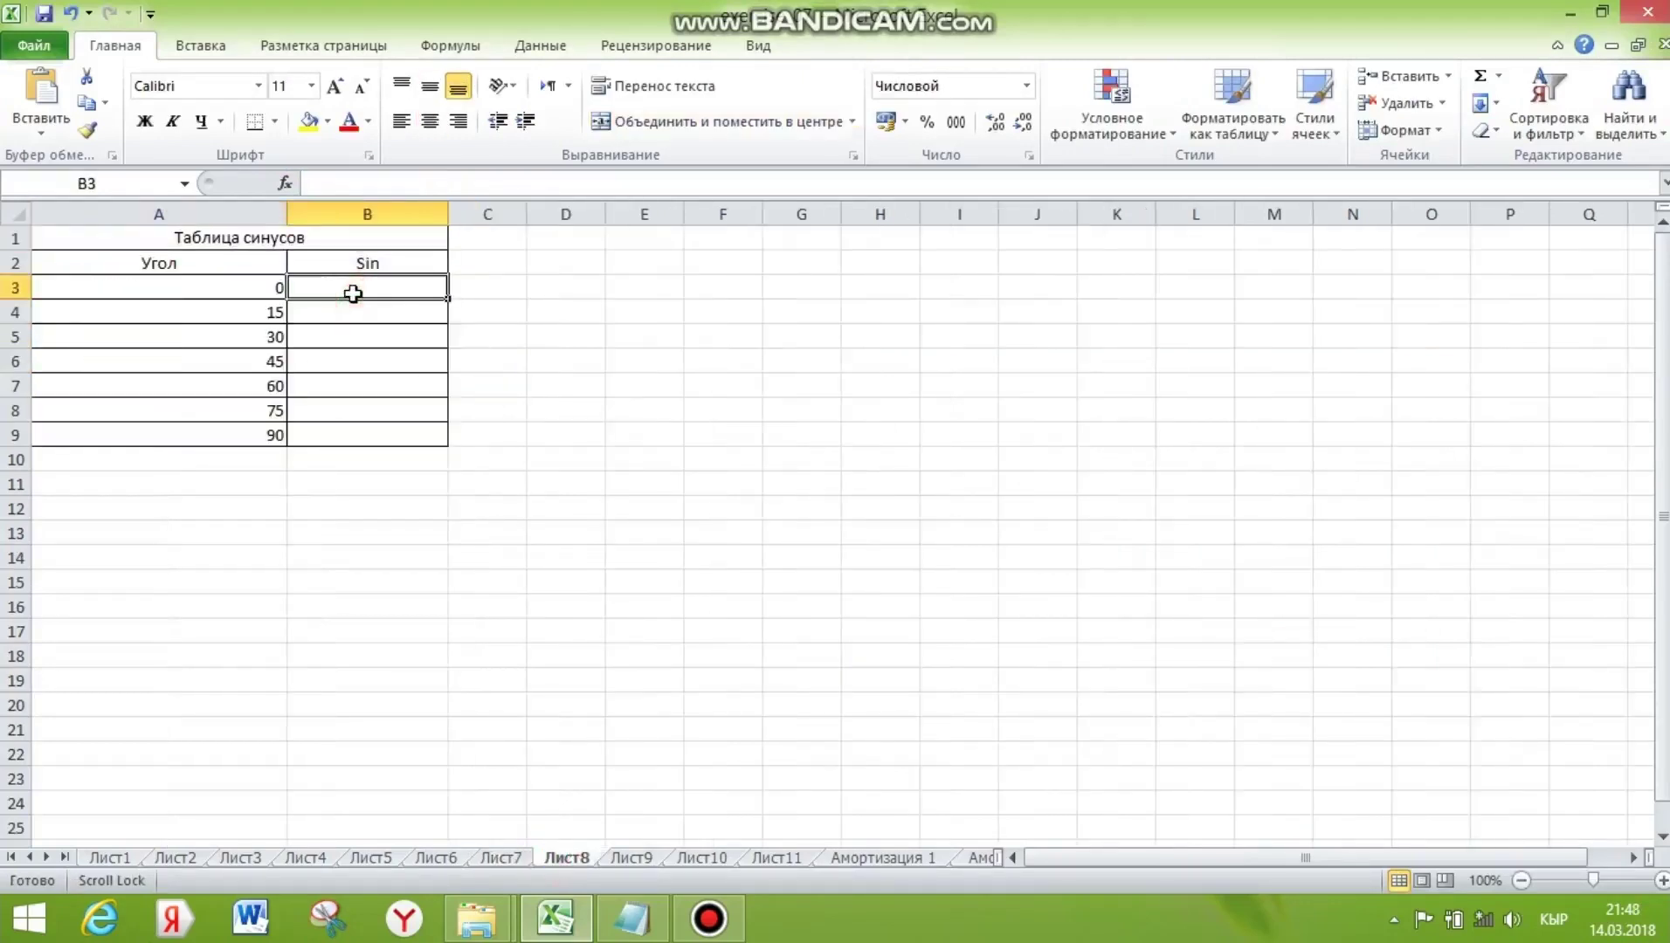
{"action": "left_click", "coordinate": [1501, 78]}
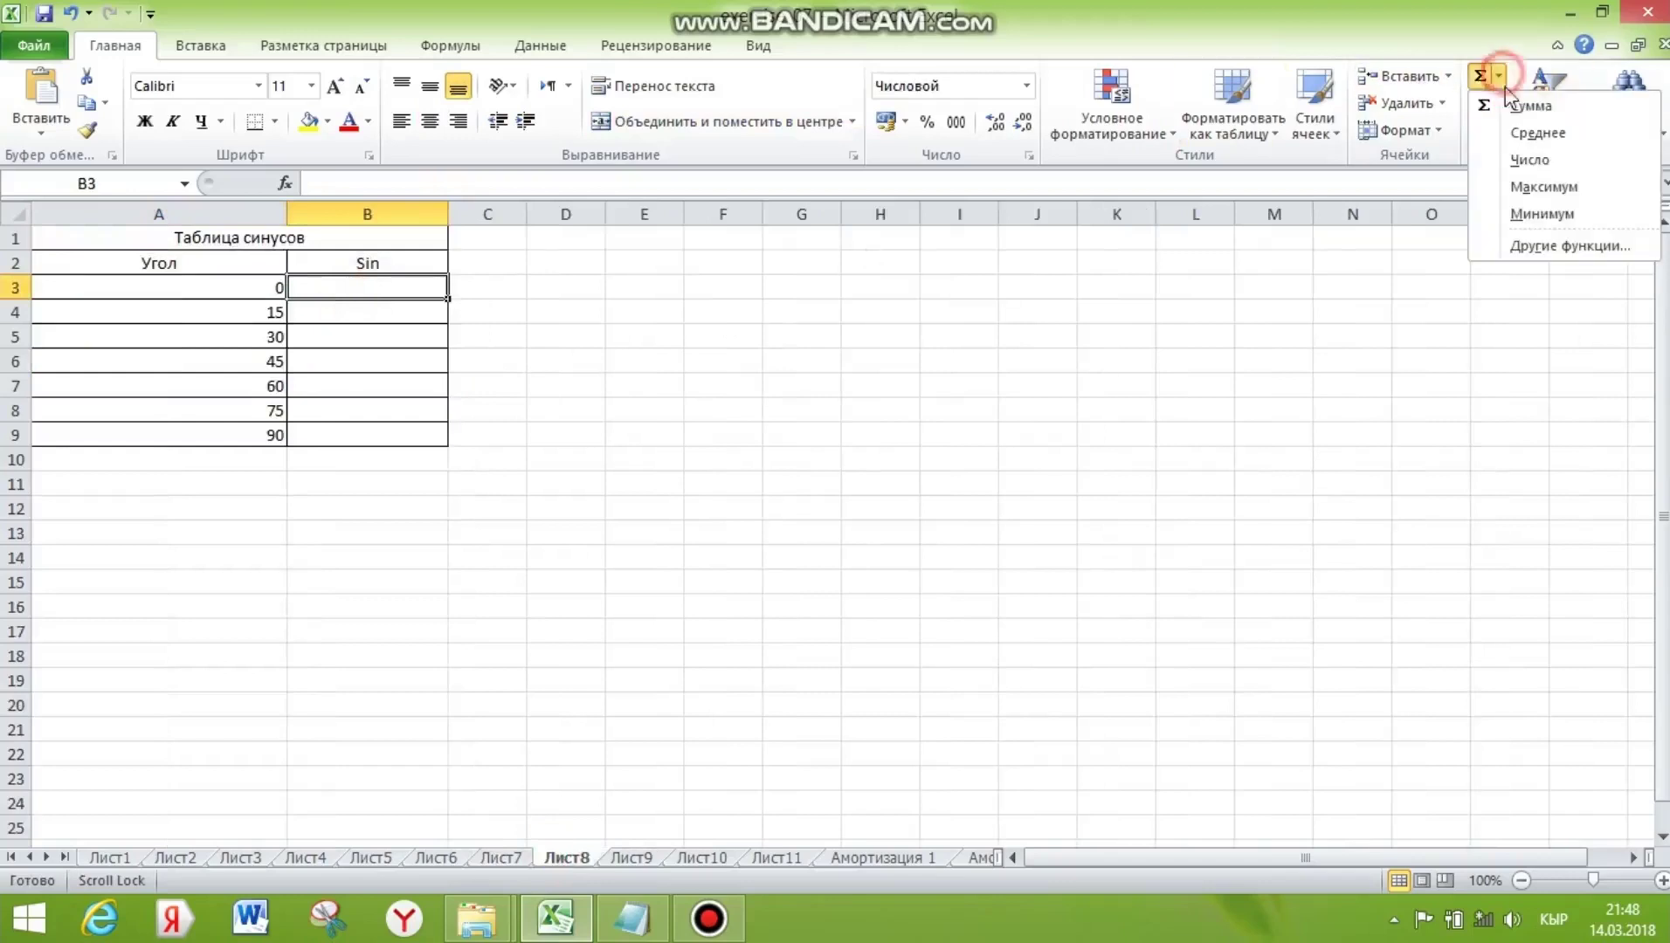
{"action": "left_click", "coordinate": [1597, 248]}
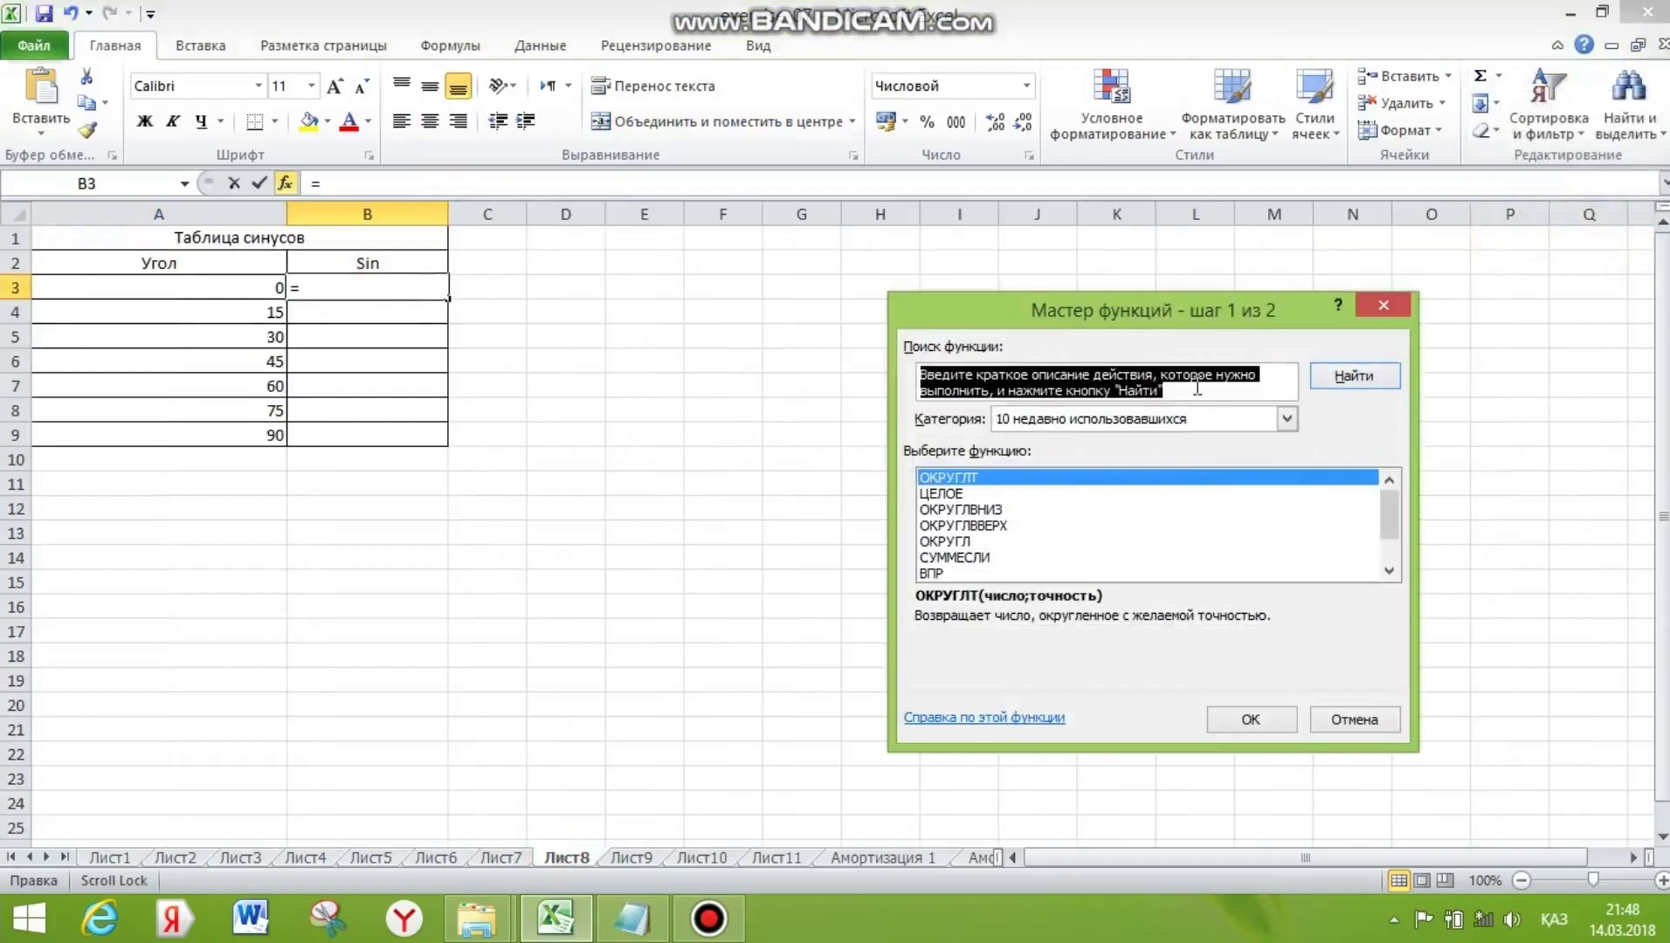
{"action": "key", "text": "alt+shift"}
{"action": "key", "text": "alt+shift"}
{"action": "type", "text": "s"}
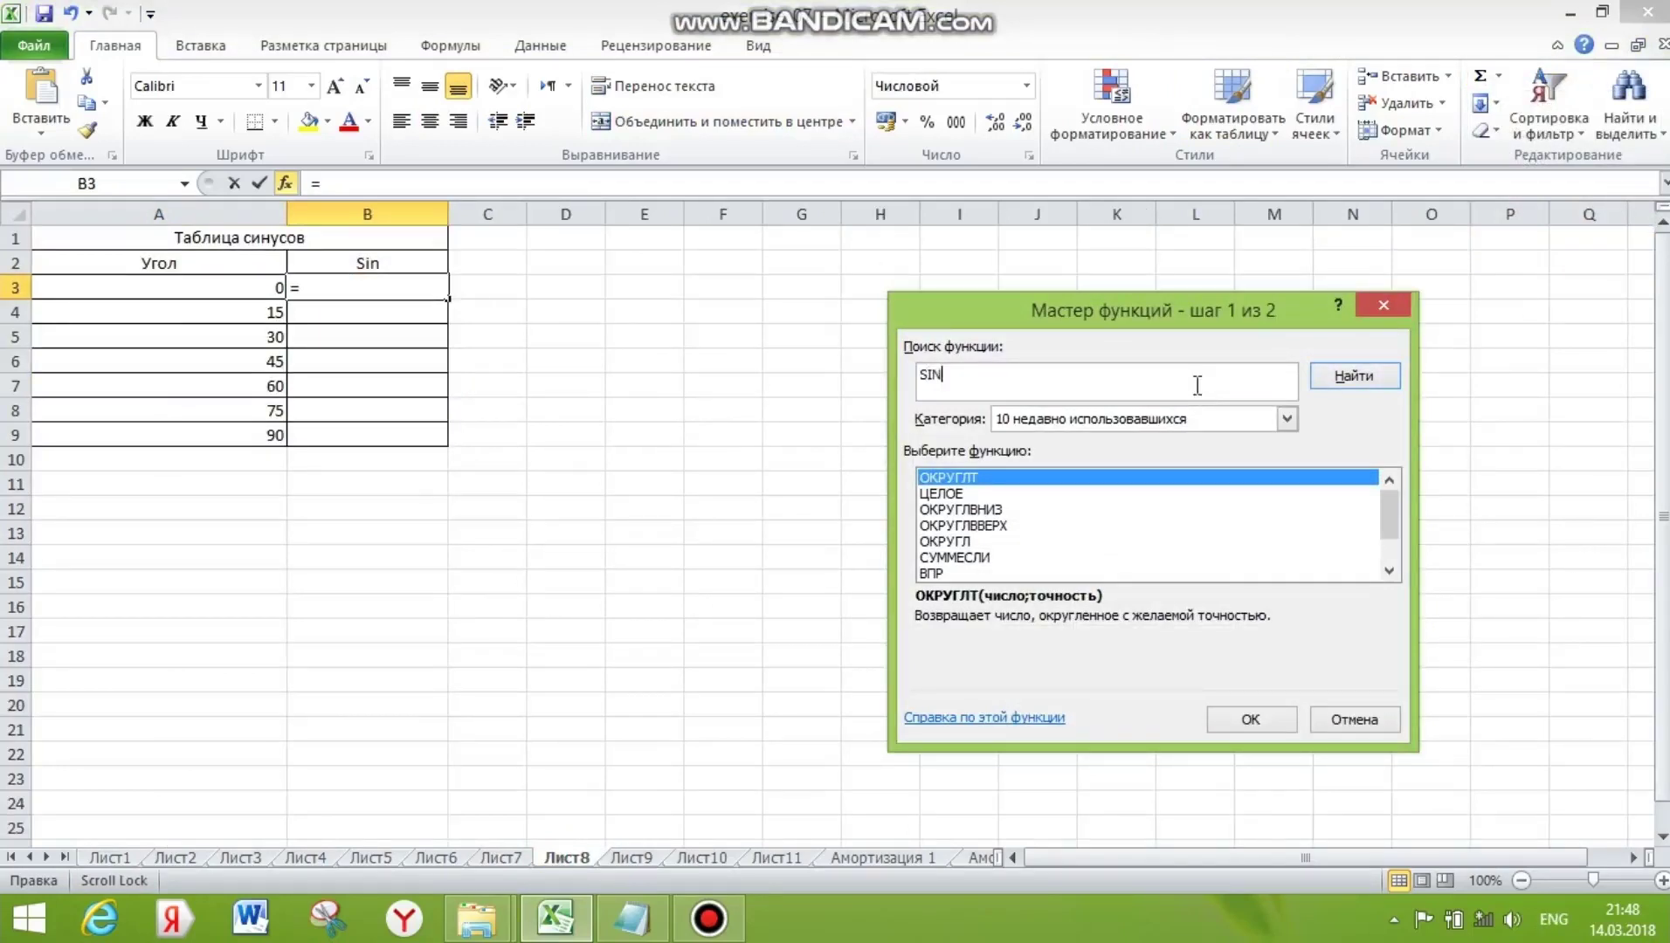
{"action": "left_click", "coordinate": [1365, 384]}
{"action": "left_click", "coordinate": [1258, 722]}
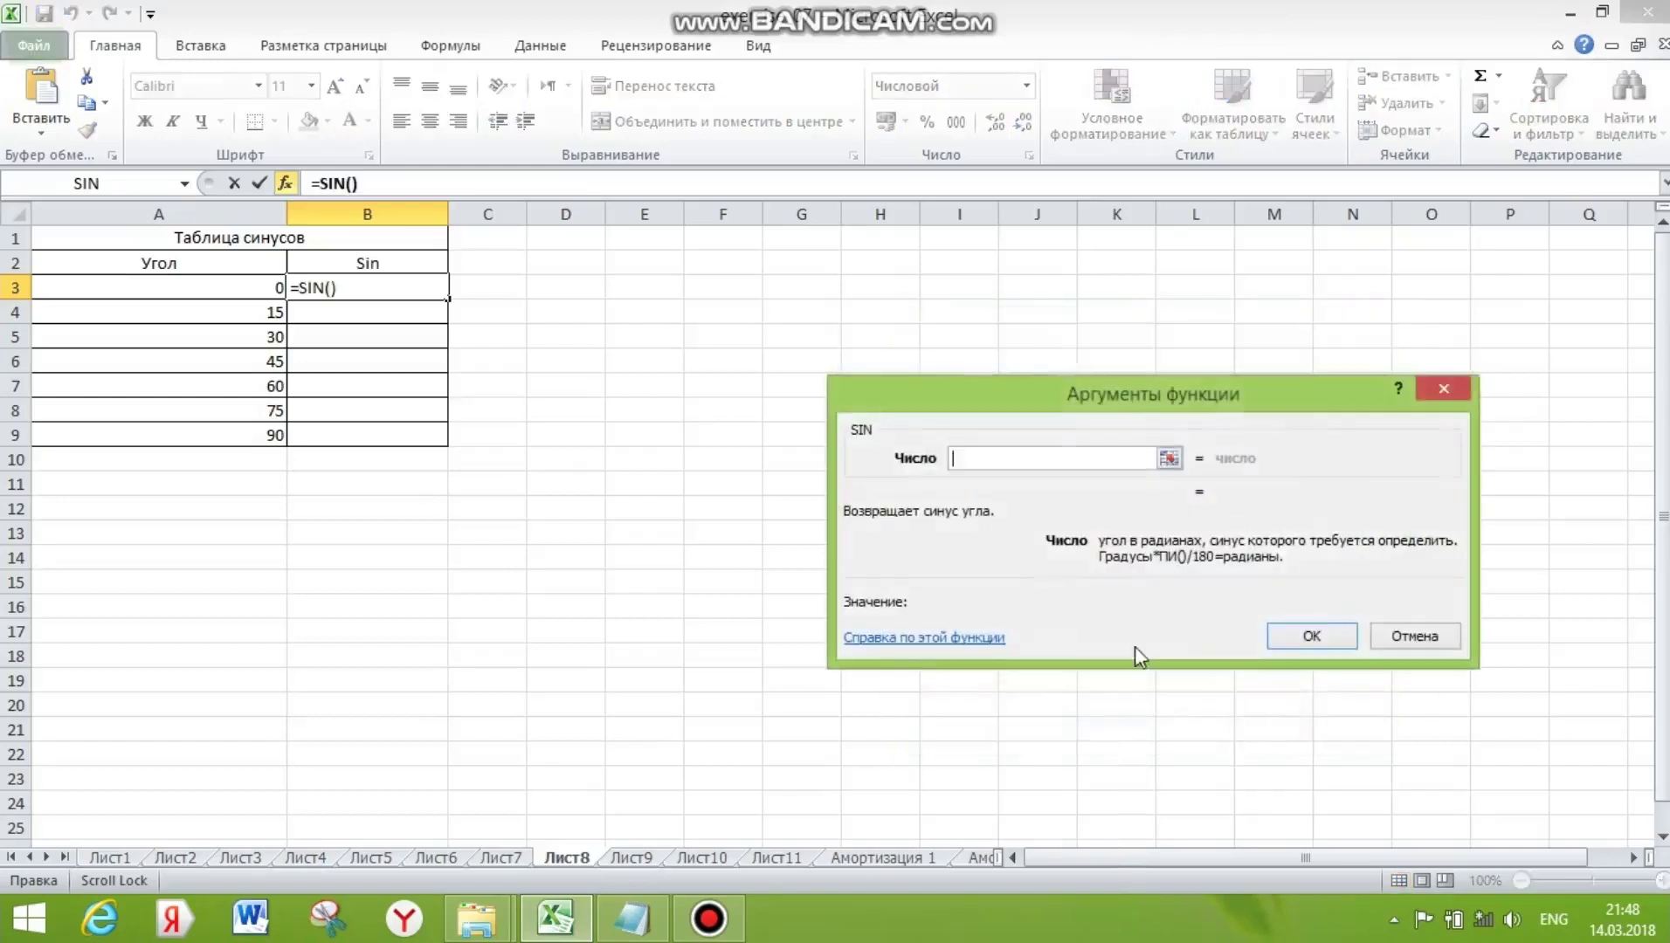
Complete the SIN formula with the angle in A3 and fill it down to B9
{"action": "left_click", "coordinate": [258, 288]}
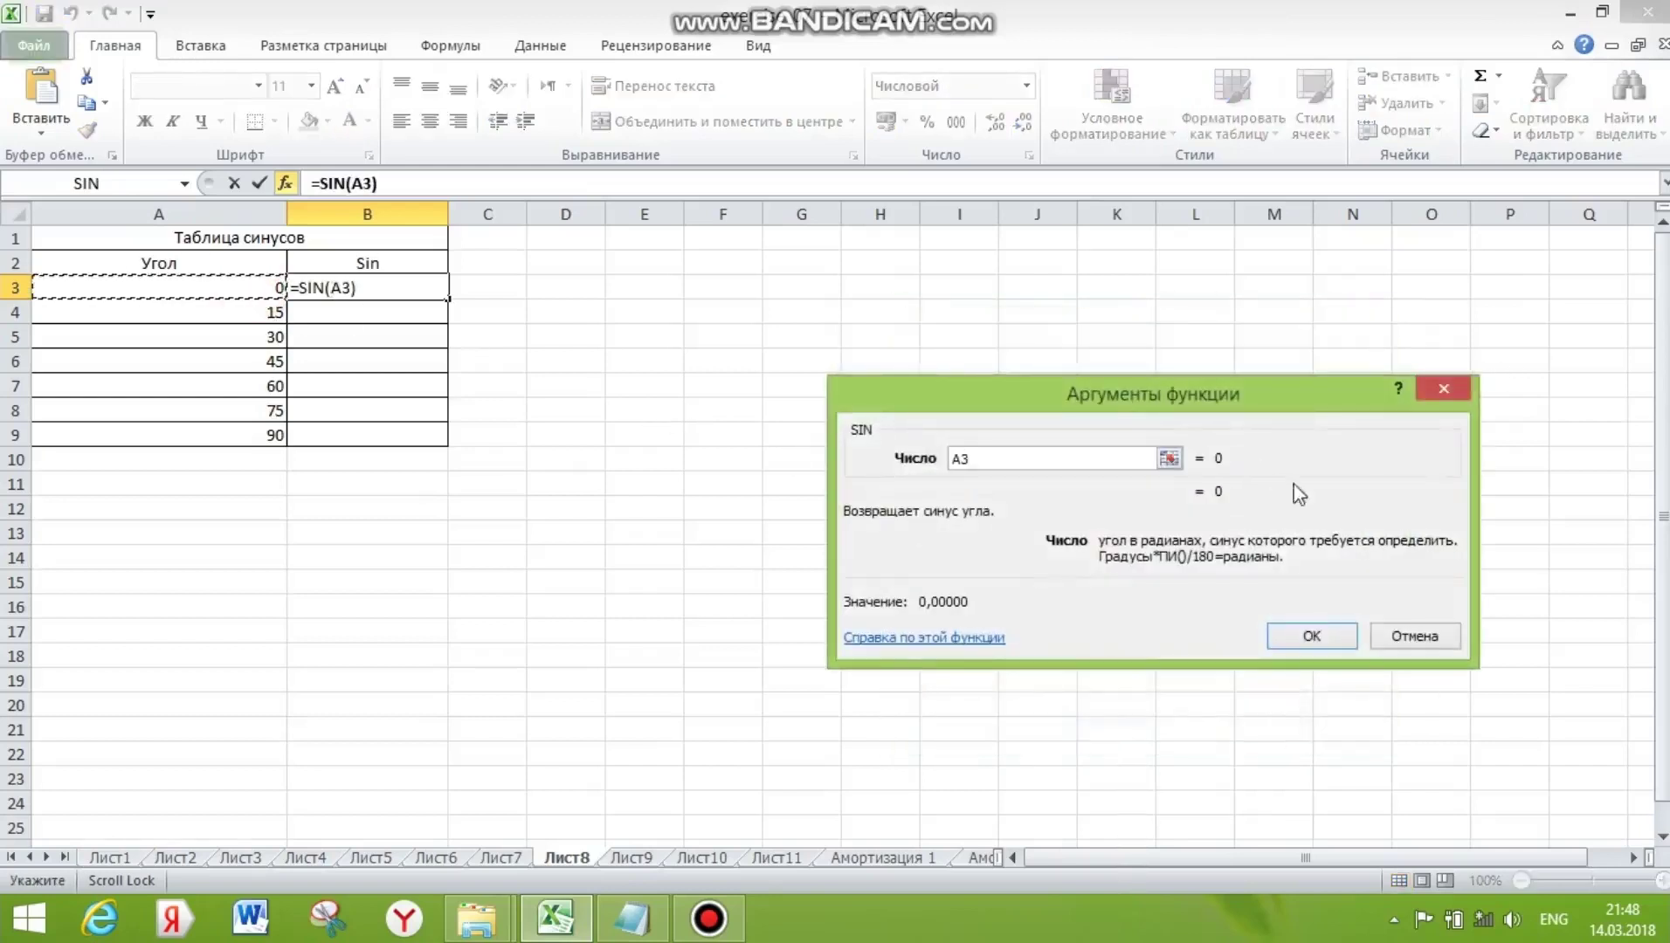
{"action": "left_click", "coordinate": [1317, 636]}
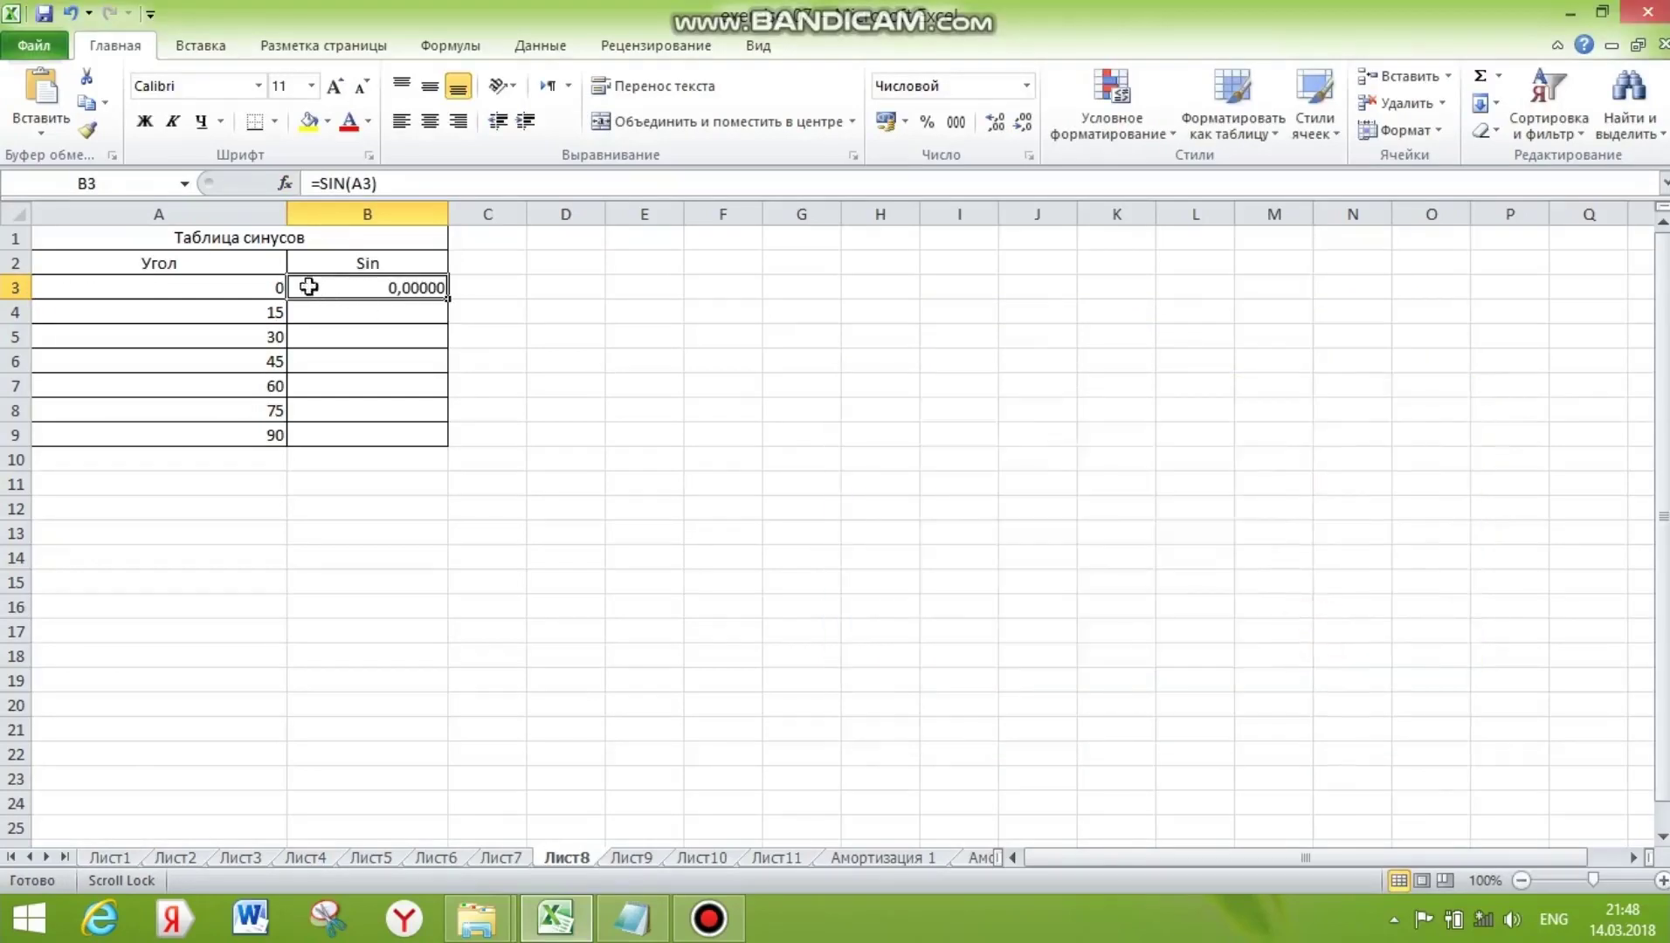
{"action": "left_click", "coordinate": [268, 287]}
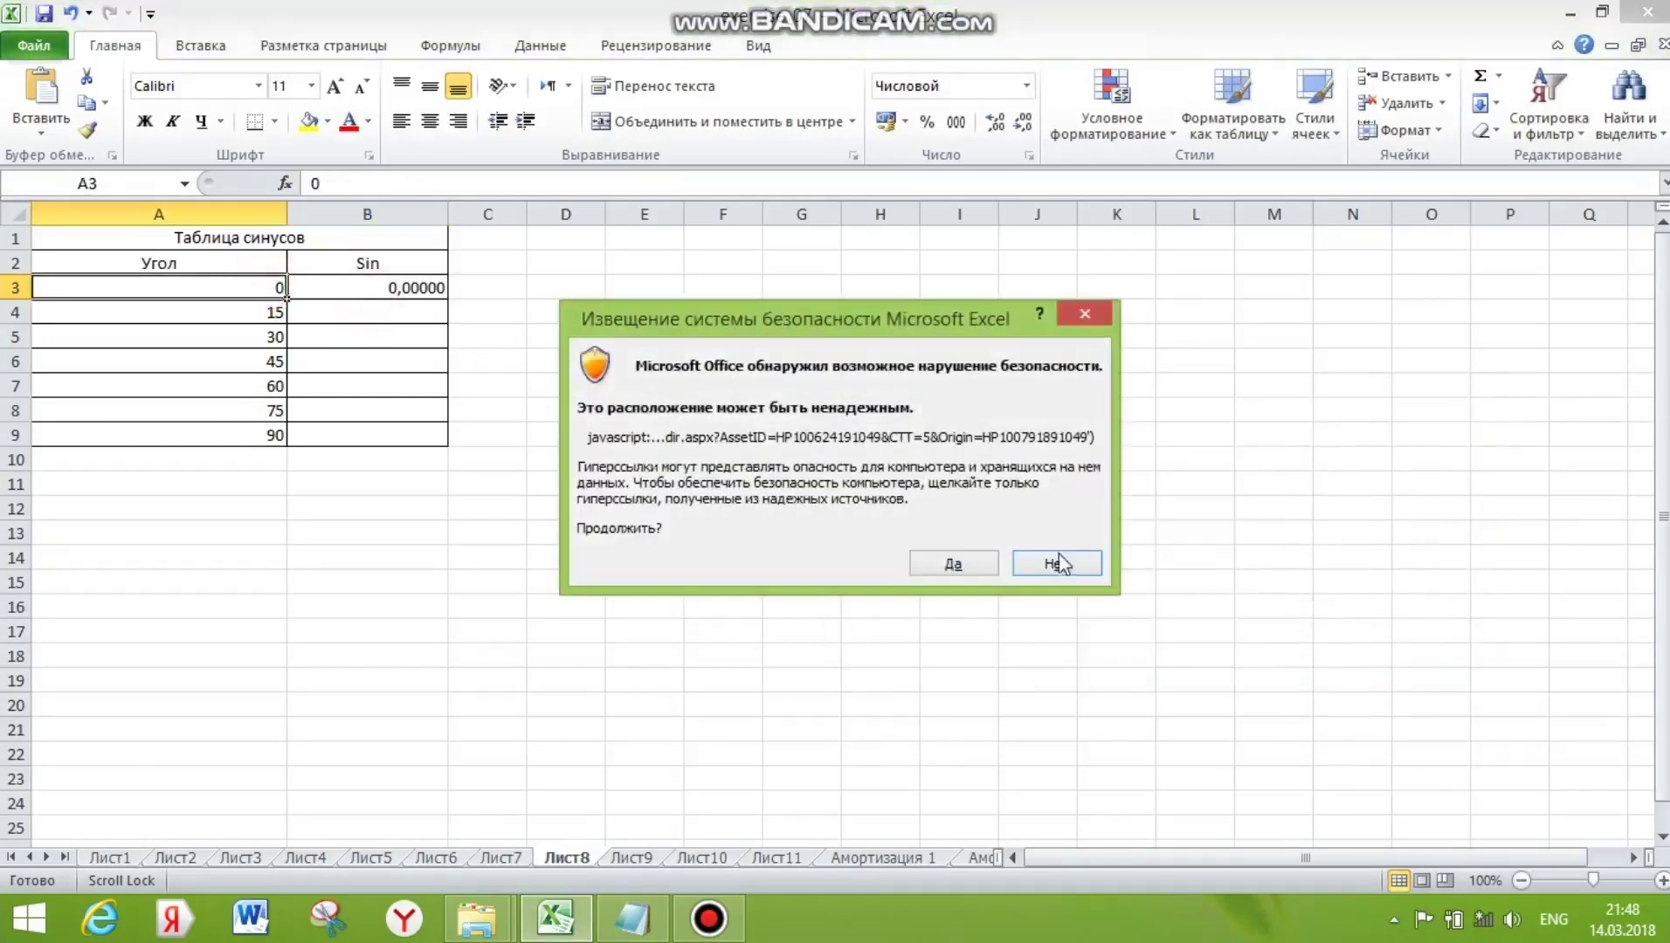
{"action": "left_click", "coordinate": [1058, 566]}
{"action": "left_click", "coordinate": [407, 292]}
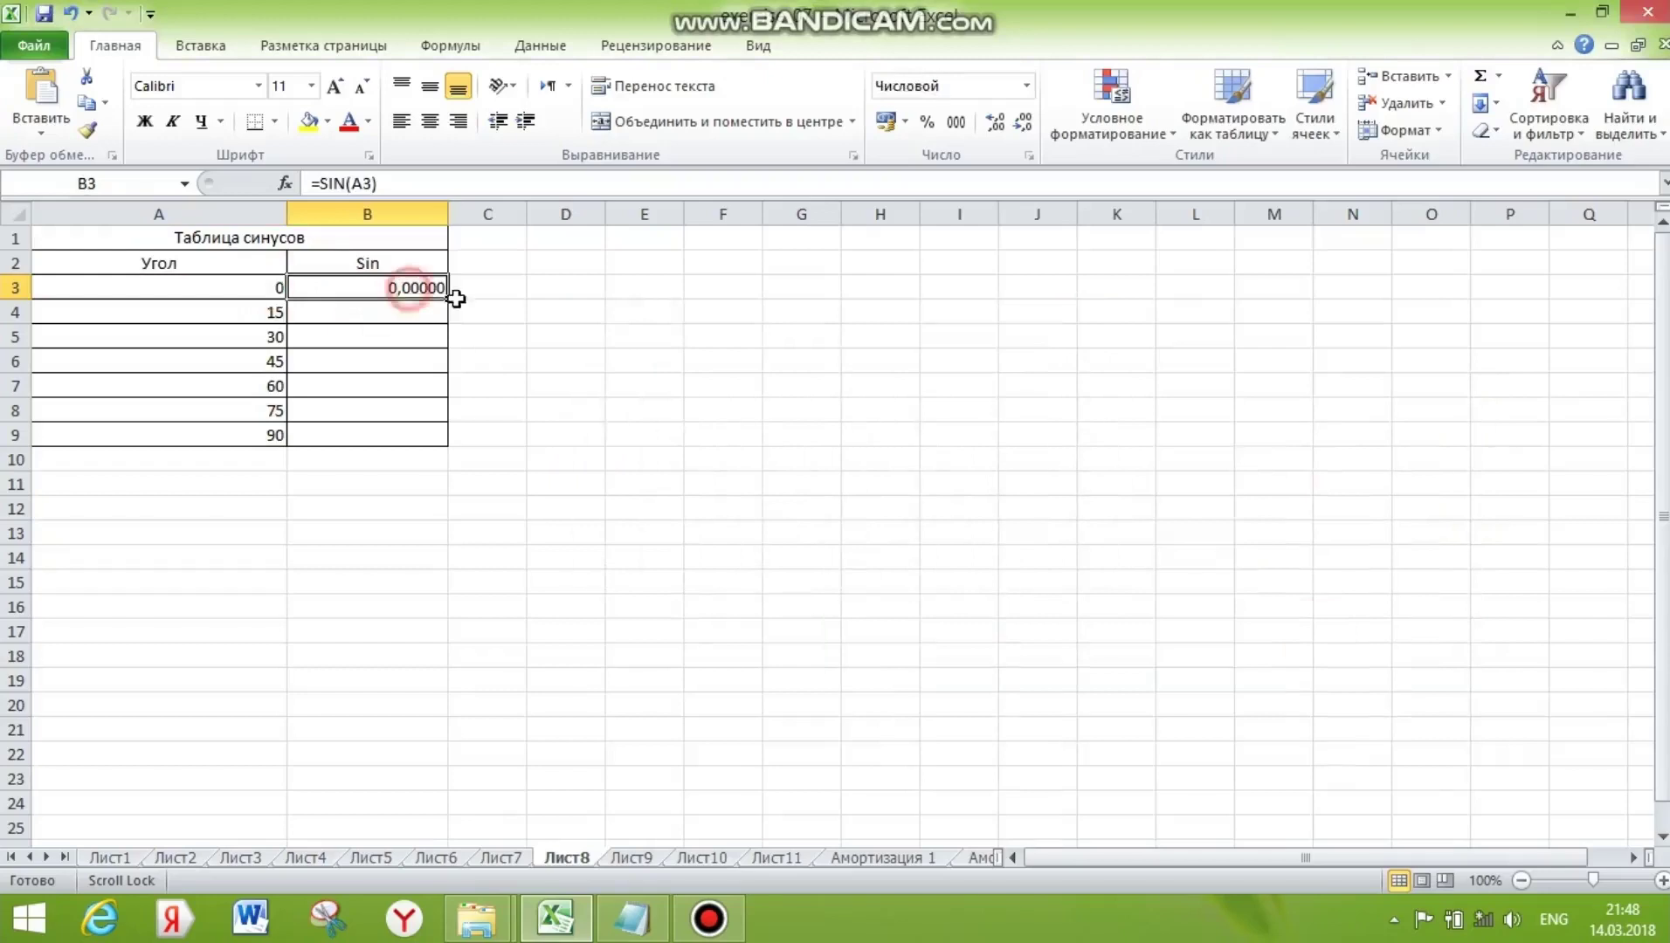
{"action": "left_click_drag", "start_coordinate": [445, 298], "coordinate": [450, 443]}
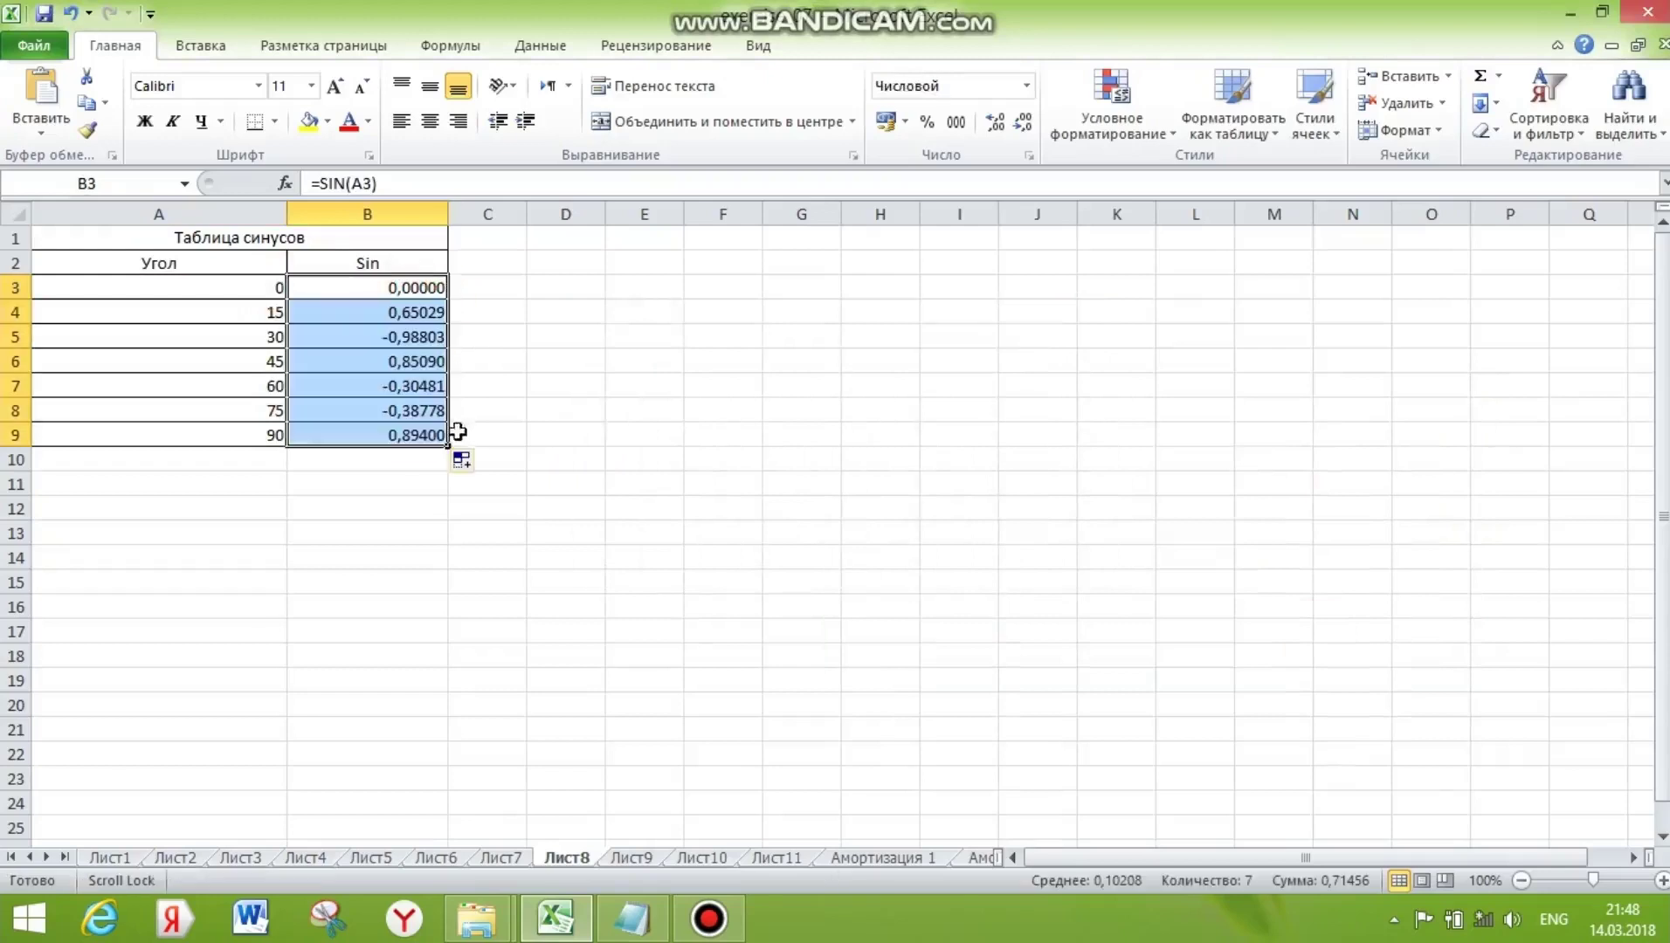
{"action": "left_click", "coordinate": [597, 424]}
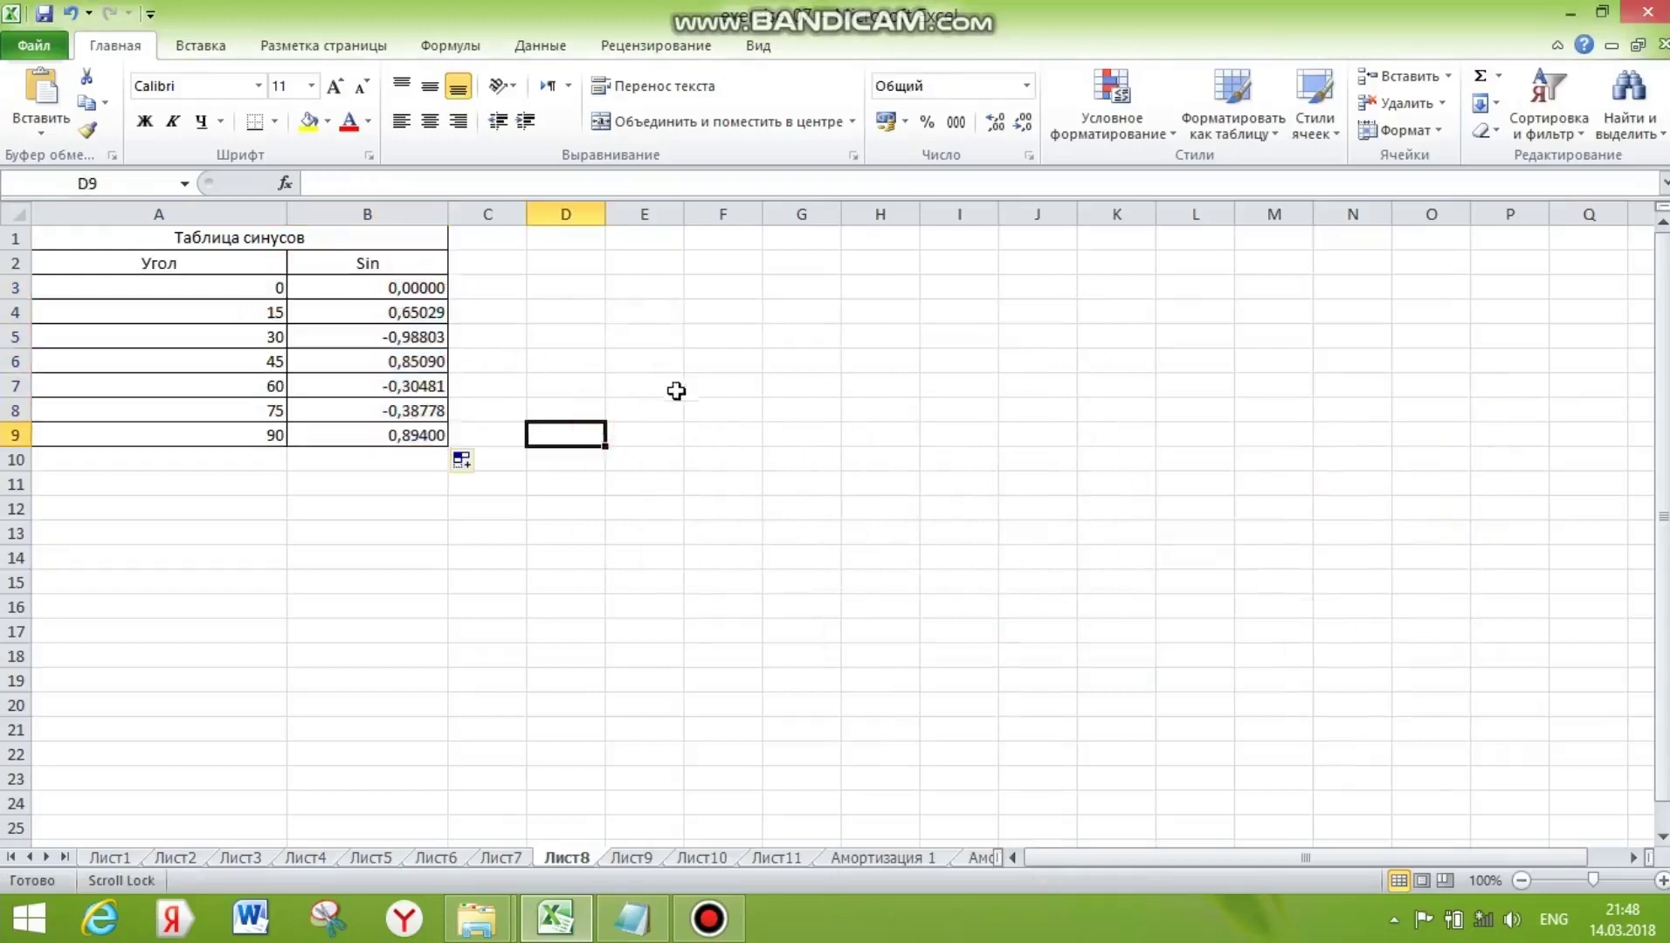
On Лист9, insert the ABS function from the Математические category into B1 to get the absolute value of A1
{"action": "left_click", "coordinate": [634, 858]}
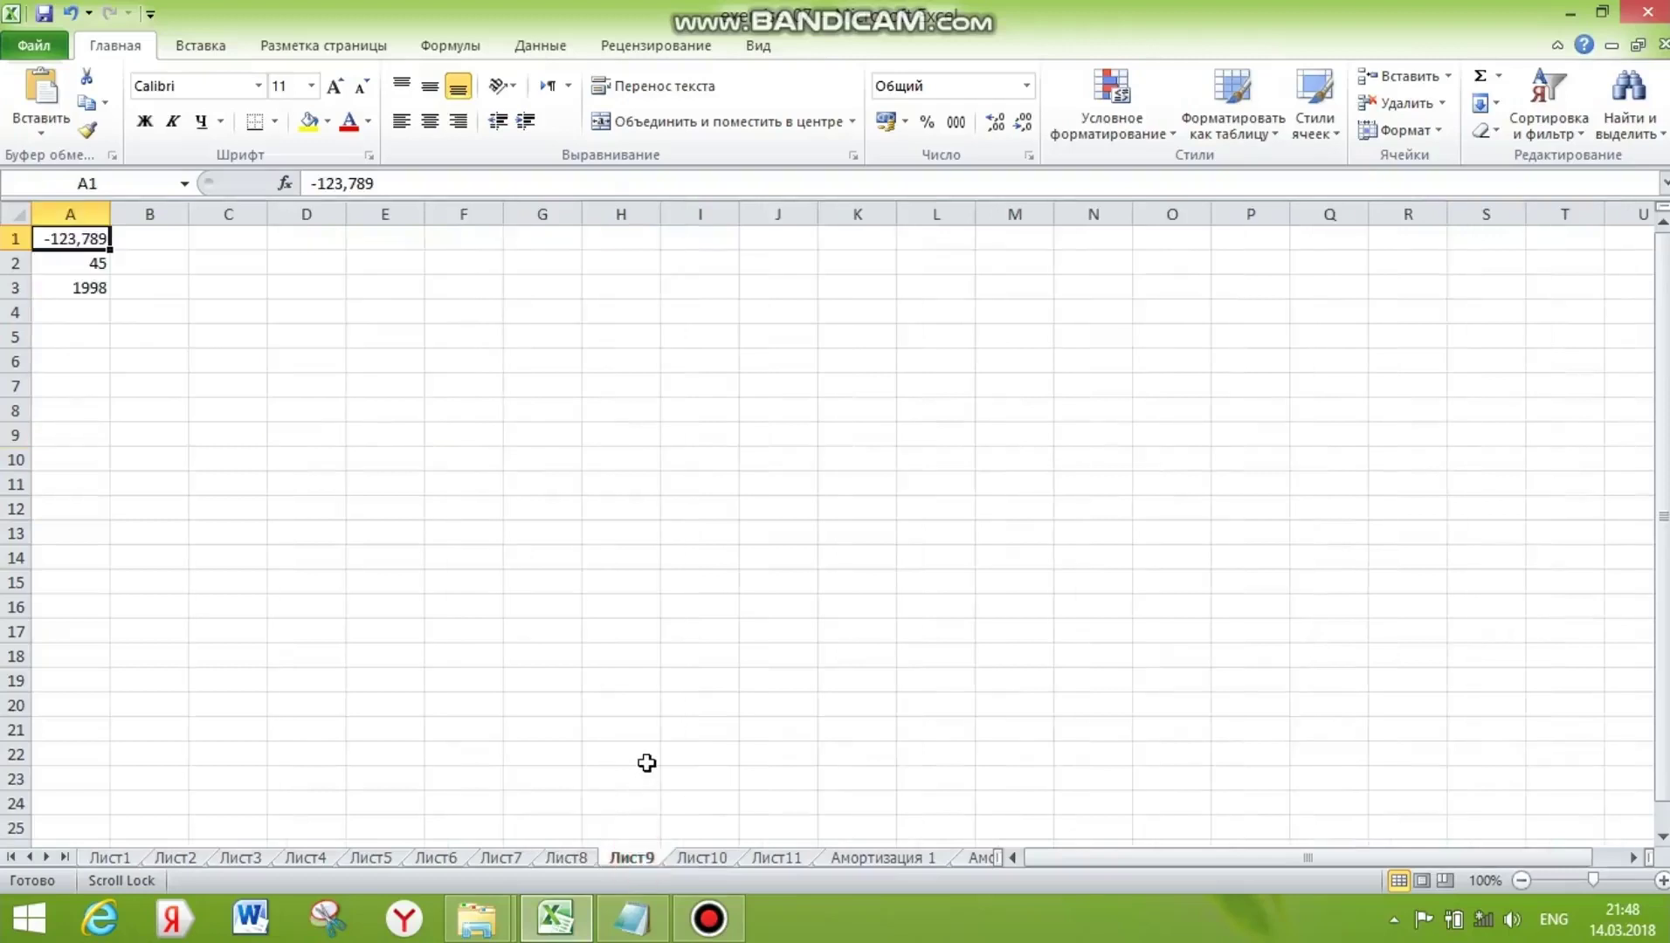
{"action": "key", "text": "Tab"}
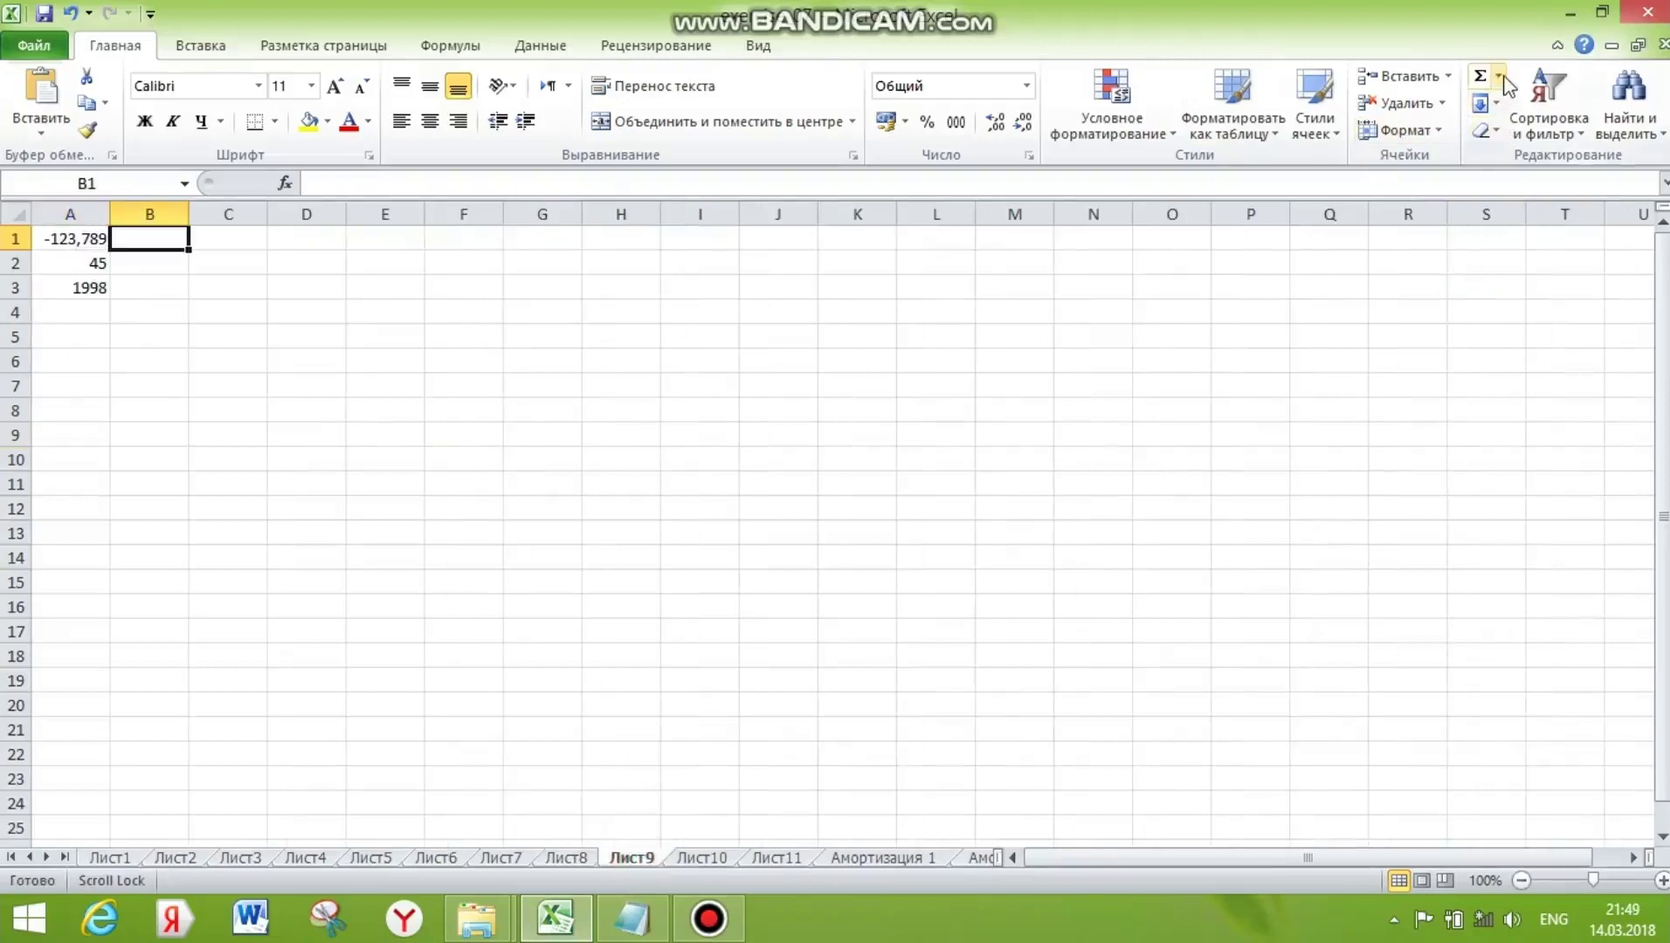
{"action": "left_click", "coordinate": [1500, 77]}
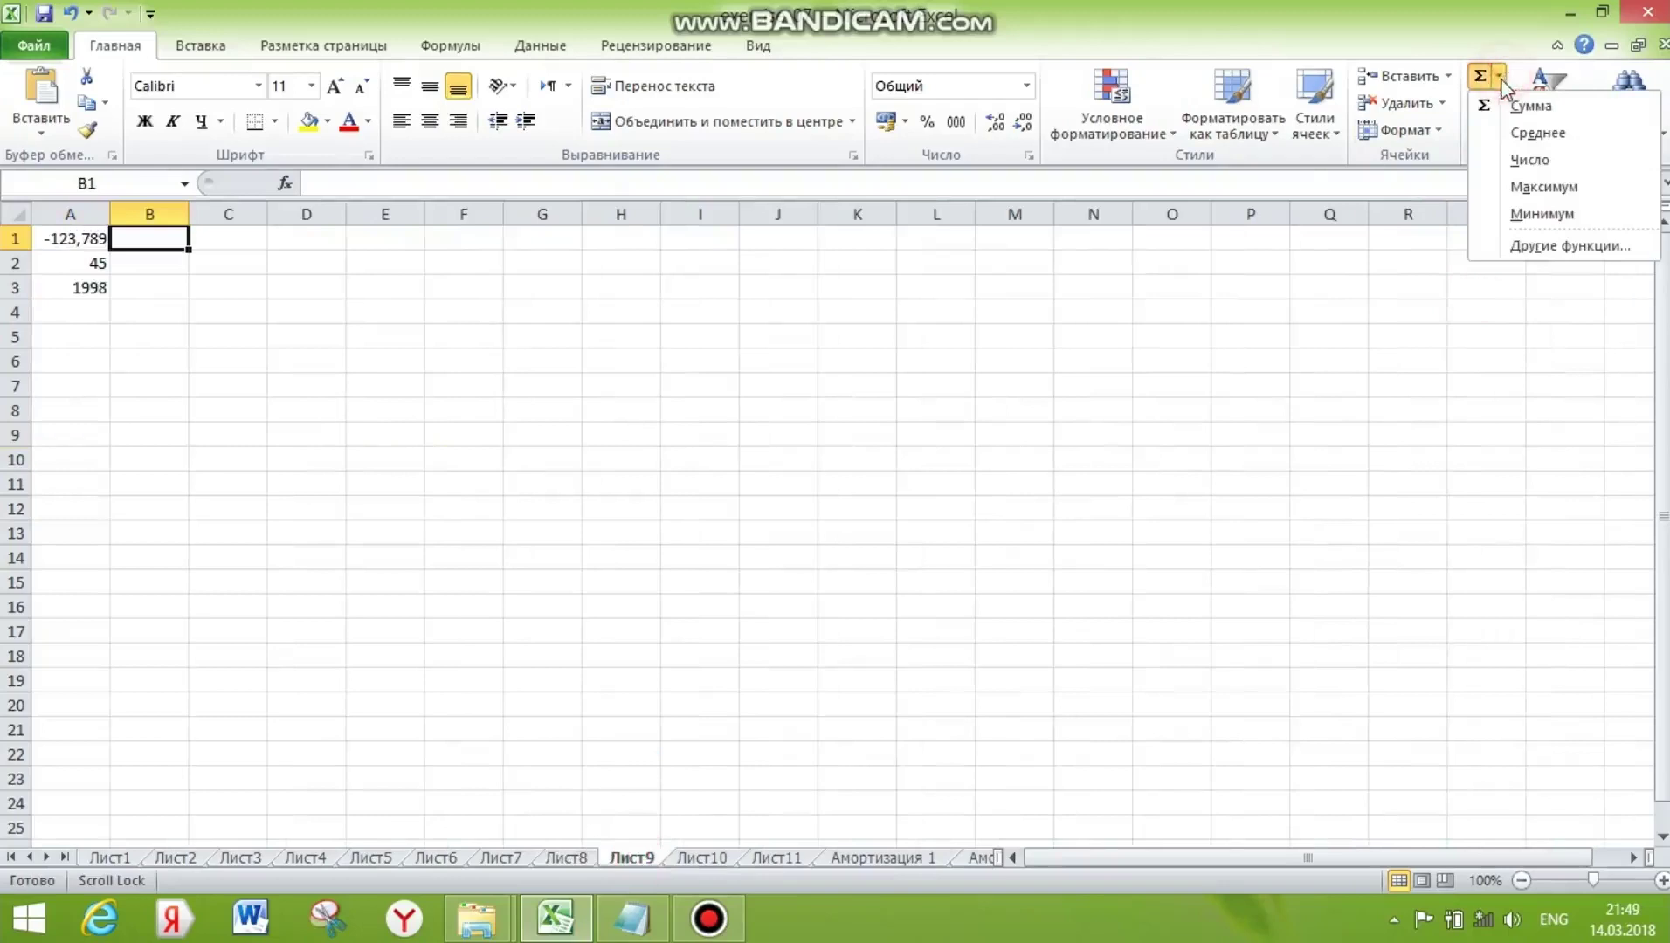
{"action": "left_click", "coordinate": [1552, 248]}
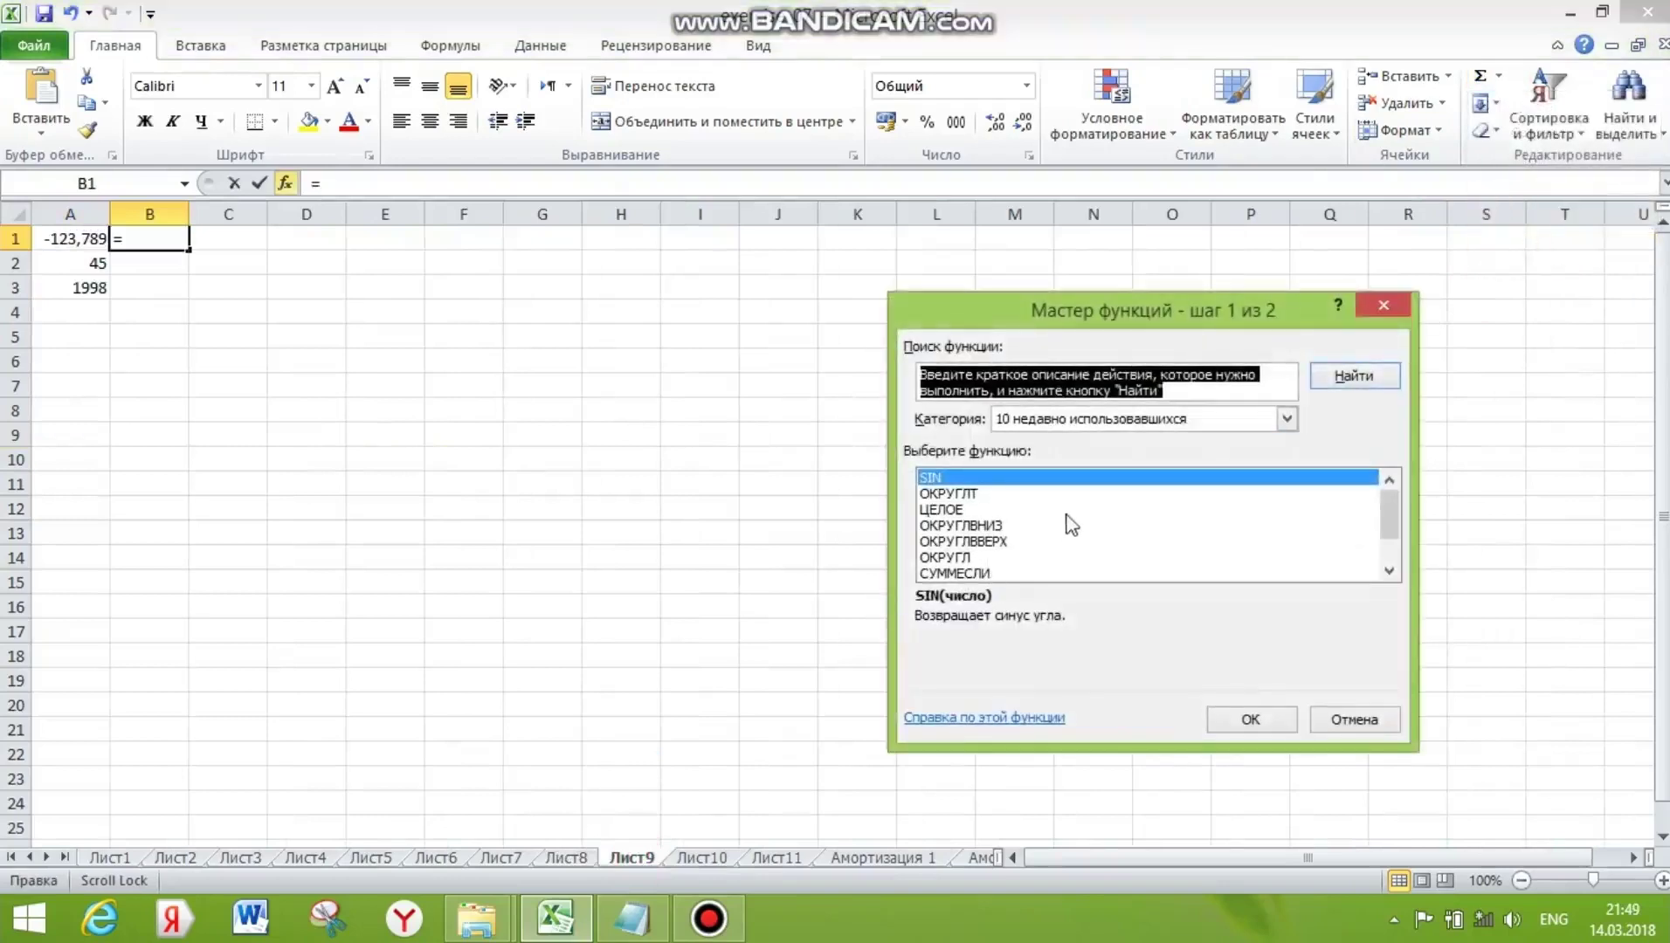
{"action": "left_click", "coordinate": [1287, 419]}
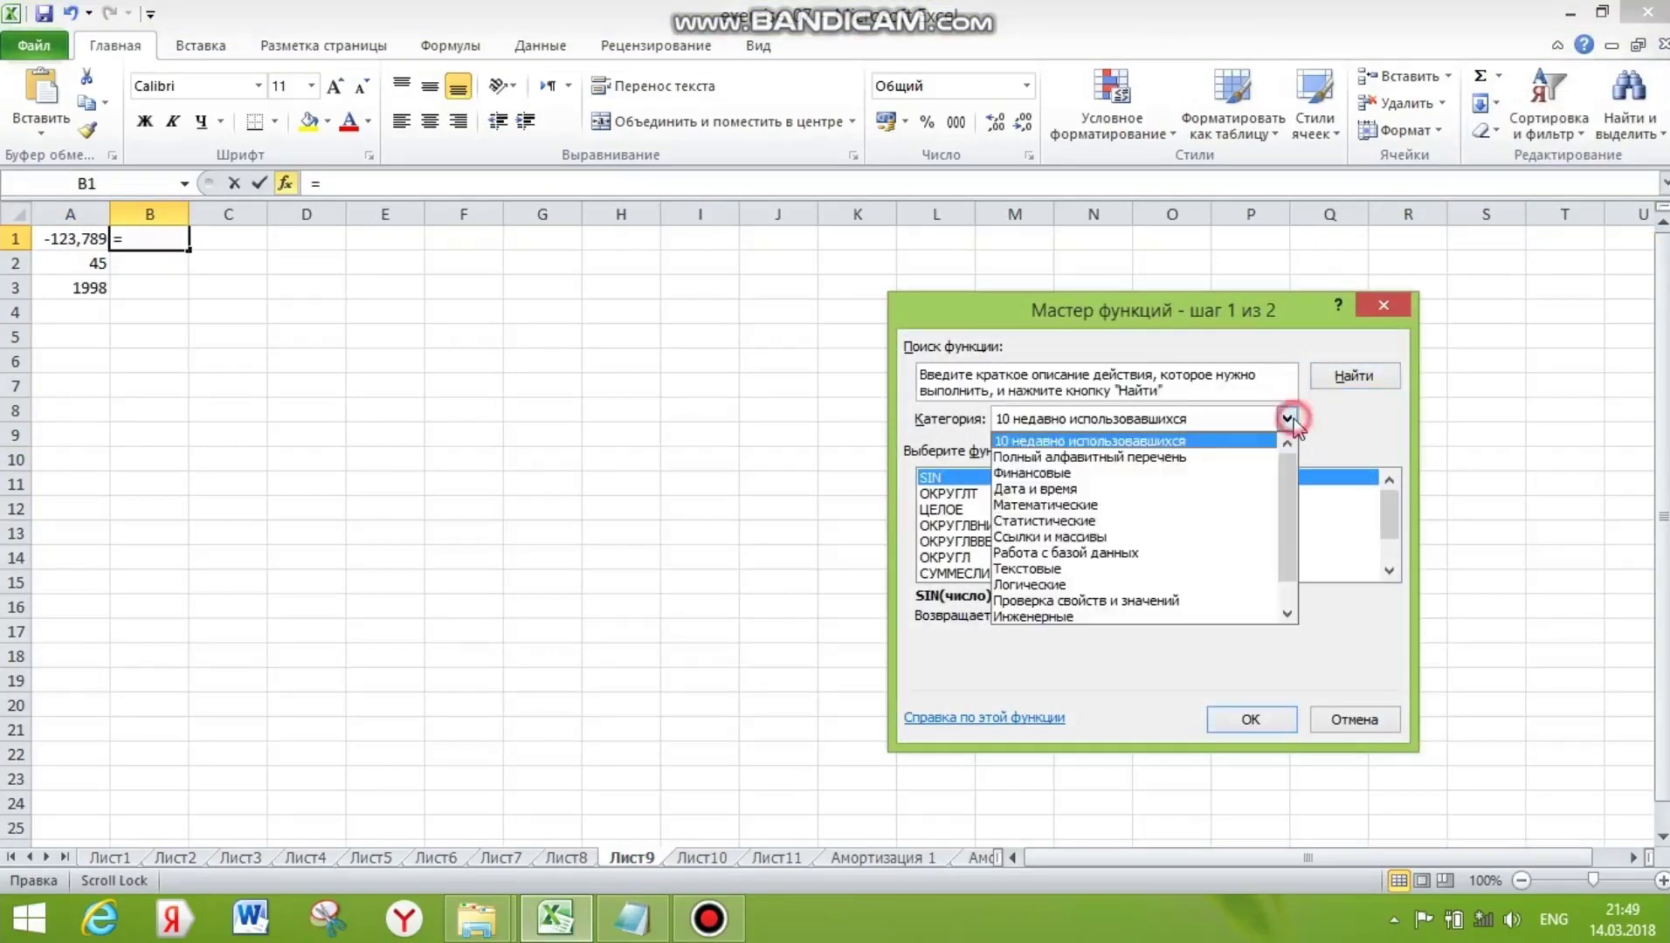
{"action": "left_click", "coordinate": [1208, 511]}
{"action": "left_click", "coordinate": [1255, 720]}
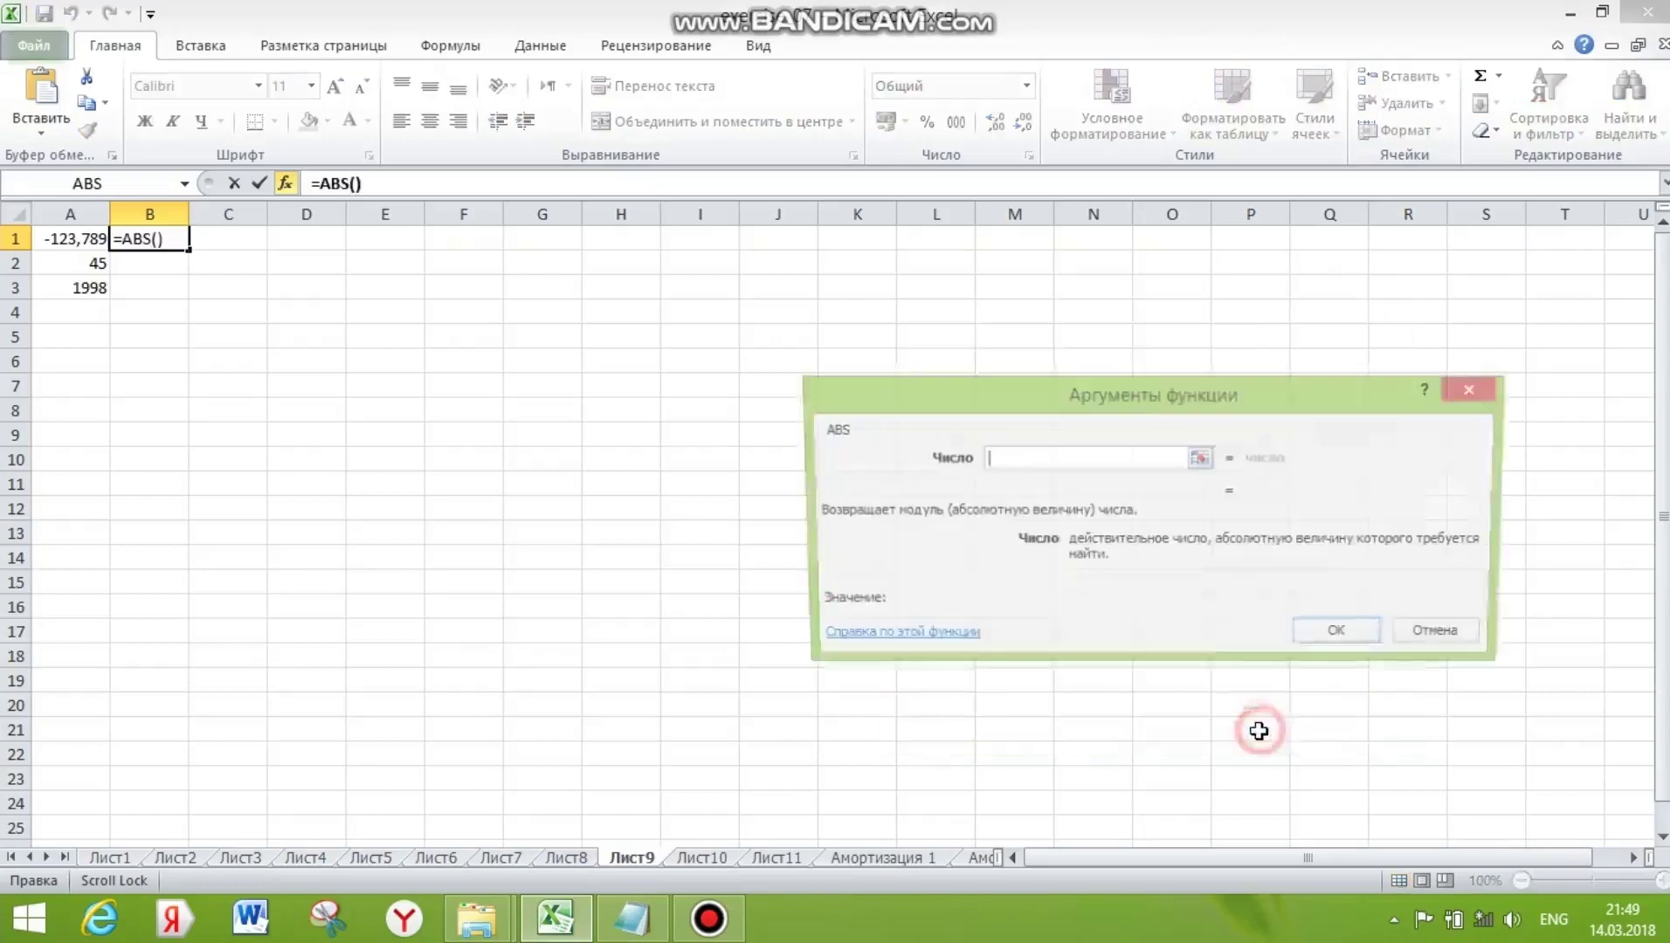
{"action": "left_click", "coordinate": [85, 241]}
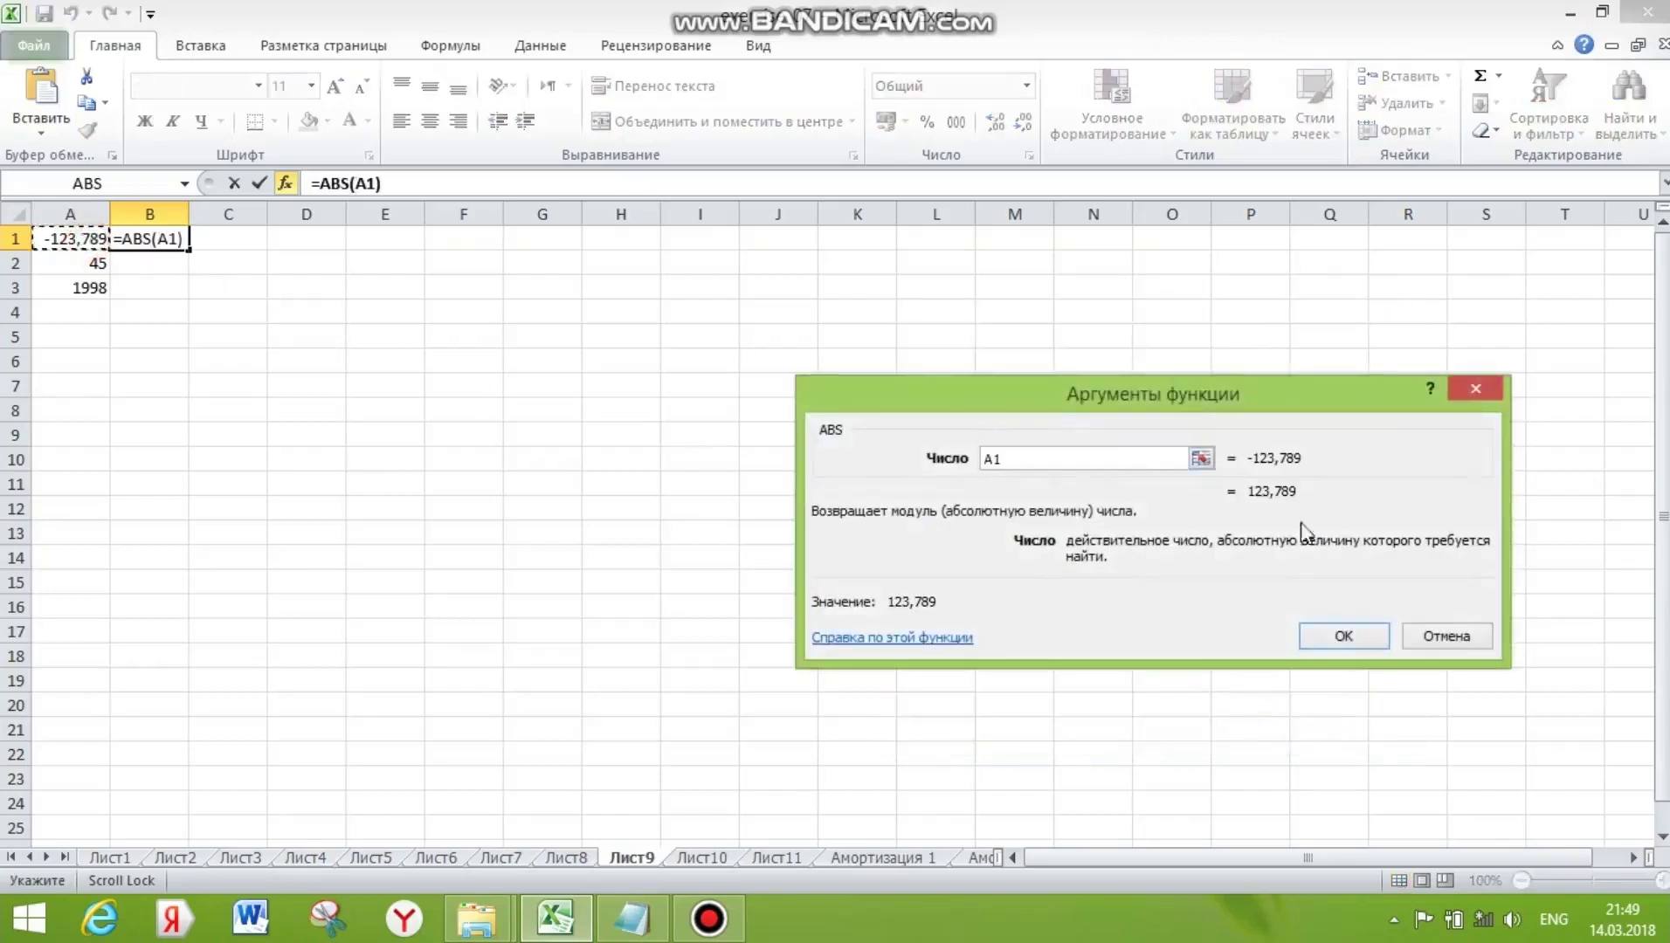
{"action": "left_click", "coordinate": [1345, 635]}
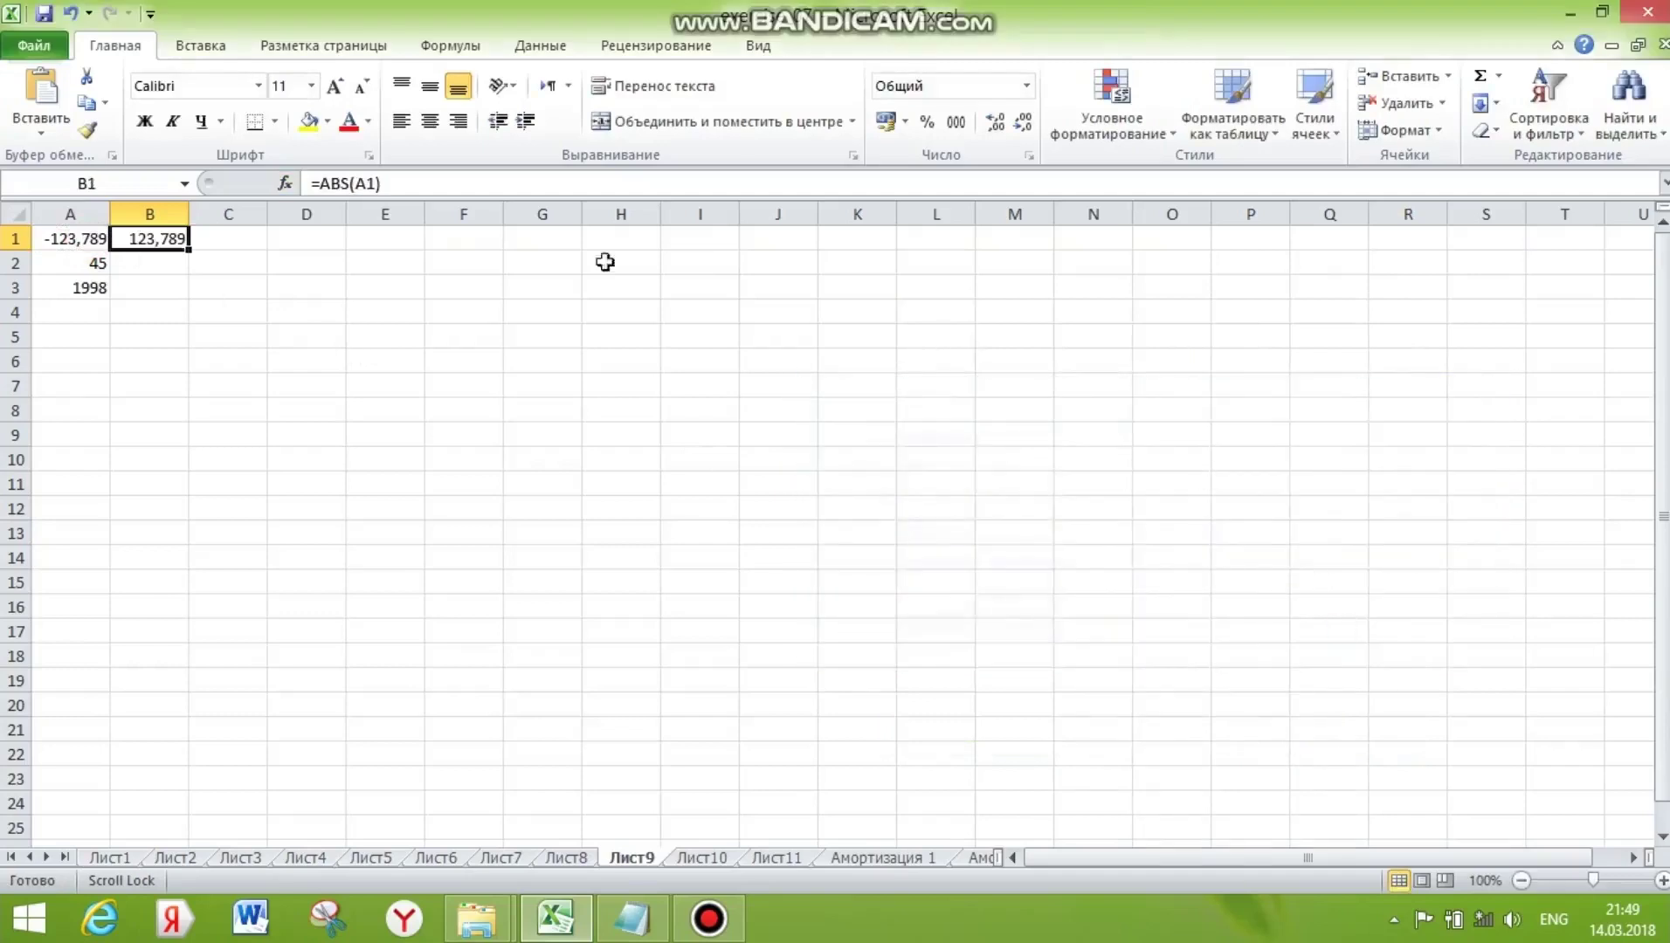
Search for the РАДИАНЫ function and insert it into B2 to convert the angle in A2 to radians
{"action": "left_click", "coordinate": [165, 257]}
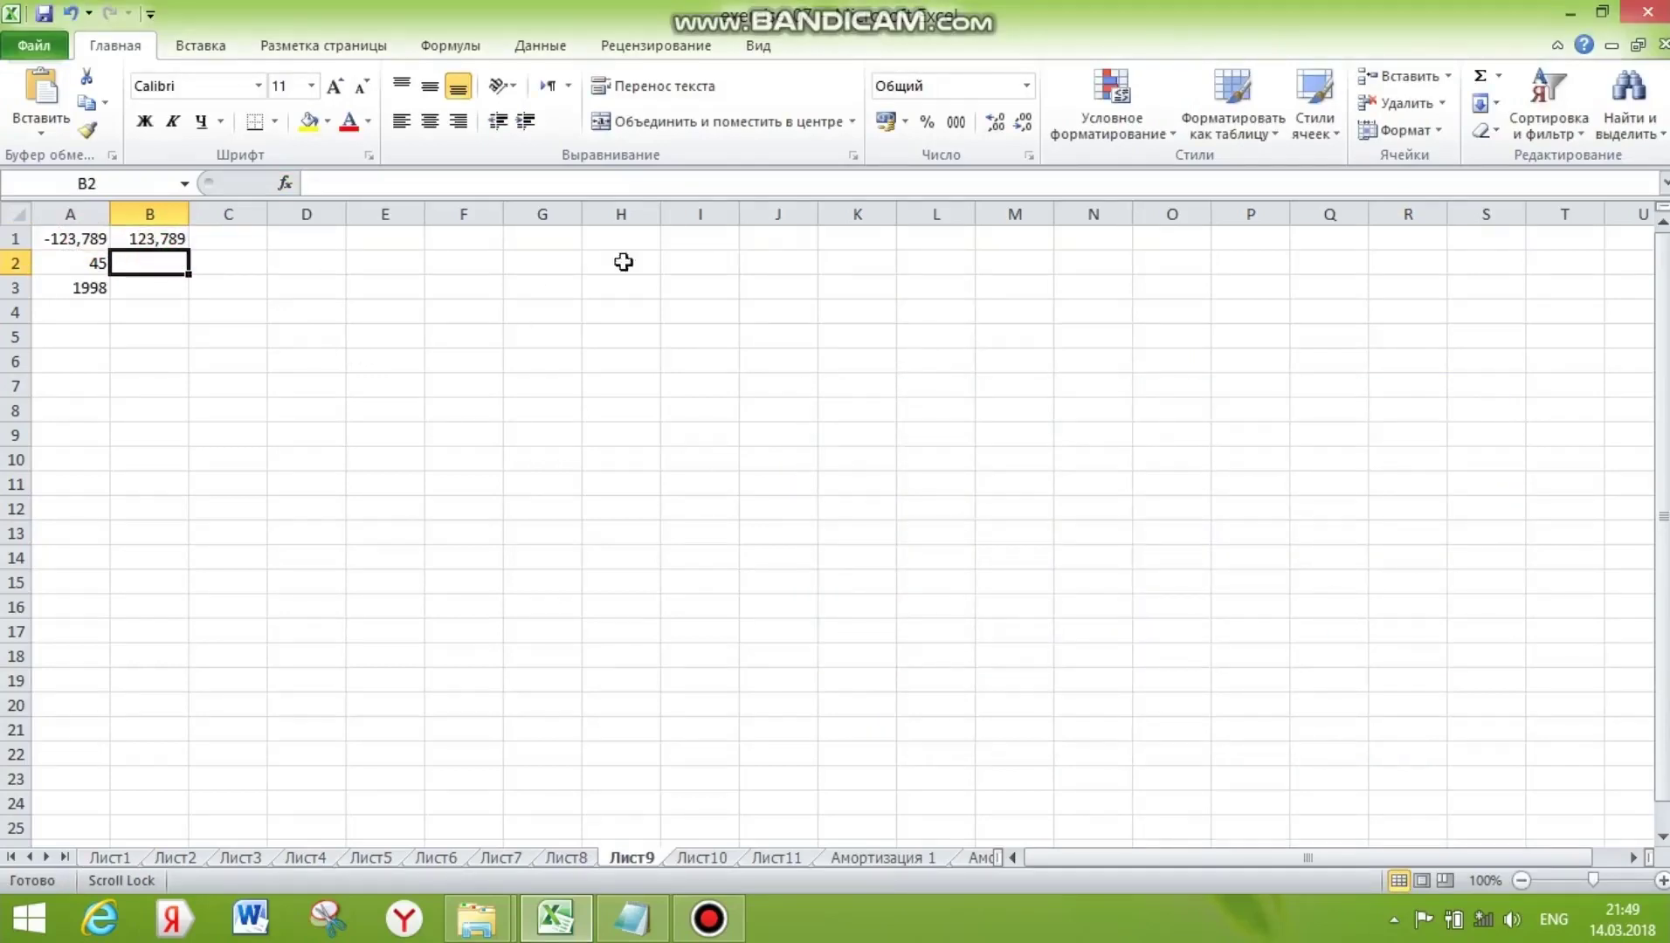
{"action": "left_click", "coordinate": [1505, 81]}
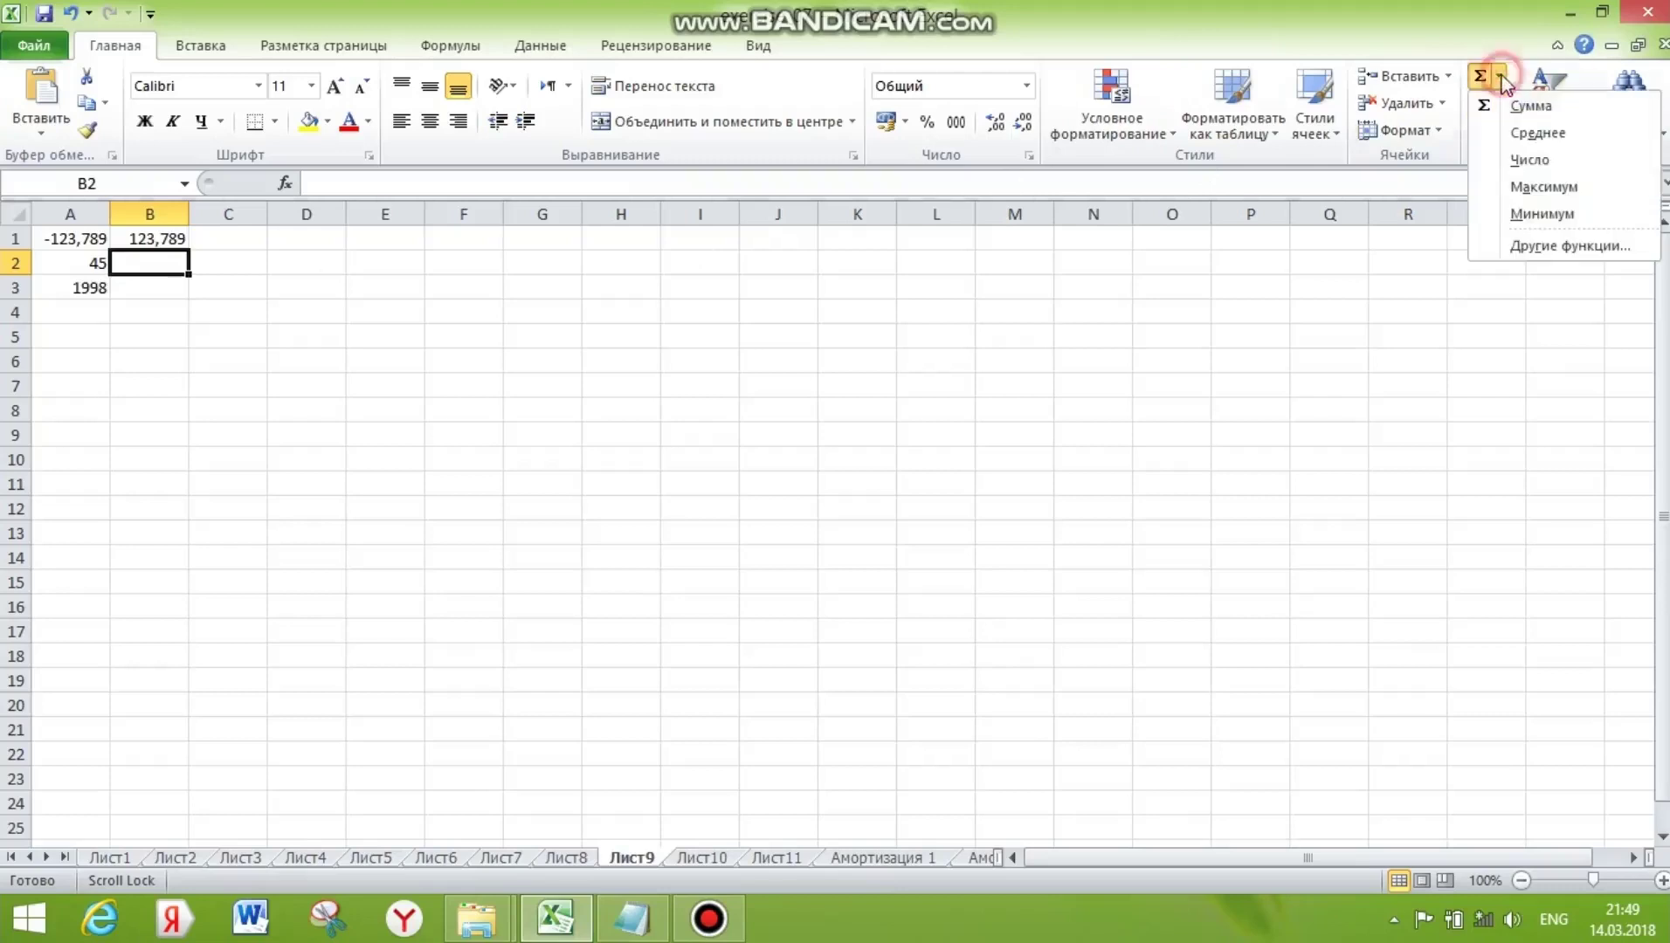
{"action": "left_click", "coordinate": [1543, 248]}
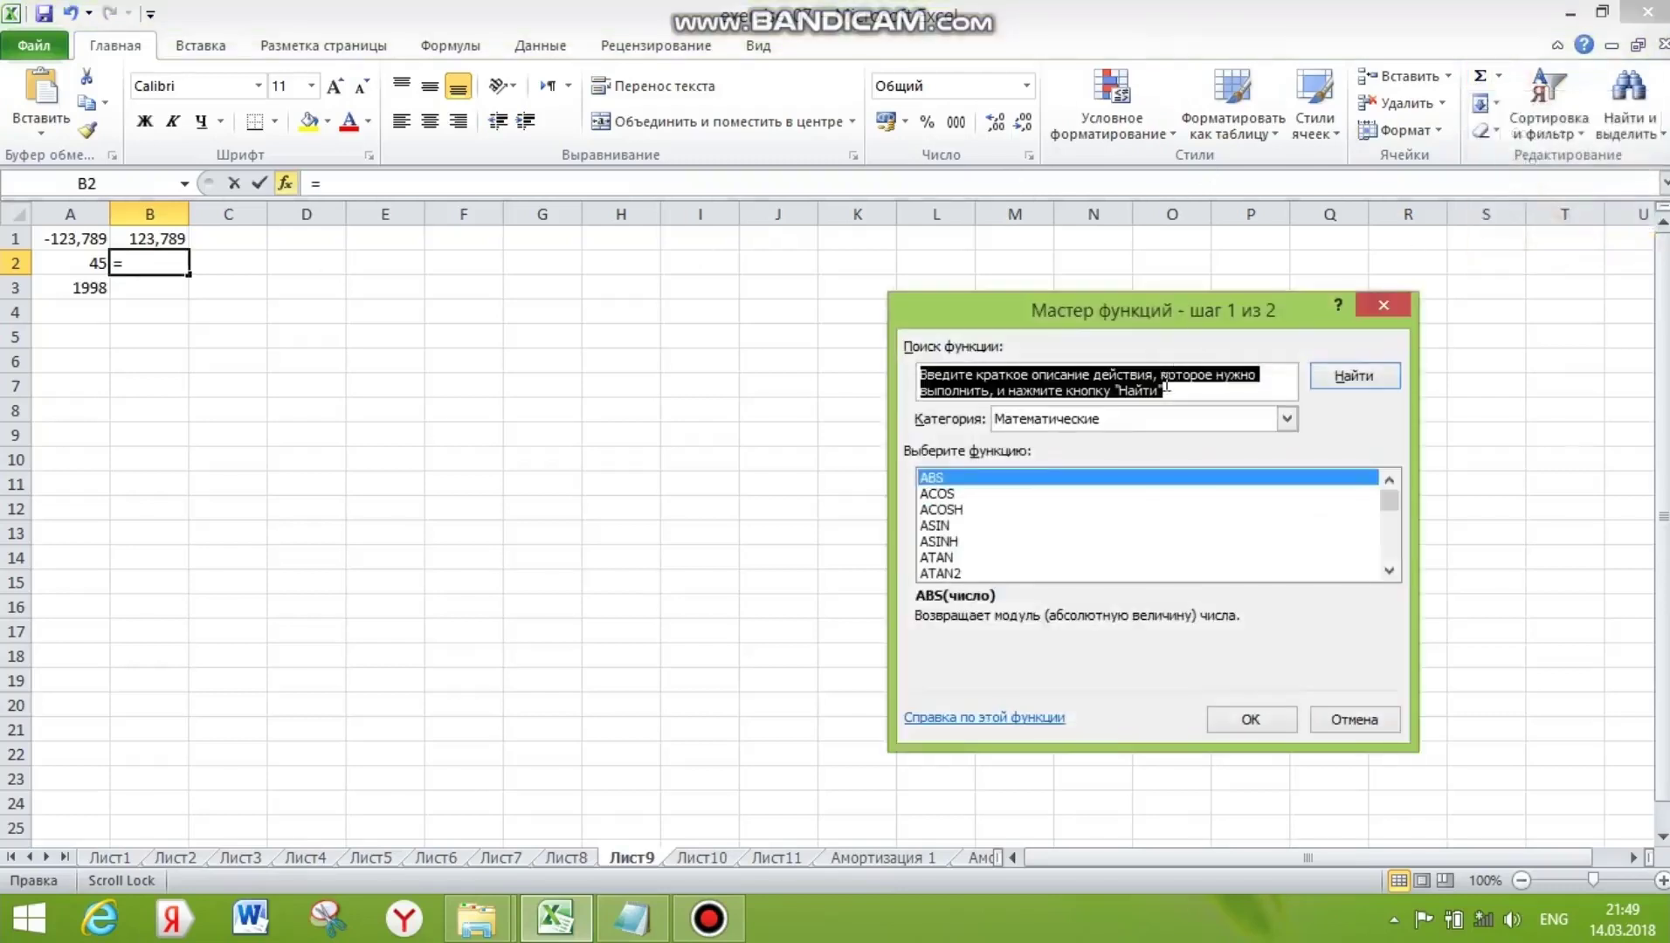
{"action": "key", "text": "alt+shift"}
{"action": "type", "text": "РАДИАНЫ"}
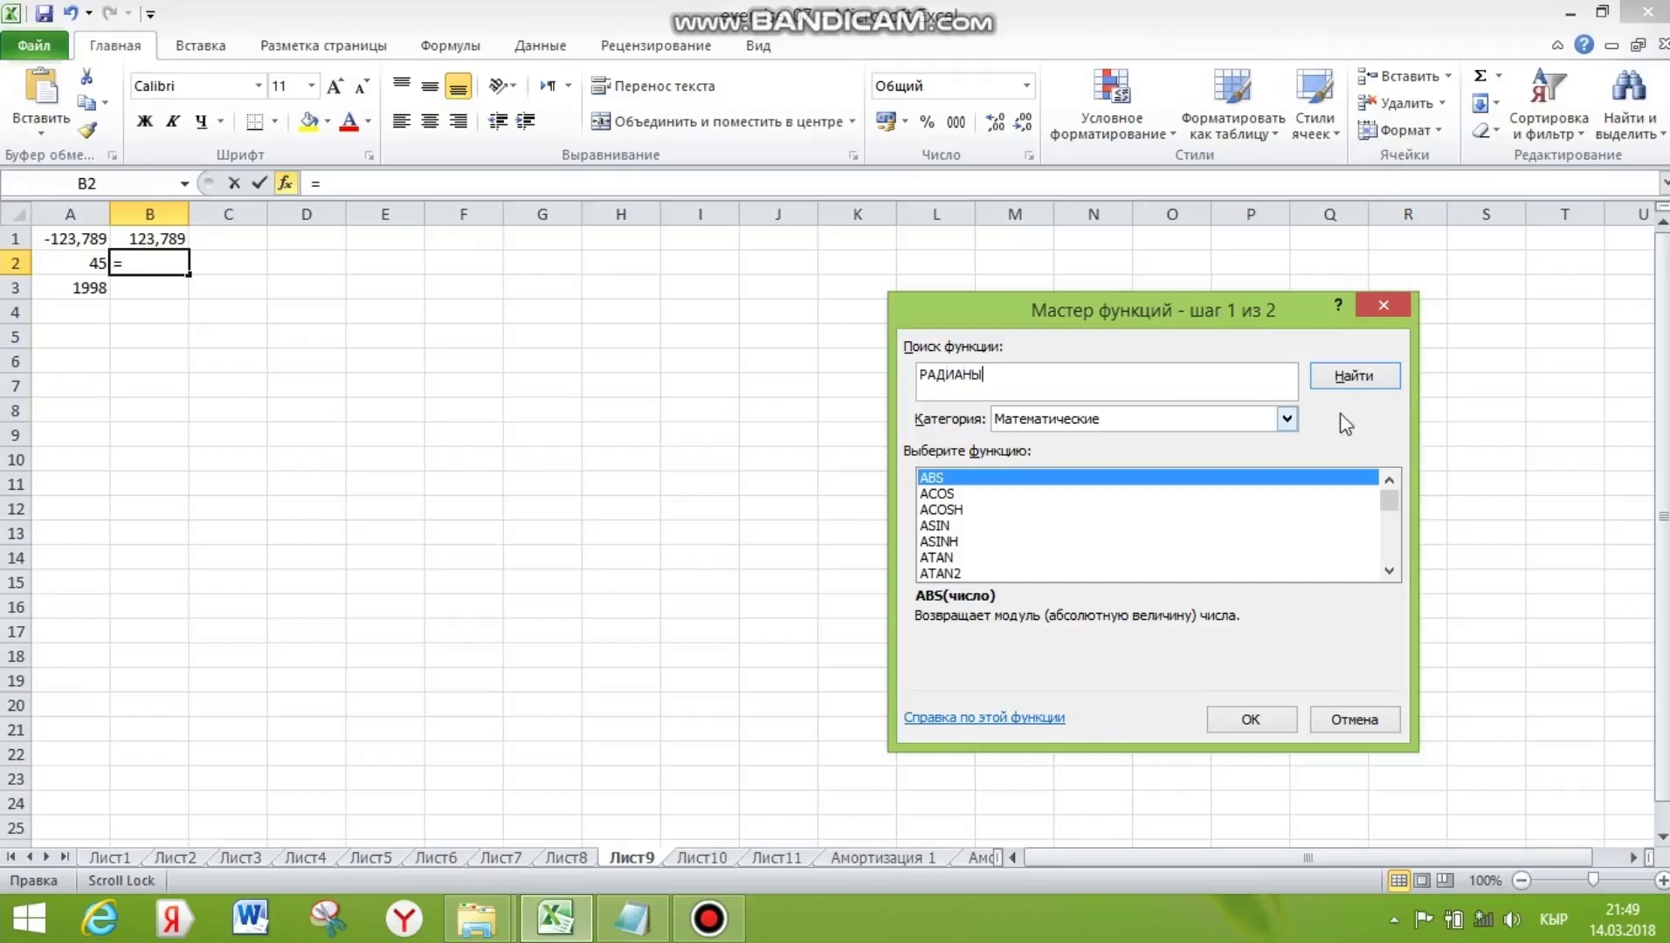
{"action": "left_click", "coordinate": [1354, 378]}
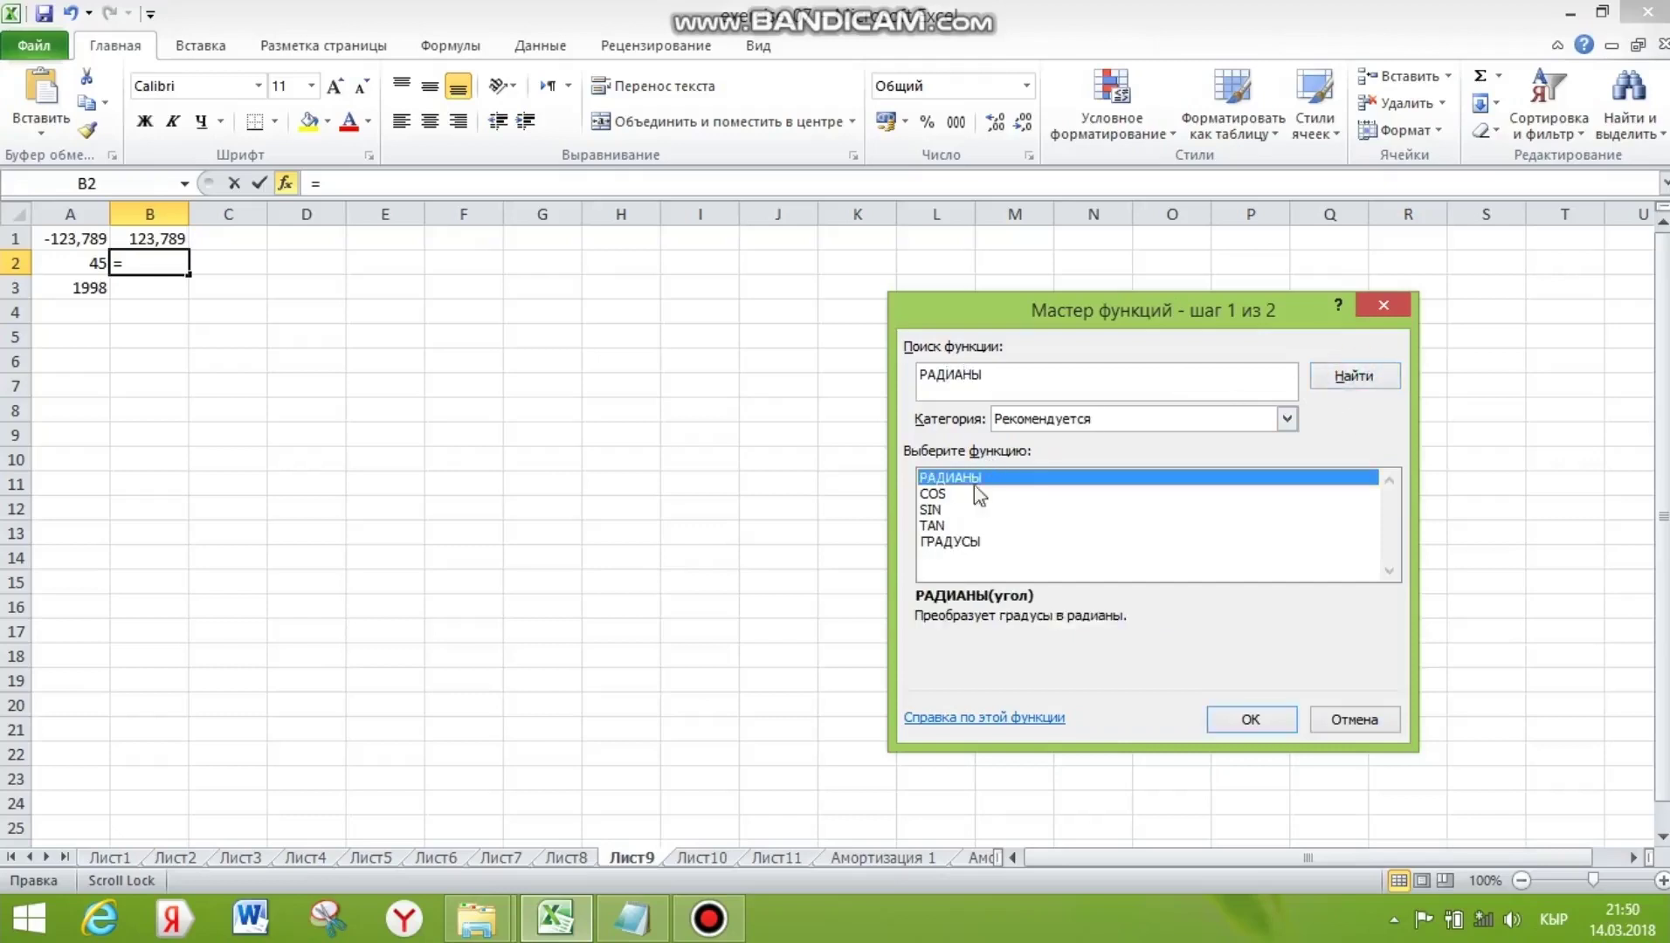
{"action": "left_click", "coordinate": [1251, 721]}
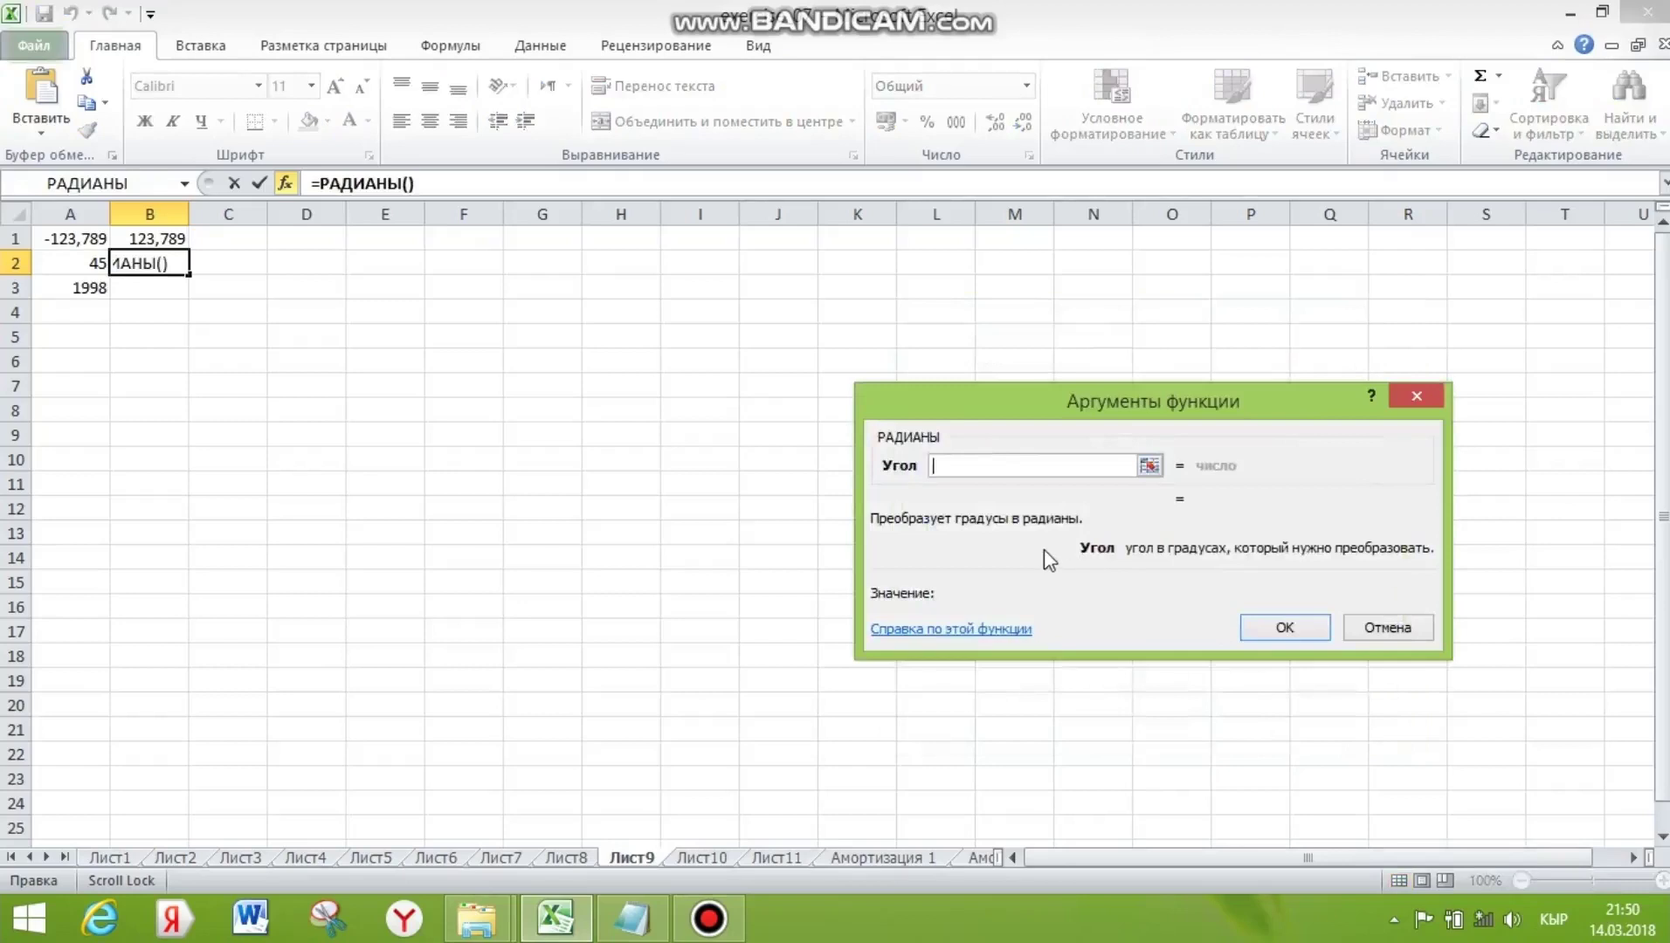
{"action": "left_click", "coordinate": [91, 264]}
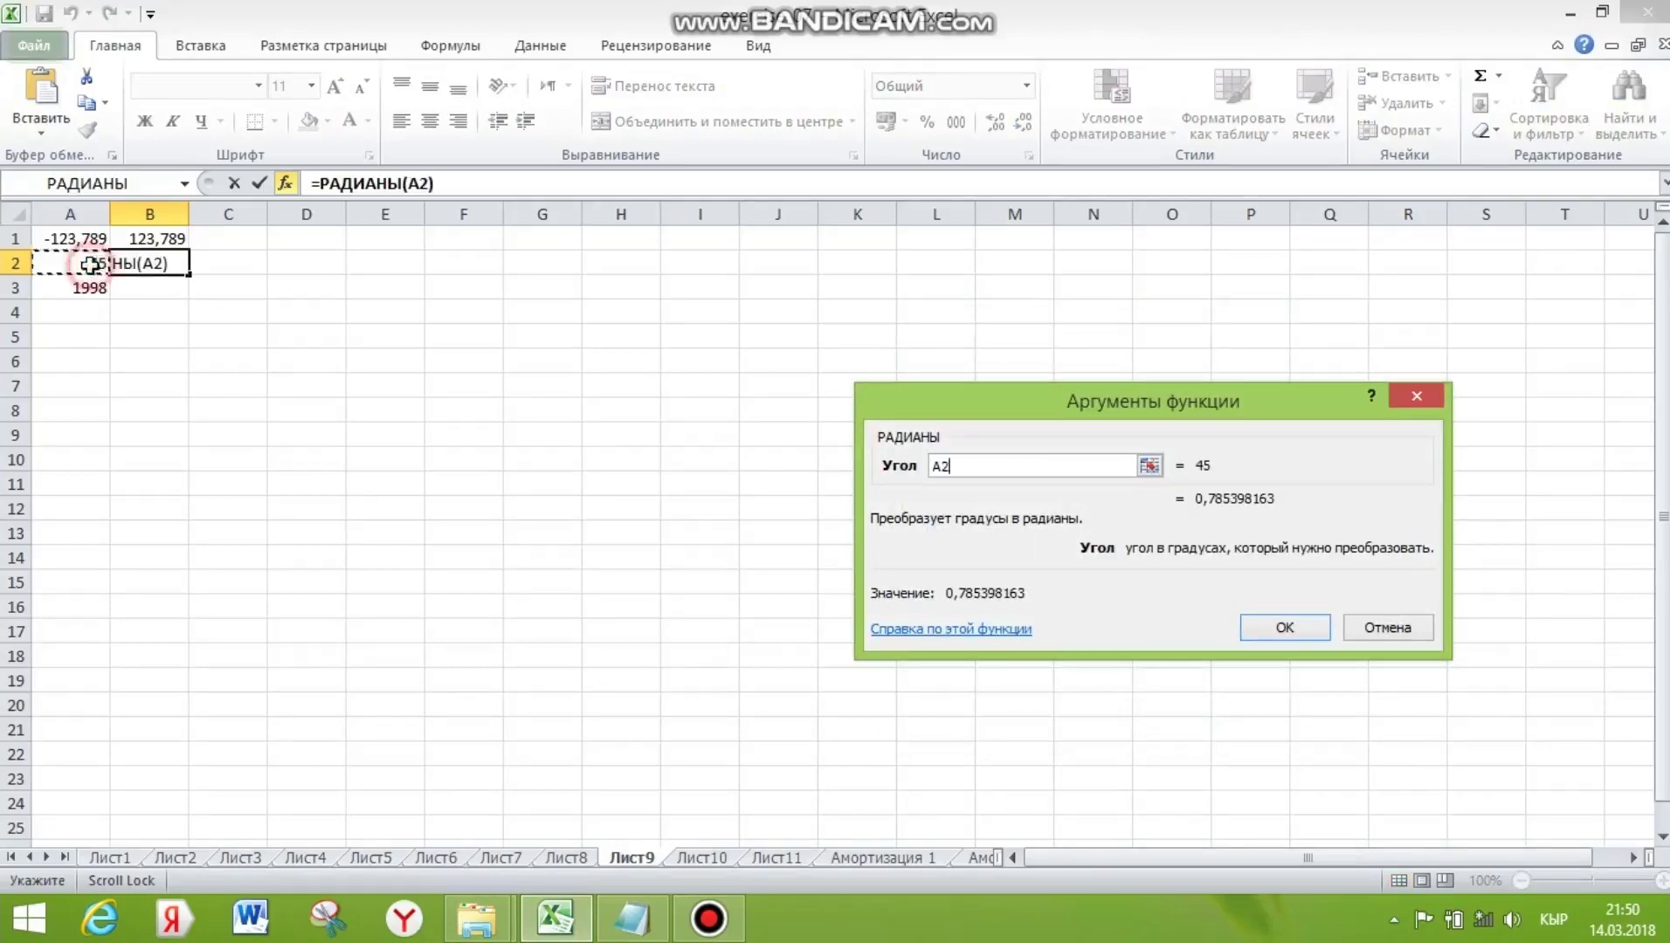
{"action": "left_click", "coordinate": [1286, 628]}
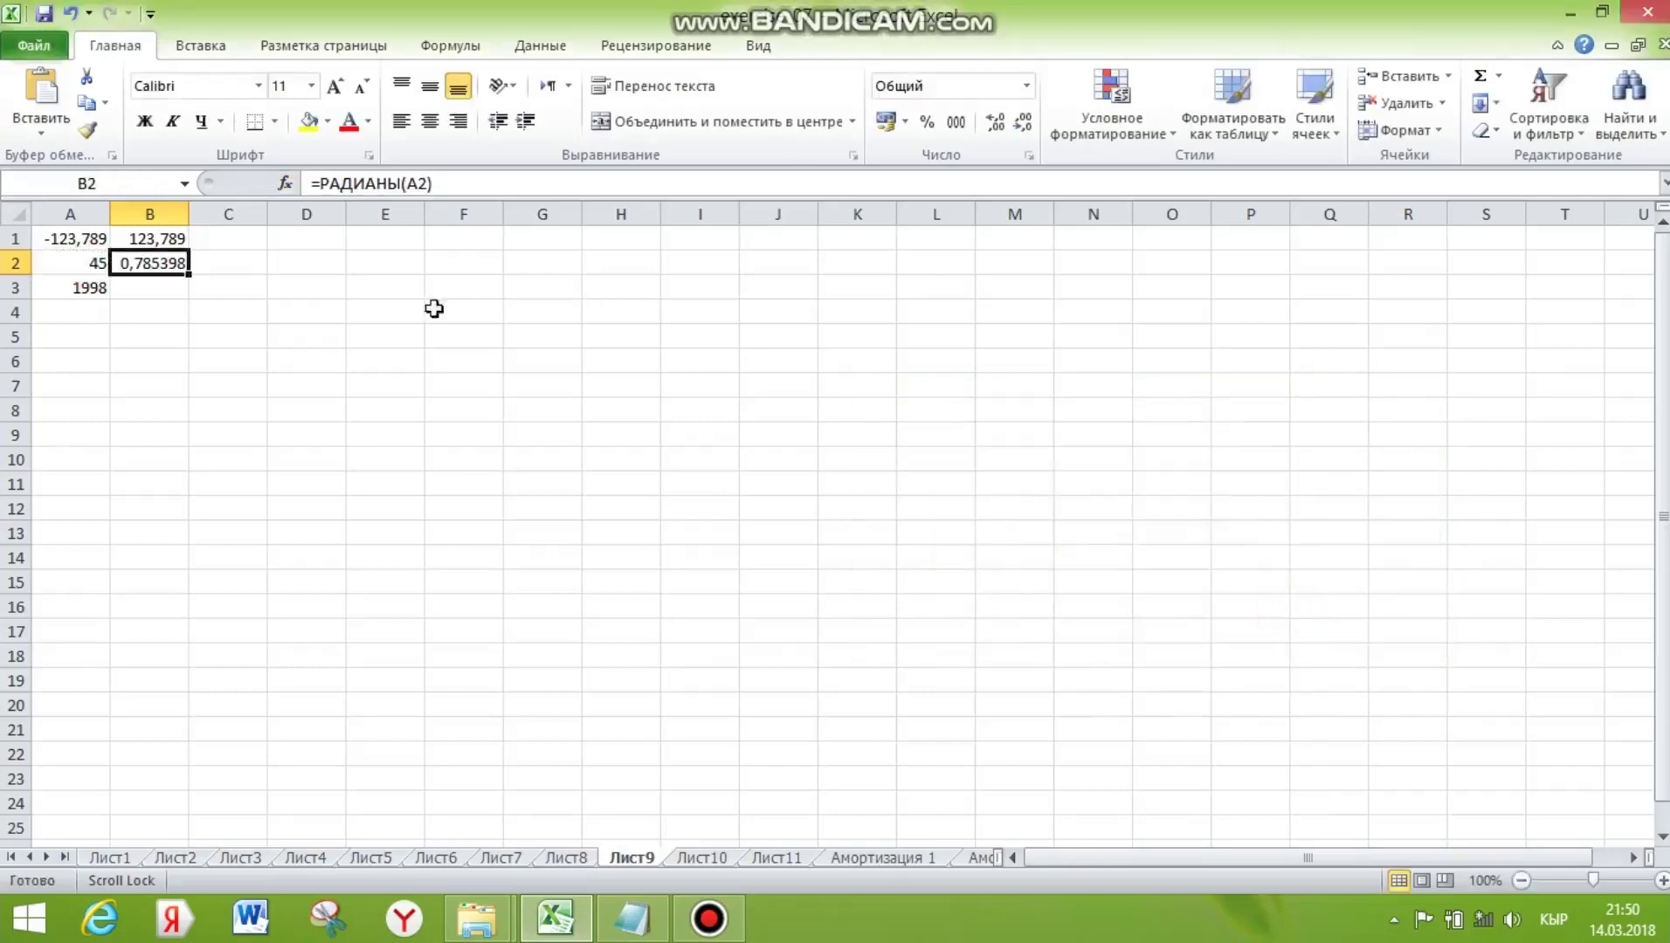
Search for the РИМСКОЕ function and insert it into B3 to convert the number in A3 to a Roman numeral
{"action": "left_click", "coordinate": [159, 293]}
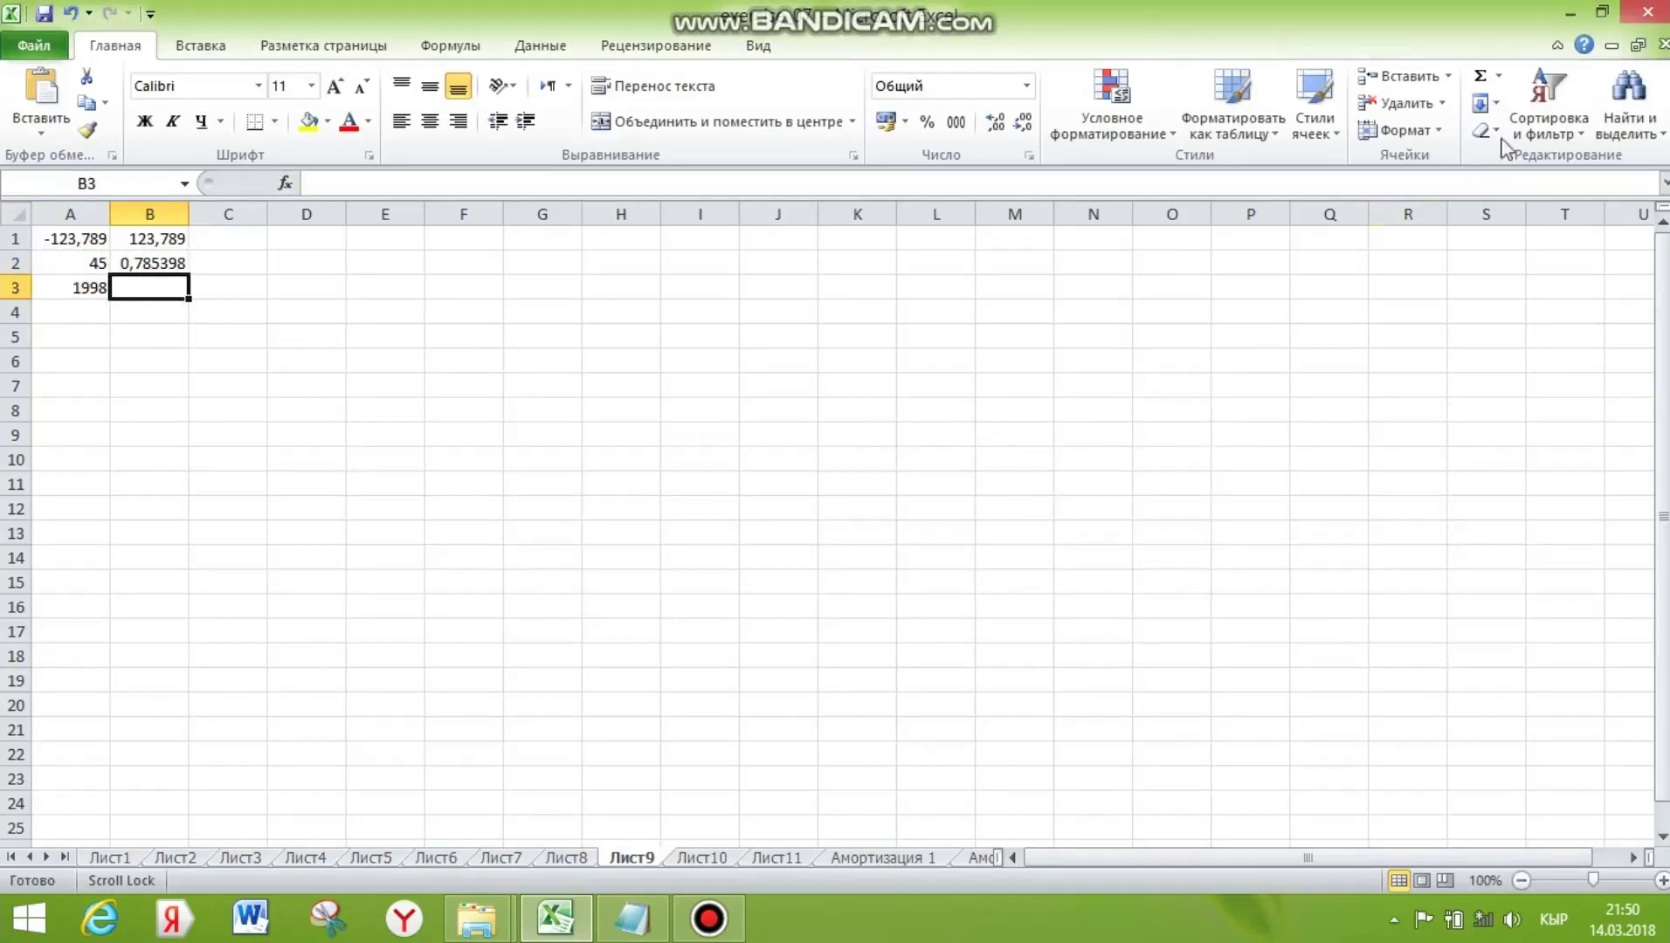
{"action": "left_click", "coordinate": [1499, 76]}
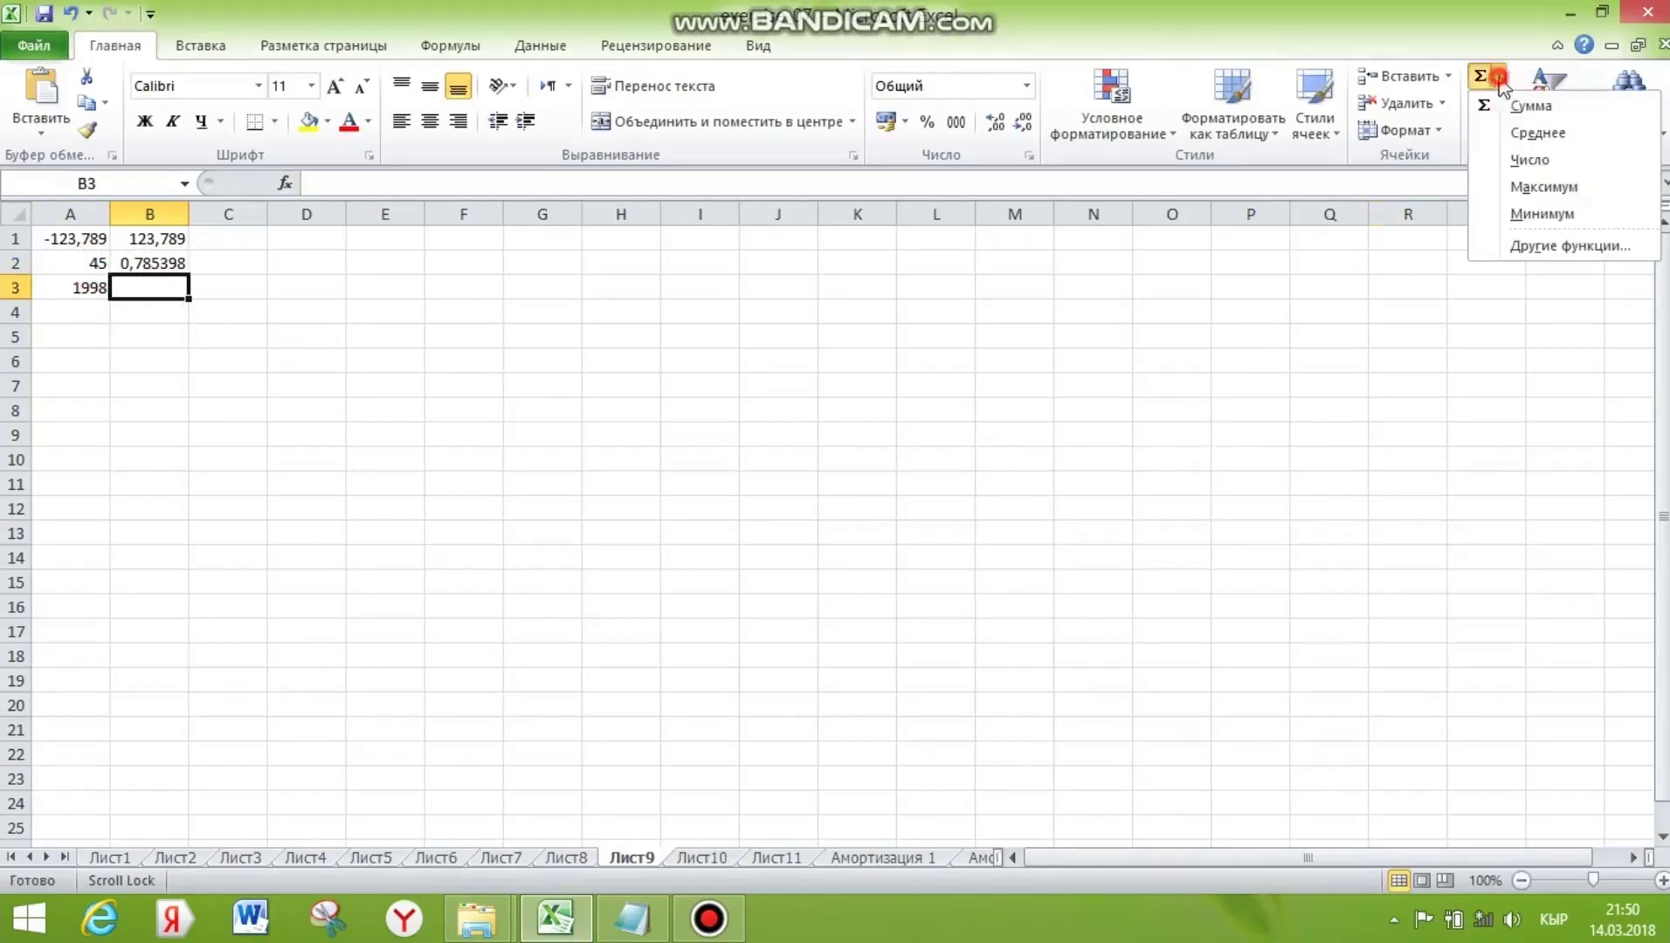
{"action": "left_click", "coordinate": [1524, 248]}
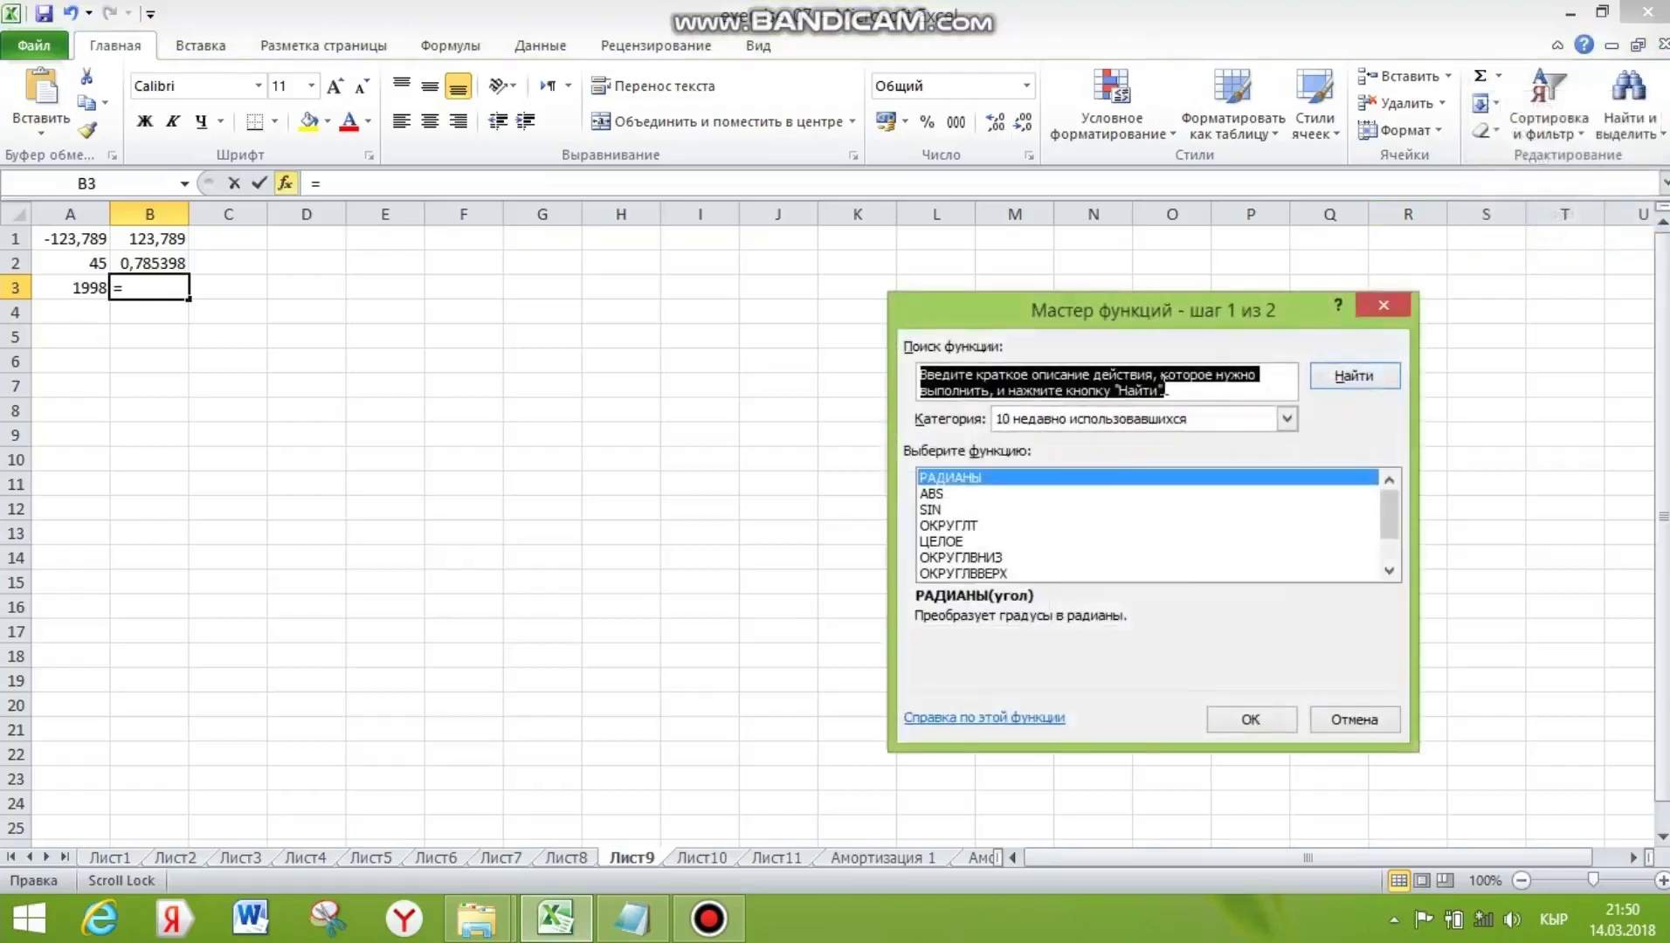
{"action": "type", "text": "РИМСКОЕ"}
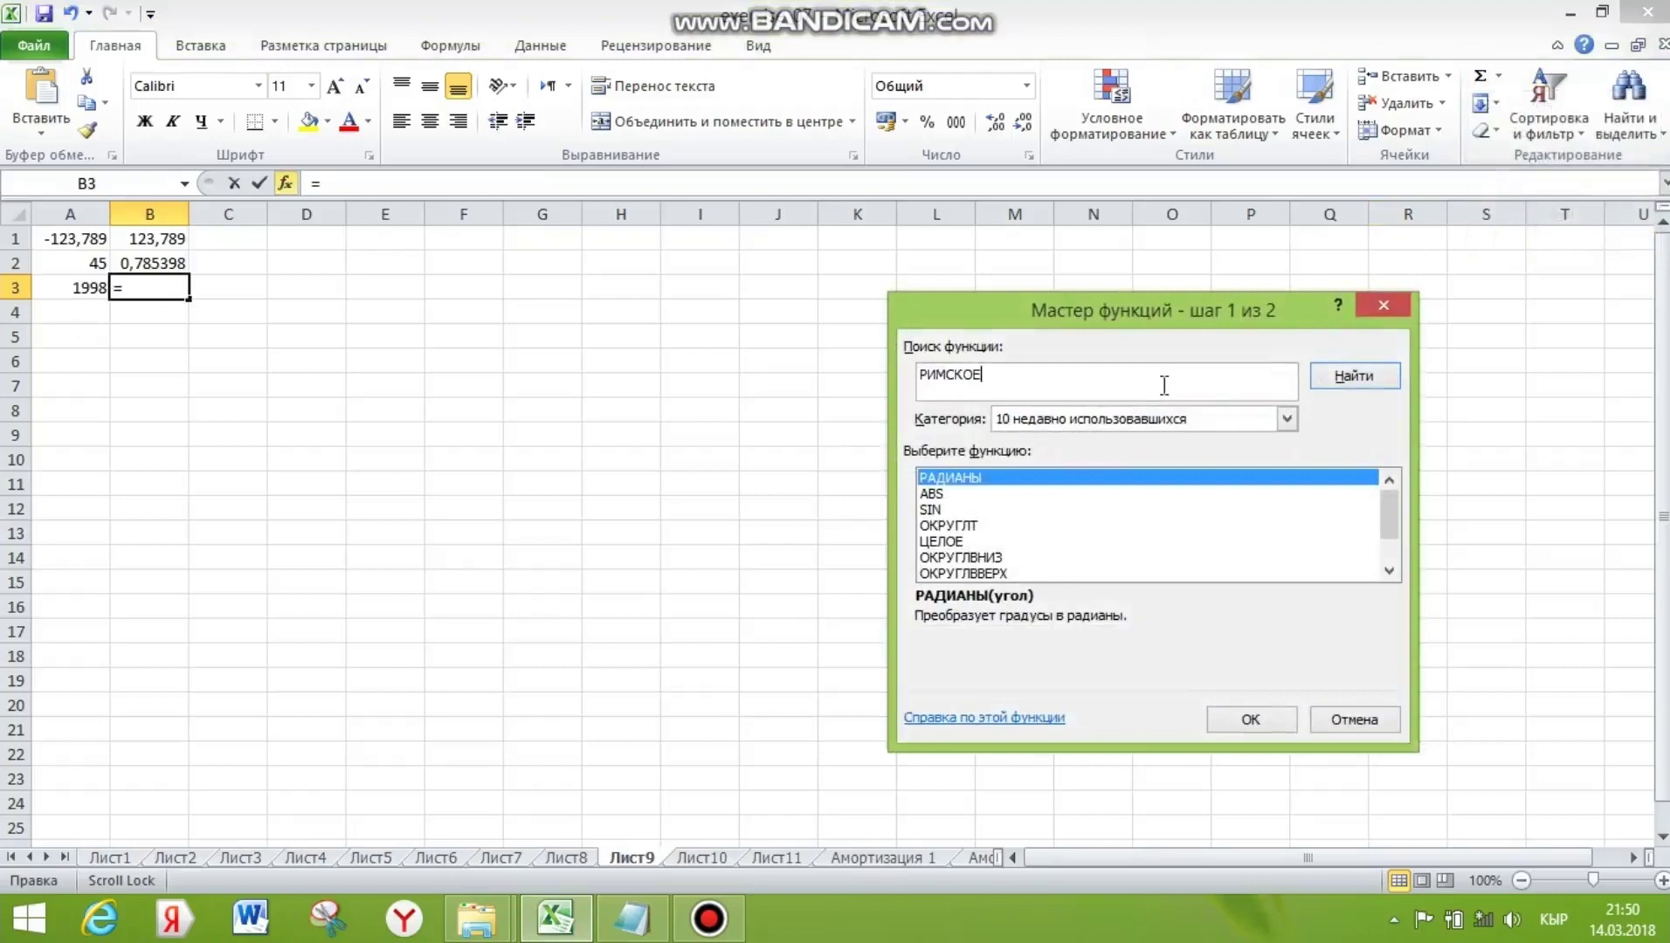
{"action": "left_click", "coordinate": [1364, 381]}
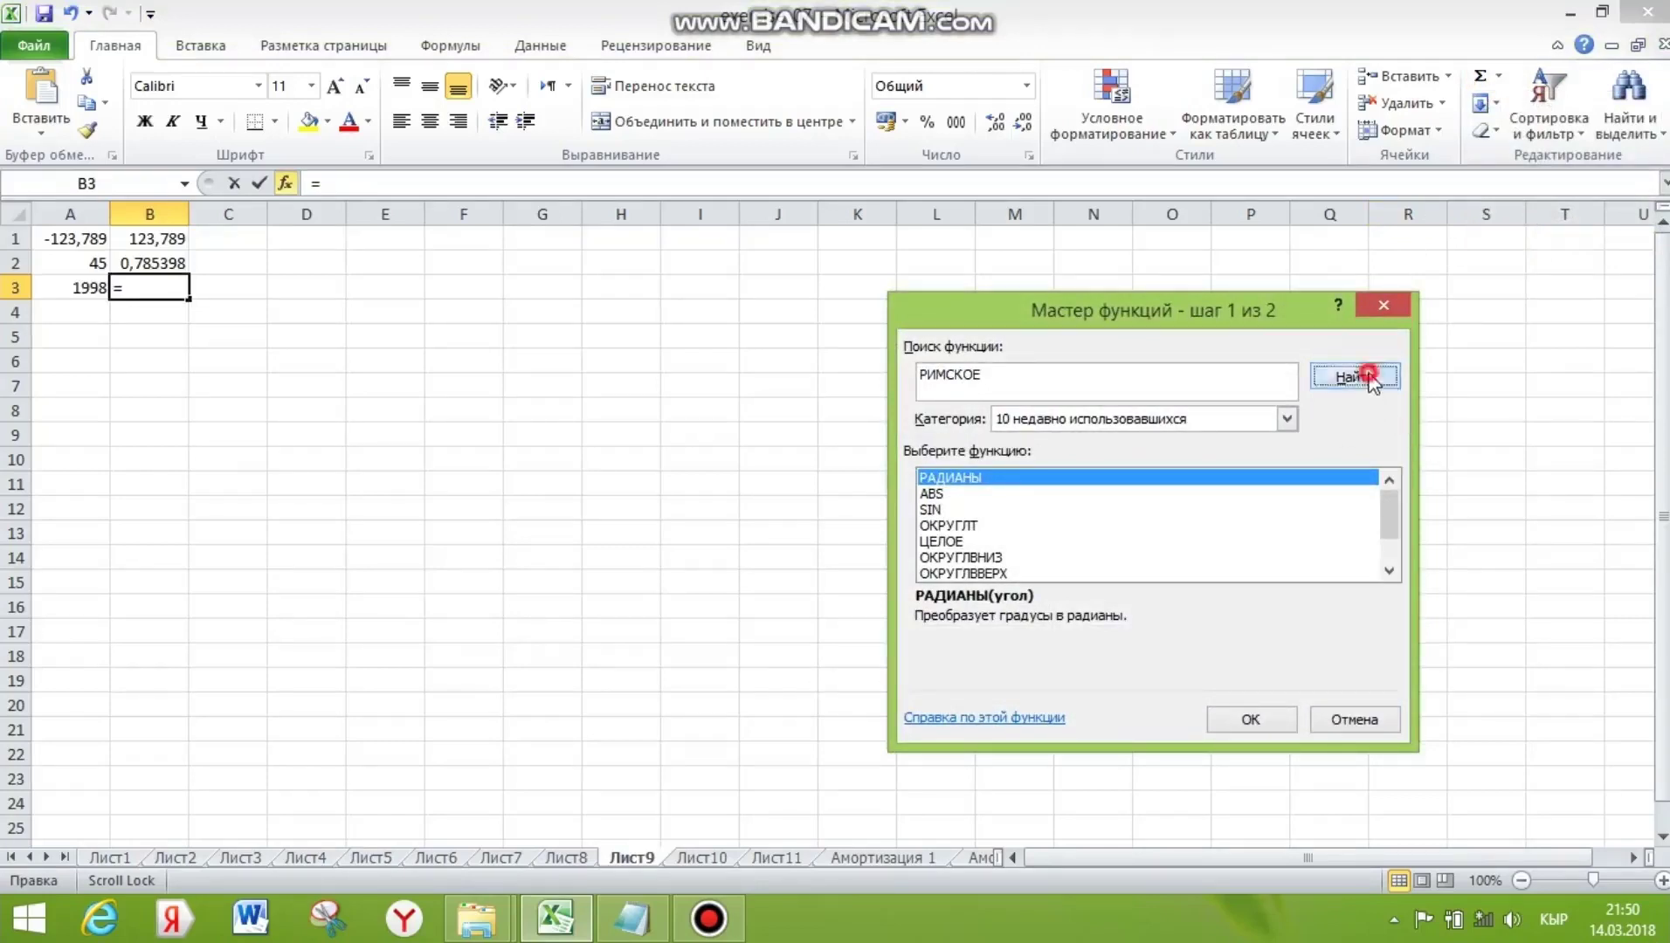
{"action": "left_click", "coordinate": [1251, 720]}
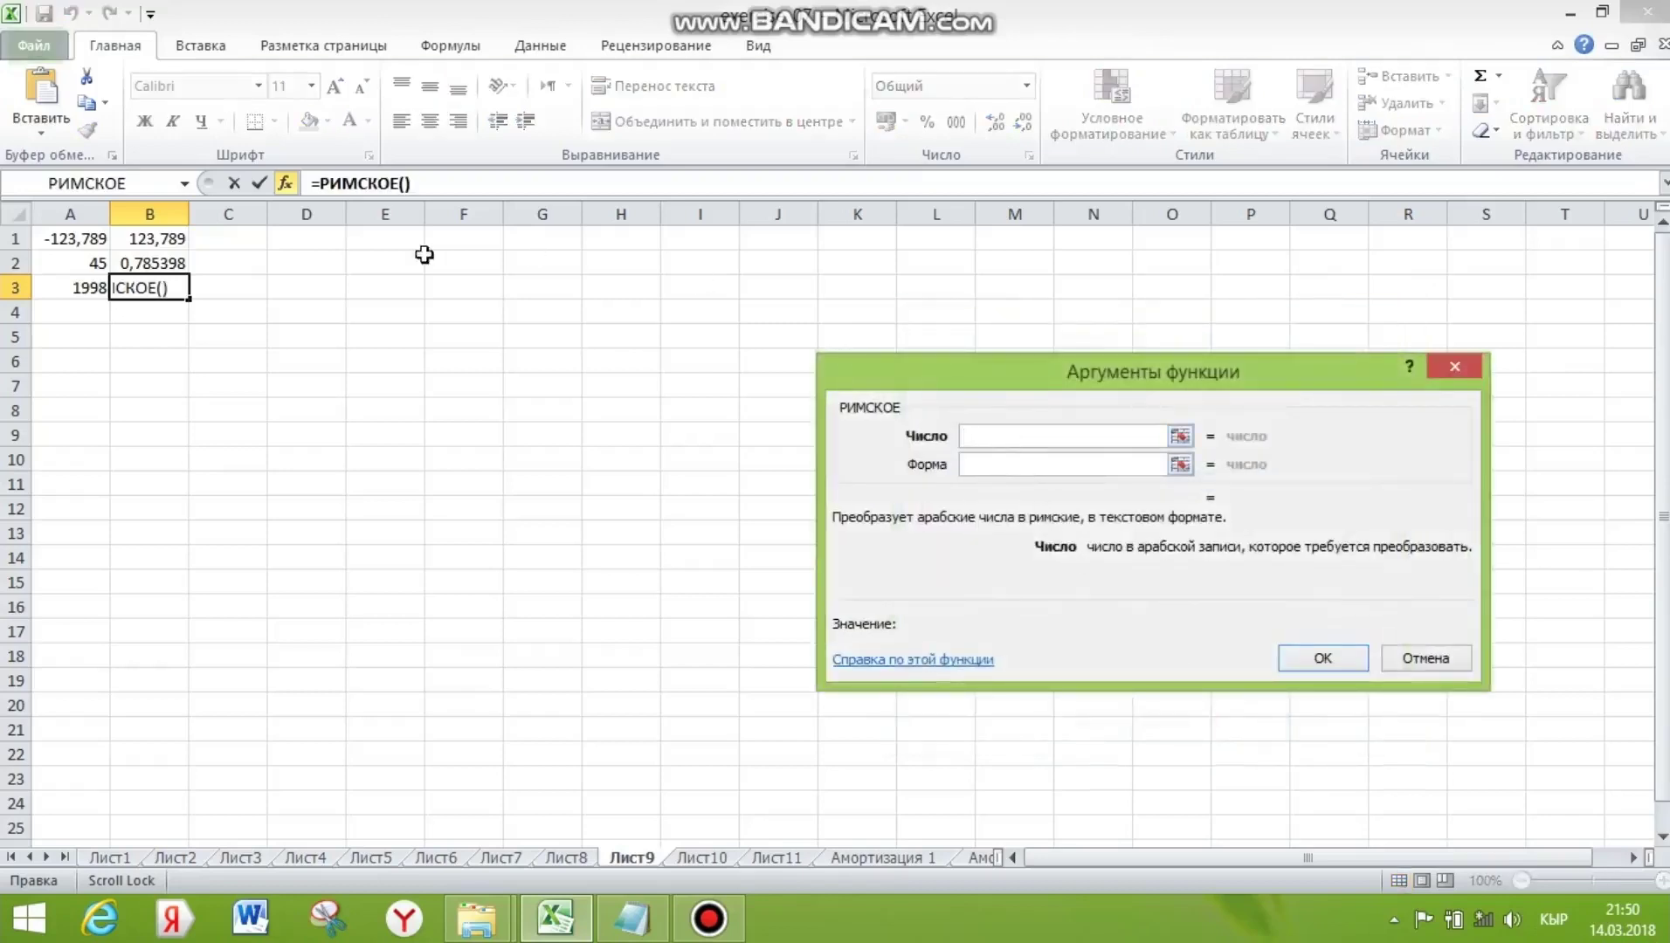
{"action": "left_click", "coordinate": [93, 293]}
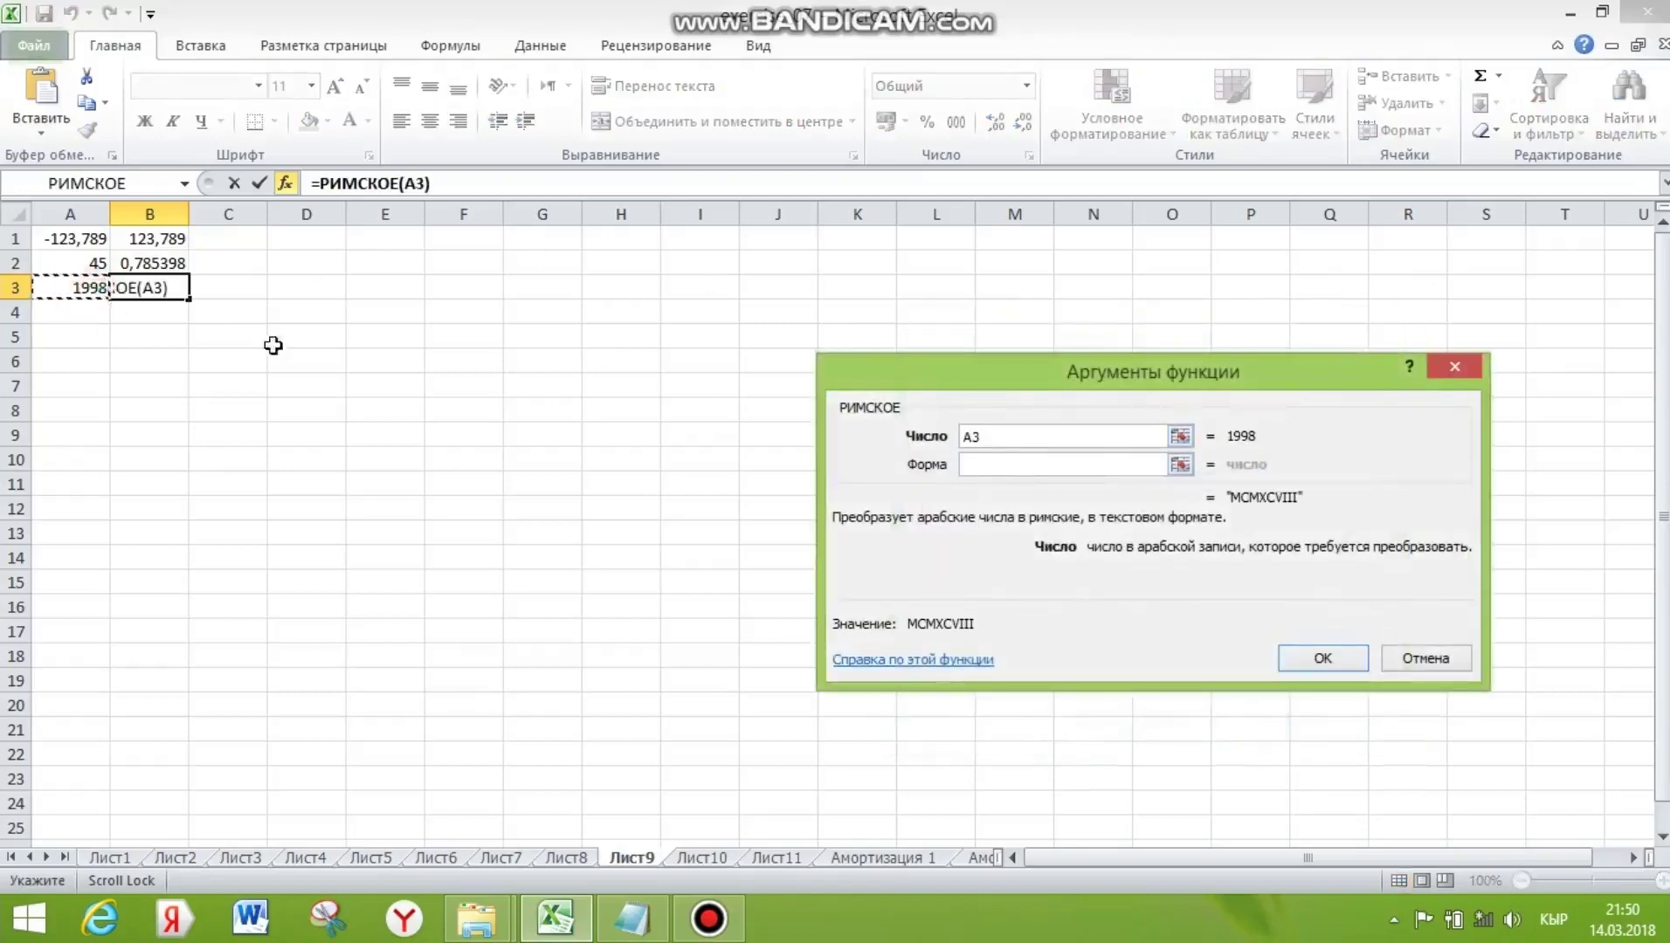
{"action": "left_click", "coordinate": [1339, 658]}
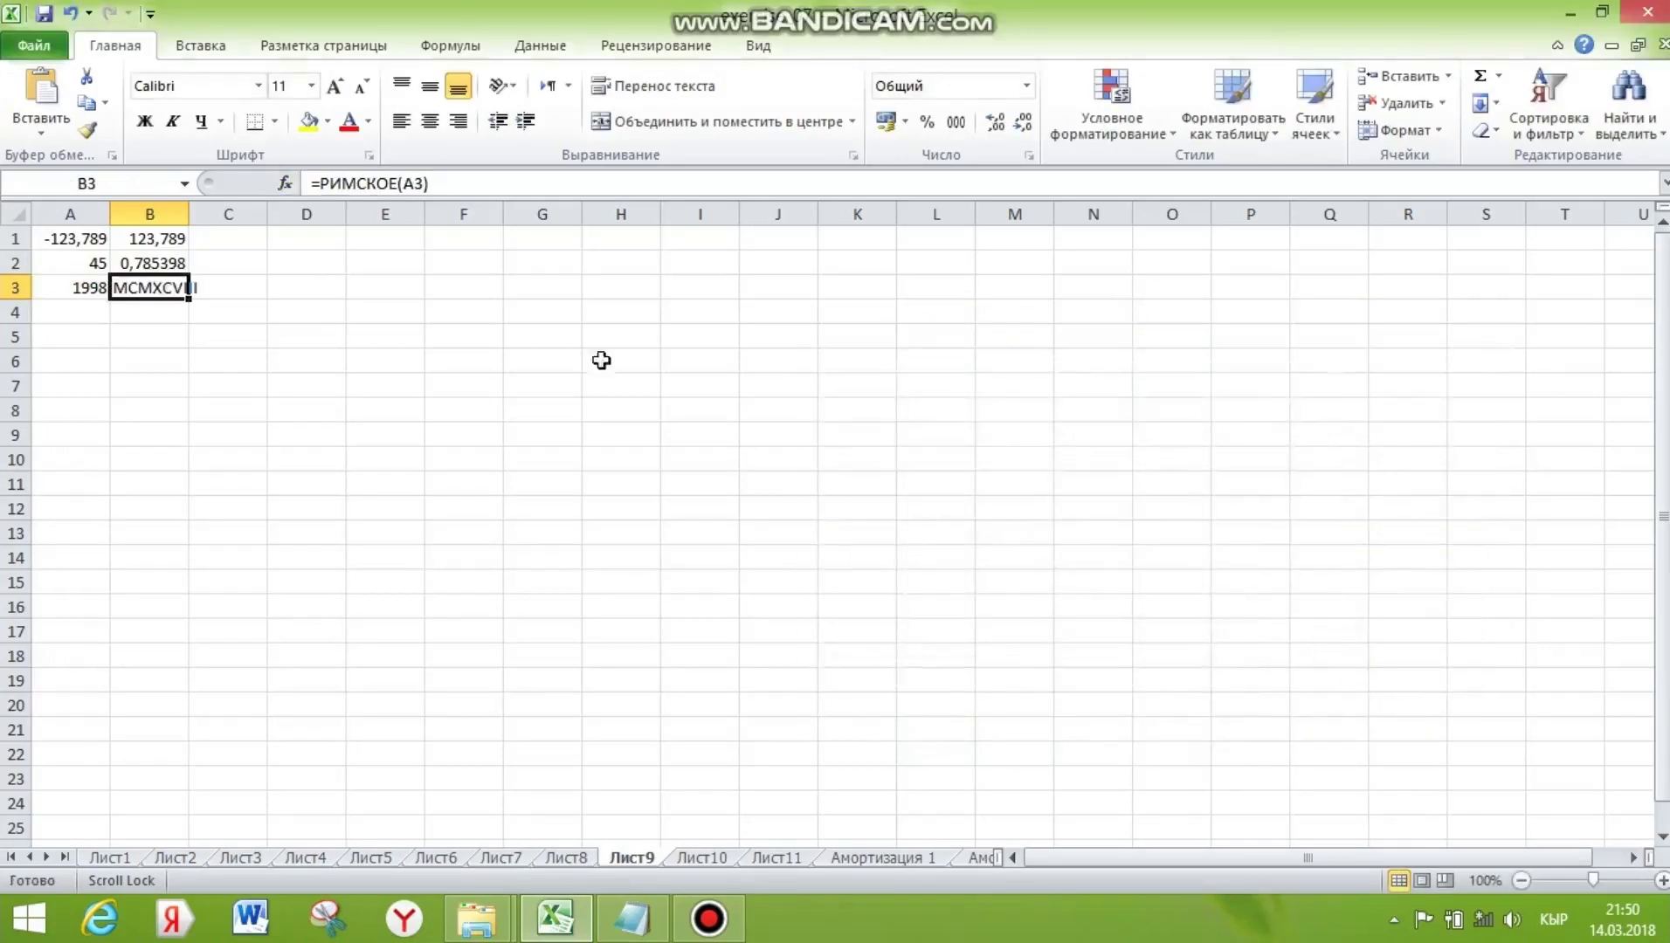
Widen column B so the whole Roman numeral in B3 fits inside its cell
{"action": "left_click_drag", "start_coordinate": [188, 215], "coordinate": [249, 216]}
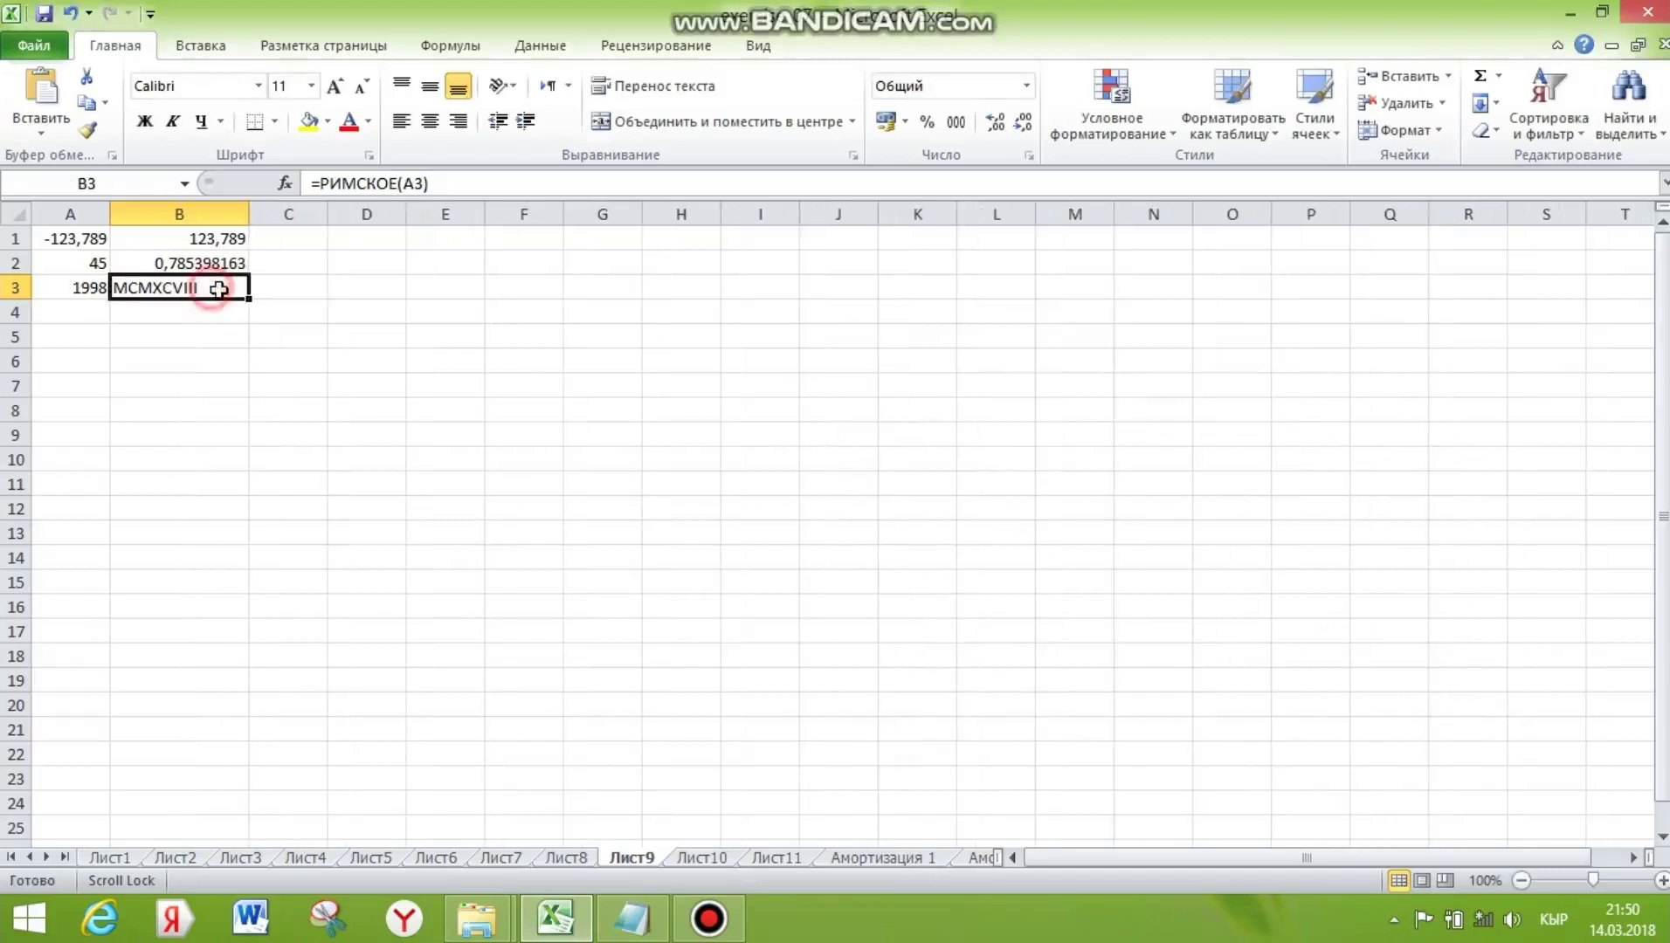
{"action": "left_click", "coordinate": [291, 290]}
{"action": "left_click", "coordinate": [214, 288]}
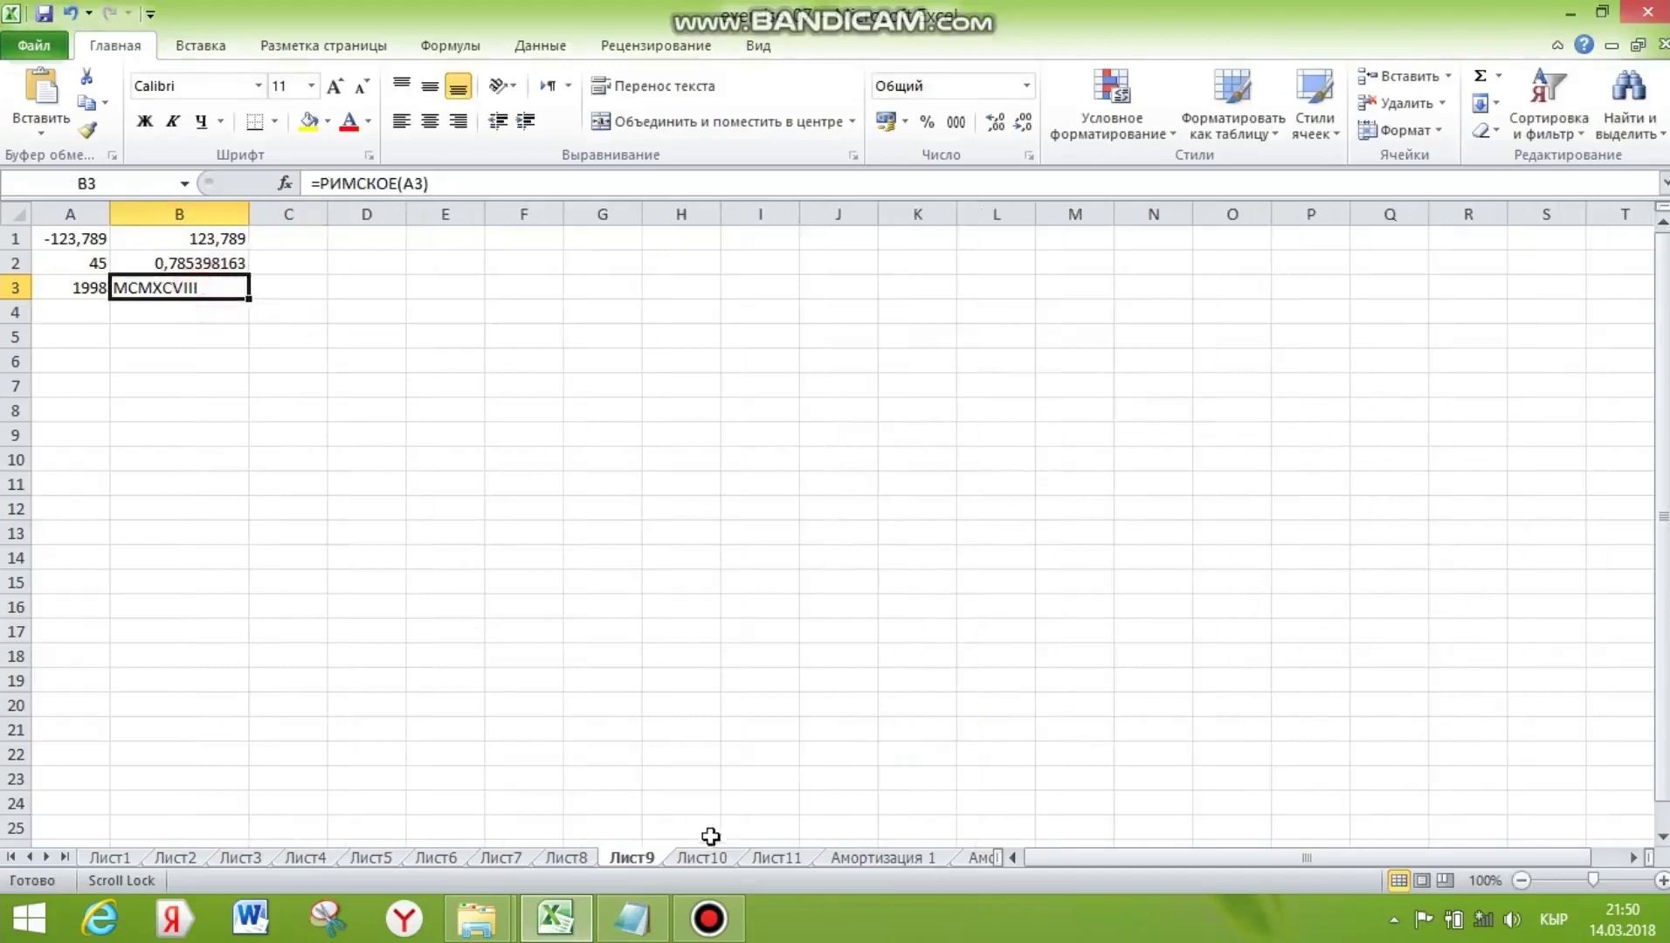
On Лист10, search for the СРЗНАЧ function and insert it into E1, beside the first average label
{"action": "left_click", "coordinate": [697, 860]}
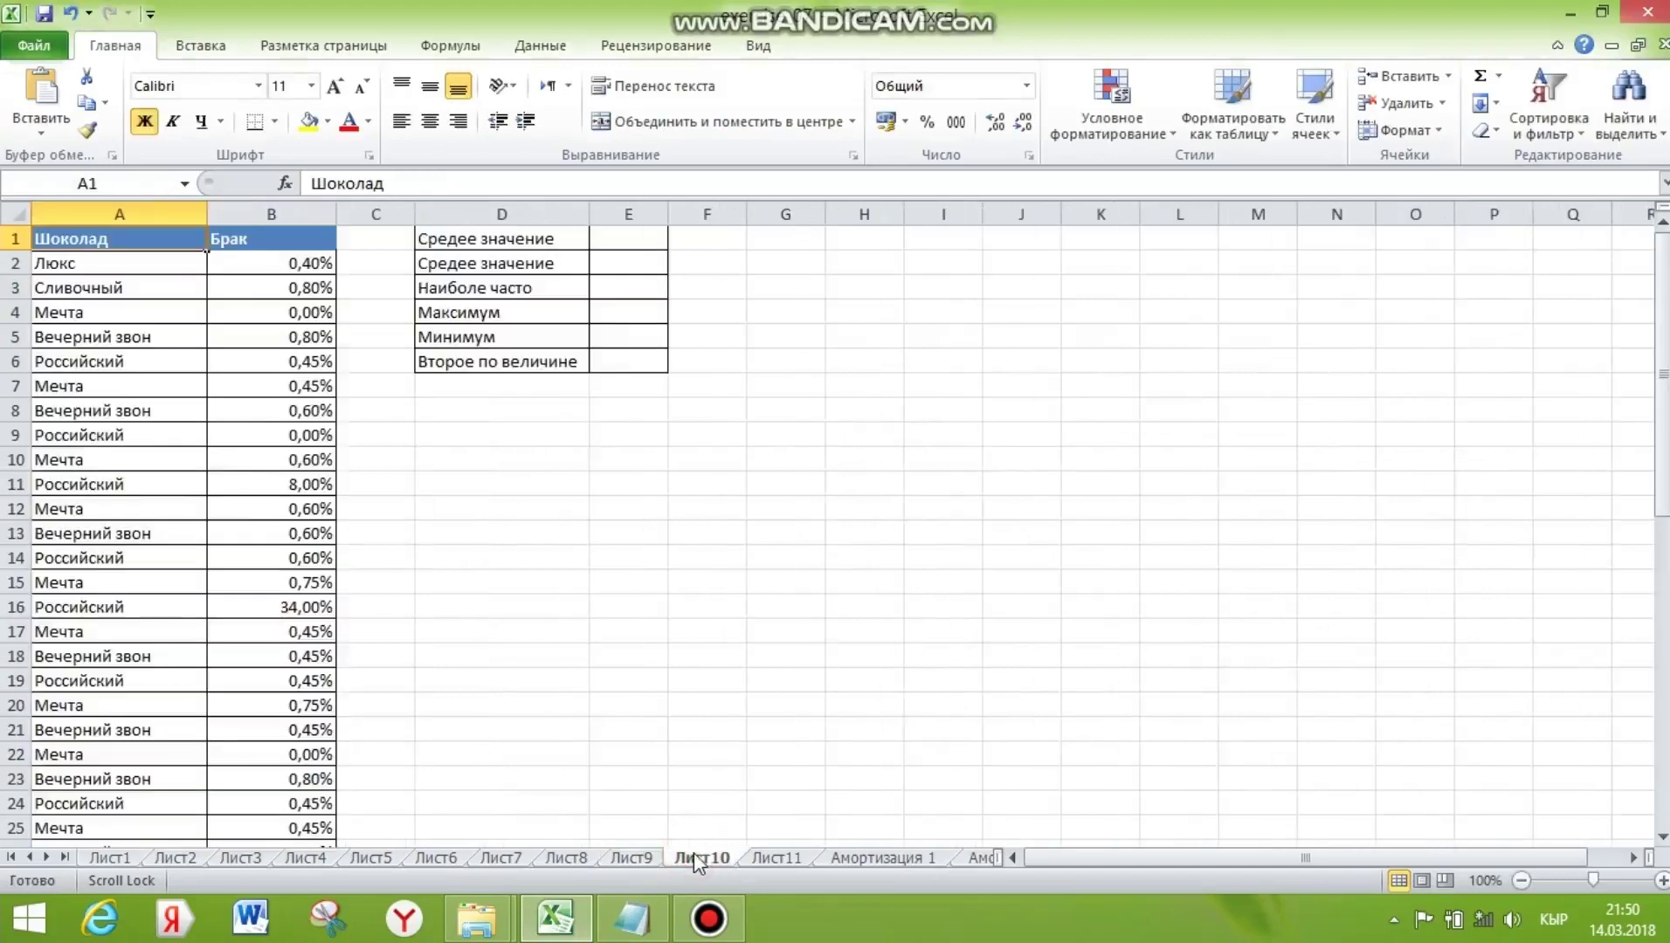
{"action": "left_click", "coordinate": [628, 239]}
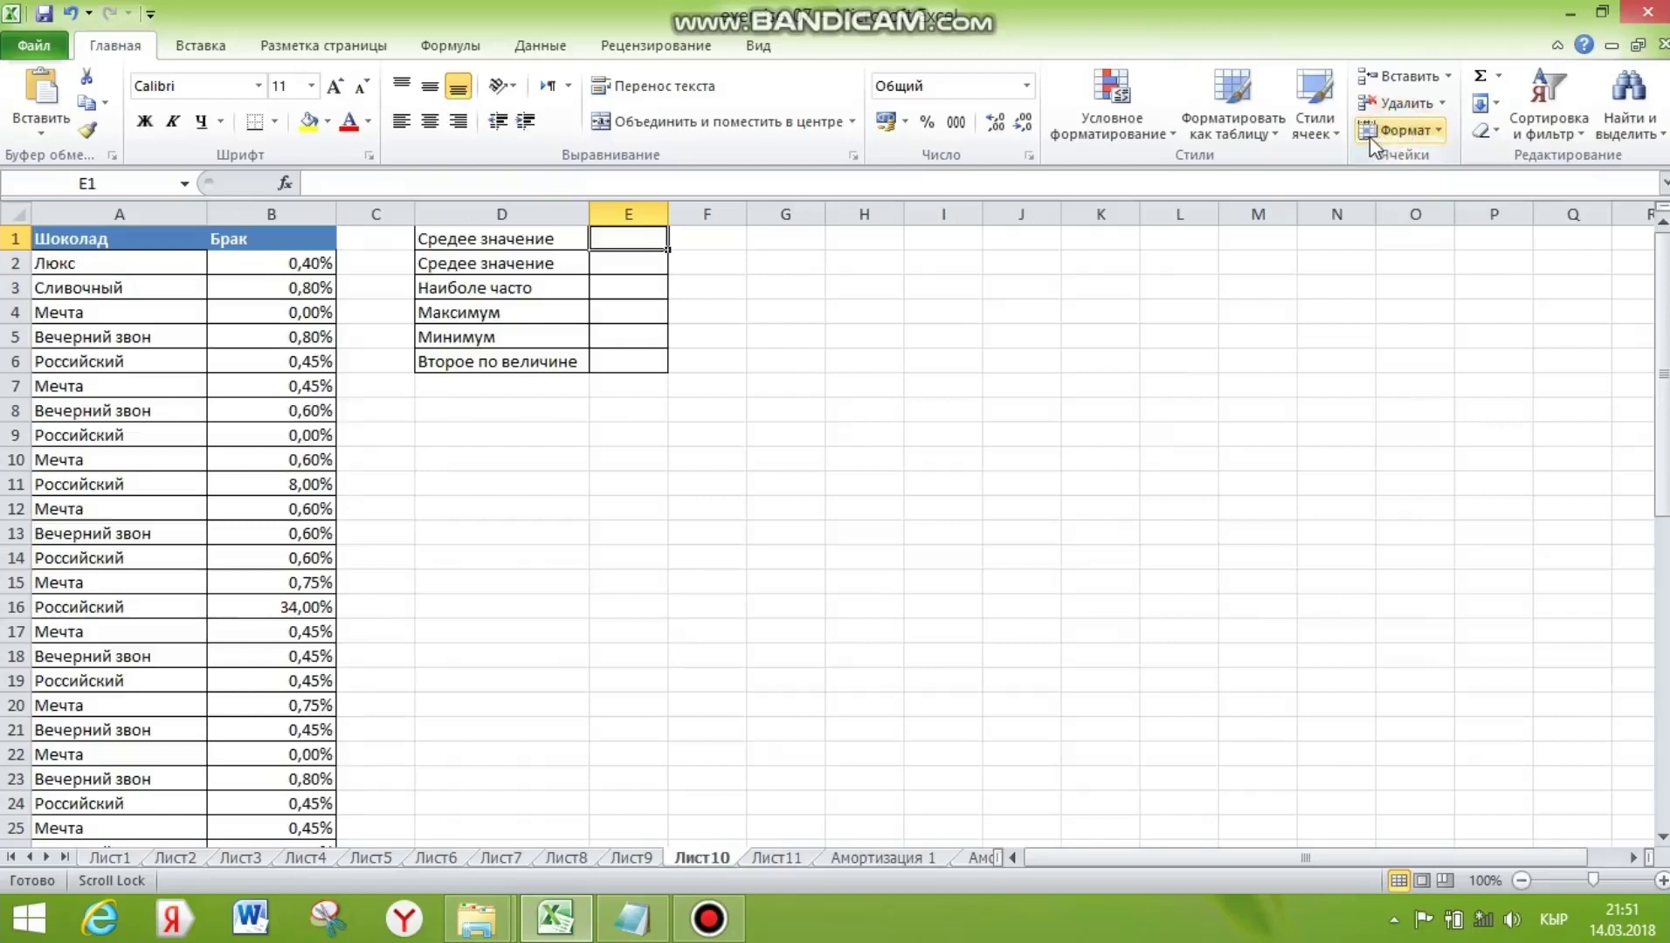
{"action": "left_click", "coordinate": [1500, 83]}
{"action": "left_click", "coordinate": [1541, 248]}
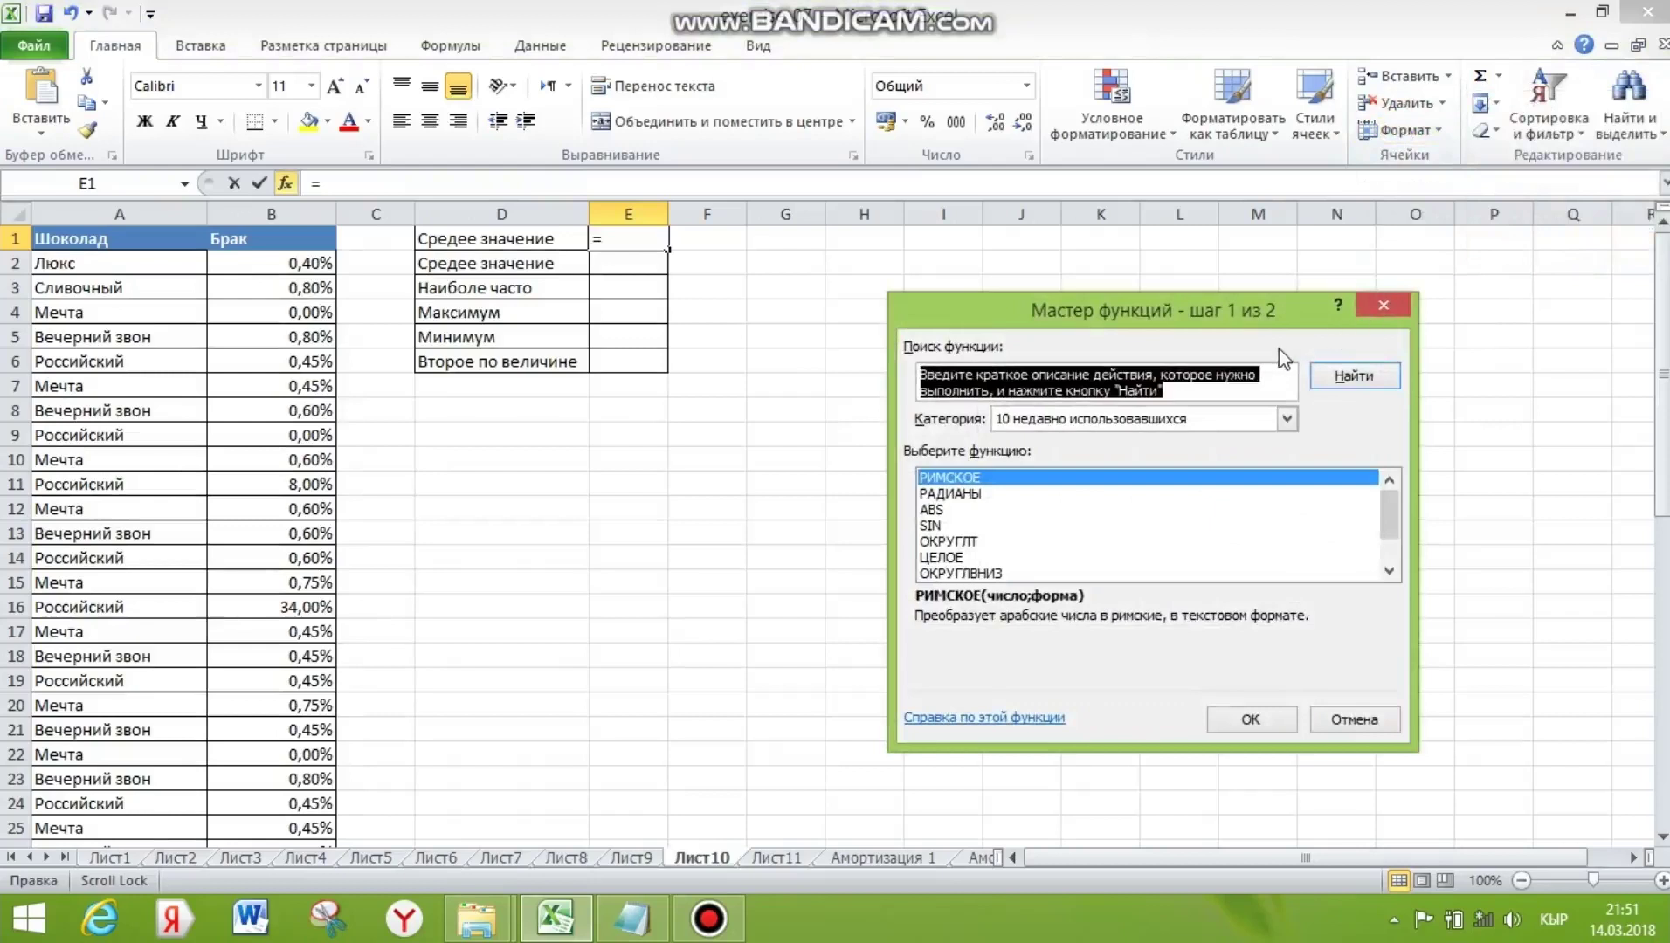
{"action": "type", "text": "СРЗНАЧ"}
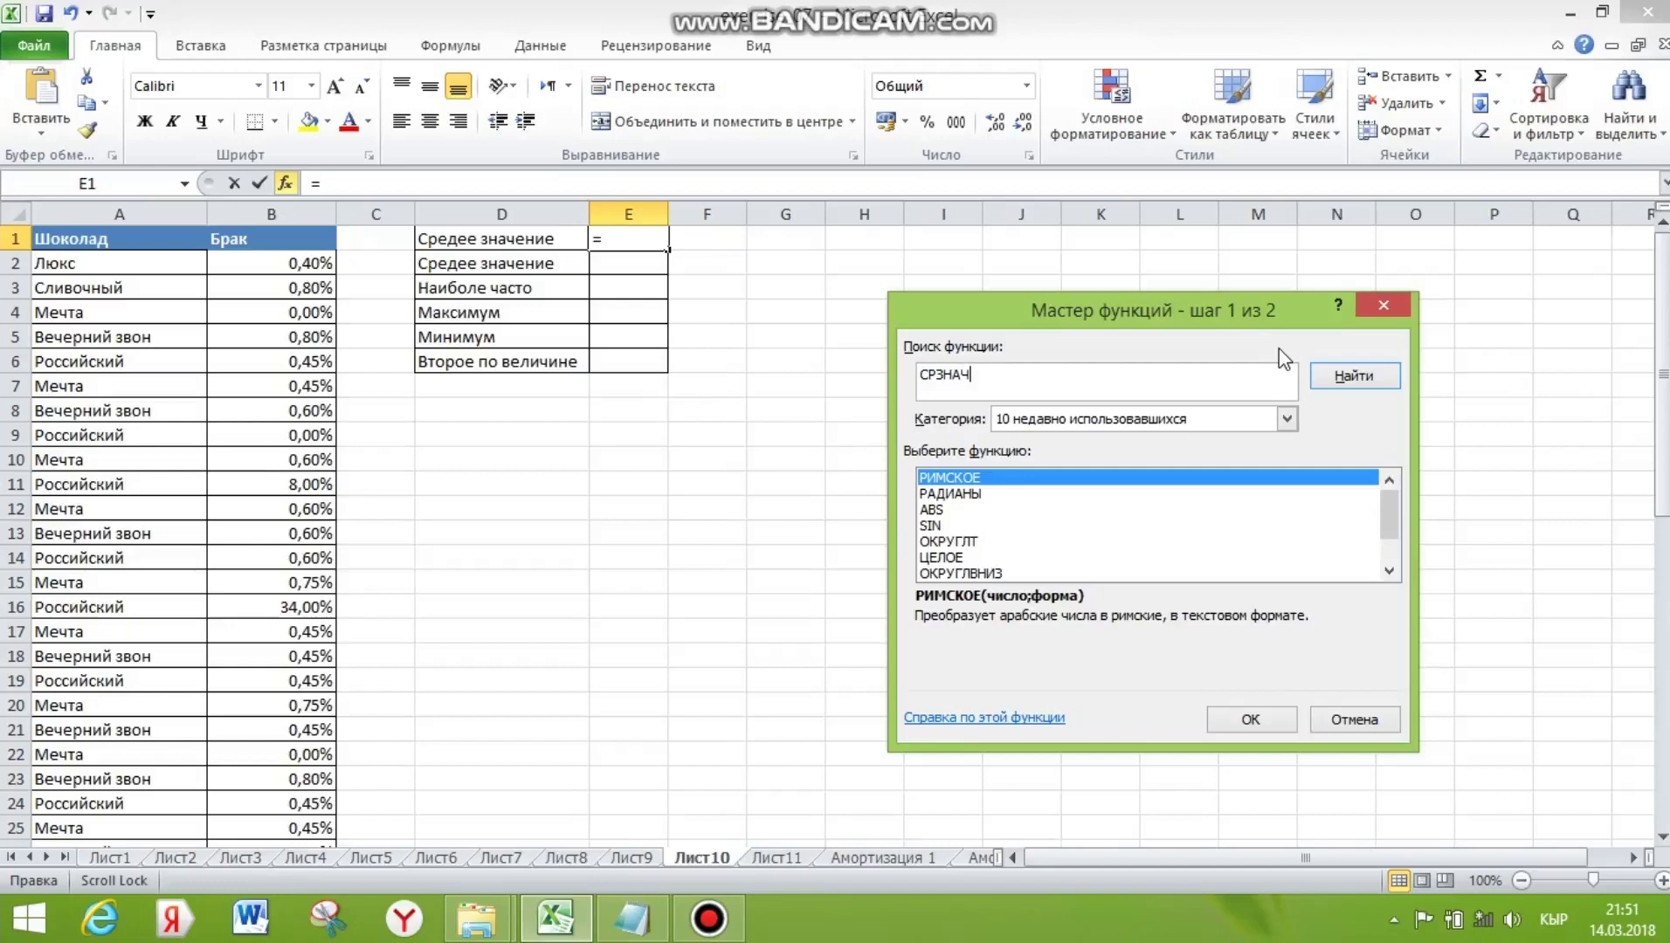
{"action": "left_click", "coordinate": [1362, 377]}
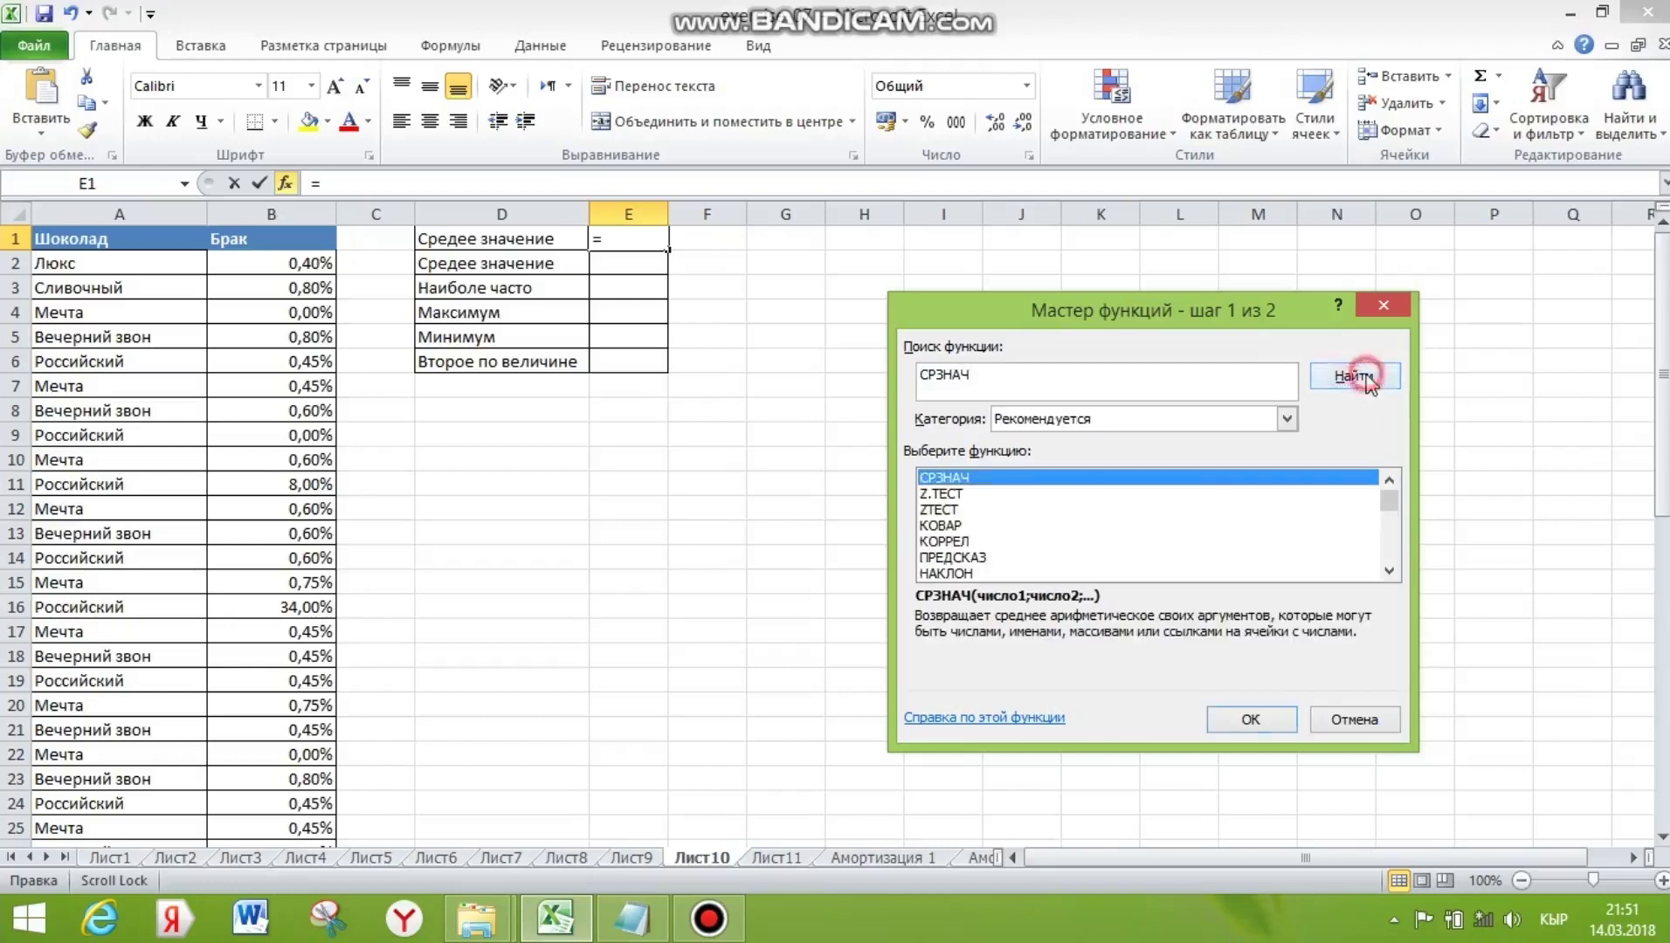
{"action": "left_click", "coordinate": [1247, 723]}
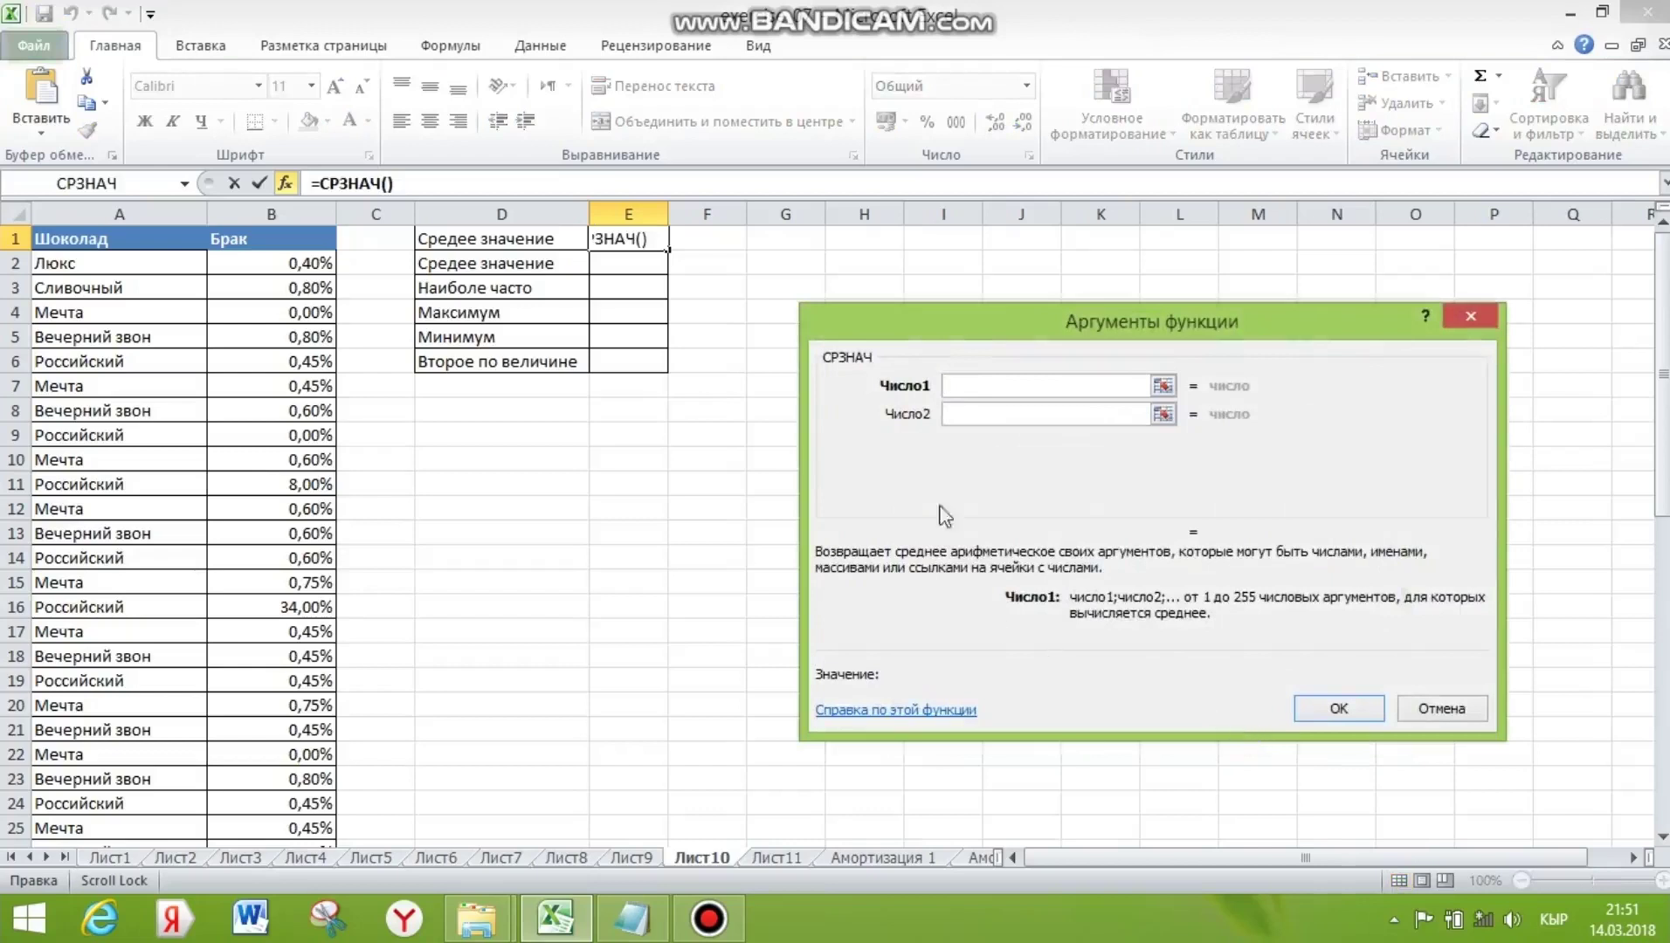
Complete the СРЗНАЧ formula in E1 with the range B2:B52 as Число1
{"action": "type", "text": "И"}
{"action": "key", "text": "BackSpace"}
{"action": "key", "text": "alt+shift"}
{"action": "type", "text": "B2"}
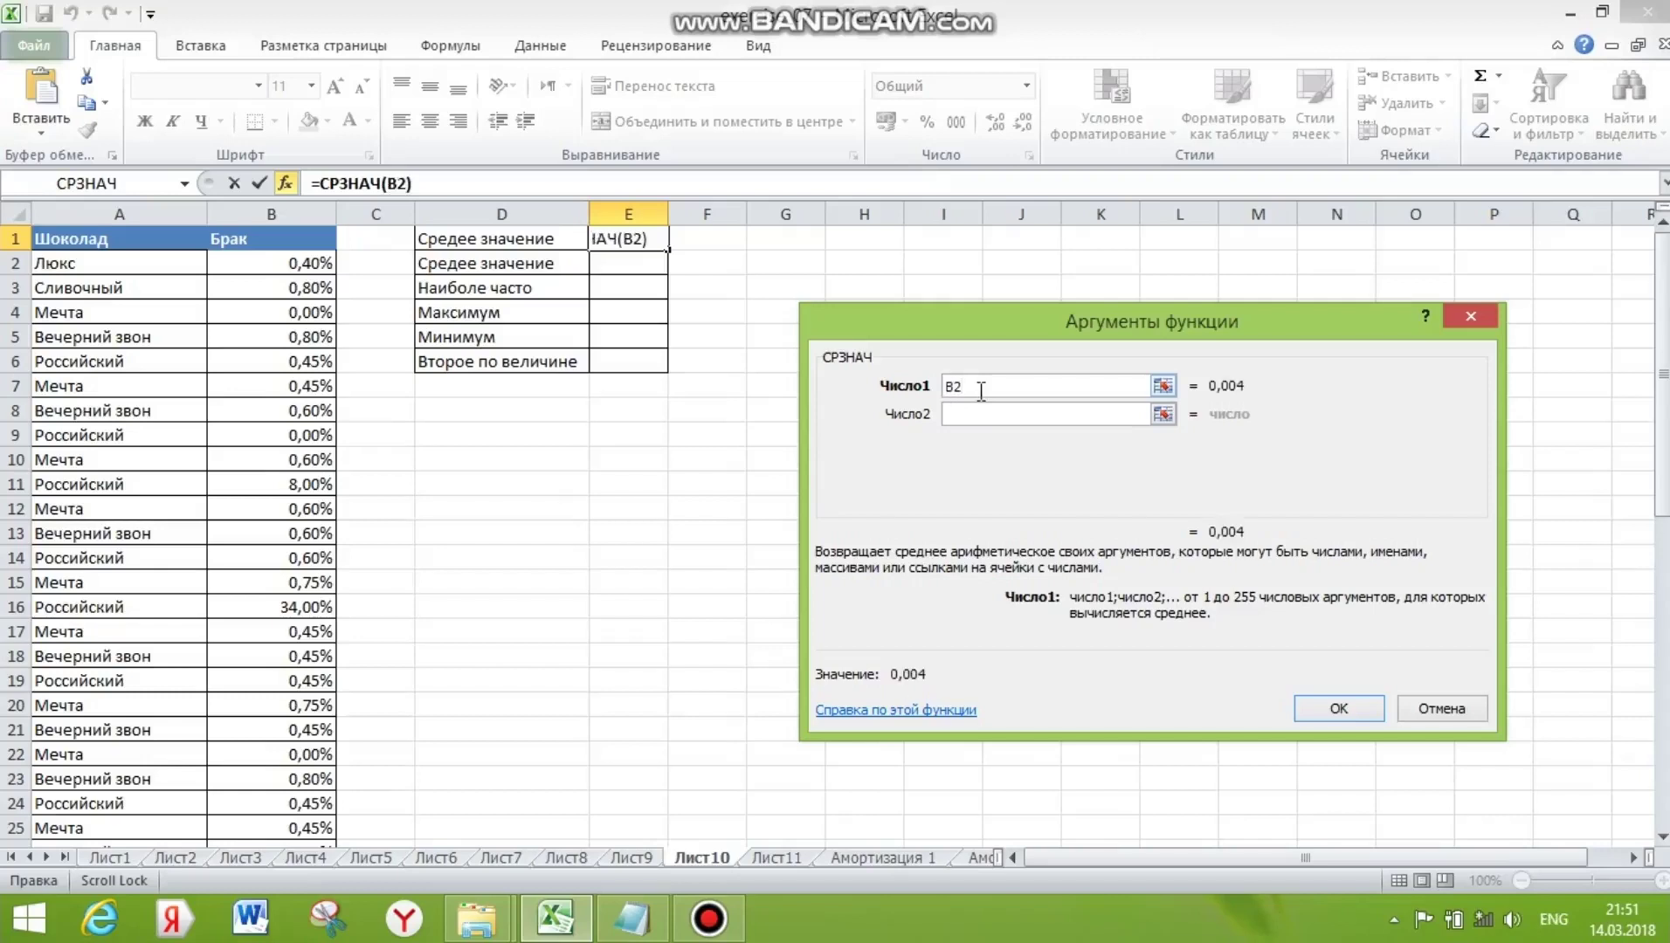
{"action": "type", "text": ";"}
{"action": "type", "text": ":"}
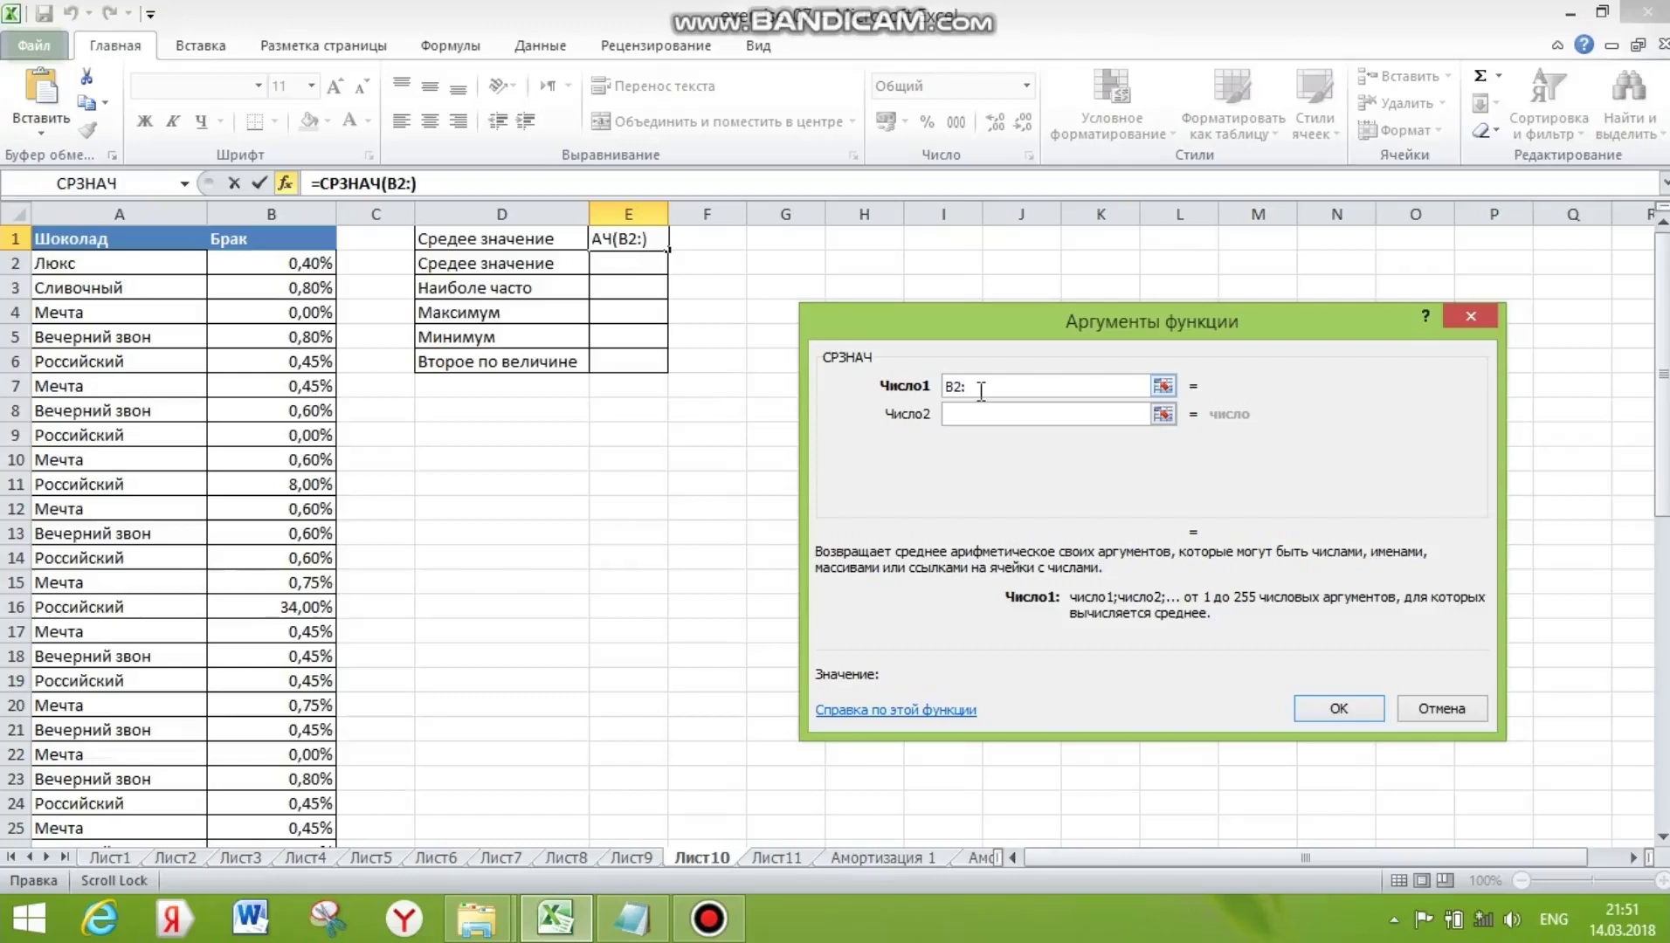
{"action": "type", "text": "B52"}
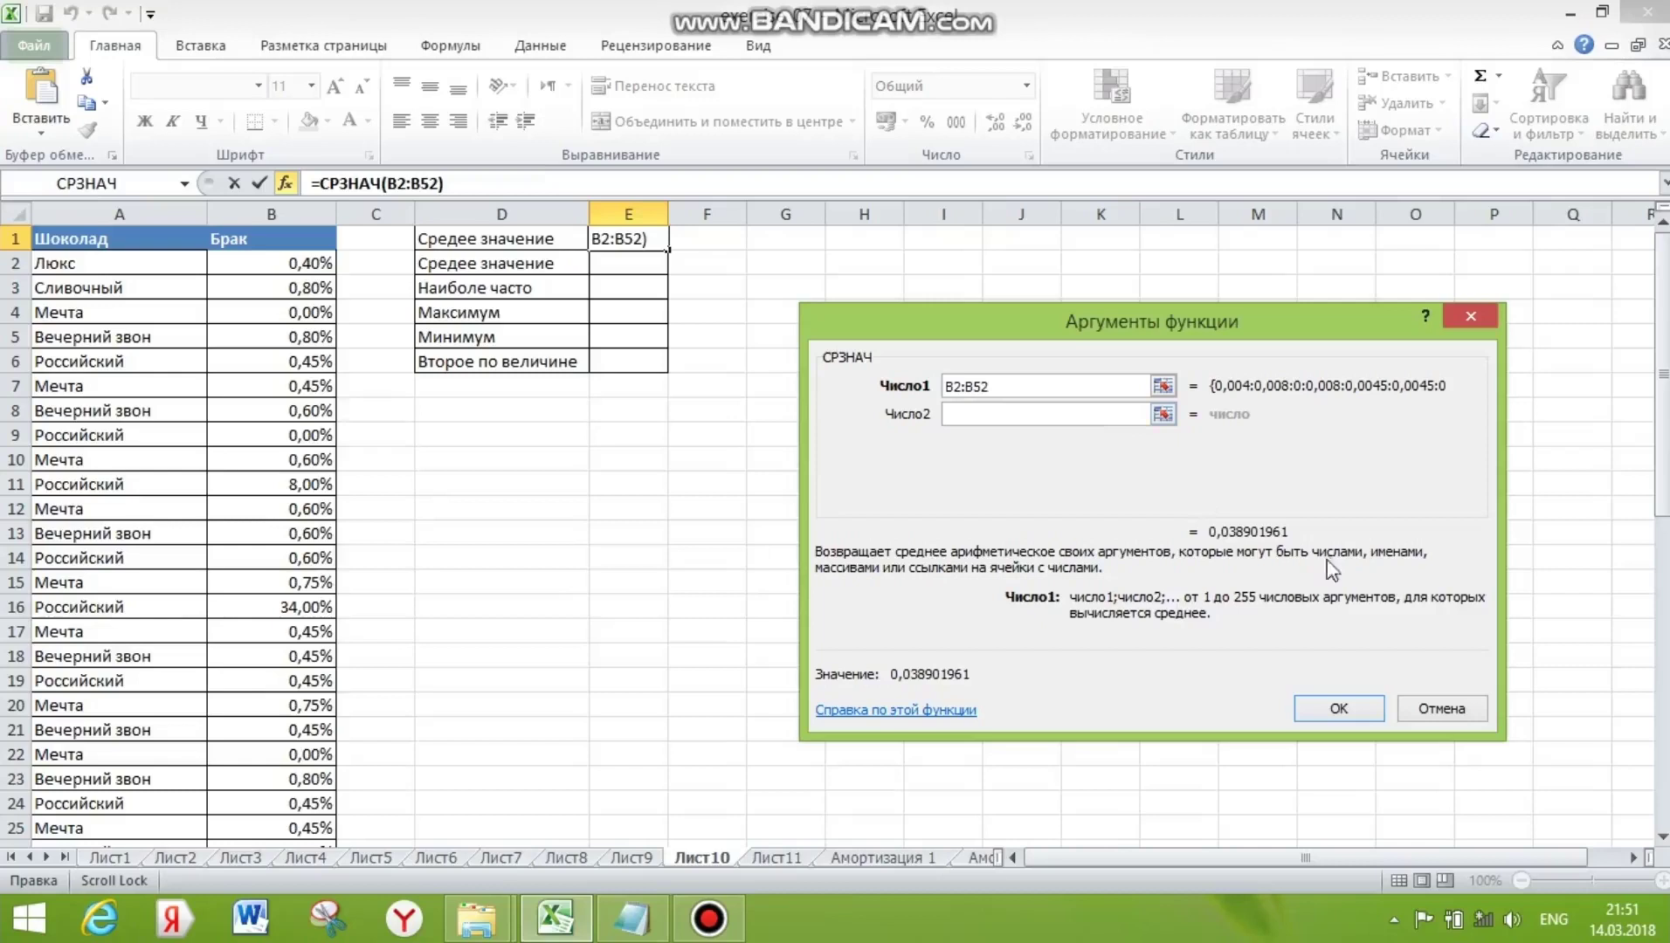
{"action": "left_click", "coordinate": [1338, 710]}
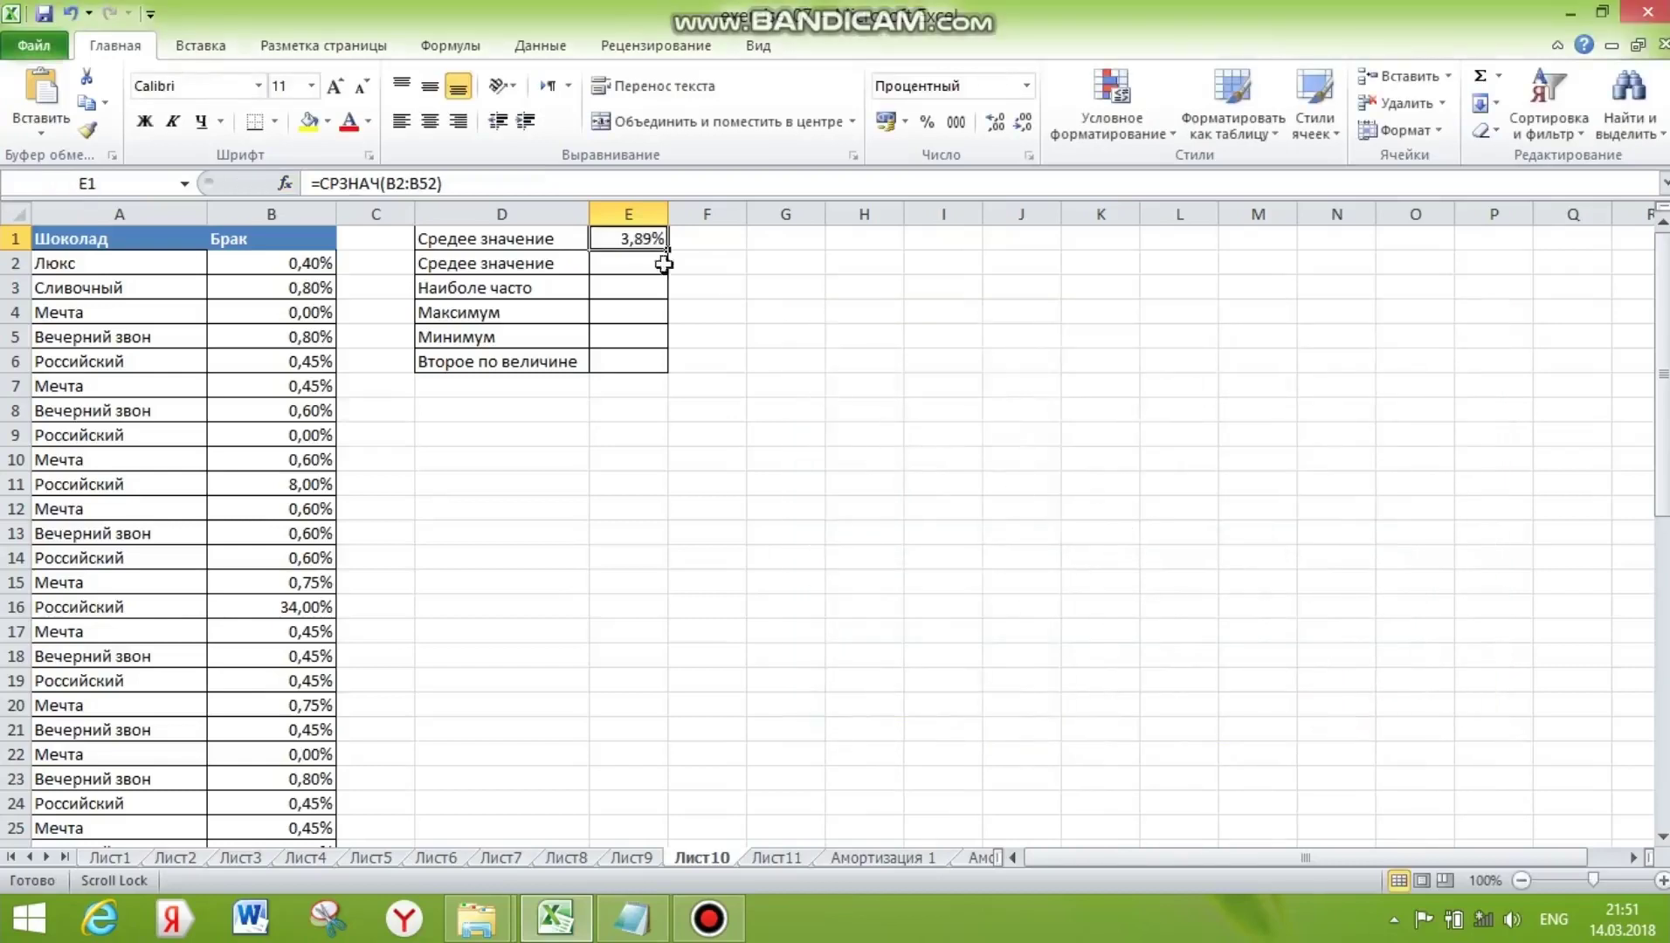
Search for the УРЕЗСРЕДНЕЕ function and insert it into E2, beside the second average label
{"action": "left_click", "coordinate": [635, 264]}
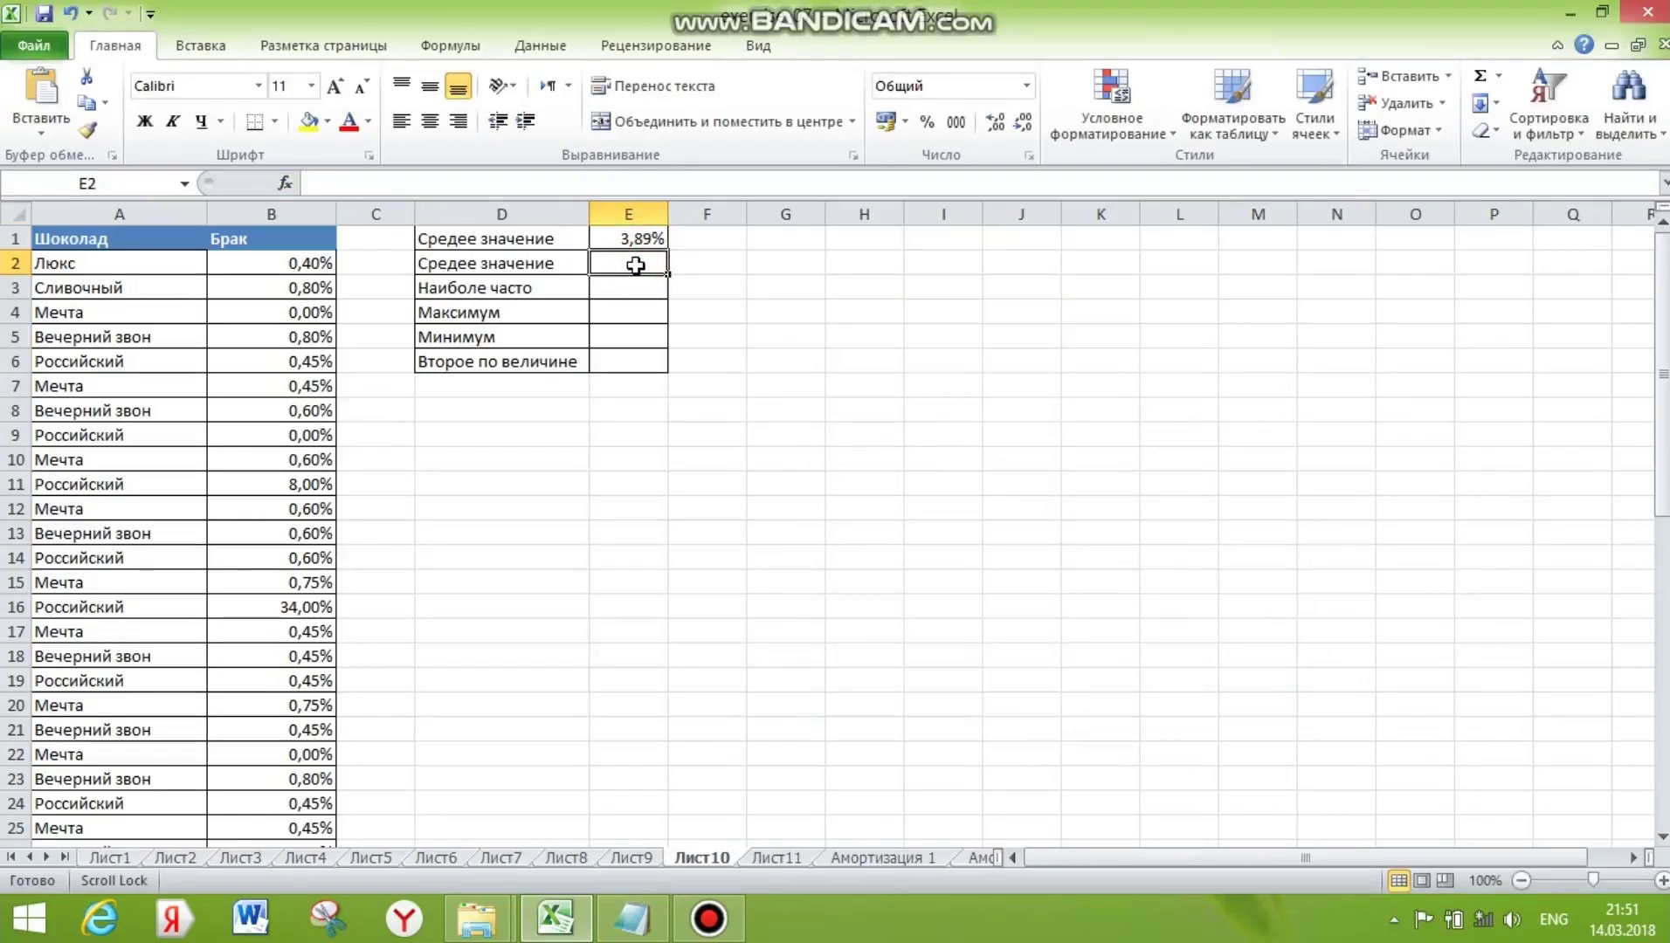
{"action": "key", "text": "alt+shift"}
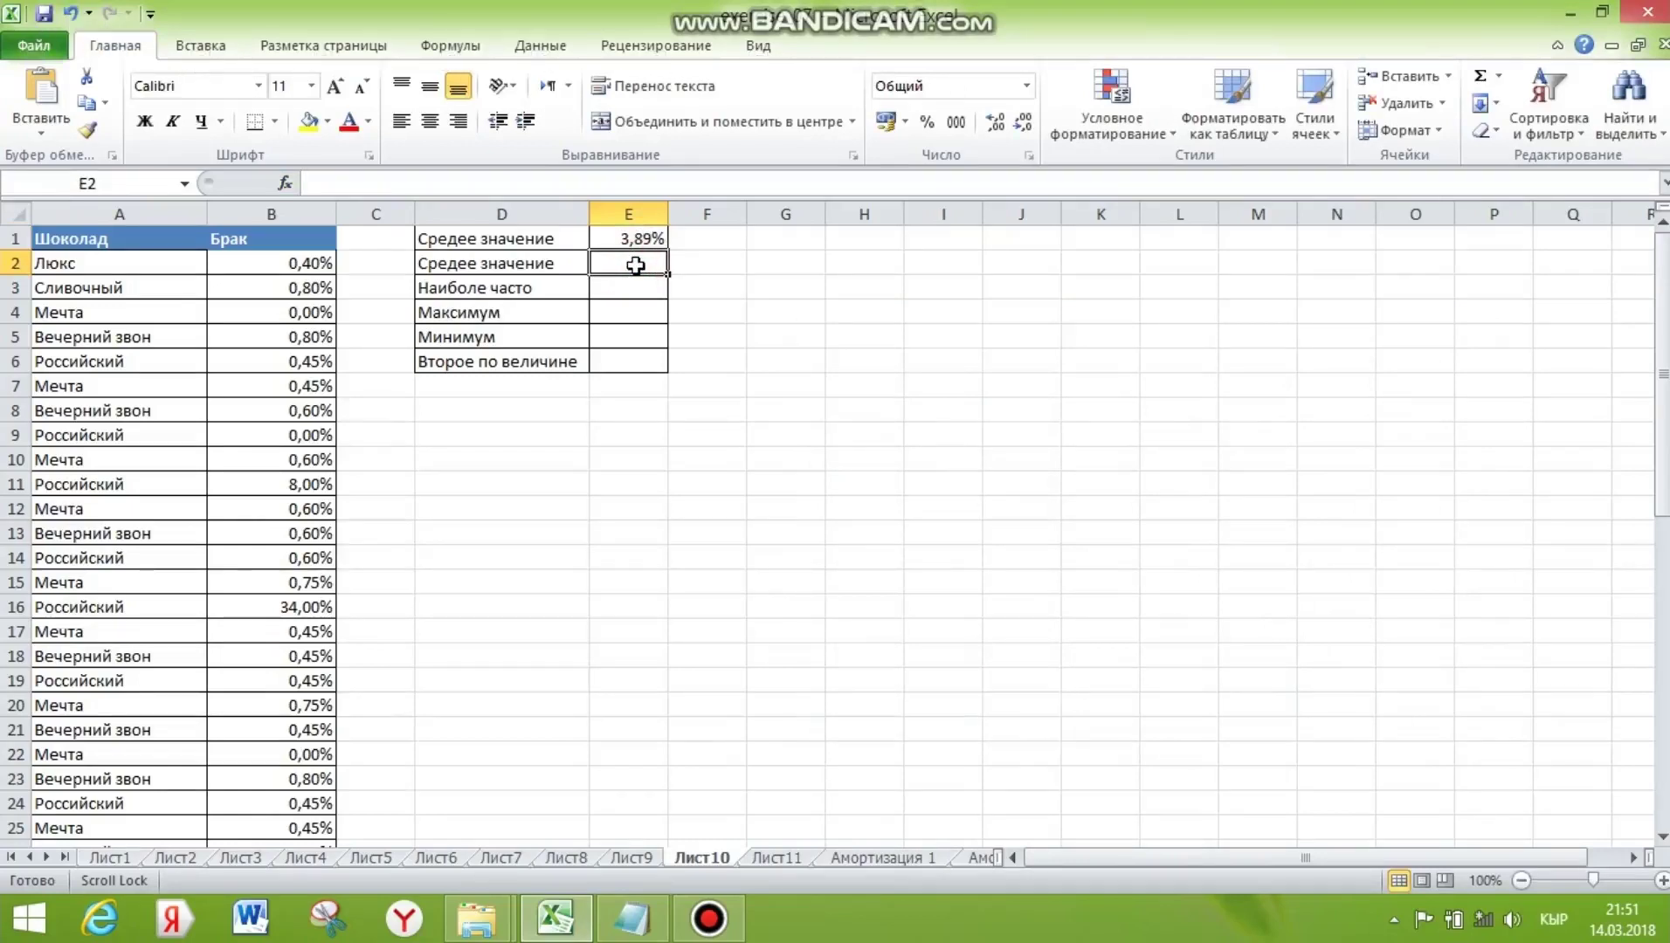
{"action": "left_click", "coordinate": [1501, 79]}
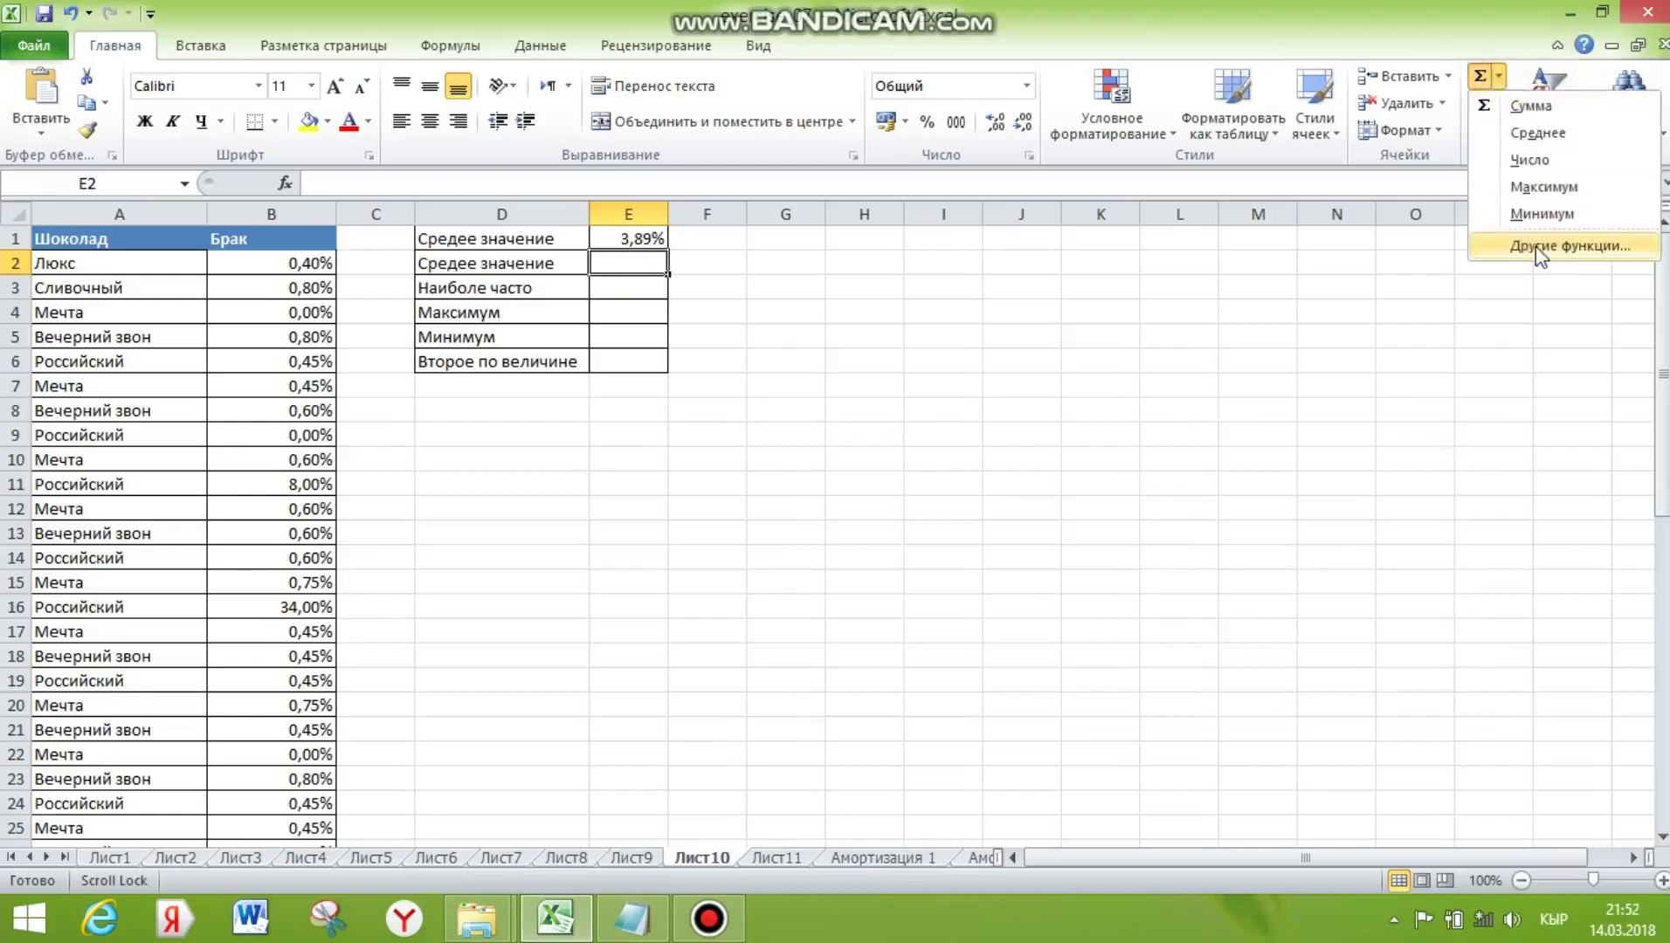
{"action": "left_click", "coordinate": [1535, 246]}
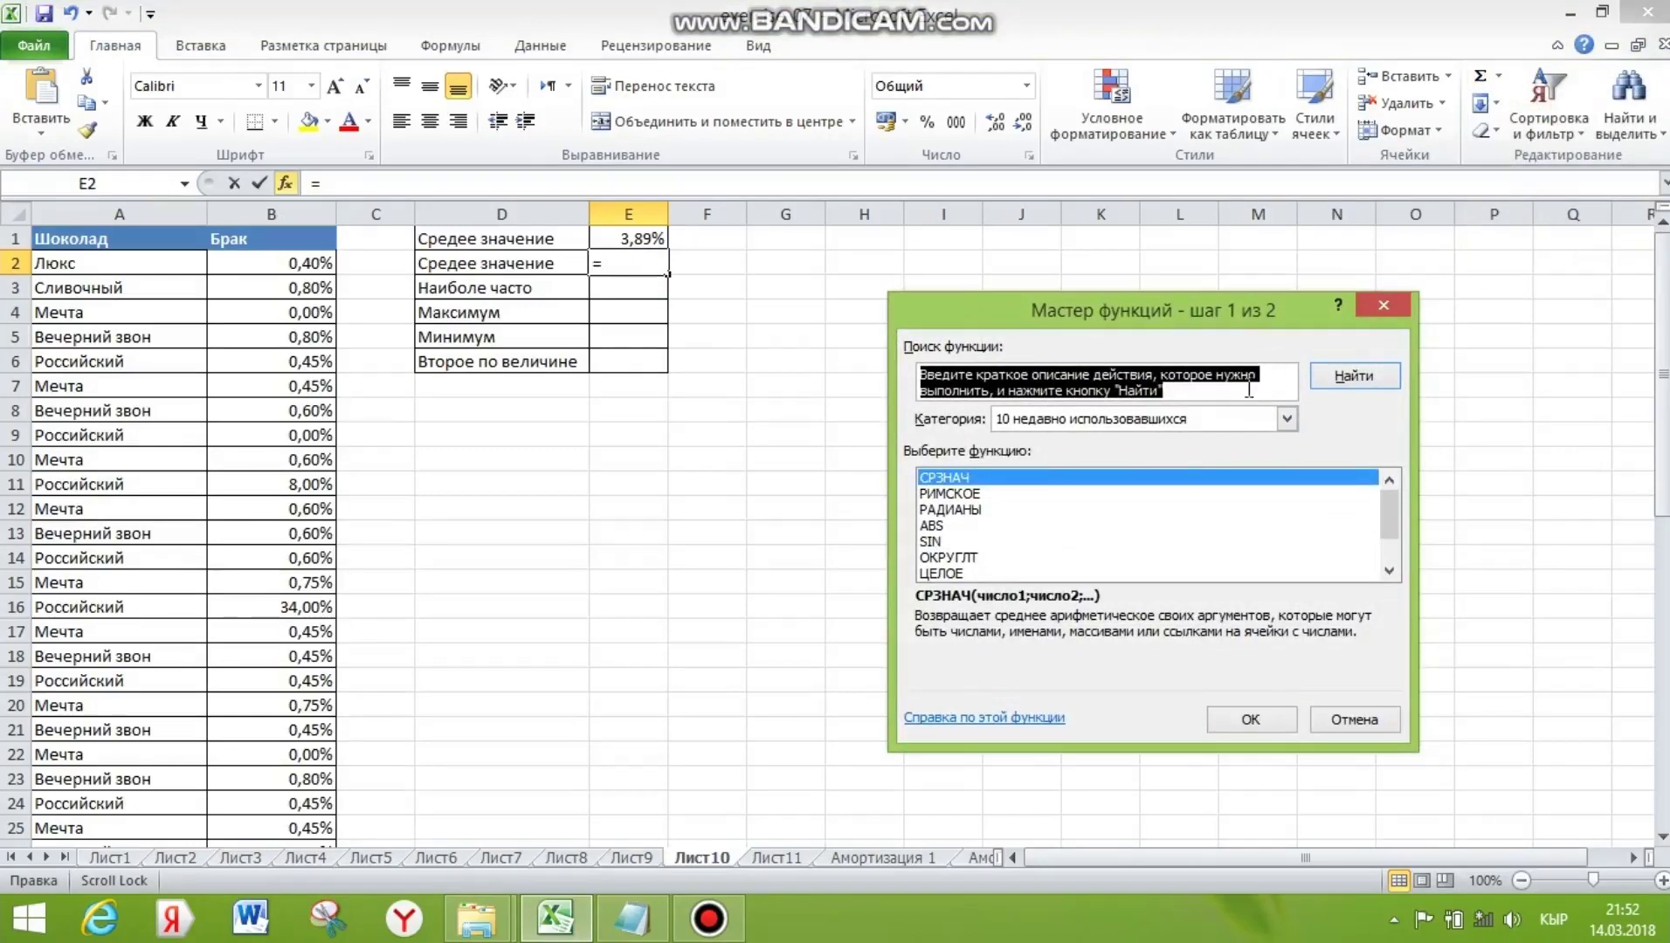
{"action": "type", "text": "у"}
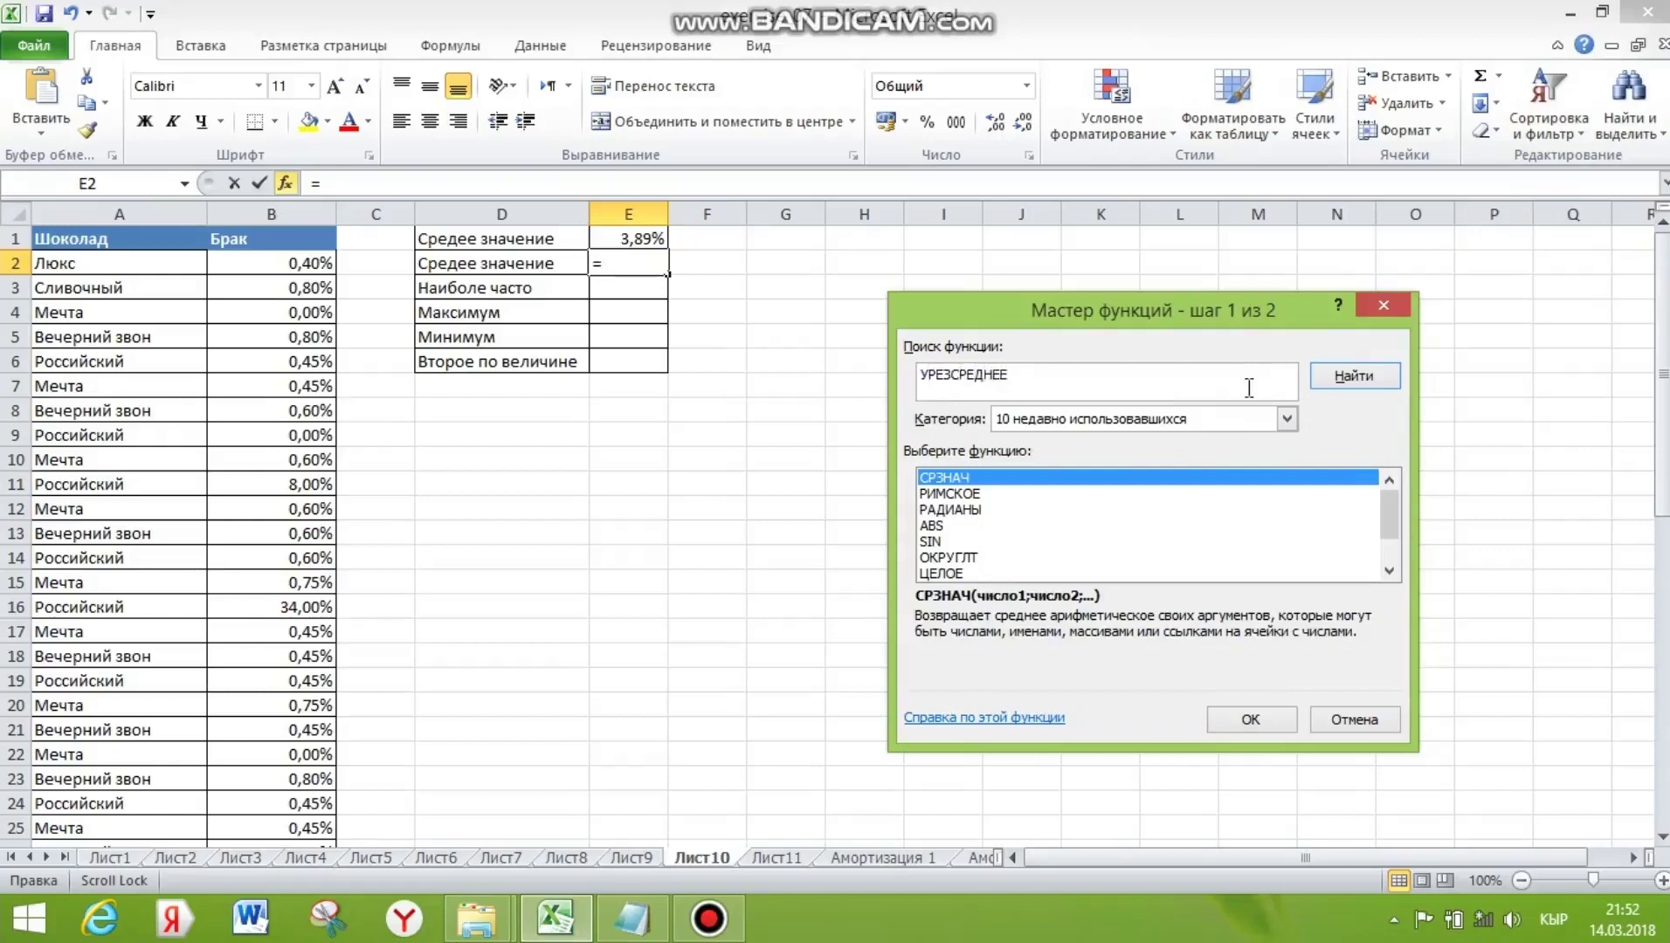
{"action": "left_click", "coordinate": [1363, 378]}
{"action": "left_click", "coordinate": [1244, 721]}
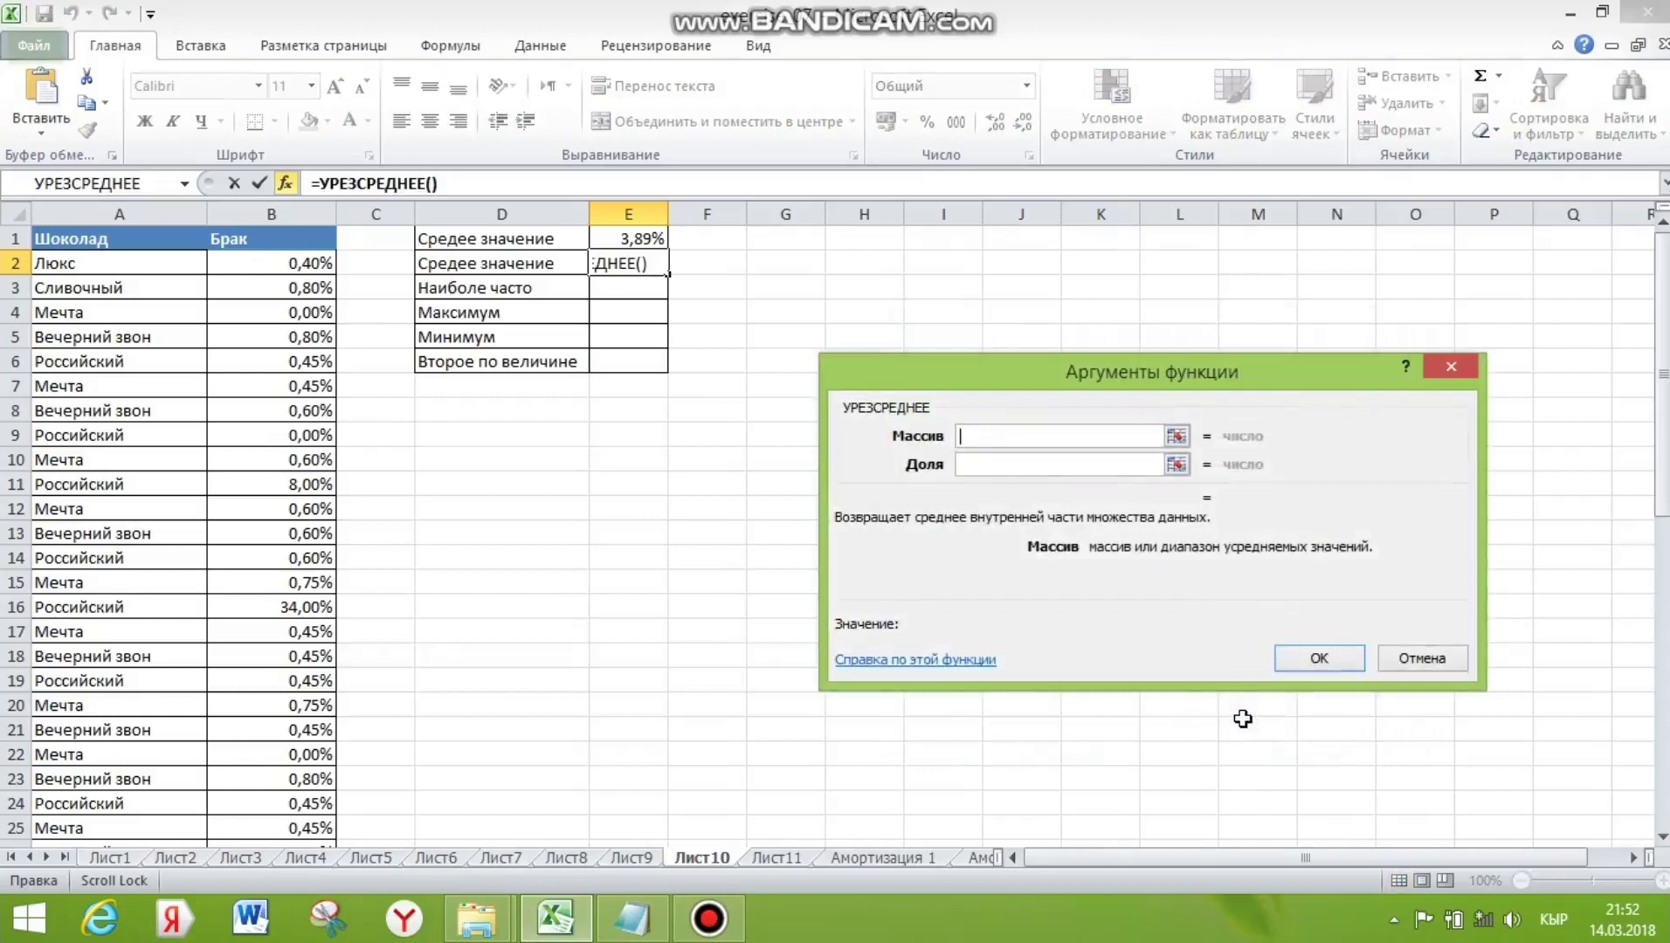
Complete the УРЕЗСРЕДНЕЕ formula in E2 with B2:B52 as Массив and 20% as Доля
{"action": "left_click", "coordinate": [1010, 434]}
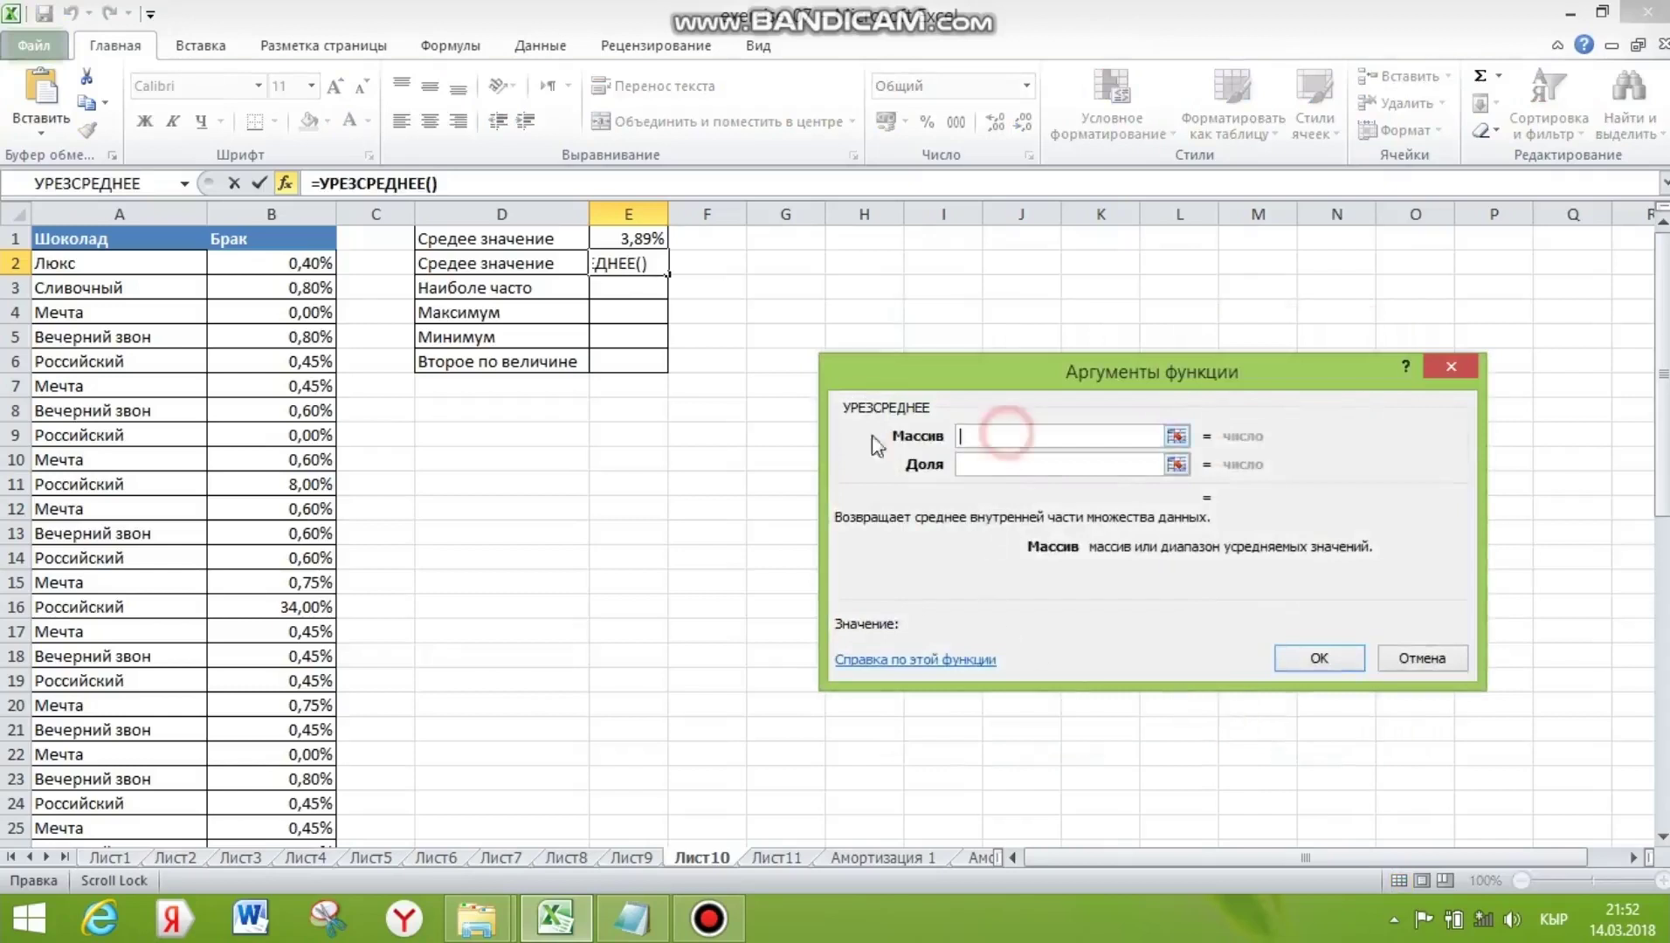
{"action": "left_click_drag", "start_coordinate": [276, 266], "coordinate": [298, 797]}
{"action": "left_click", "coordinate": [989, 460]}
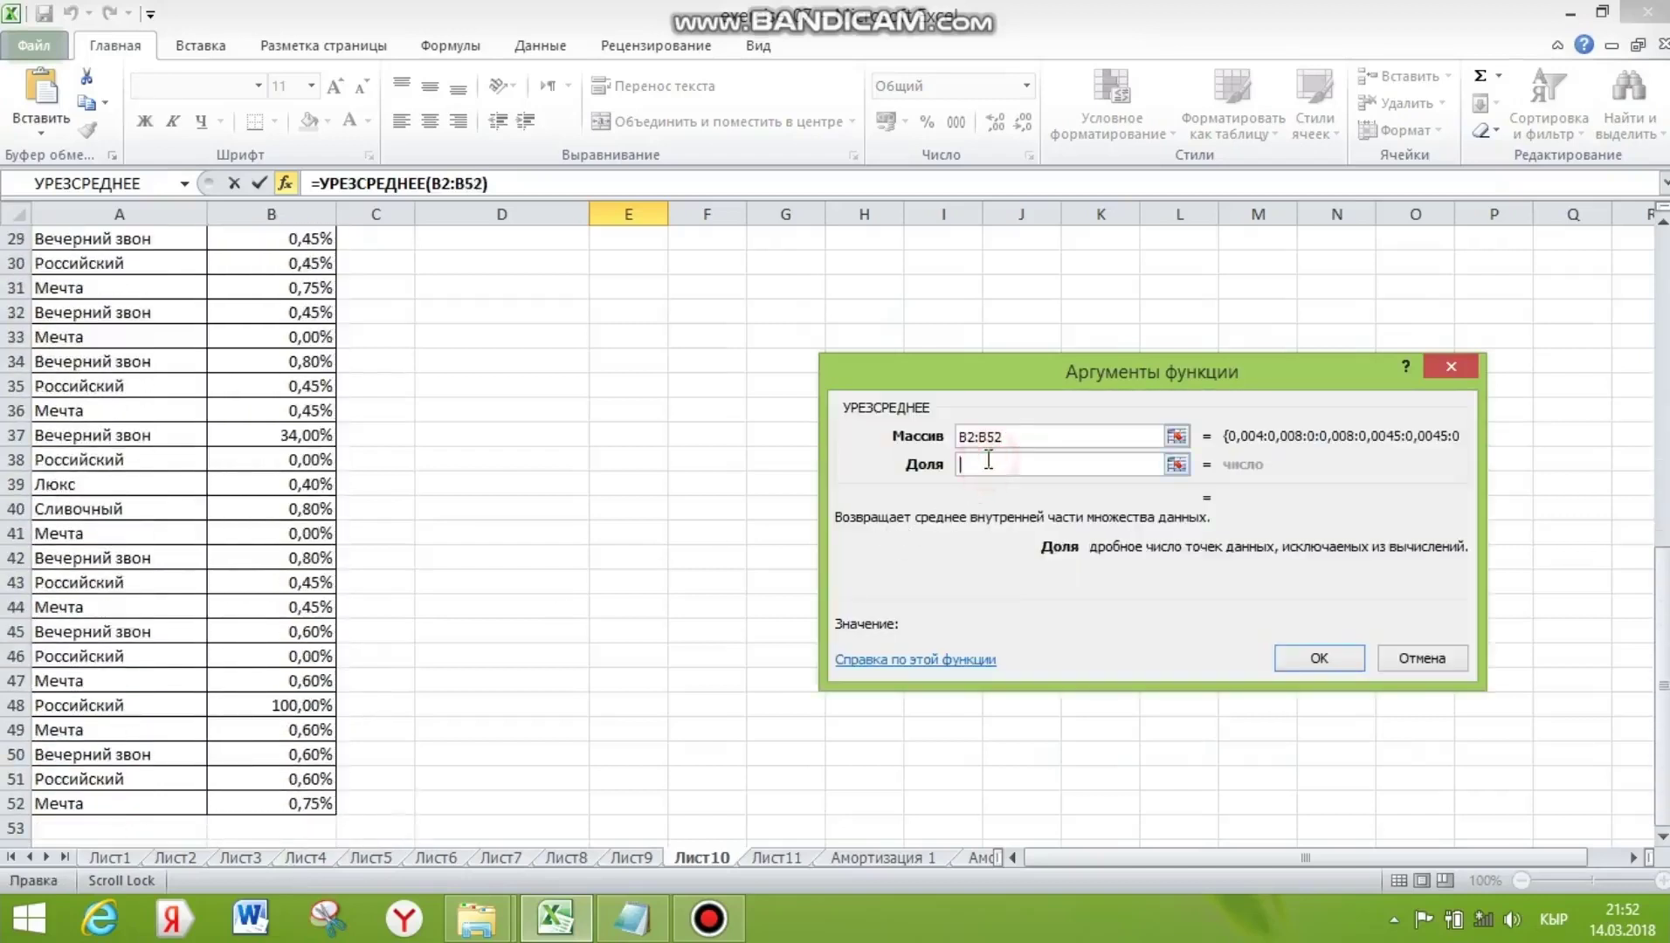
{"action": "type", "text": "20"}
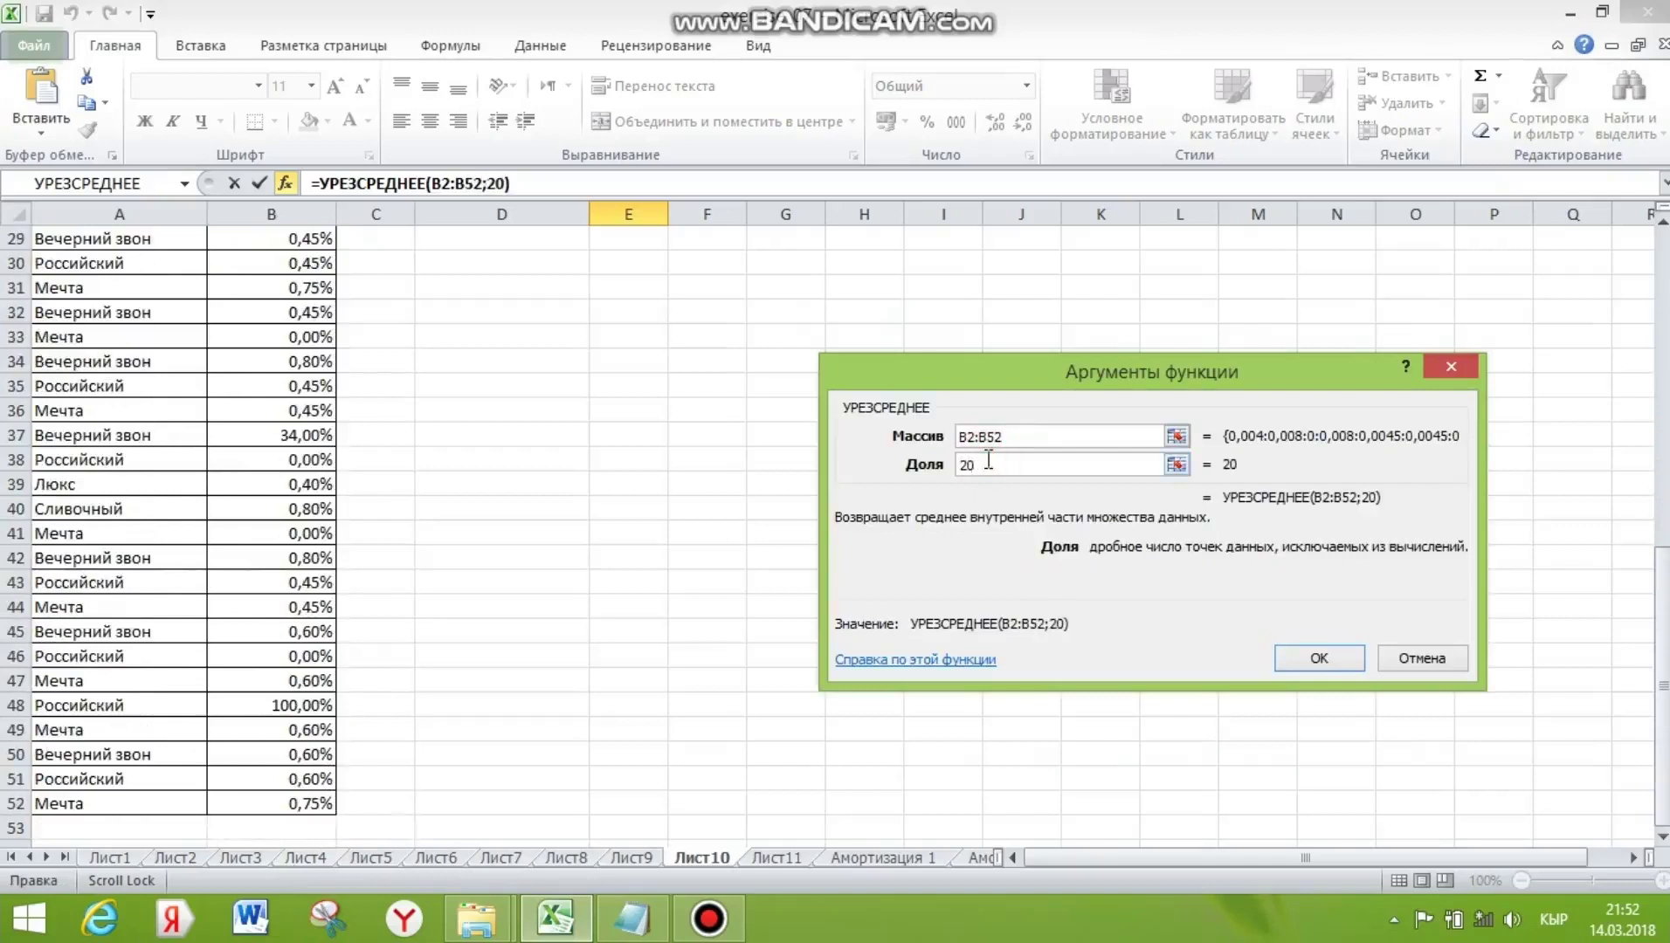
{"action": "type", "text": "%"}
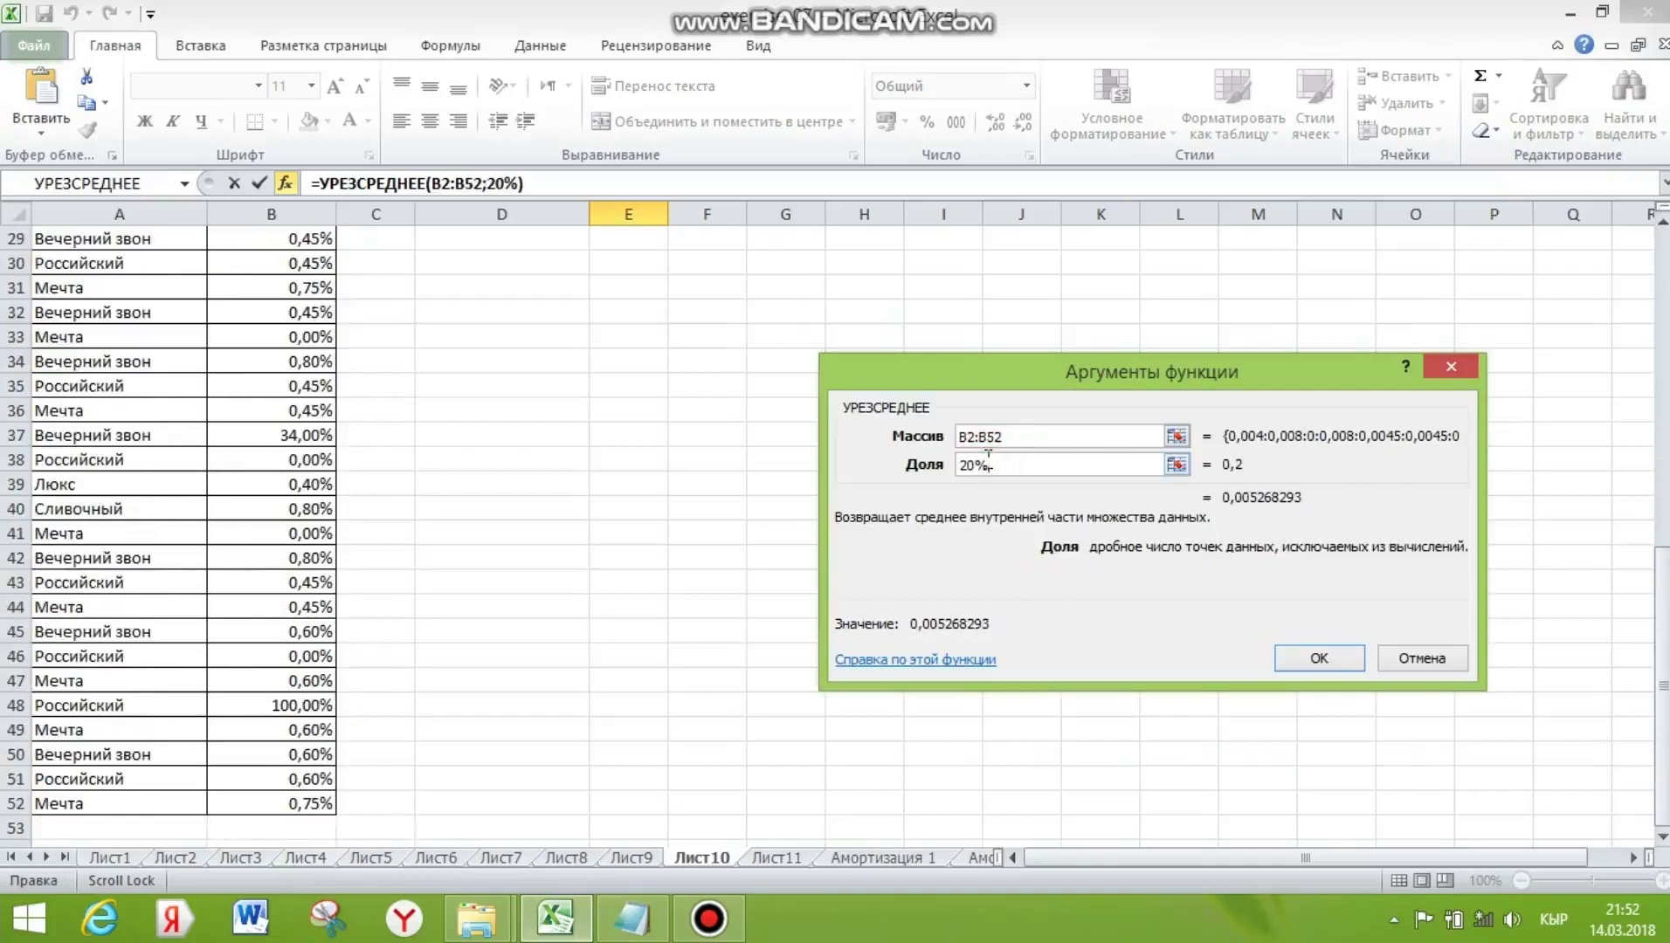
{"action": "left_click", "coordinate": [1319, 658]}
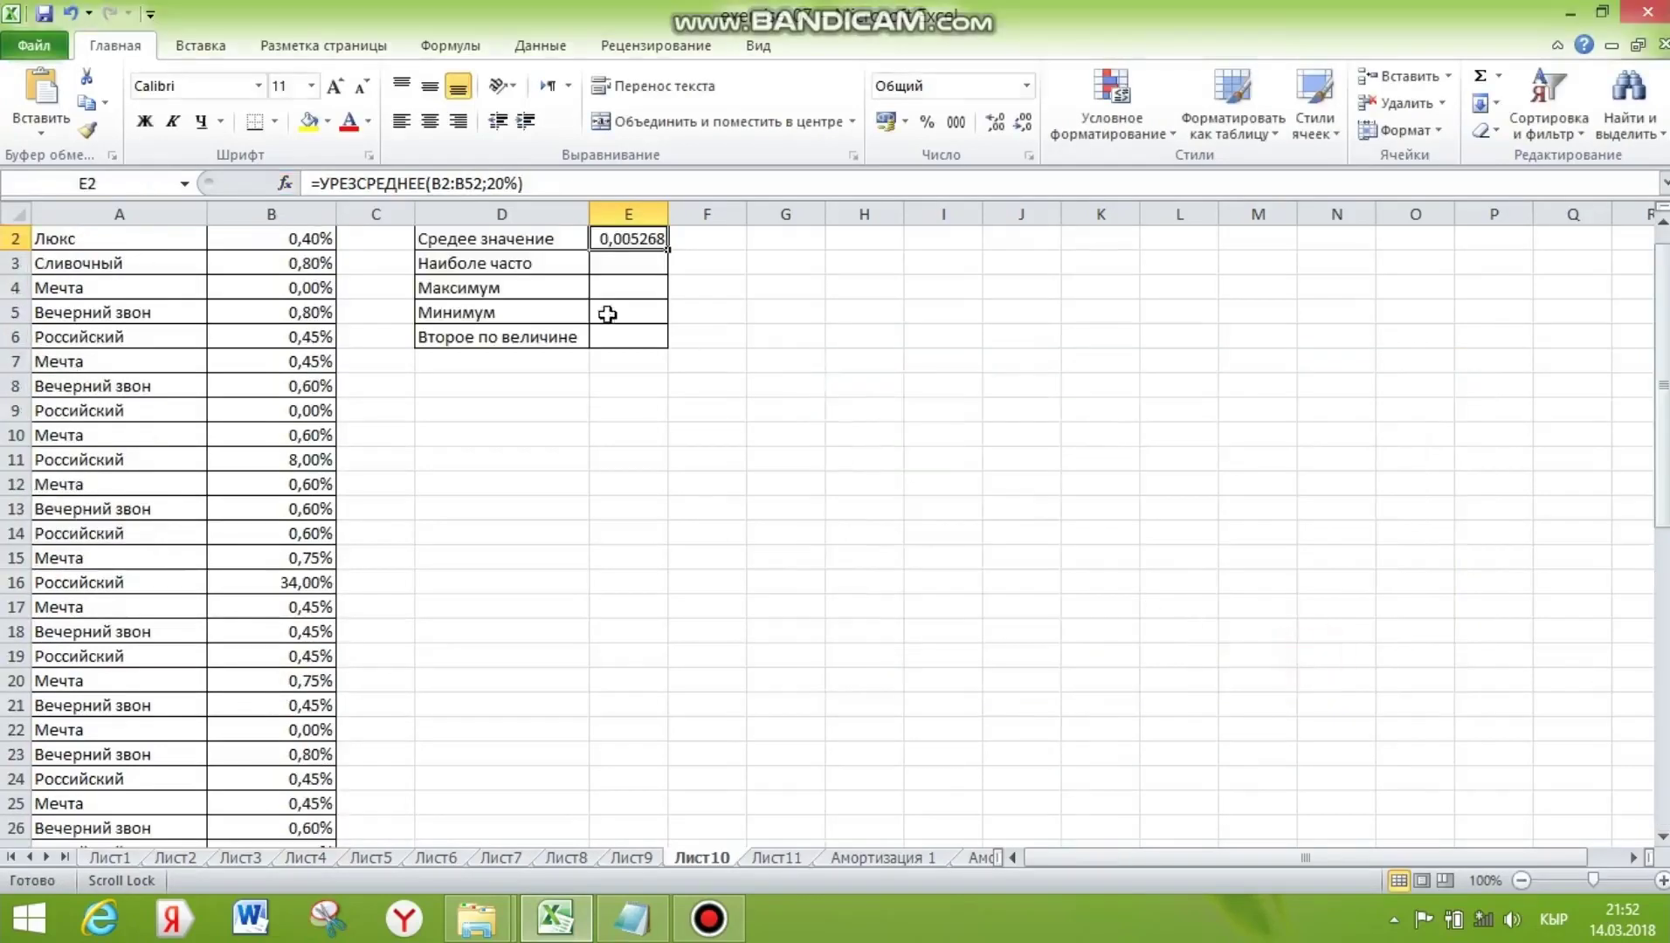
{"action": "scroll", "coordinate": [605, 318], "scroll_direction": "up", "scroll_amount": 1}
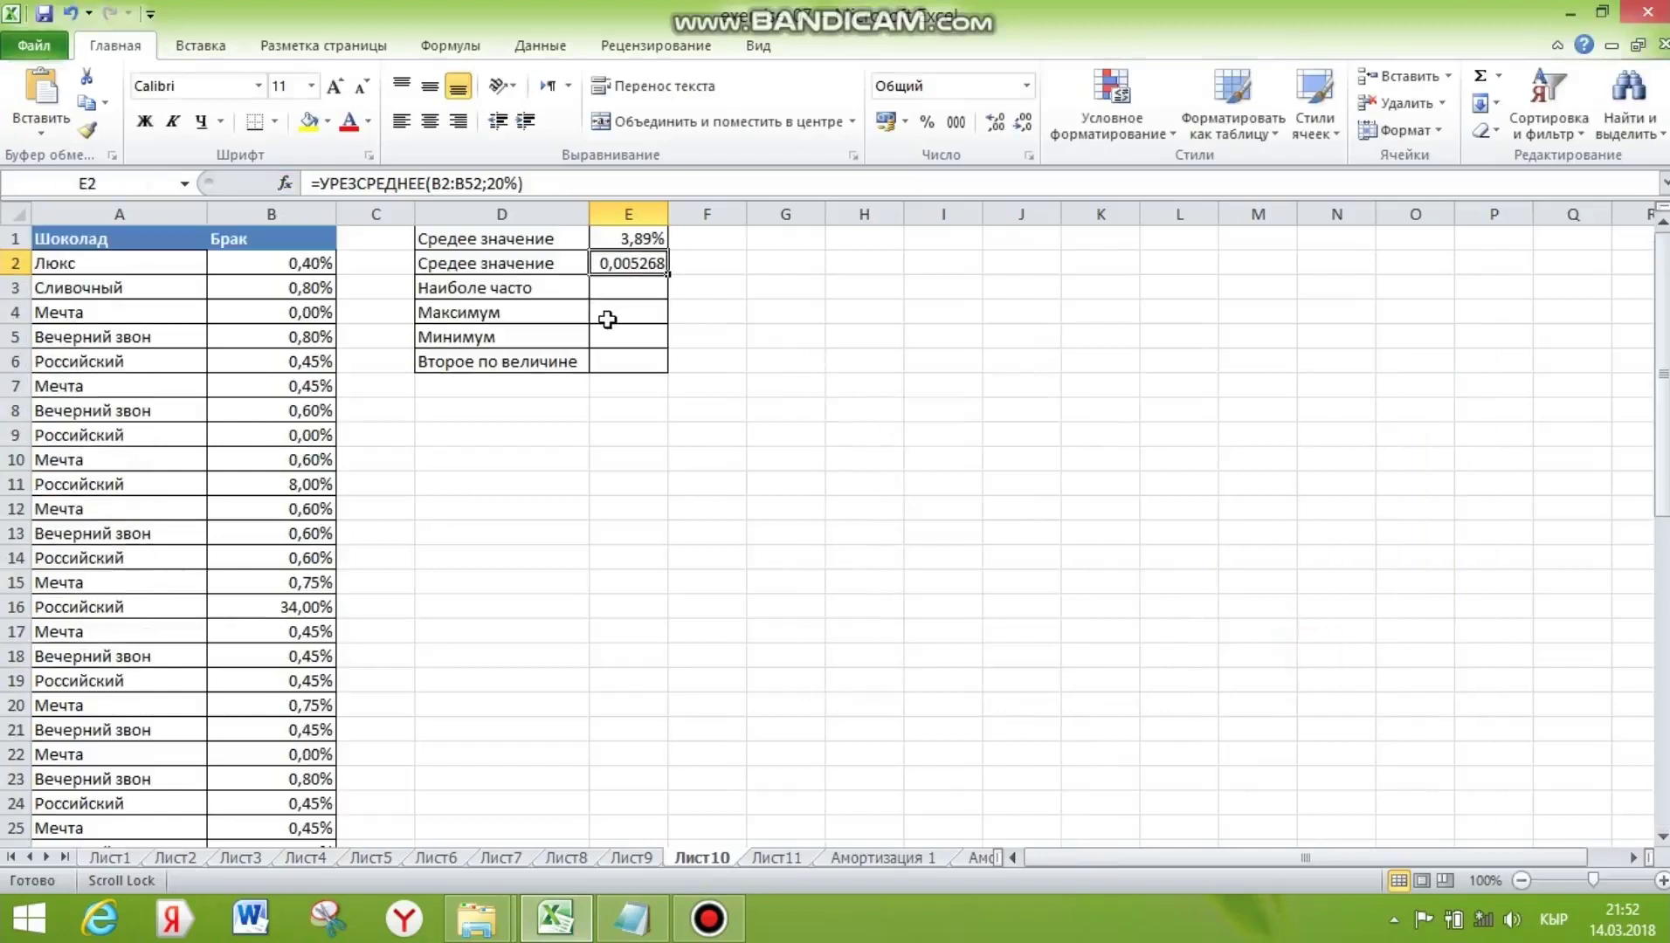
Insert the МАКС function into E4 to get the maximum of the Брак values listed from B2 down
{"action": "left_click", "coordinate": [623, 313]}
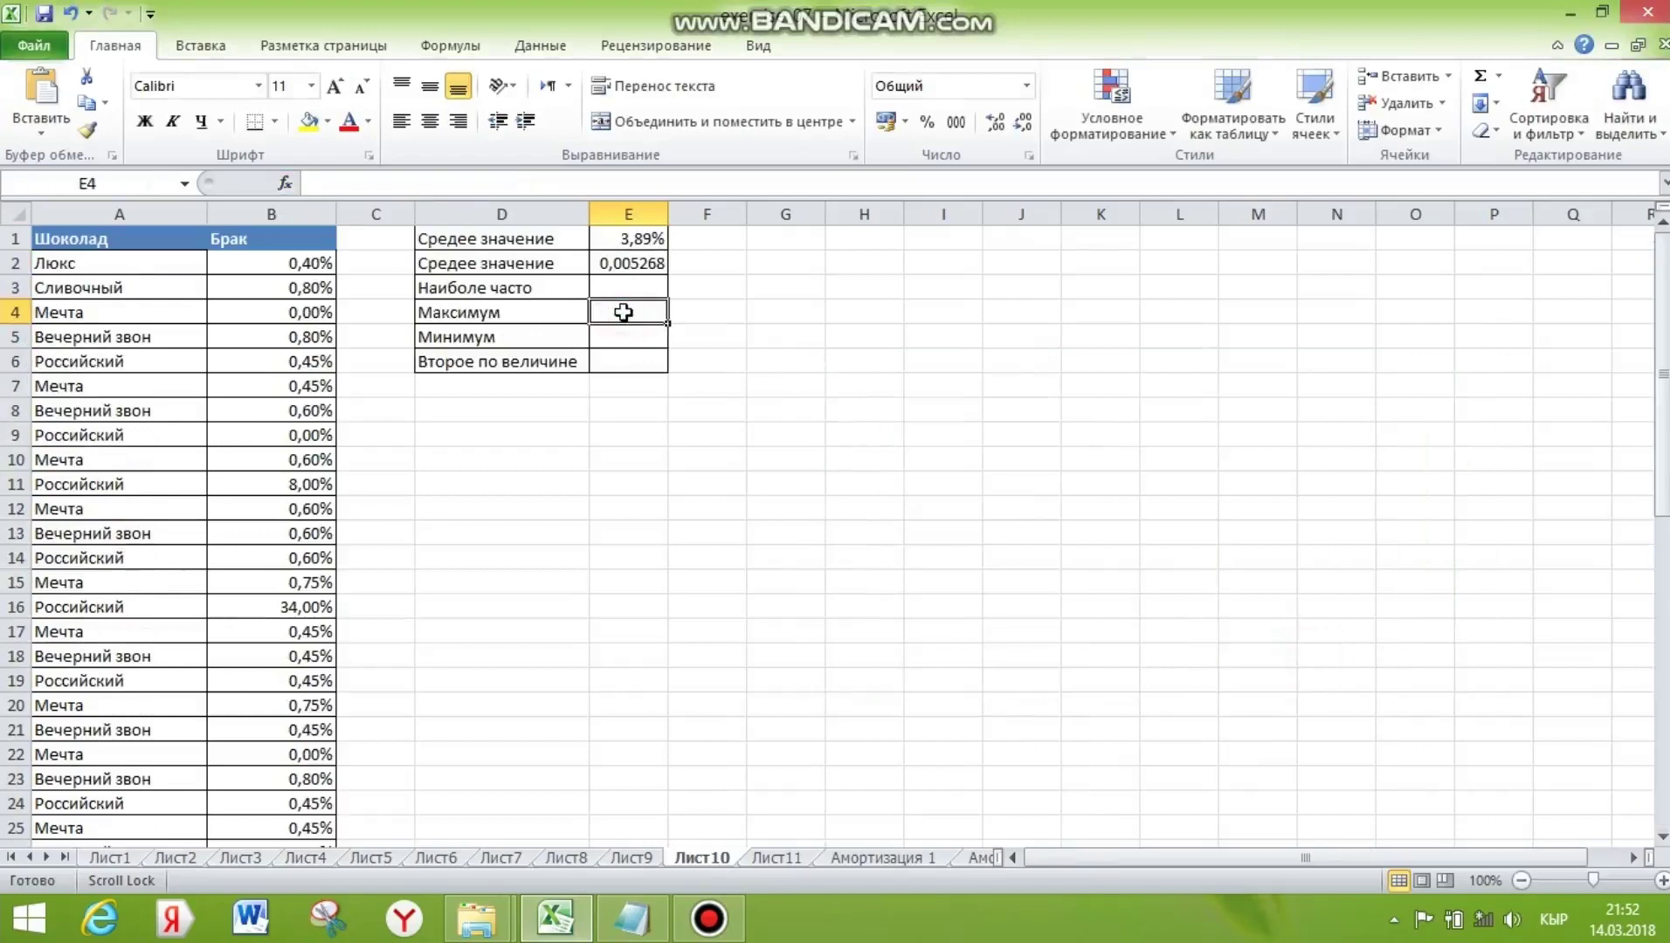
{"action": "left_click", "coordinate": [1507, 81]}
{"action": "left_click", "coordinate": [1559, 186]}
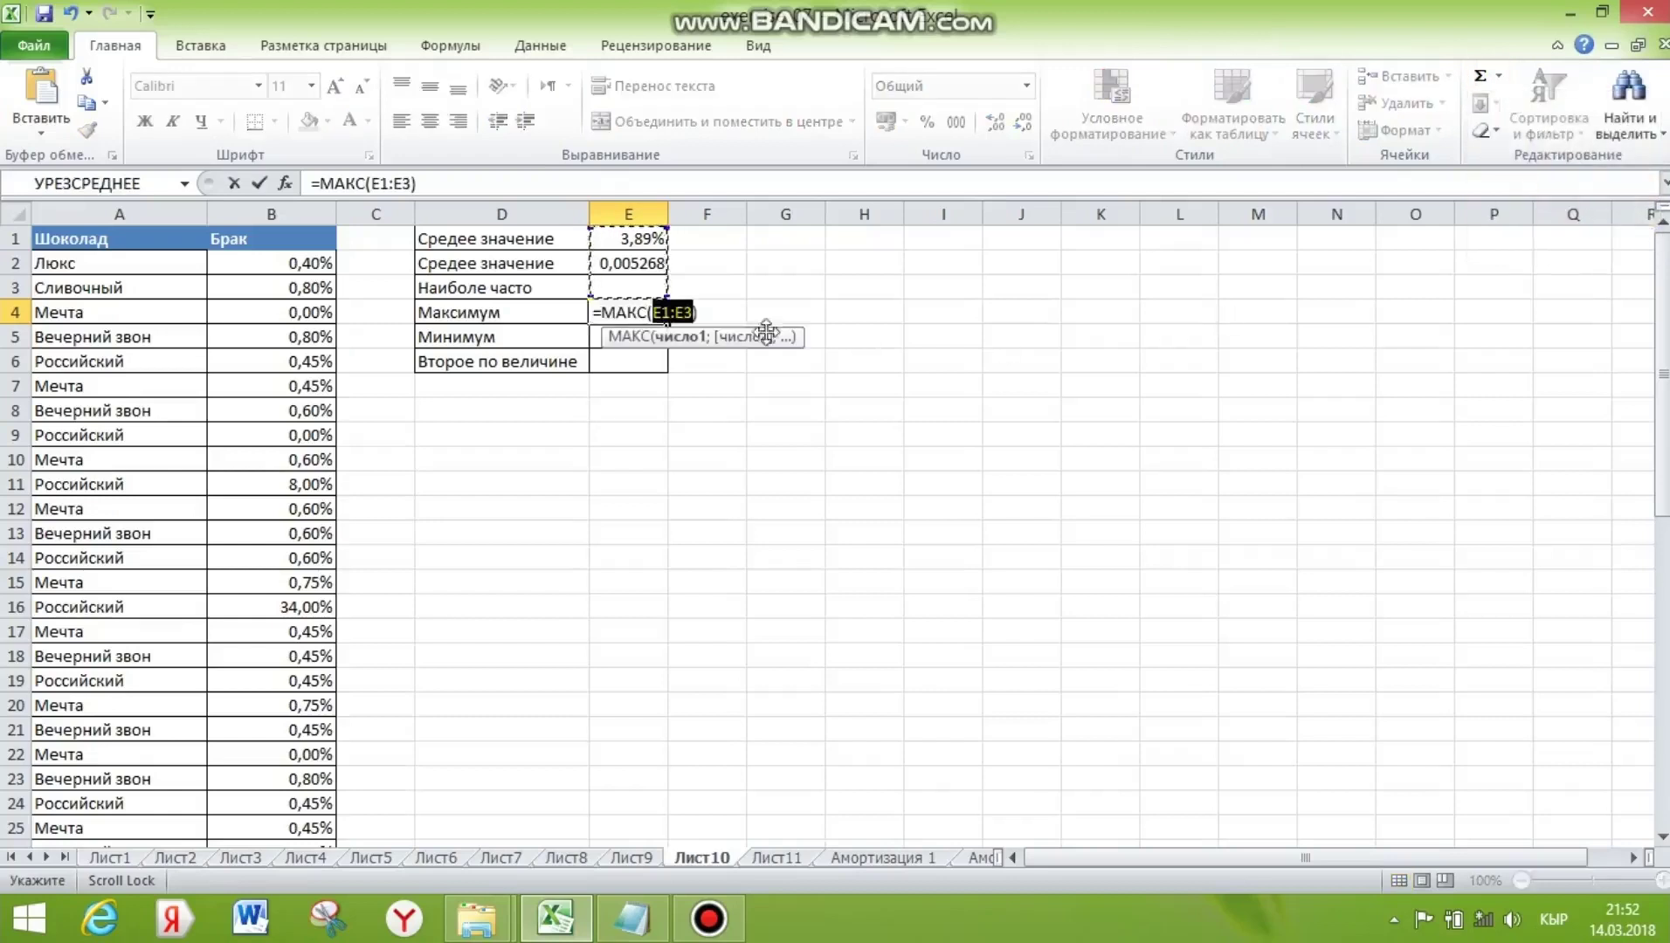
{"action": "left_click_drag", "start_coordinate": [273, 262], "coordinate": [314, 856]}
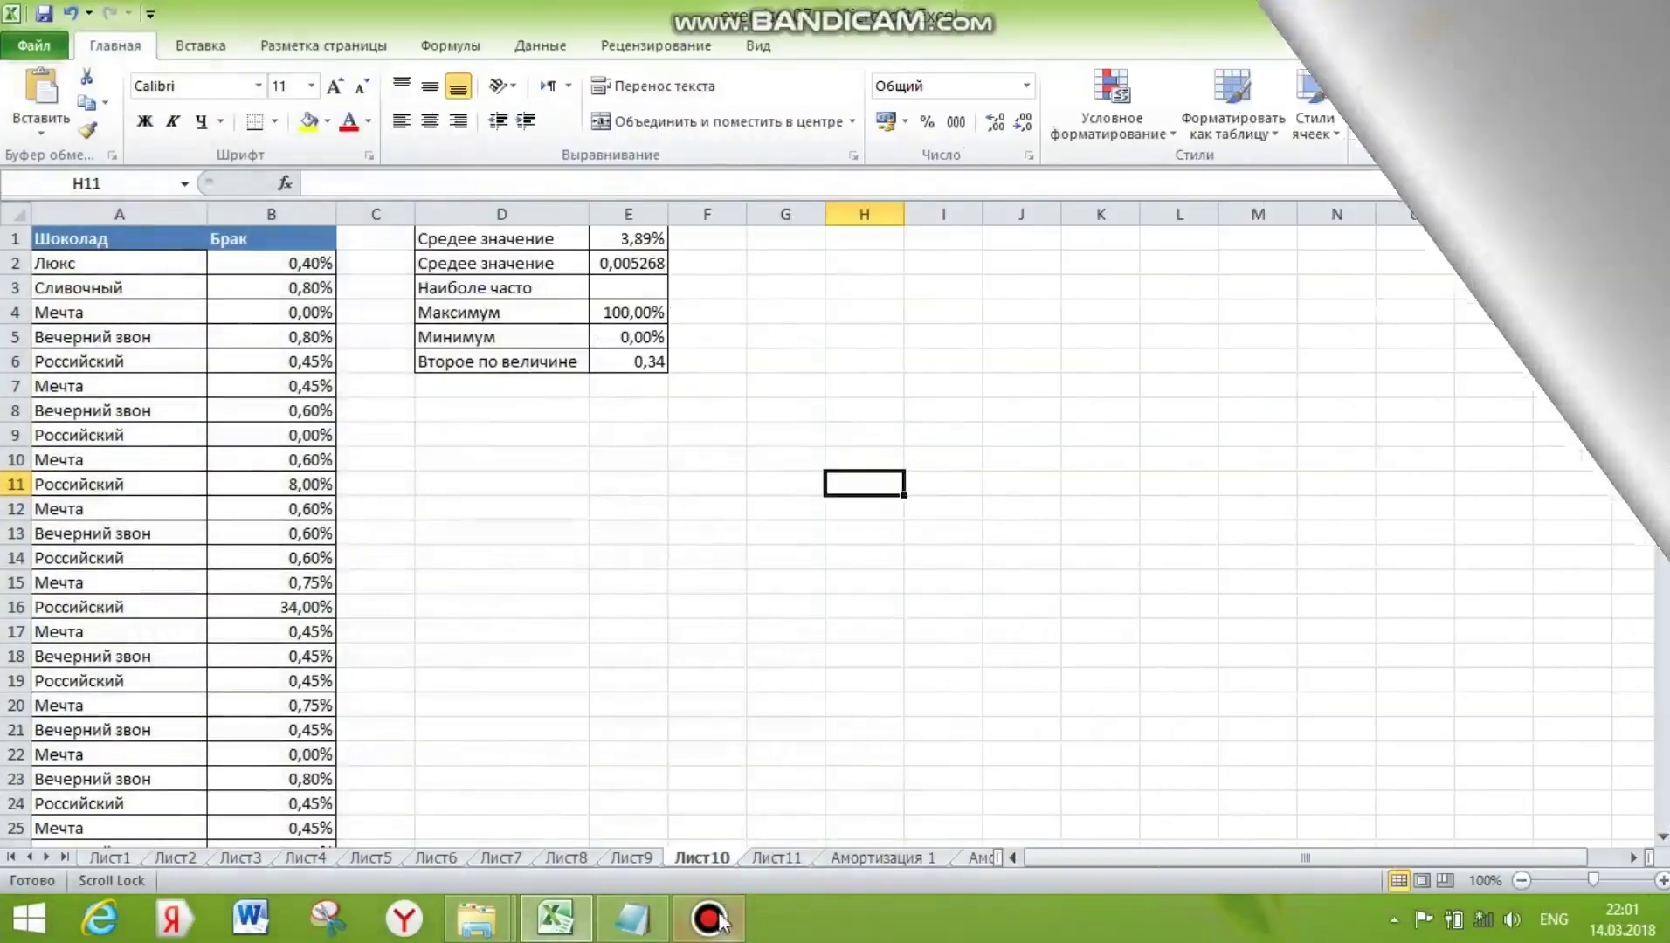
{"action": "mouse_move", "coordinate": [718, 919]}
{"action": "left_click", "coordinate": [753, 828]}
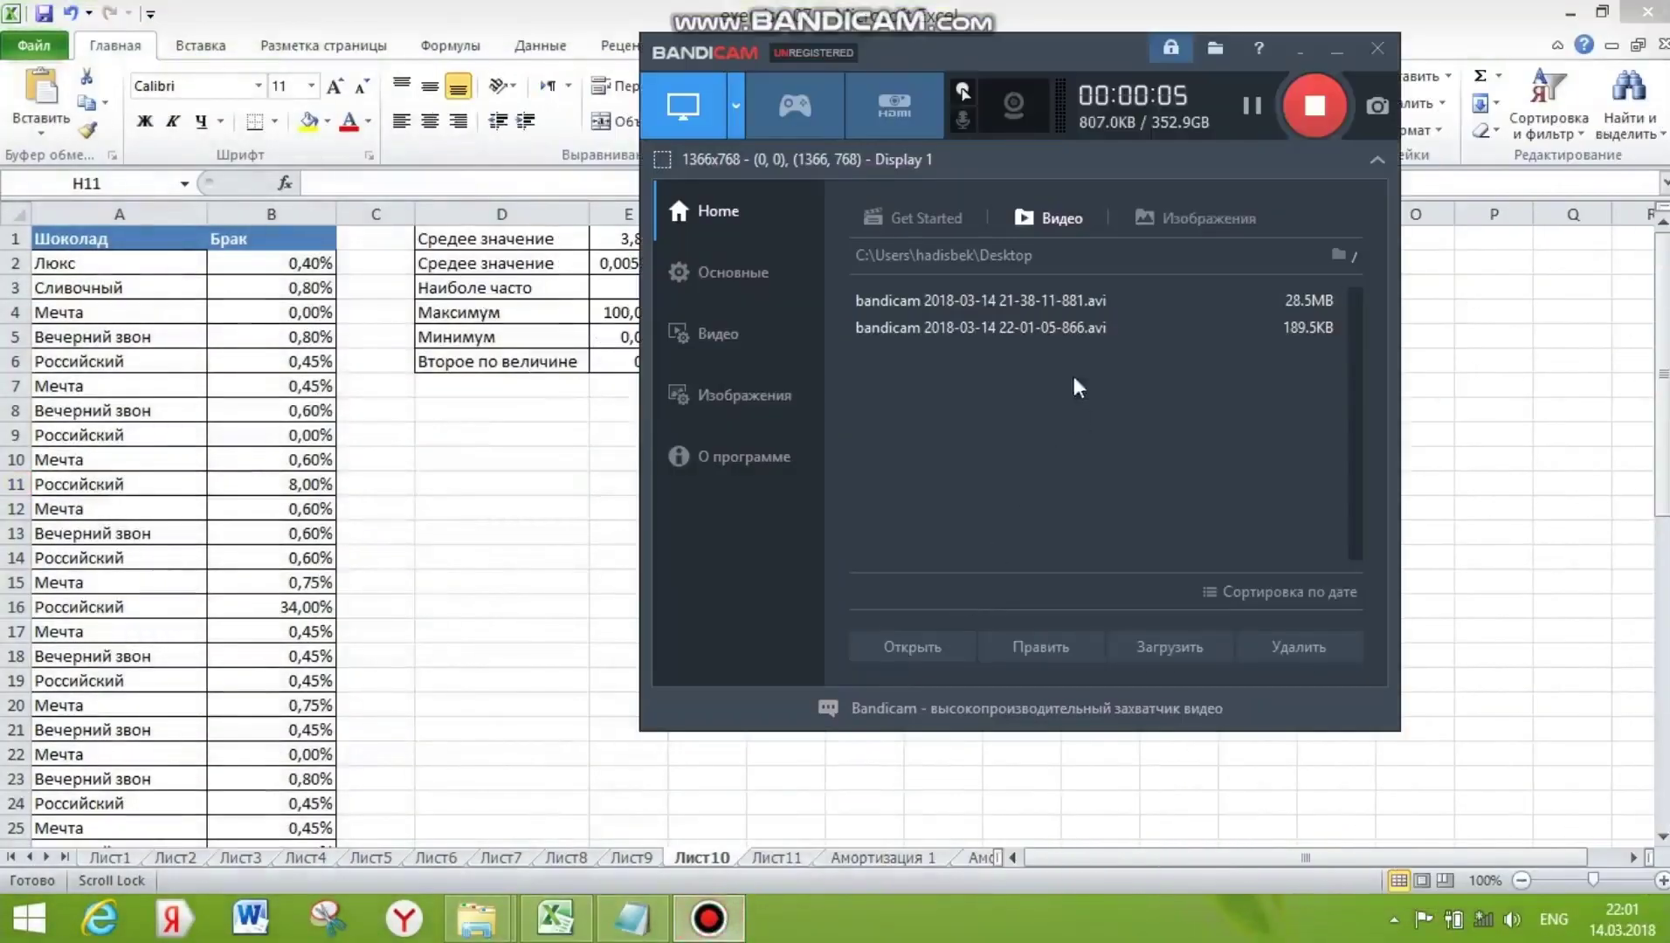
{"action": "left_click", "coordinate": [1335, 54]}
Review the formulas in E1, E2 and E4:E6 for the two averages, maximum, minimum and second-largest value
{"action": "left_click", "coordinate": [650, 242]}
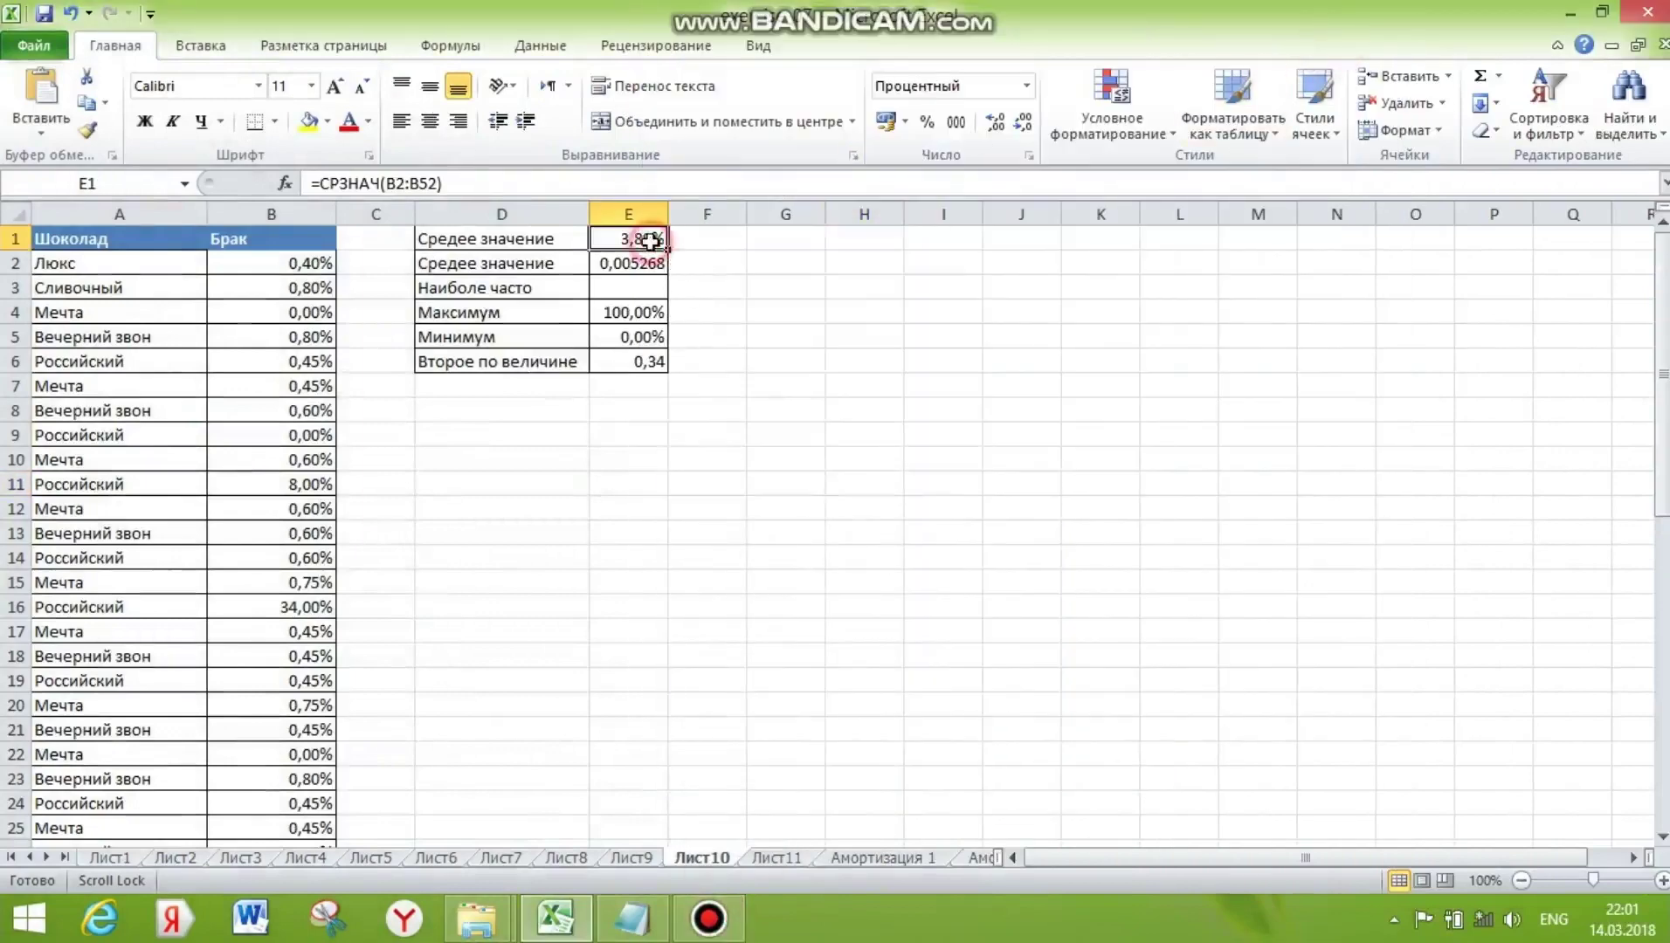
{"action": "mouse_move", "coordinate": [443, 183]}
{"action": "left_mouse_down"}
{"action": "mouse_move", "coordinate": [307, 180]}
{"action": "mouse_move", "coordinate": [455, 184]}
{"action": "left_mouse_up"}
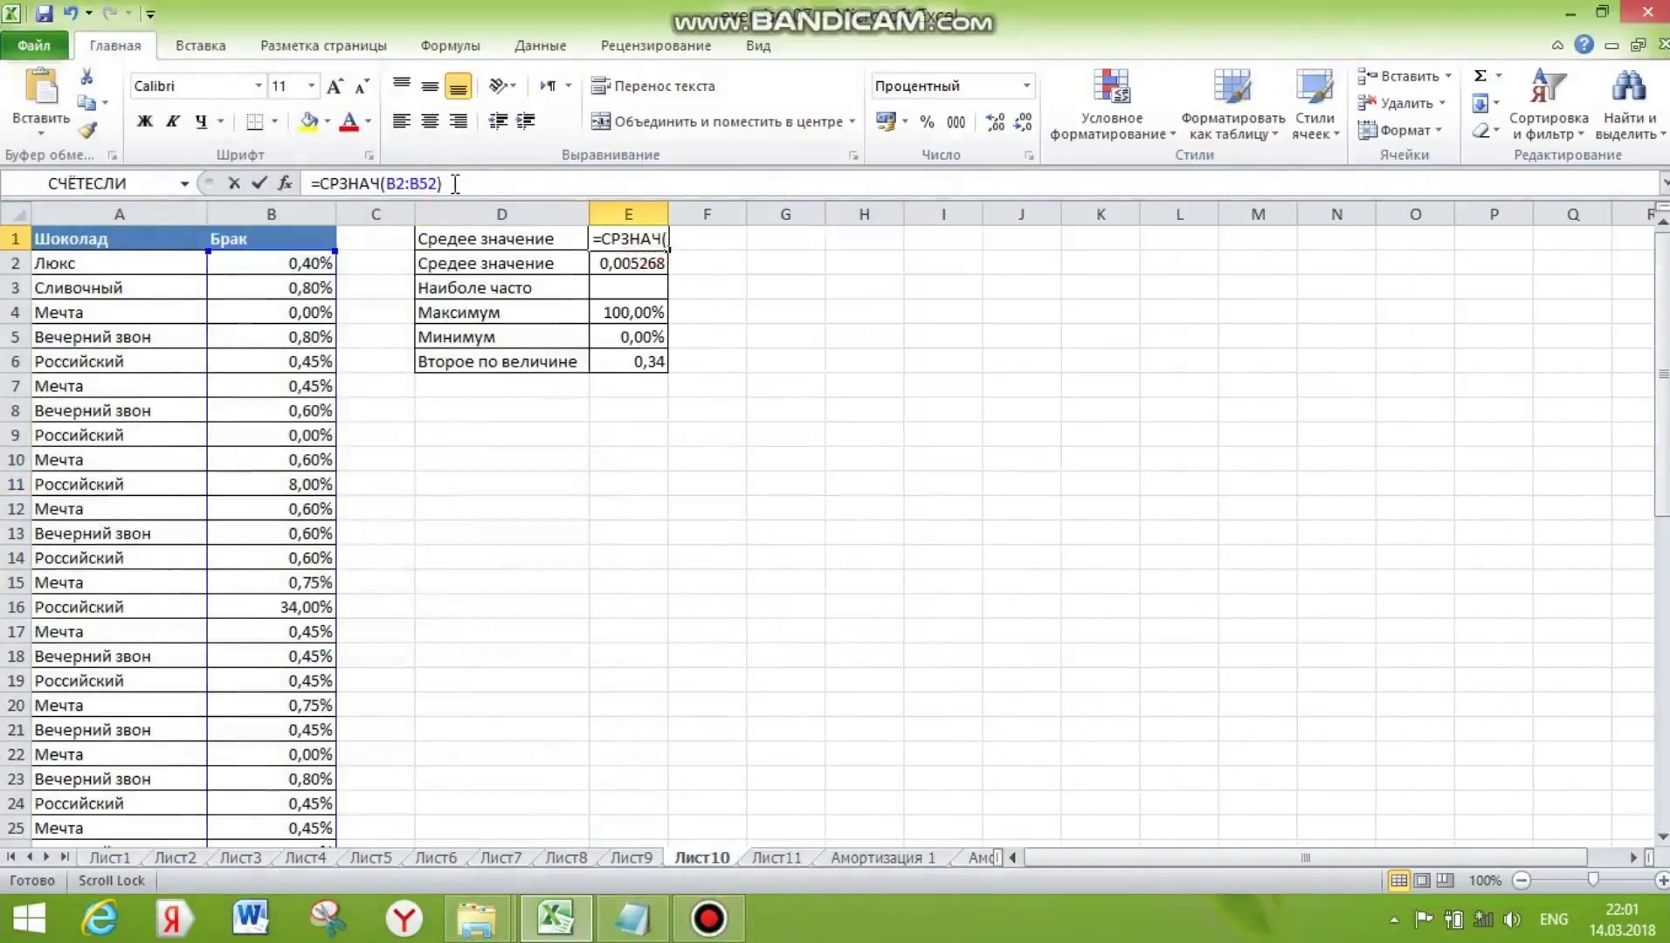
{"action": "left_click", "coordinate": [649, 272]}
{"action": "left_click_drag", "start_coordinate": [537, 184], "coordinate": [312, 182]}
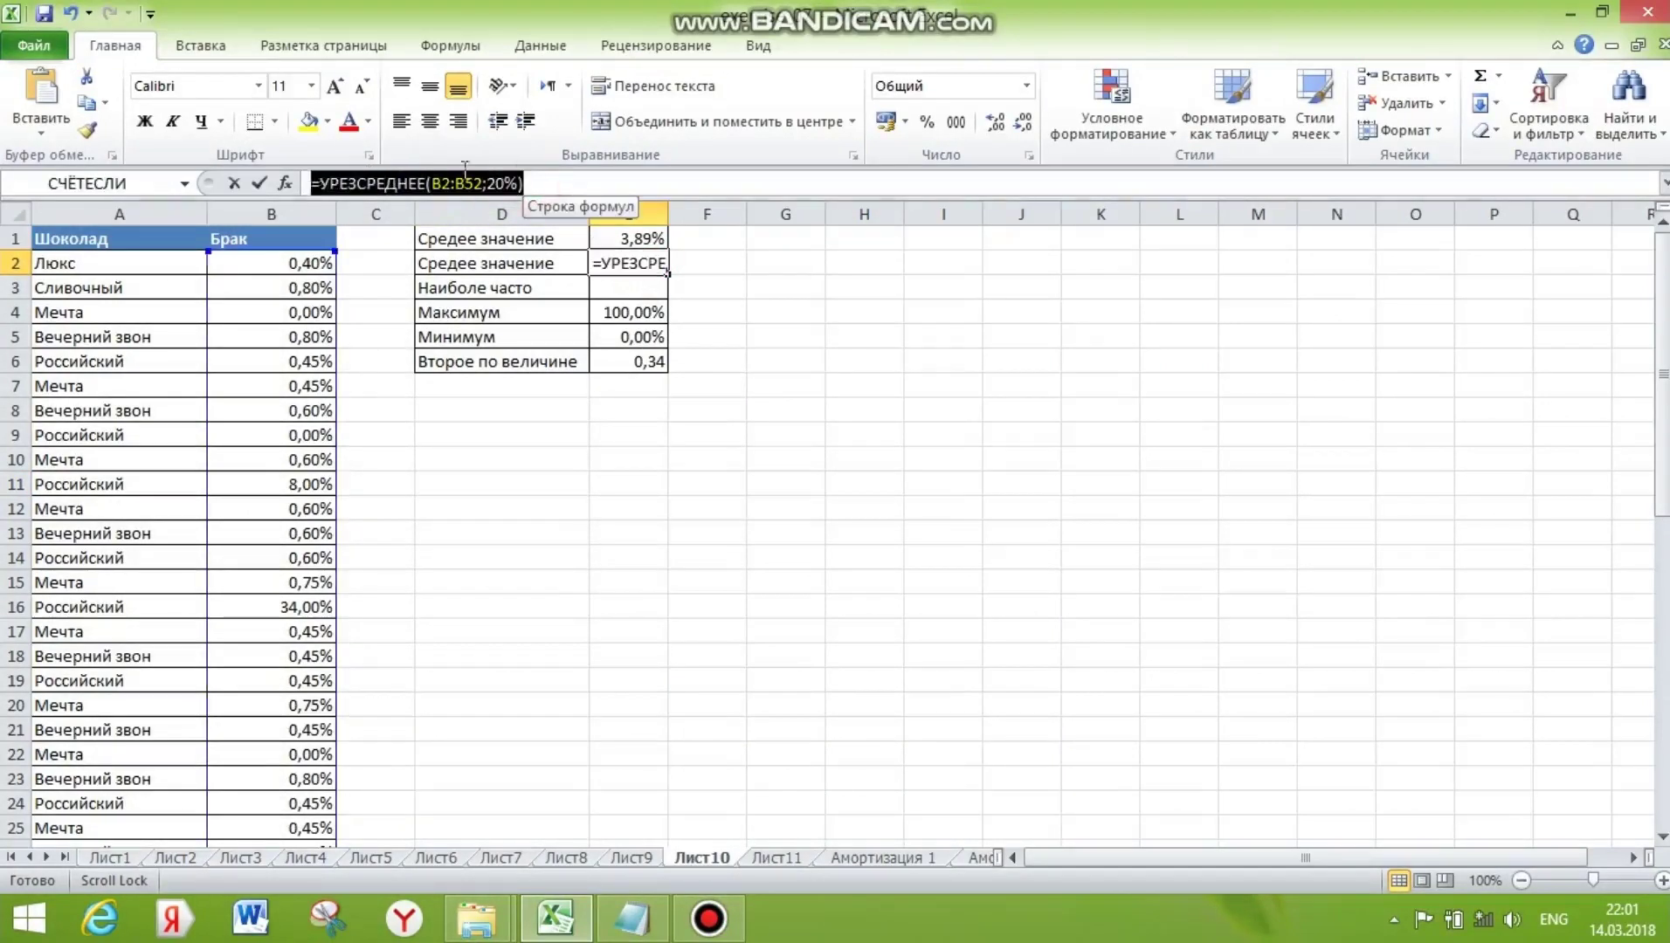
{"action": "left_click", "coordinate": [628, 318]}
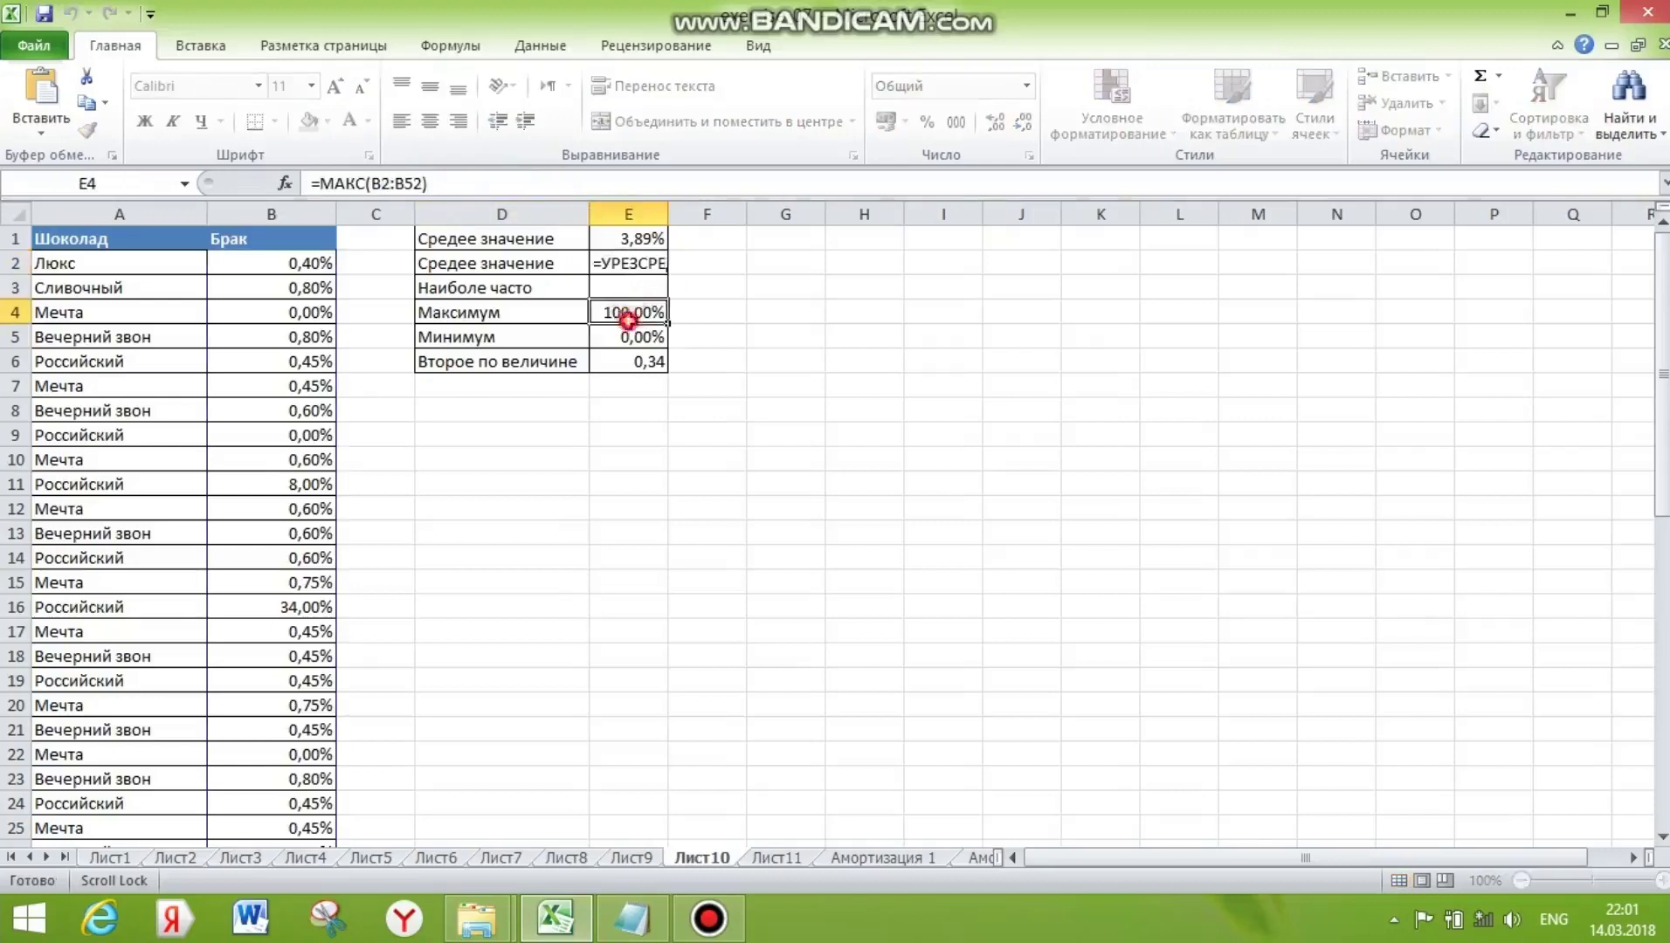
{"action": "left_click_drag", "start_coordinate": [450, 183], "coordinate": [325, 188]}
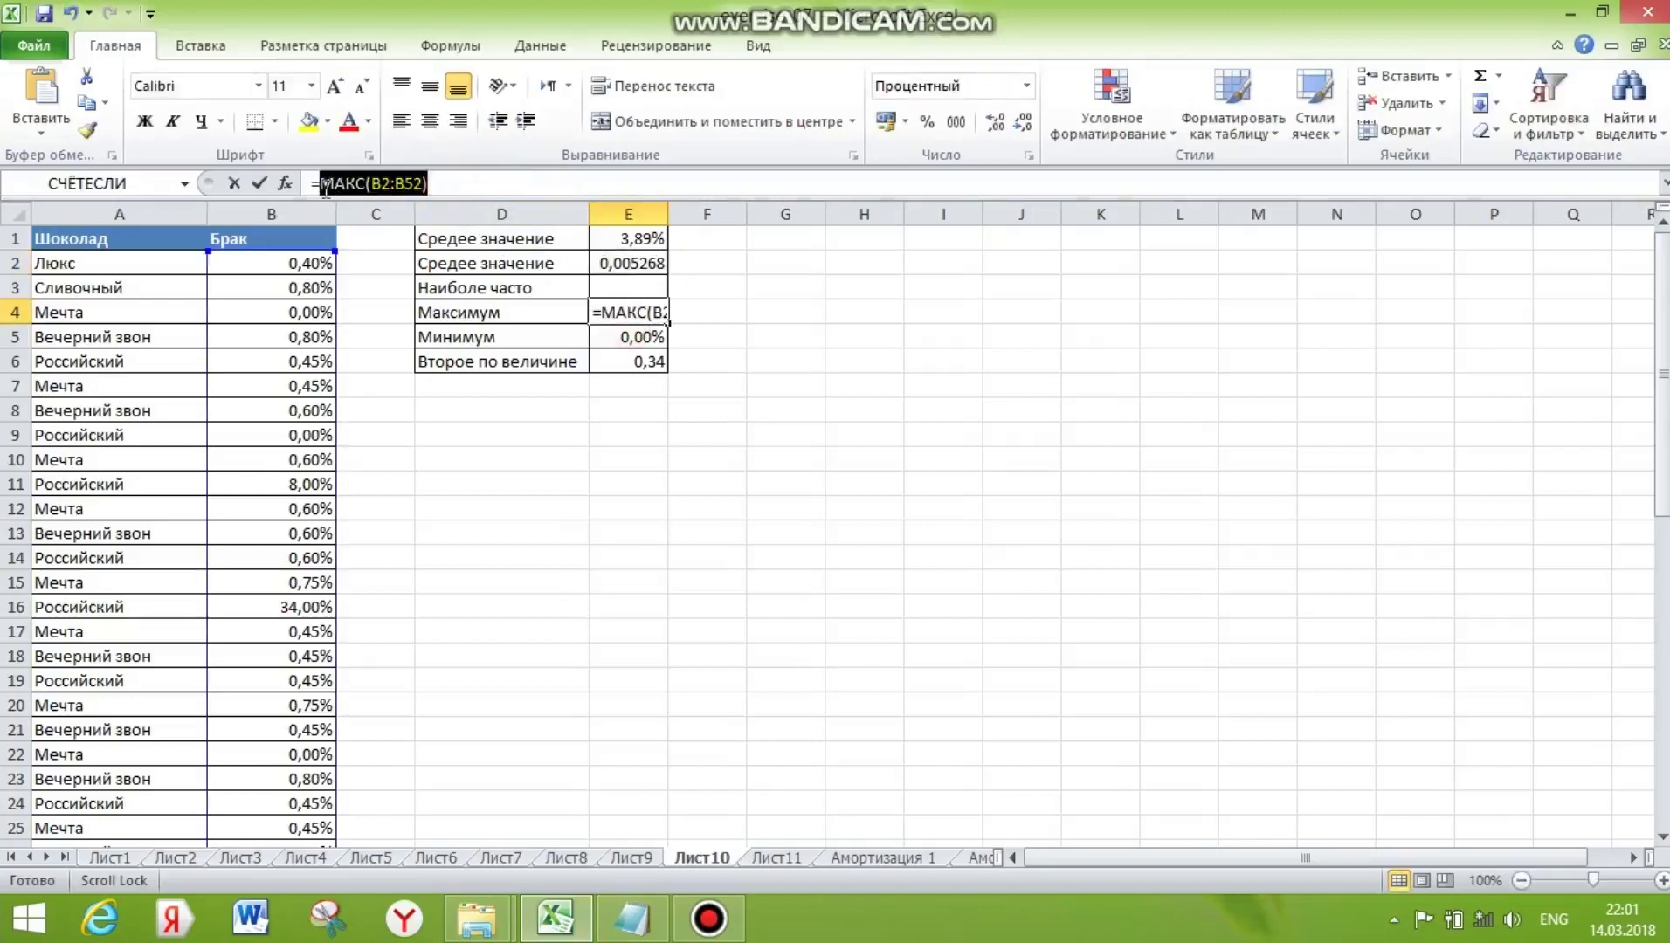
{"action": "left_click", "coordinate": [651, 344]}
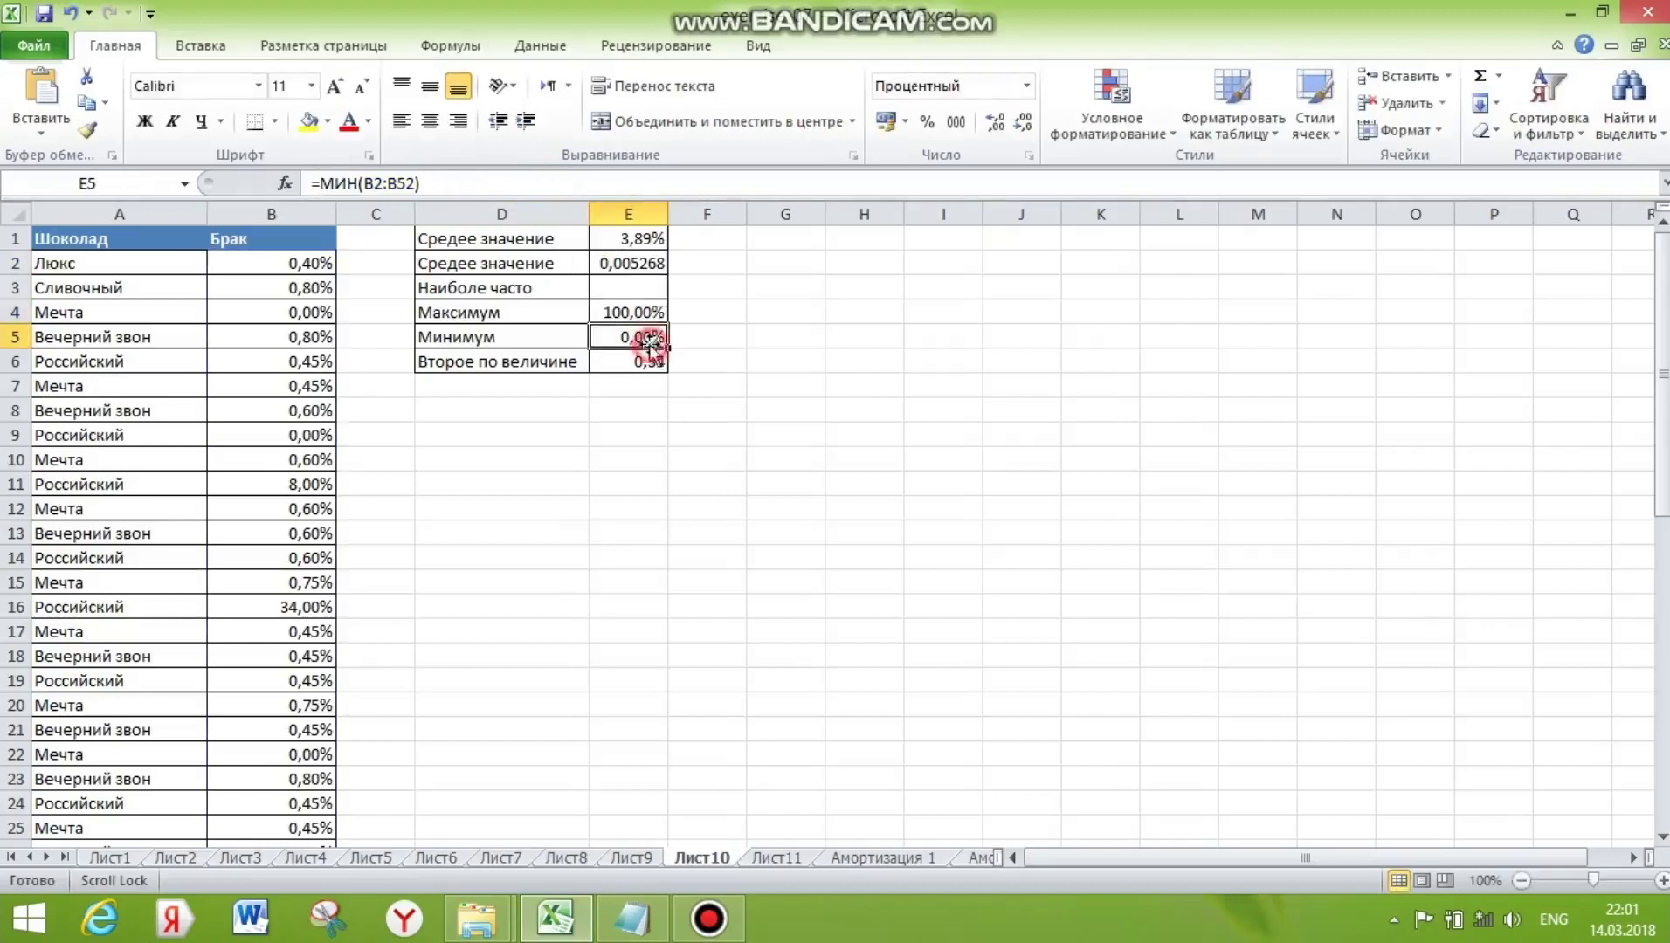
{"action": "left_click_drag", "start_coordinate": [445, 183], "coordinate": [328, 189]}
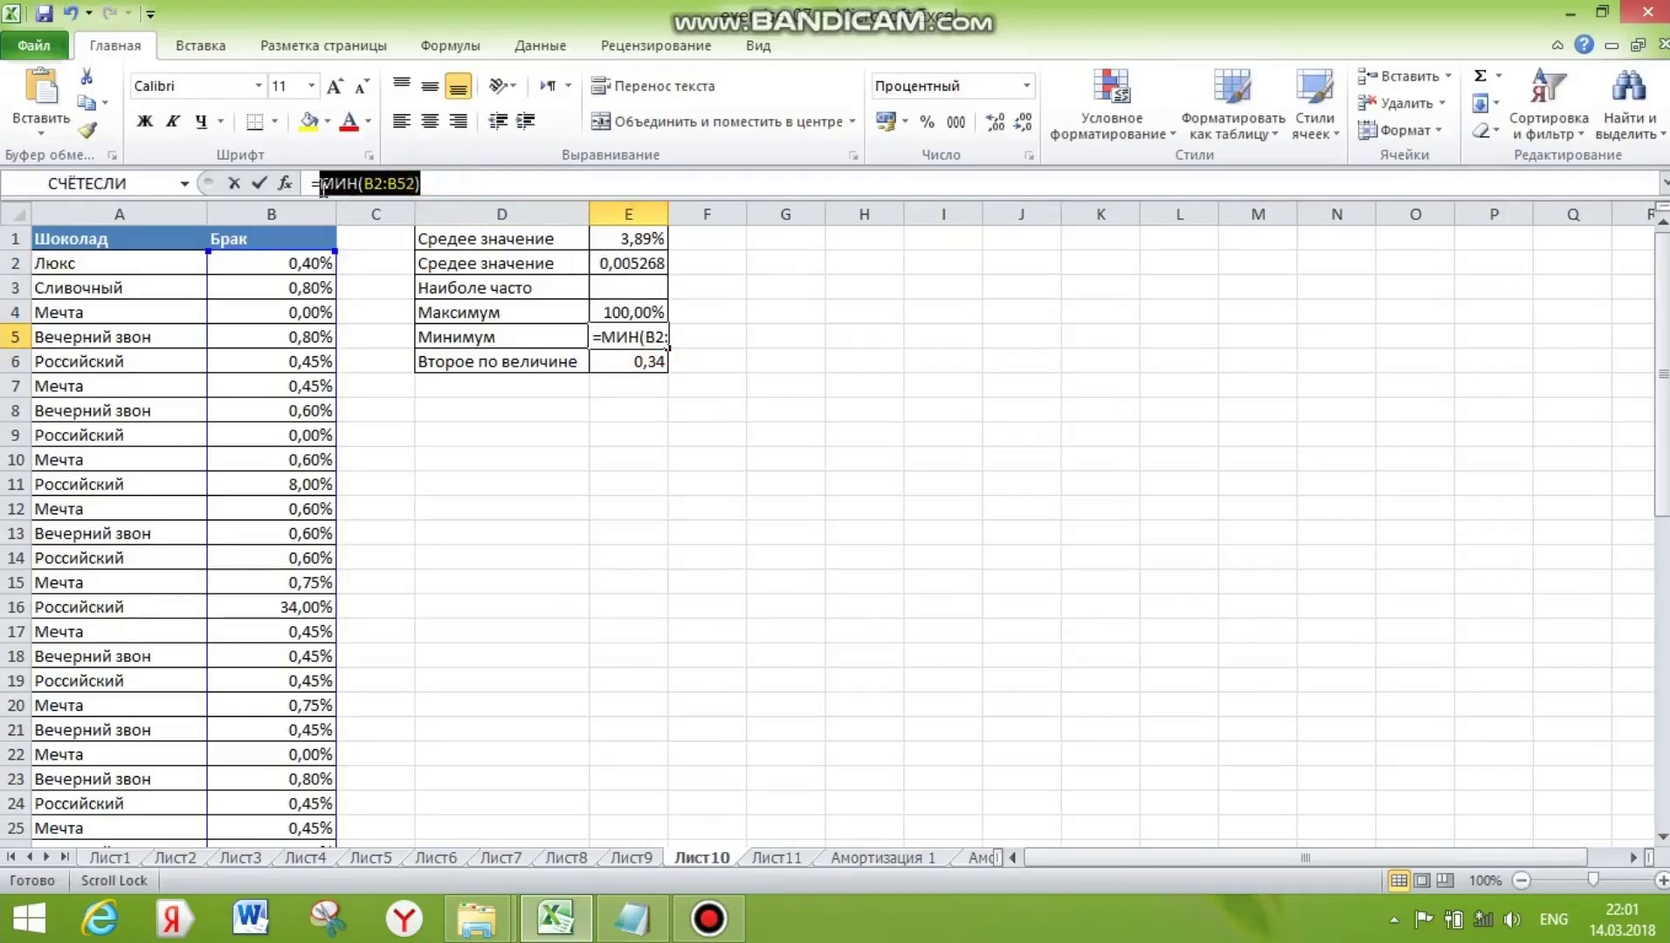
{"action": "left_click", "coordinate": [644, 360]}
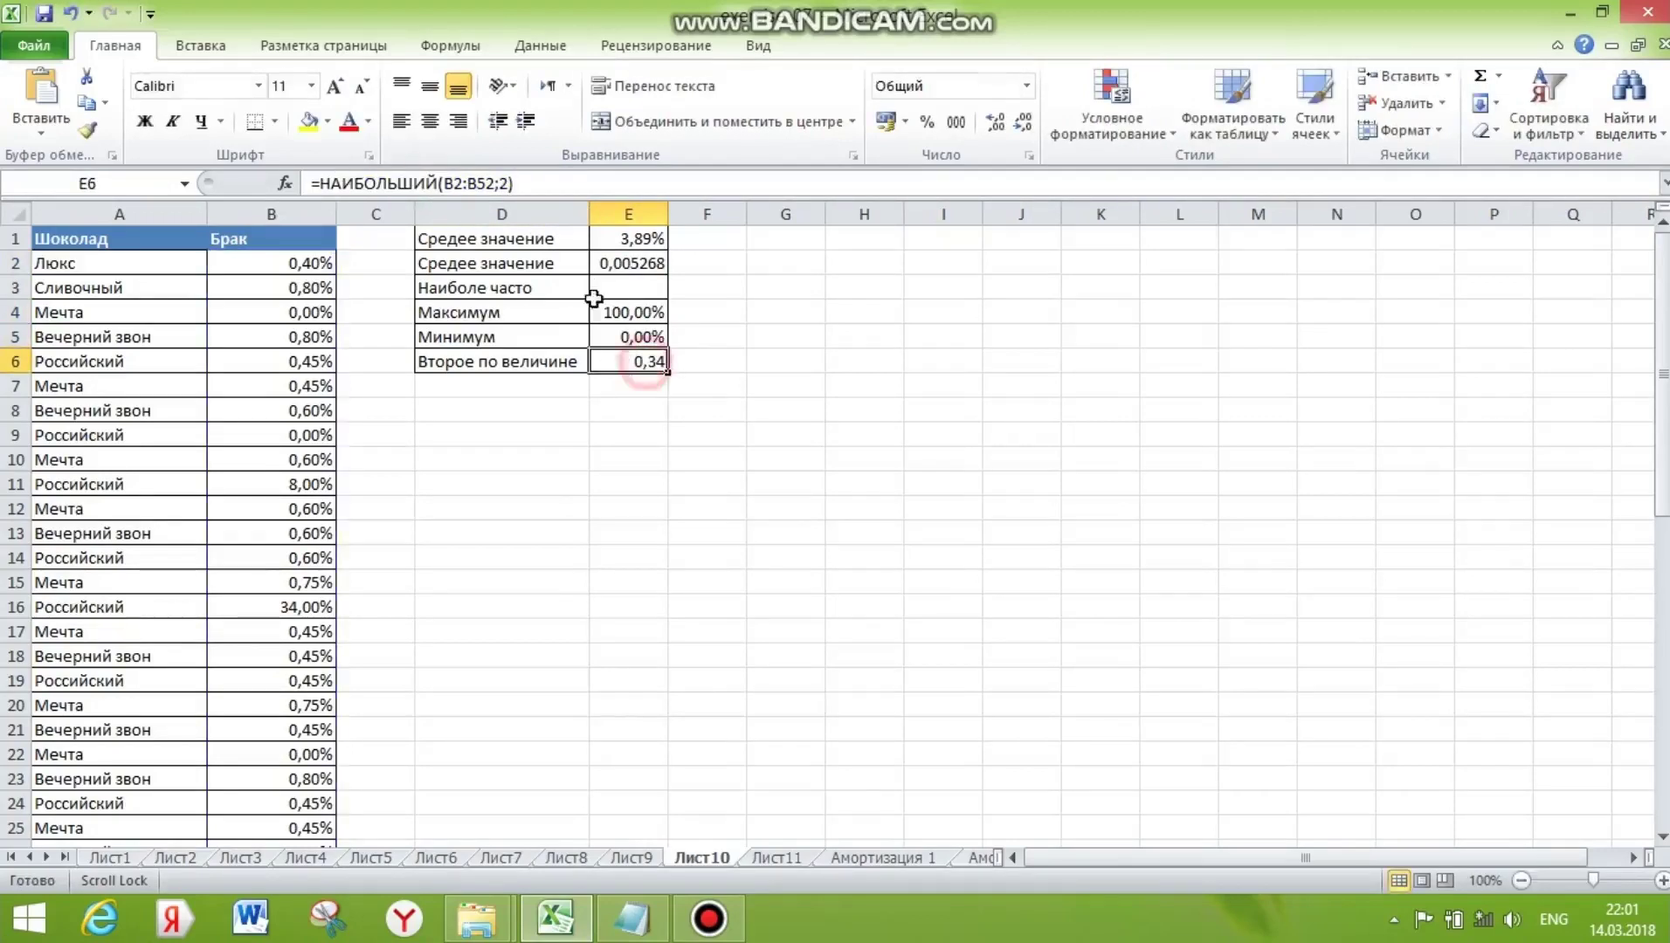
{"action": "left_click_drag", "start_coordinate": [533, 184], "coordinate": [334, 185]}
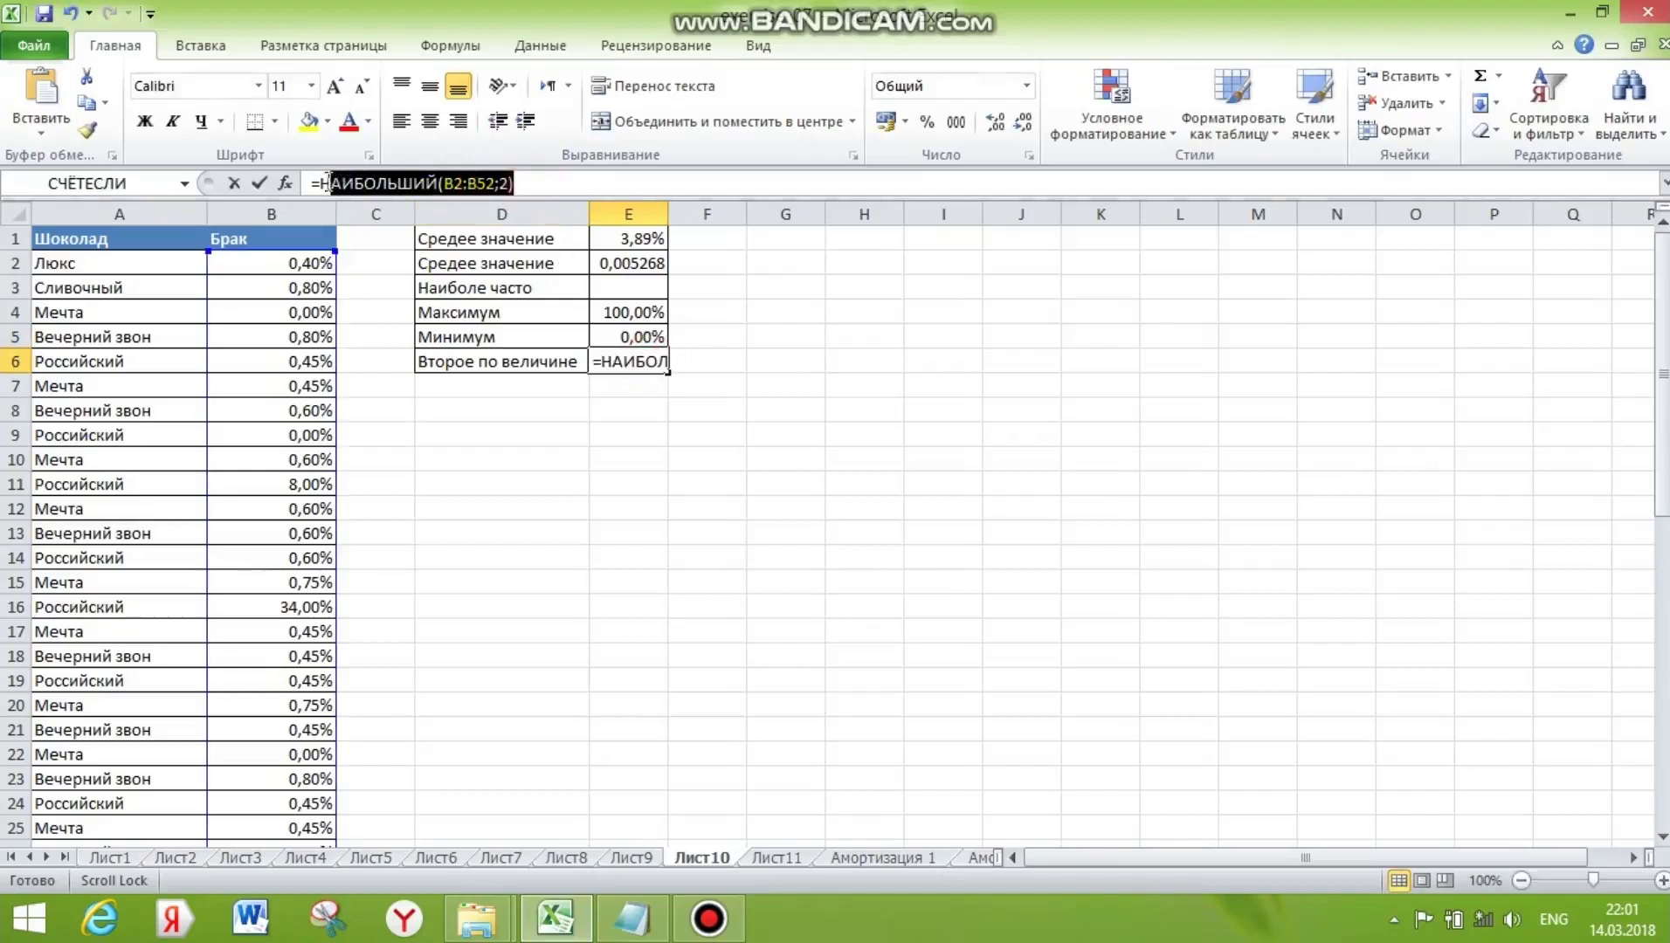
{"action": "left_click", "coordinate": [335, 183]}
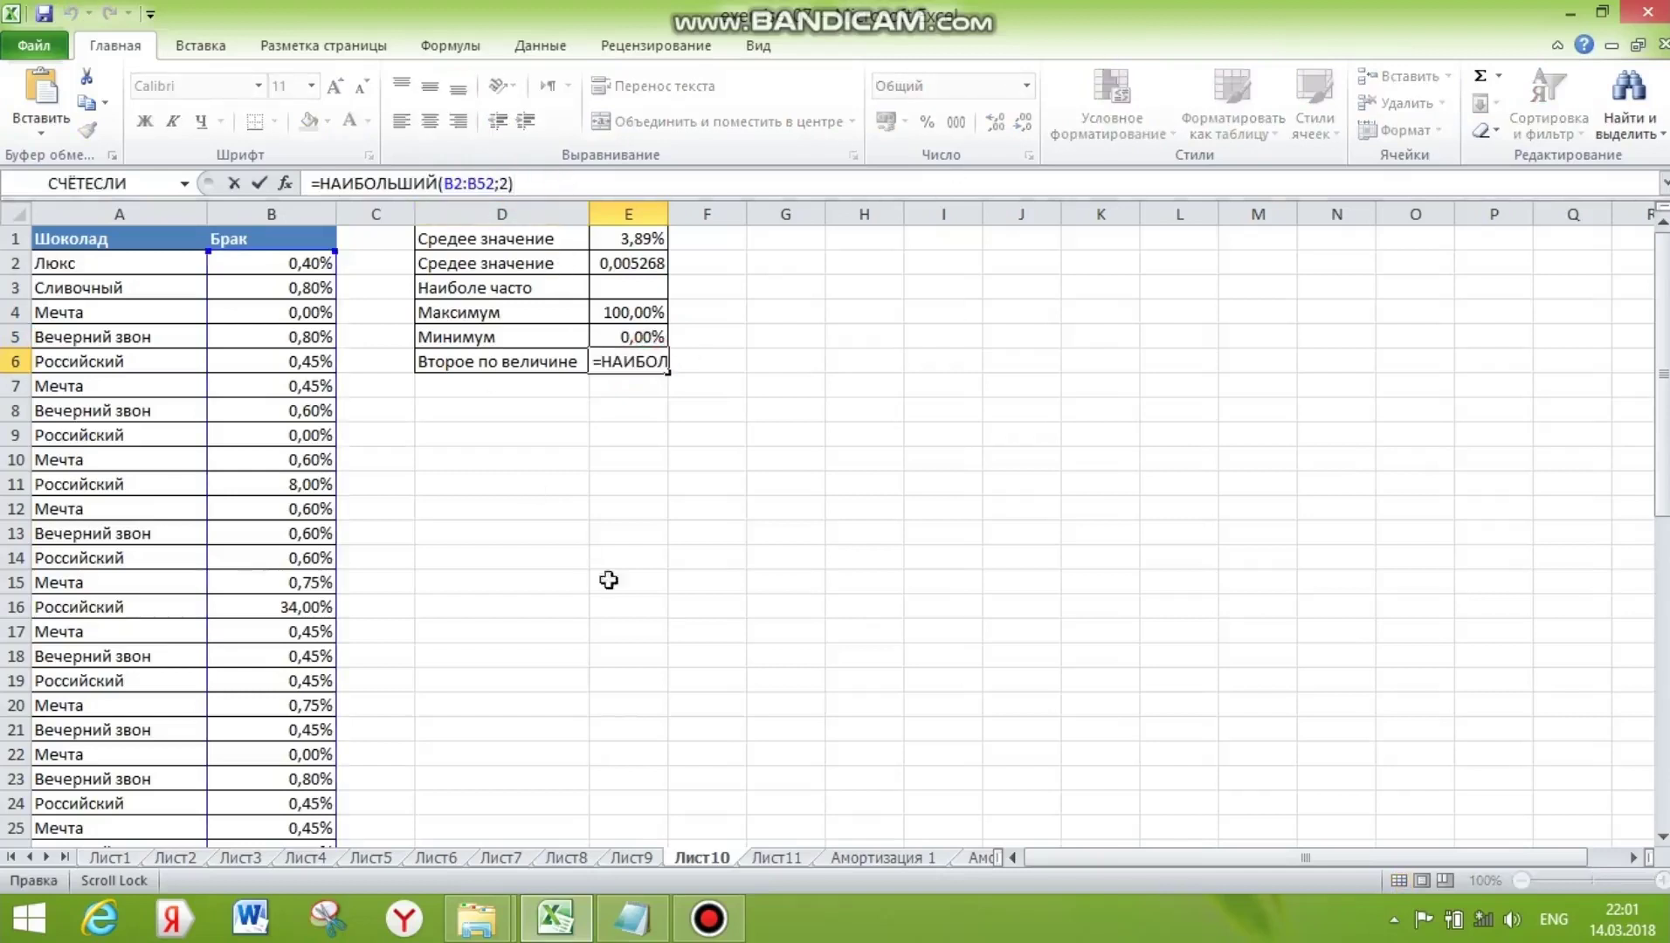
Switch to Лист11 and review the counting formulas in E1:E5, from Общее количество down to Мечта
{"action": "left_click", "coordinate": [791, 860]}
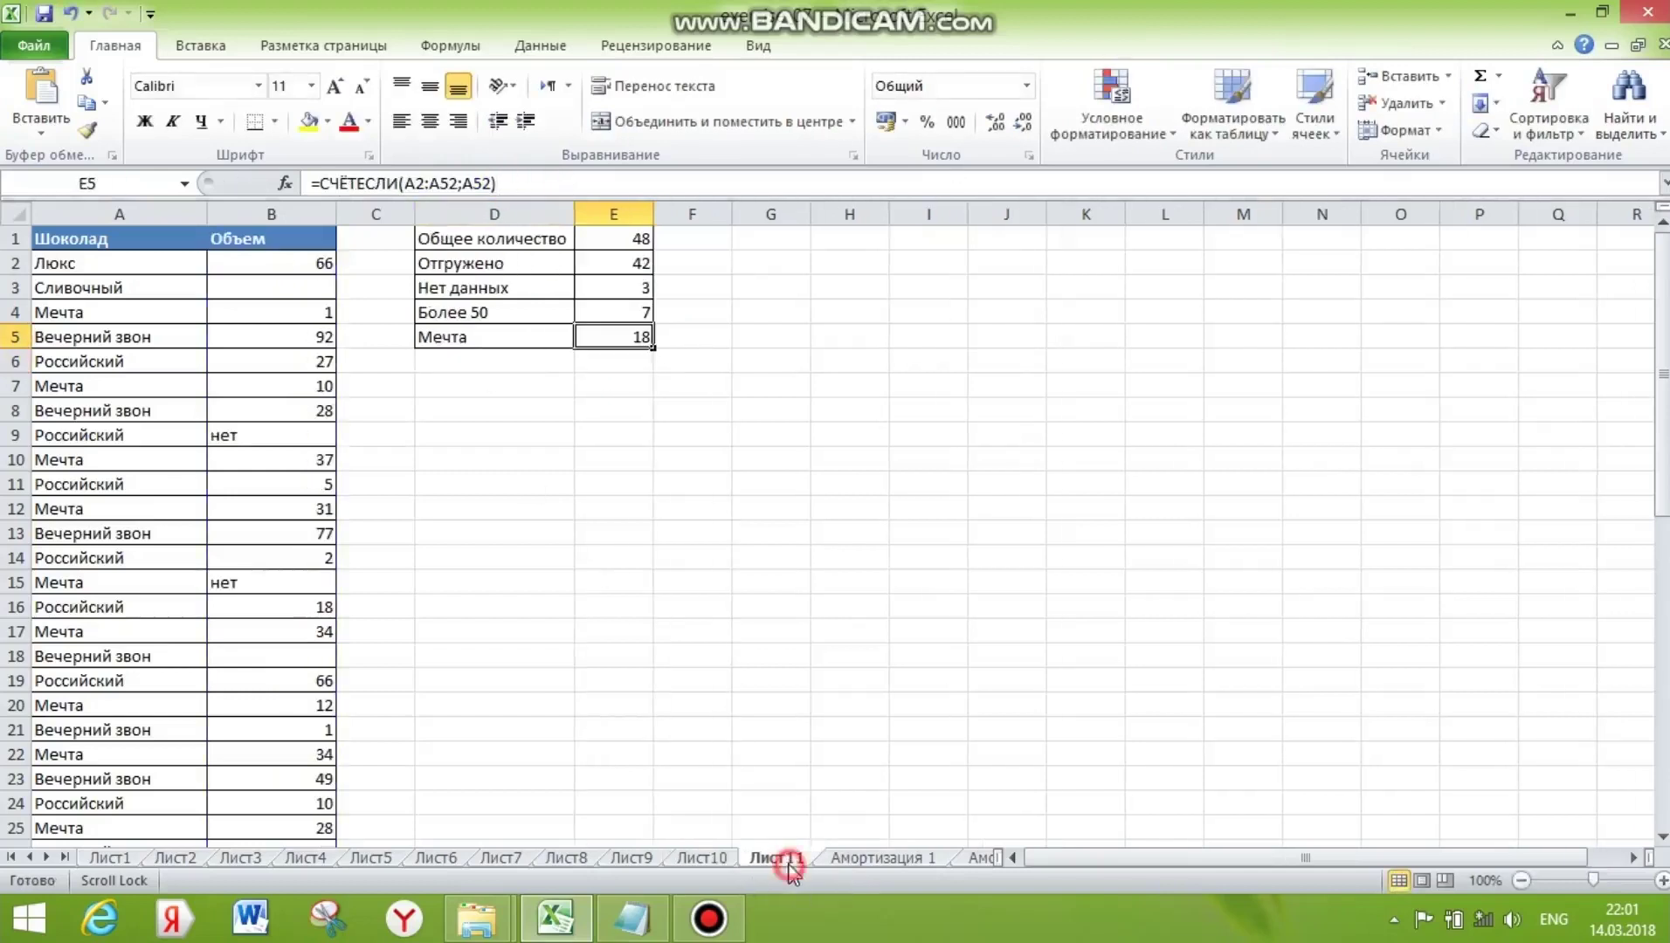
{"action": "left_click", "coordinate": [625, 246]}
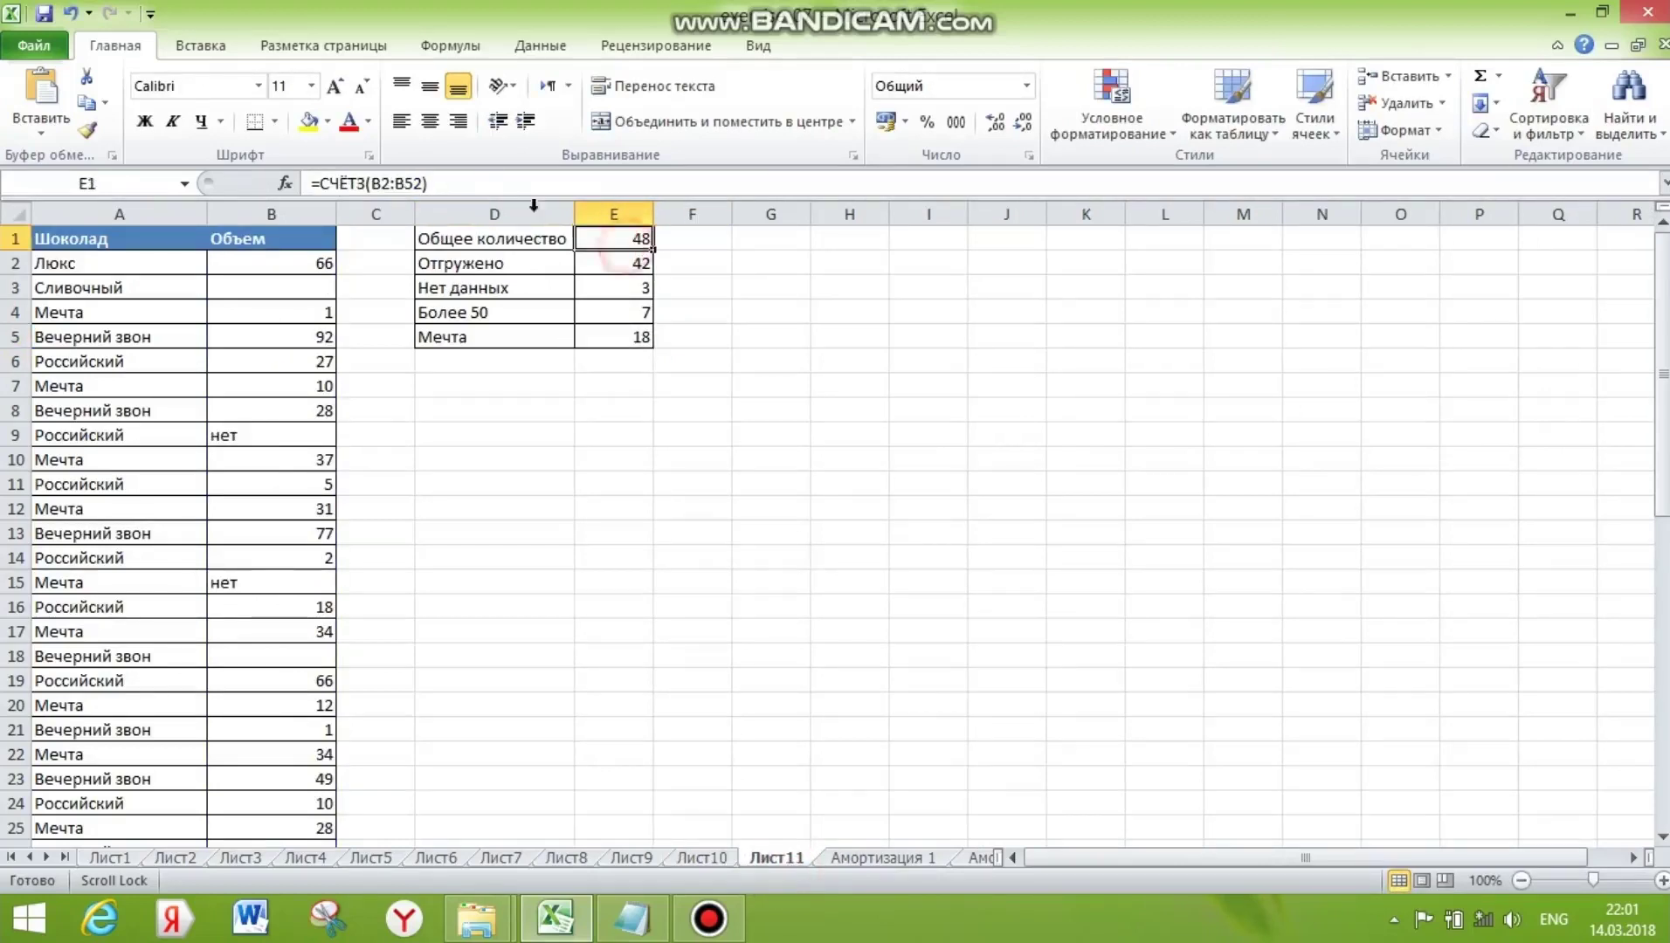
{"action": "left_click_drag", "start_coordinate": [430, 183], "coordinate": [552, 183]}
{"action": "left_click", "coordinate": [578, 256]}
{"action": "left_click", "coordinate": [642, 289]}
{"action": "left_click", "coordinate": [623, 313]}
{"action": "left_click", "coordinate": [634, 337]}
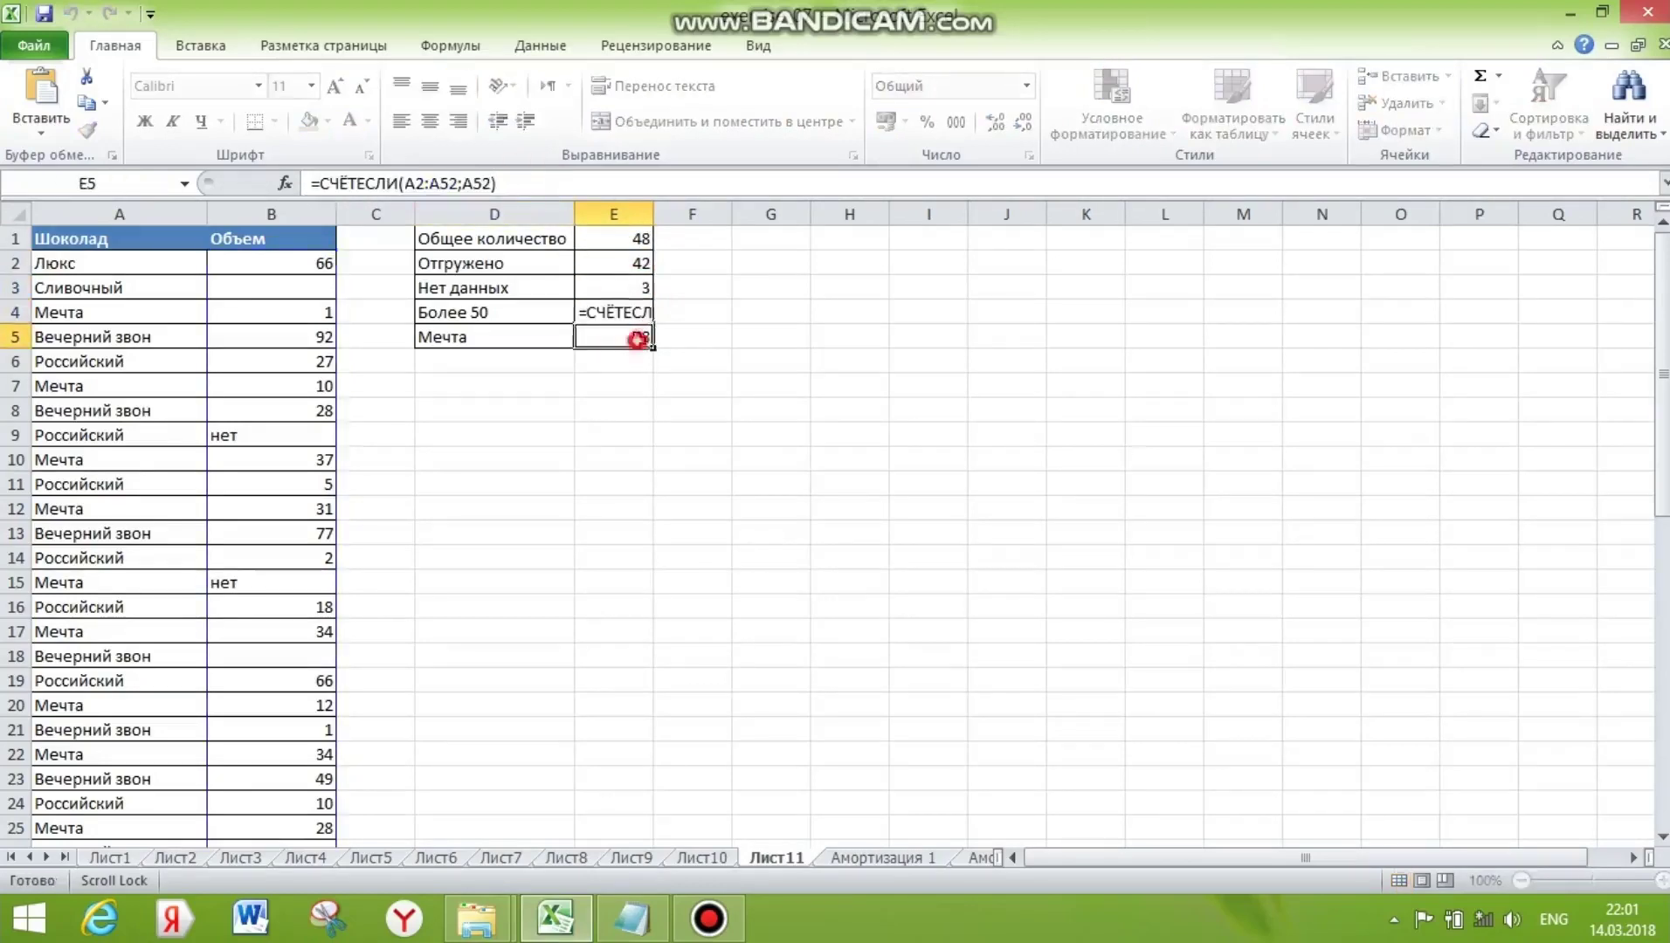
{"action": "left_click", "coordinate": [526, 185]}
{"action": "left_click_drag", "start_coordinate": [358, 200], "coordinate": [529, 183]}
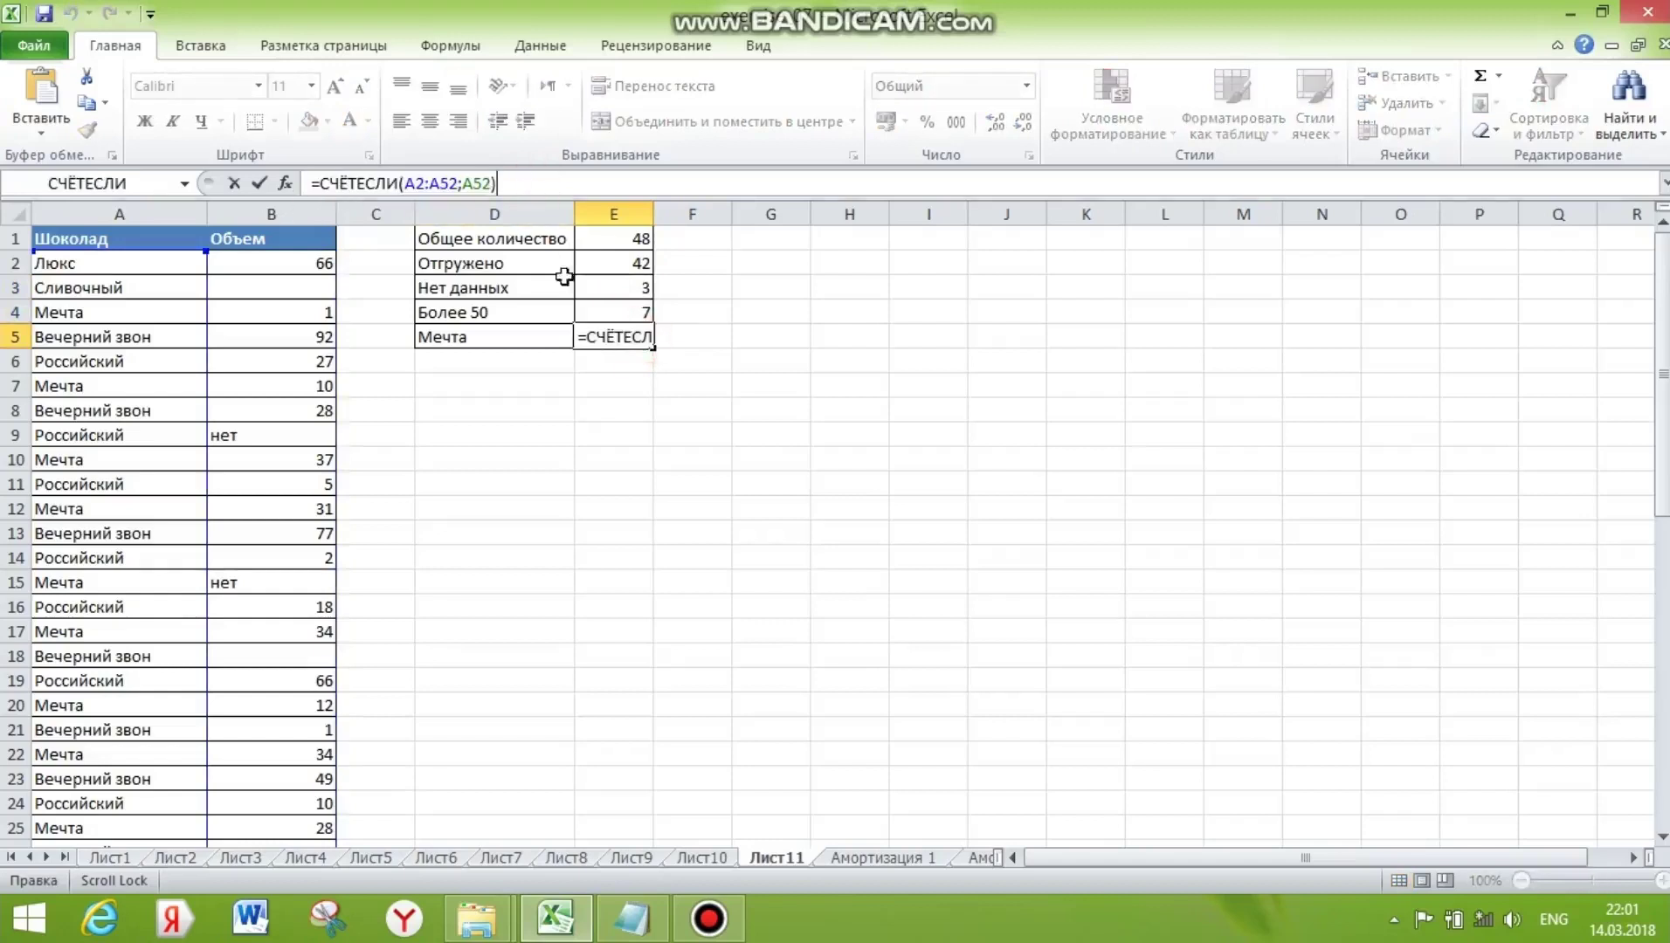
On the Амортизация 1 sheet, search for the АПЛ function and insert it into B5 beside Ежегодные амортизационные отчисления
{"action": "left_click", "coordinate": [877, 857]}
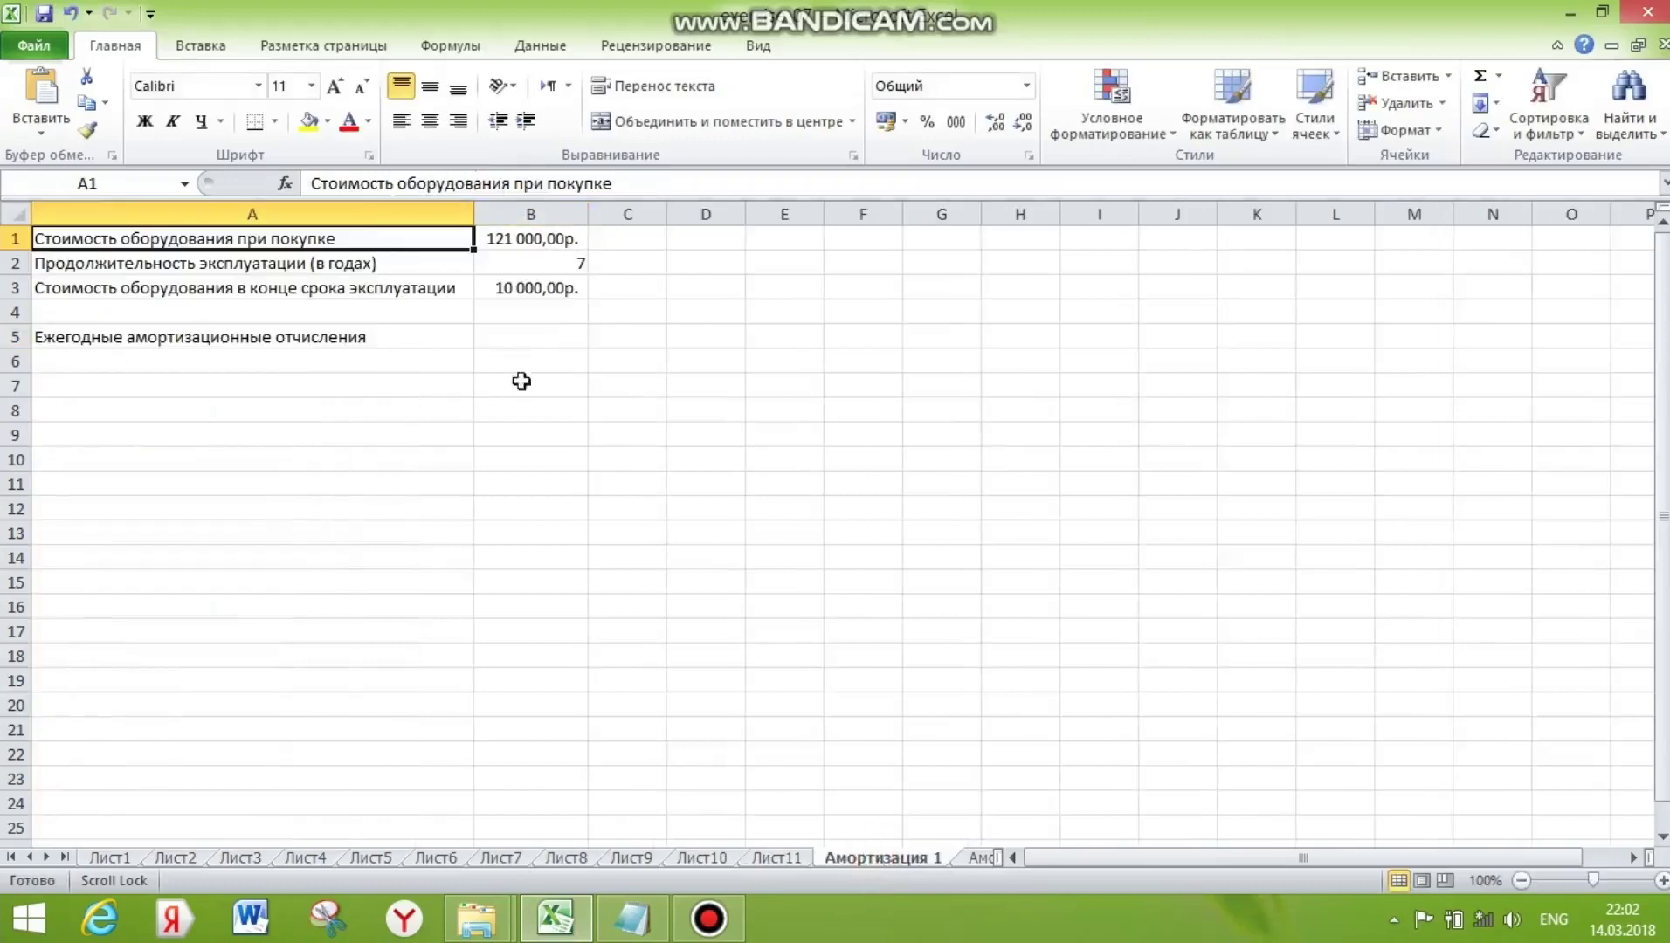
{"action": "left_click", "coordinate": [535, 337]}
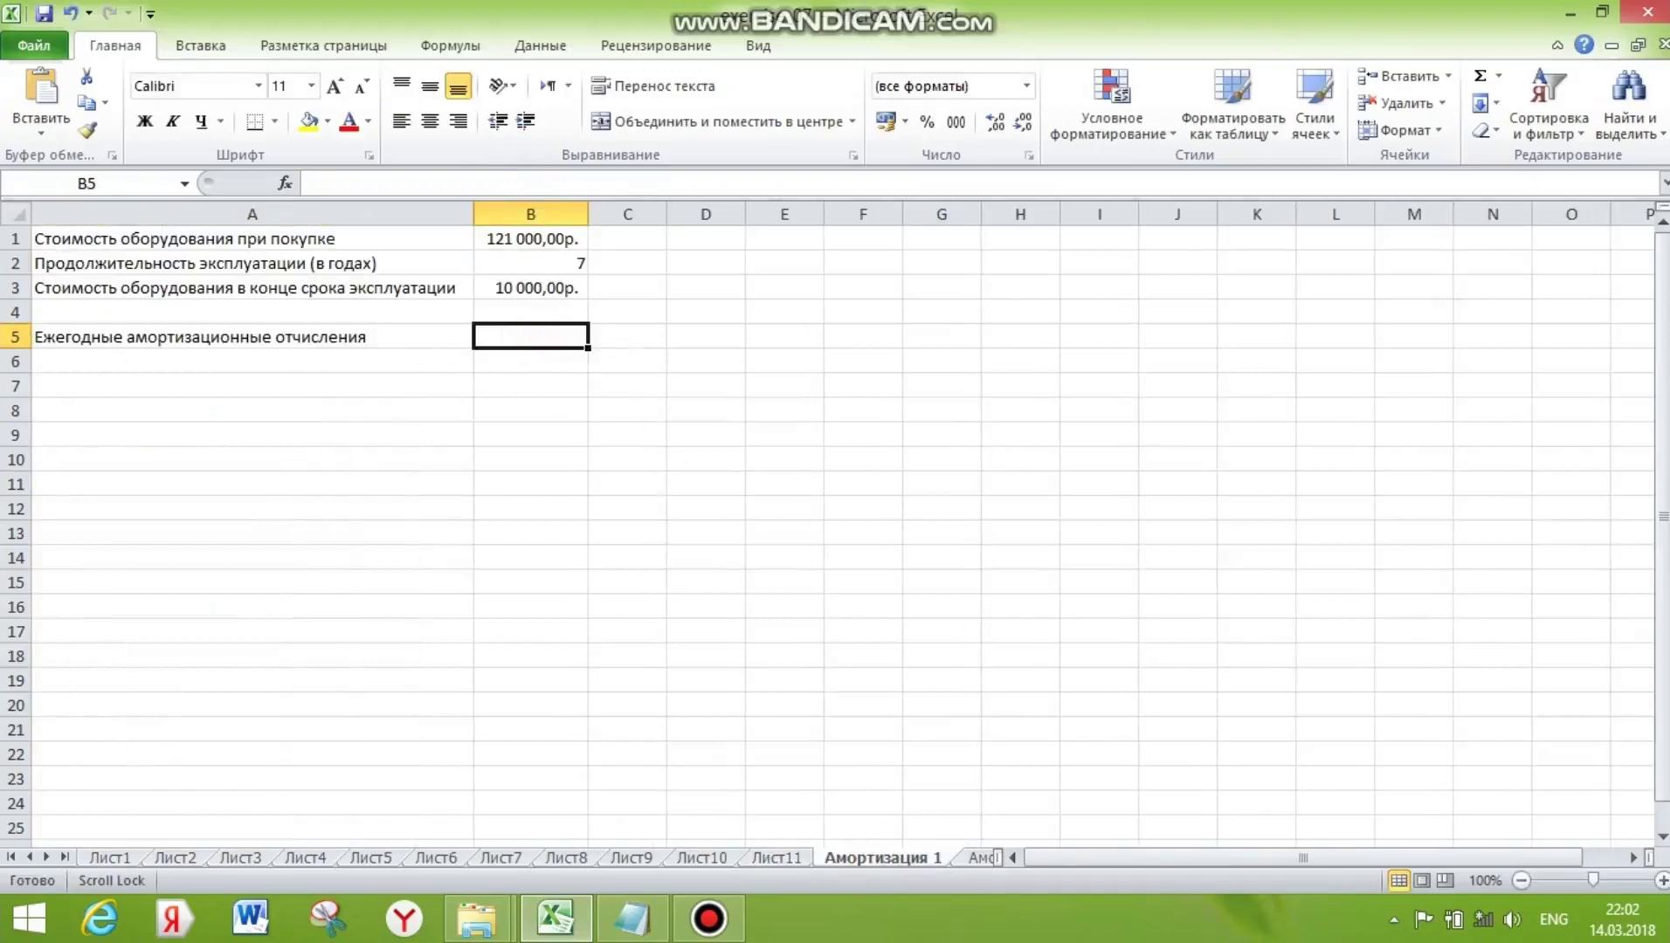
{"action": "left_click", "coordinate": [1499, 79]}
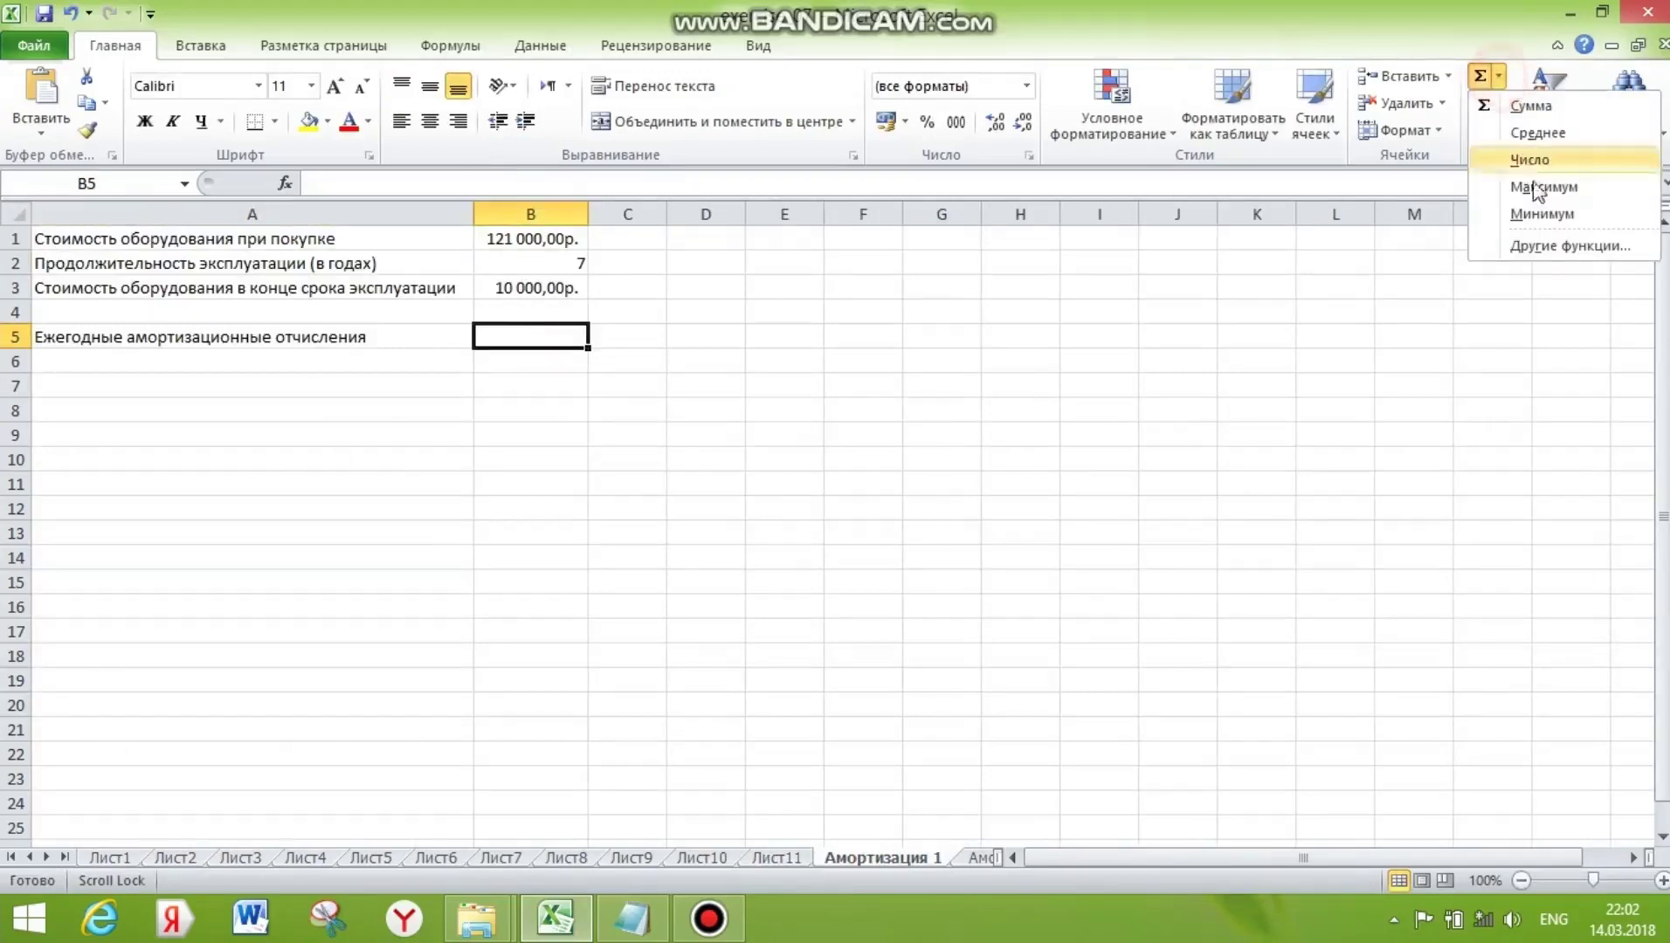
{"action": "left_click", "coordinate": [1539, 247]}
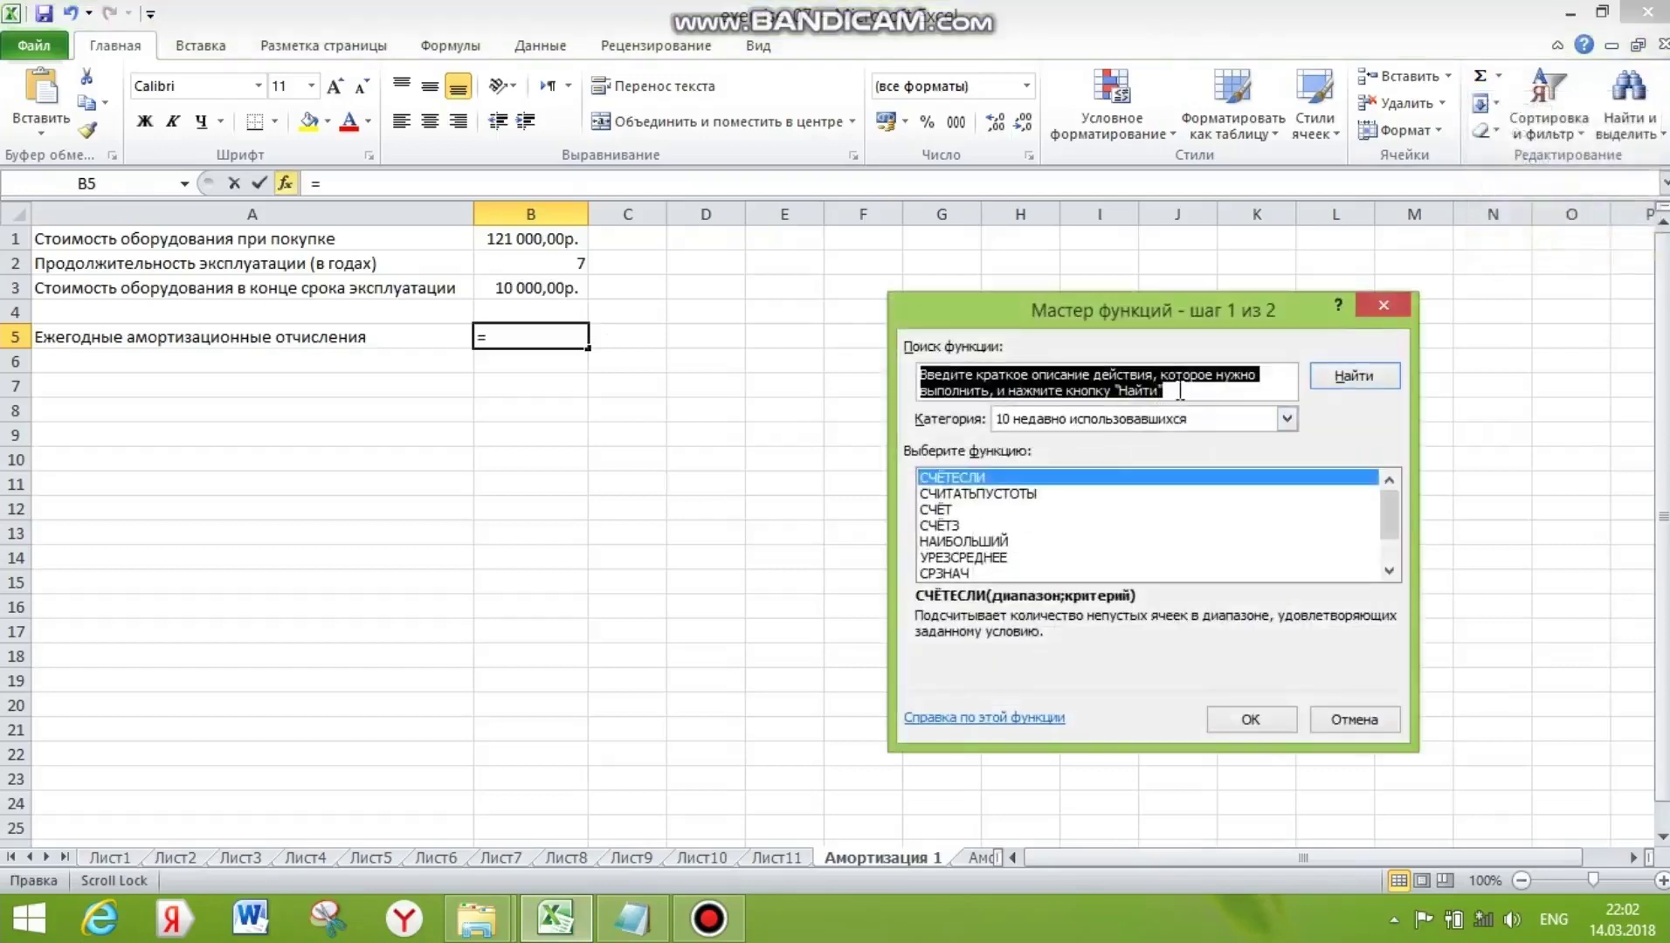
{"action": "type", "text": "F"}
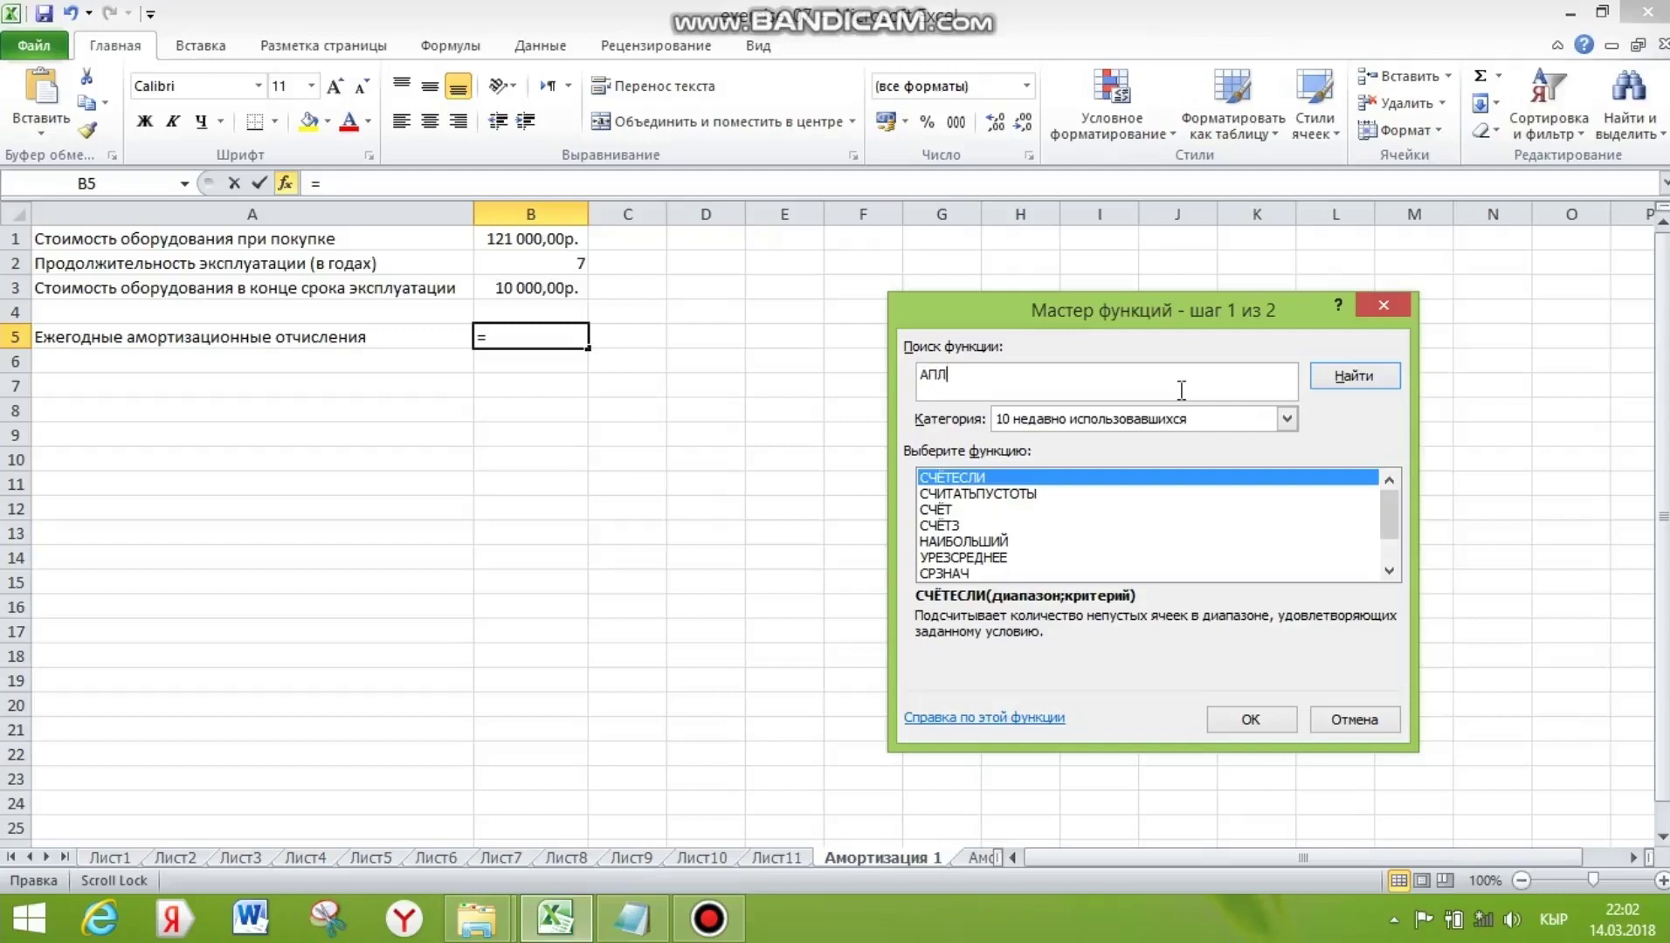
{"action": "left_click", "coordinate": [1379, 377]}
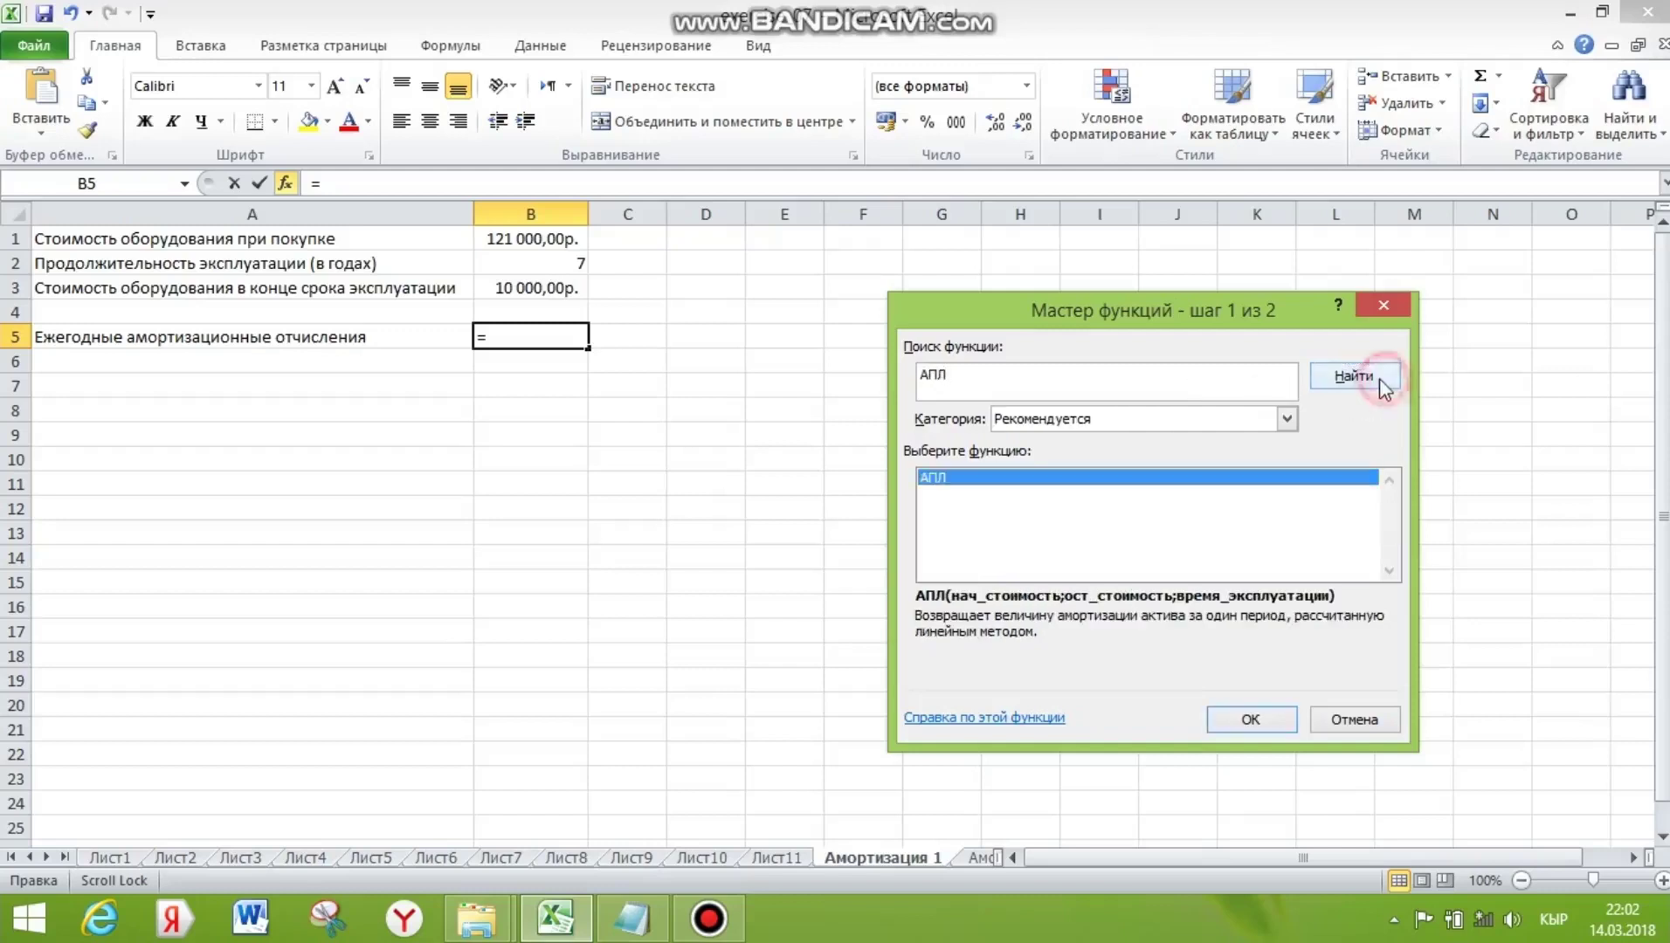
{"action": "left_click", "coordinate": [1272, 719]}
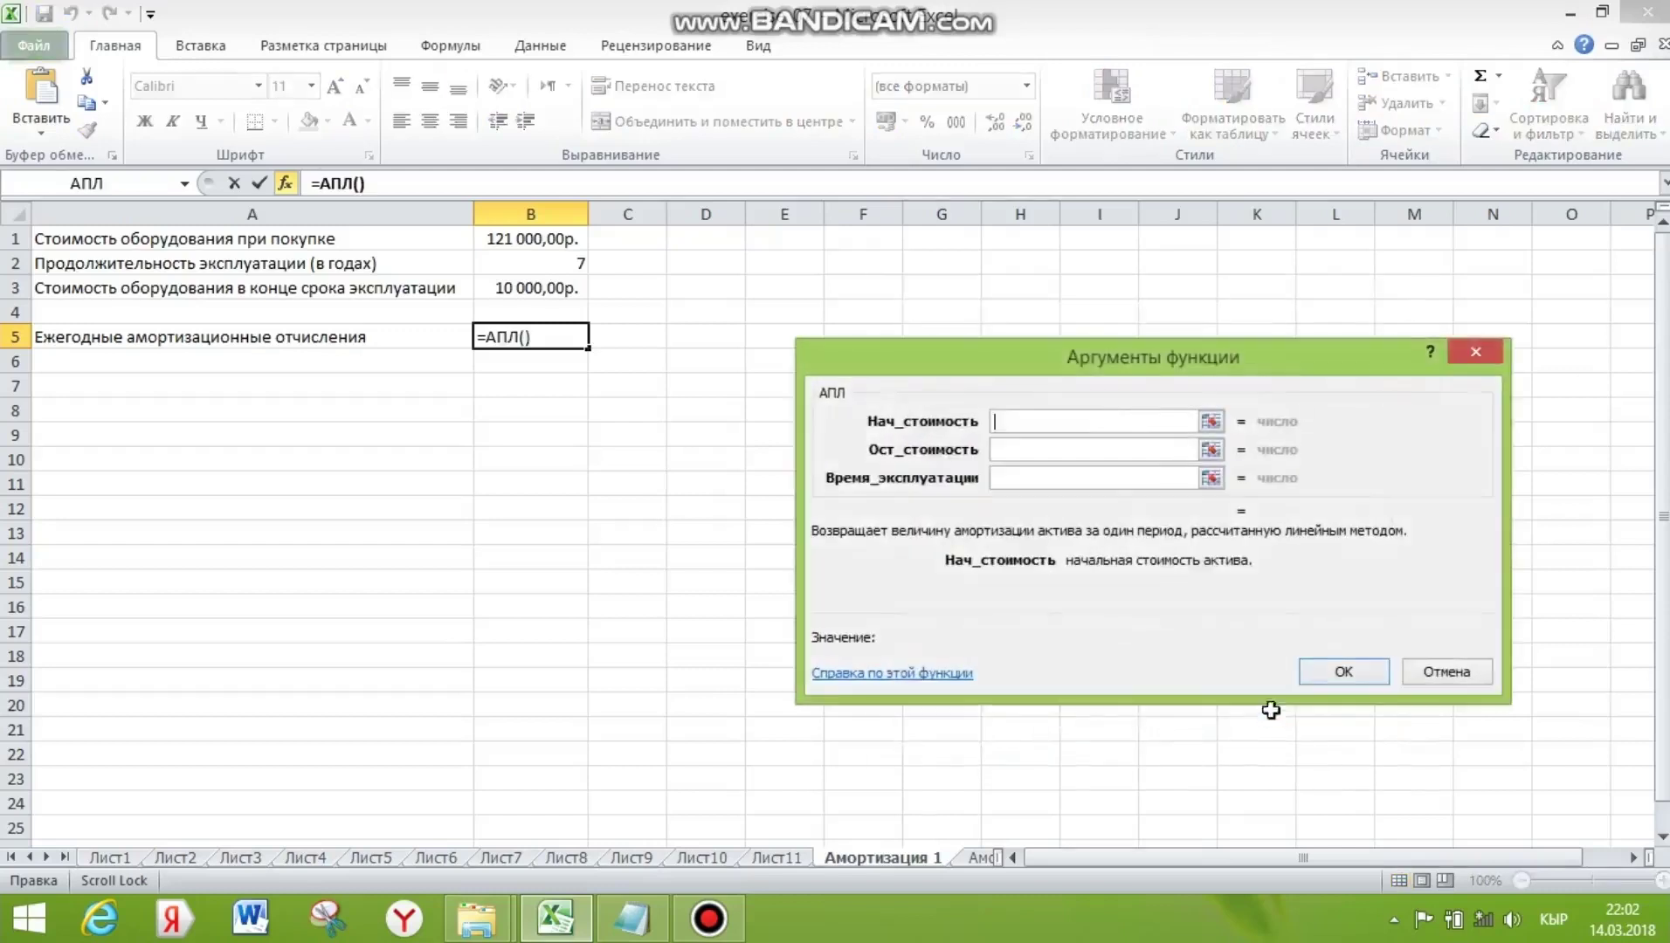
Complete the АПЛ formula in B5 with B1 as Нач_стоимость, B3 as Ост_стоимость and B2 as Время_эксплуатации
{"action": "left_click", "coordinate": [544, 243]}
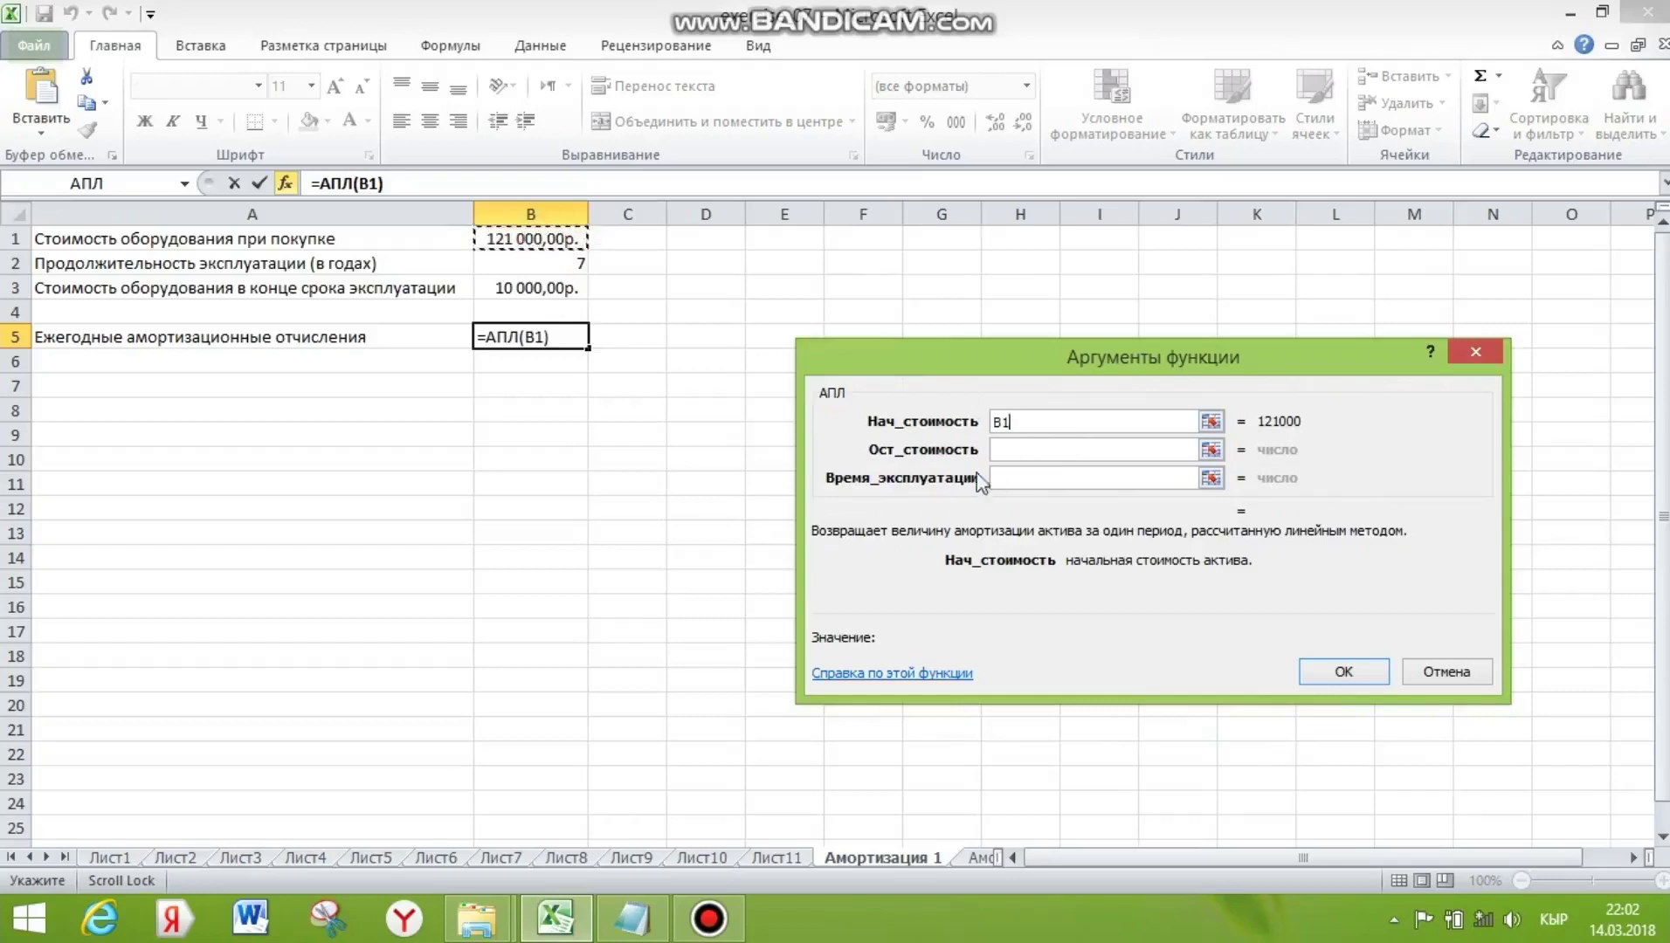
{"action": "left_click", "coordinate": [1000, 451]}
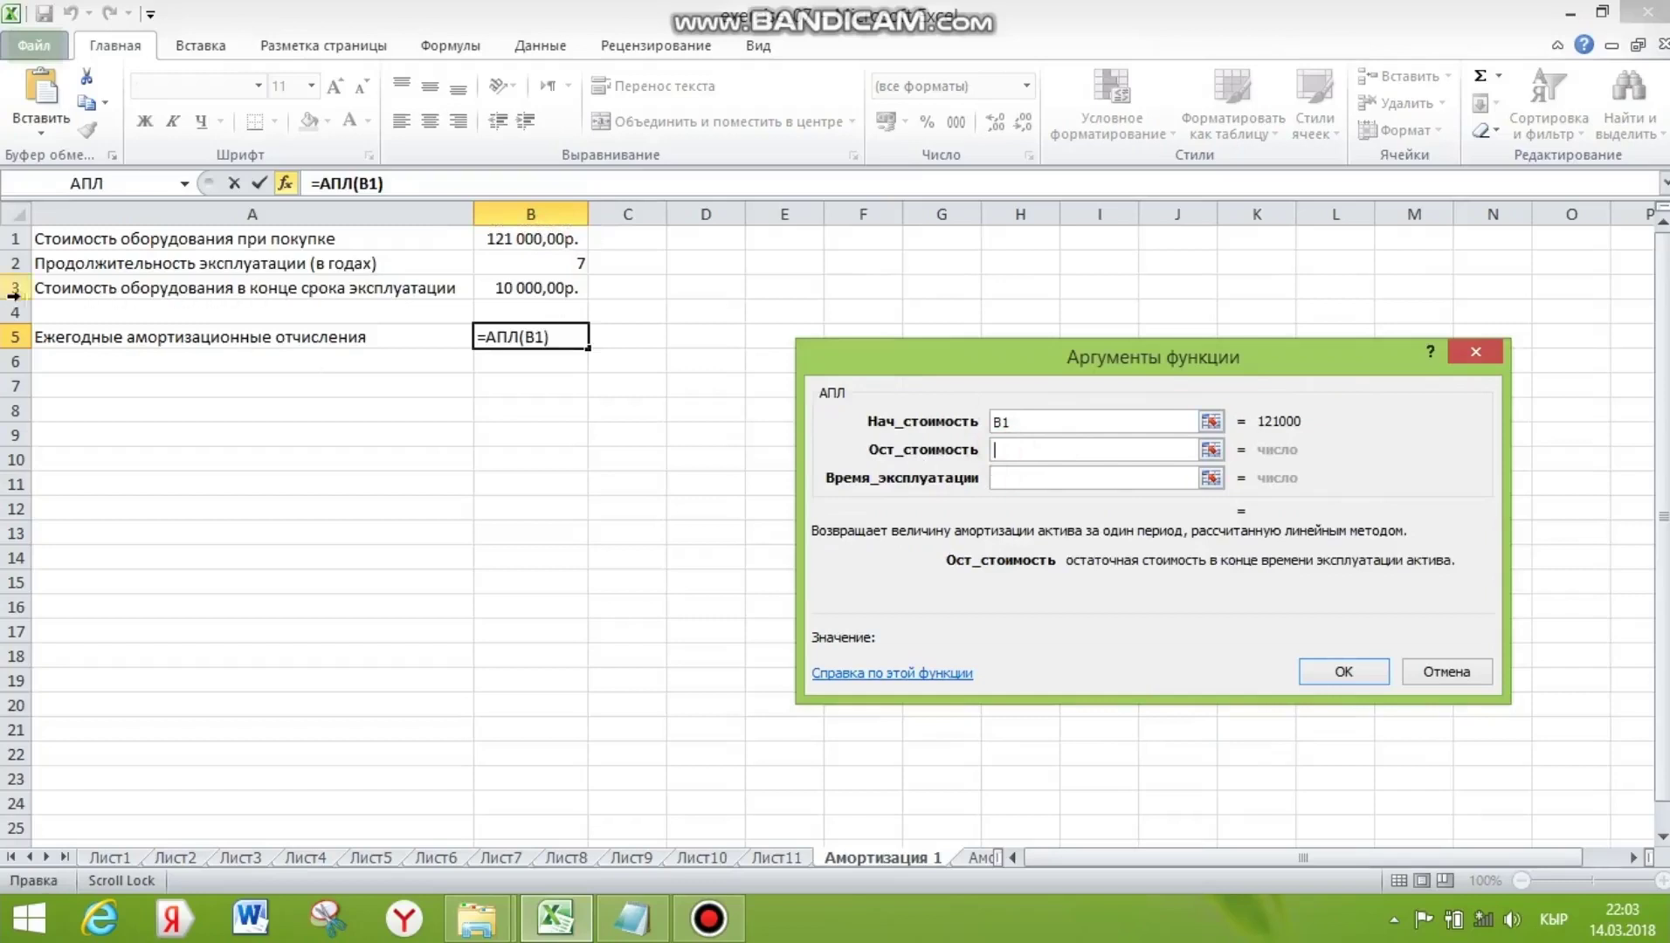
{"action": "left_click", "coordinate": [535, 288]}
{"action": "left_click", "coordinate": [1046, 480]}
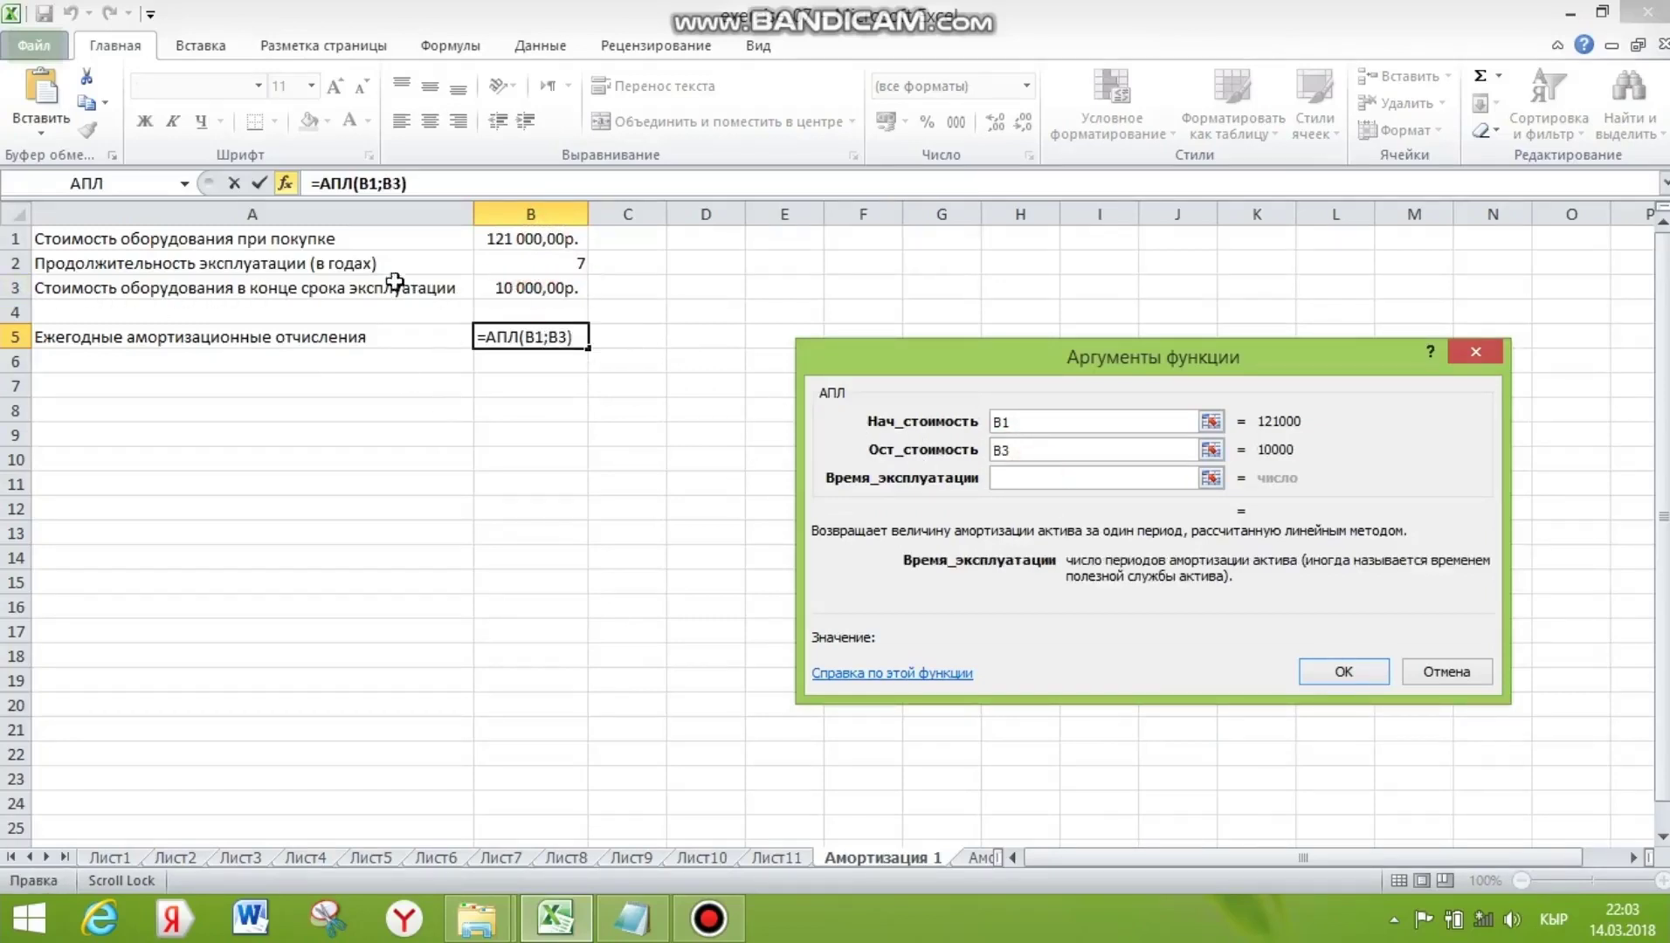
{"action": "left_click", "coordinate": [546, 264]}
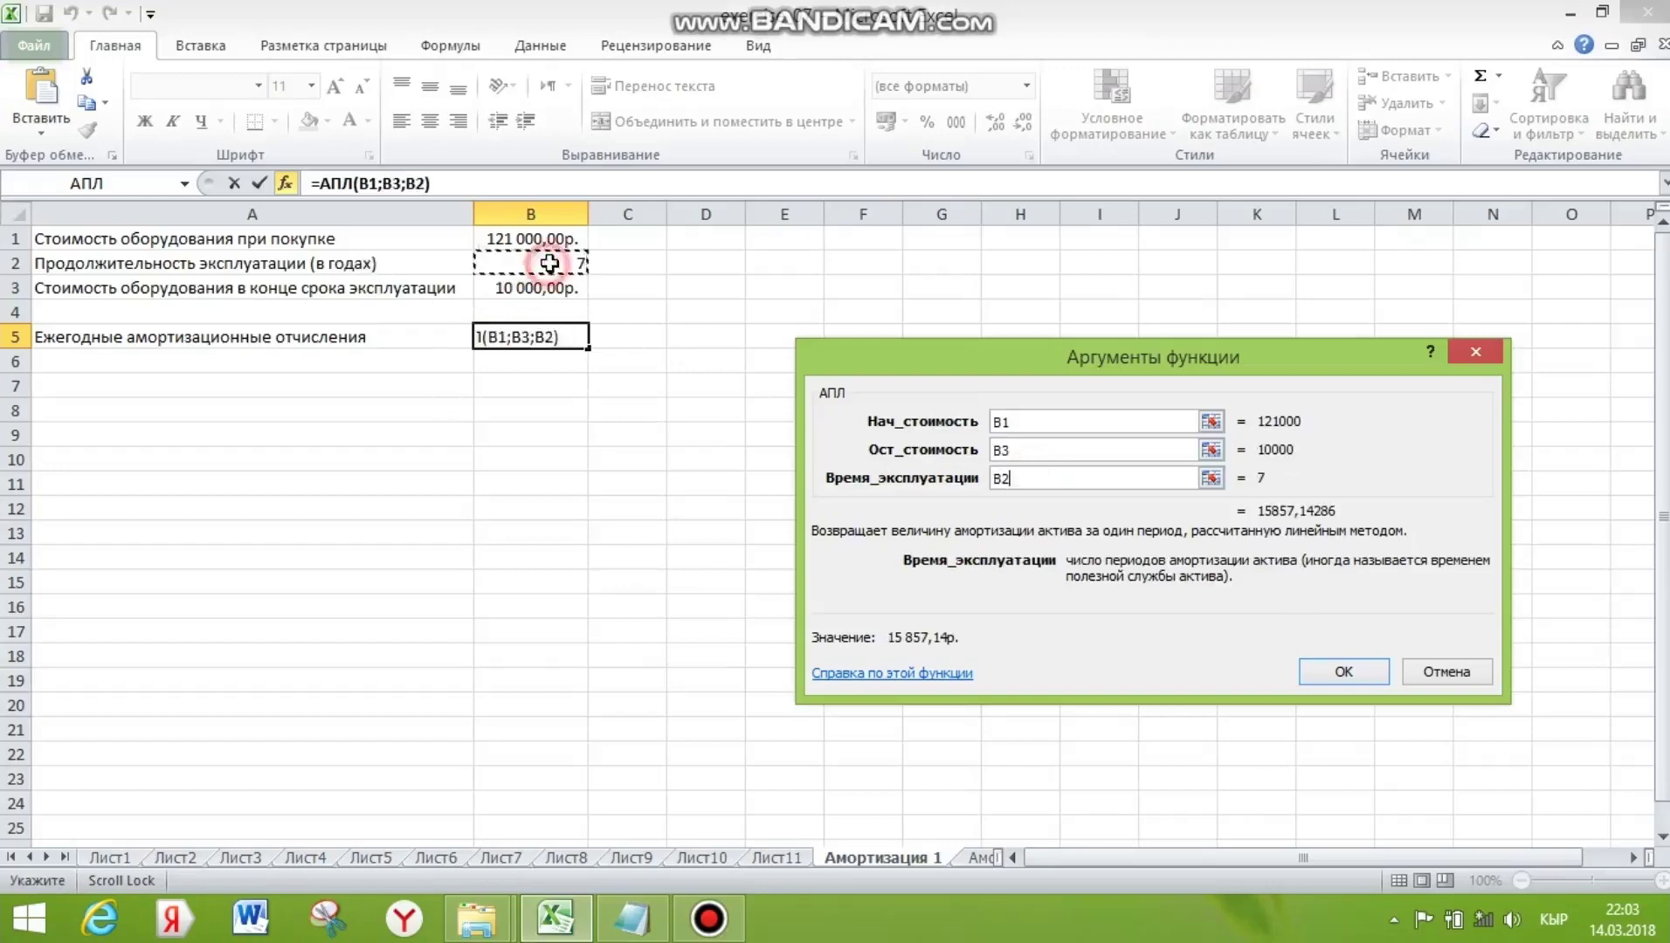
{"action": "left_click", "coordinate": [1345, 672]}
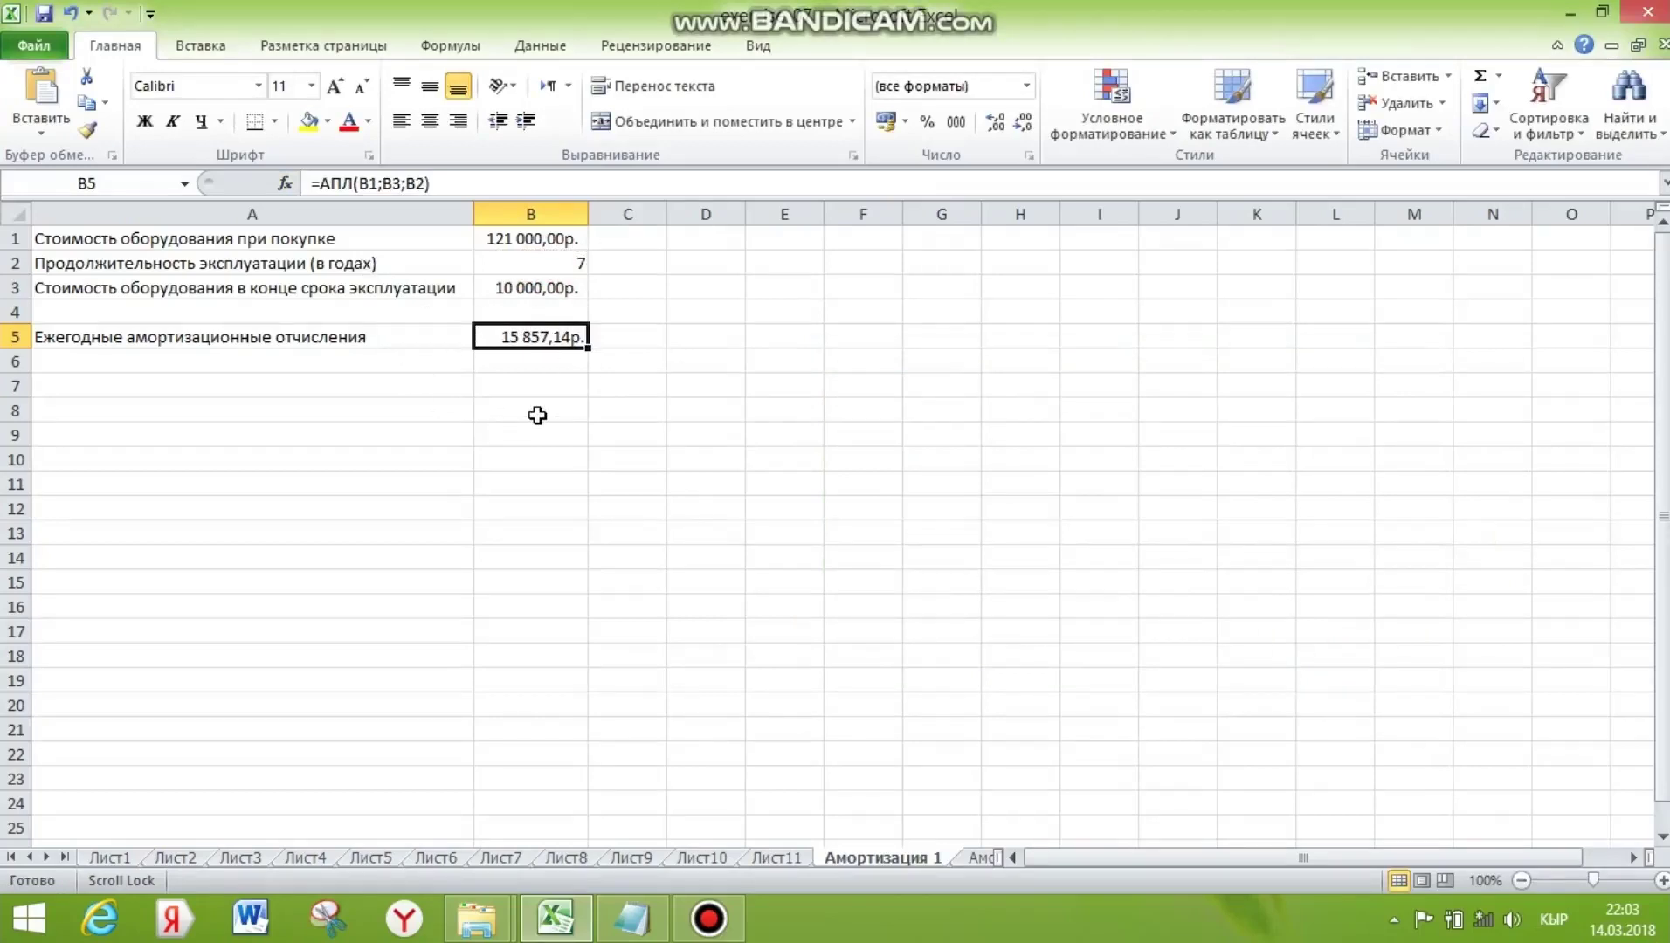
On the Амортизация 2 sheet, search for the АСЧ function and insert it into B6 for year 1
{"action": "key", "text": "ctrl+Page_Down"}
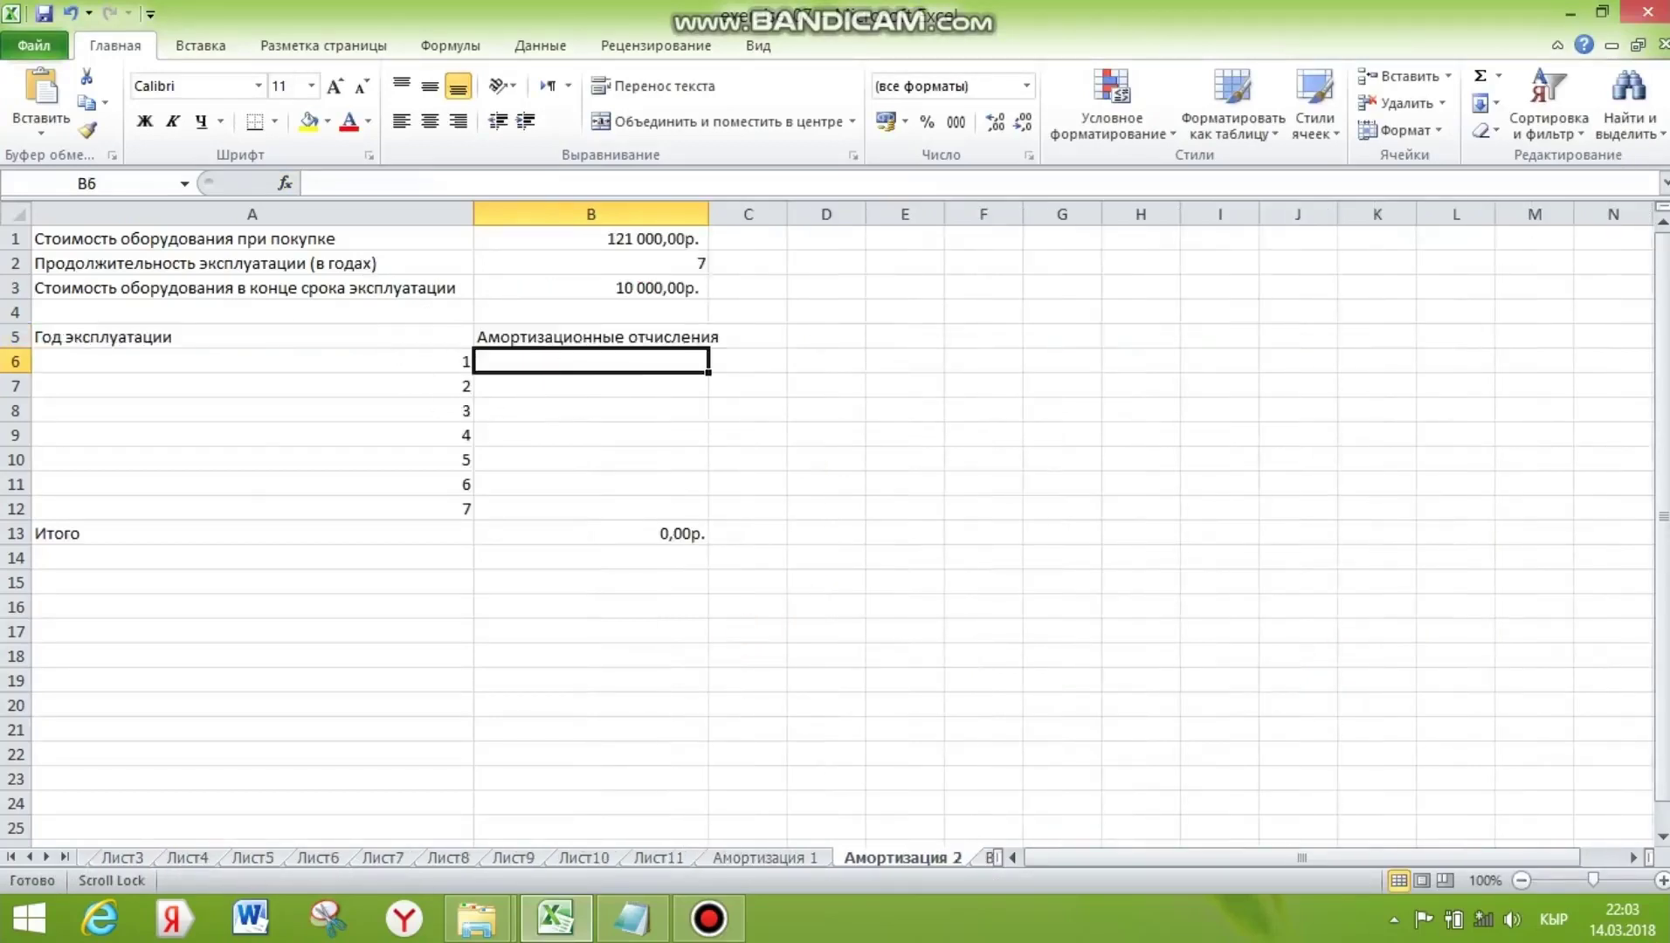
{"action": "left_click", "coordinate": [1498, 76]}
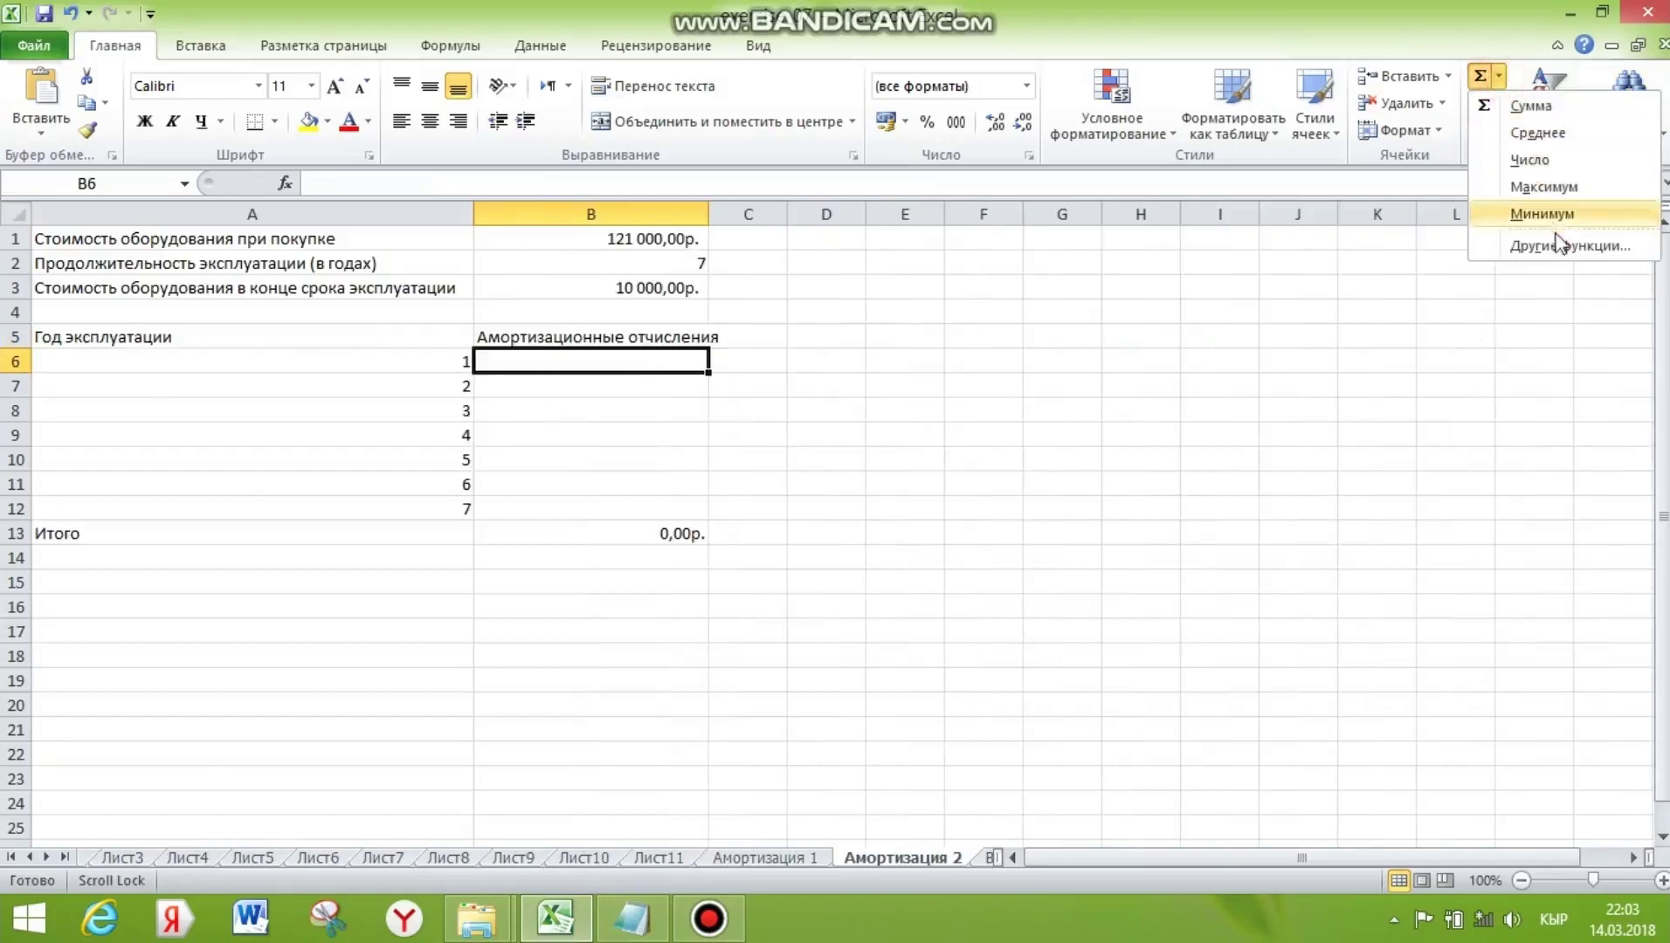
{"action": "left_click", "coordinate": [1559, 248]}
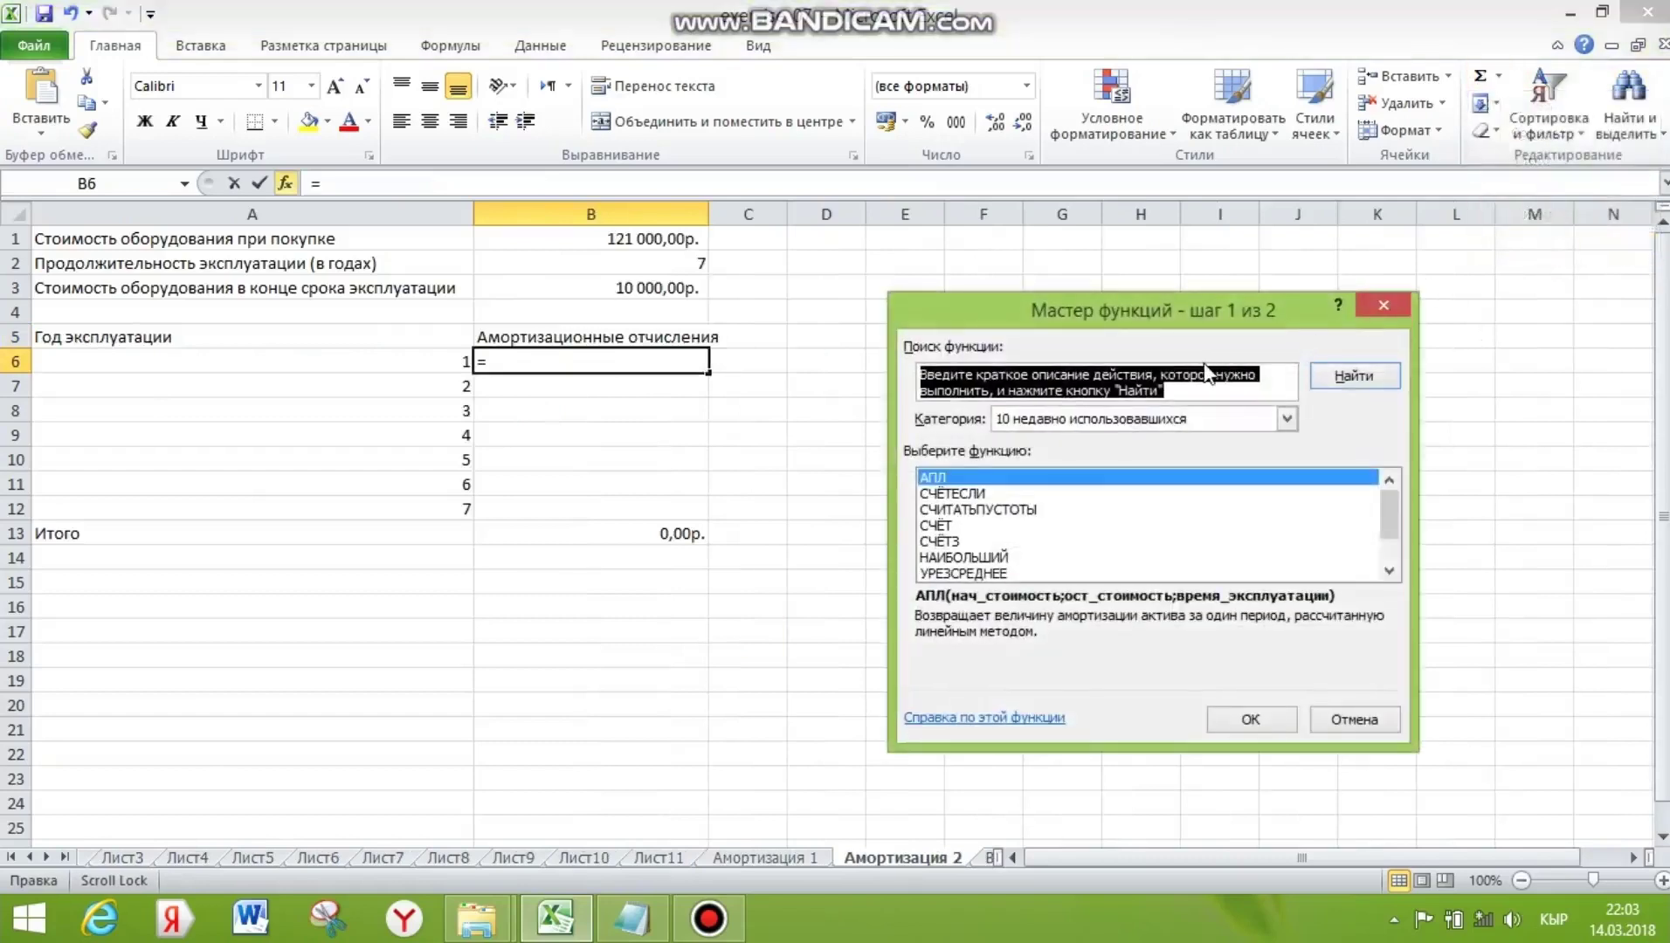
{"action": "type", "text": "АСЧ"}
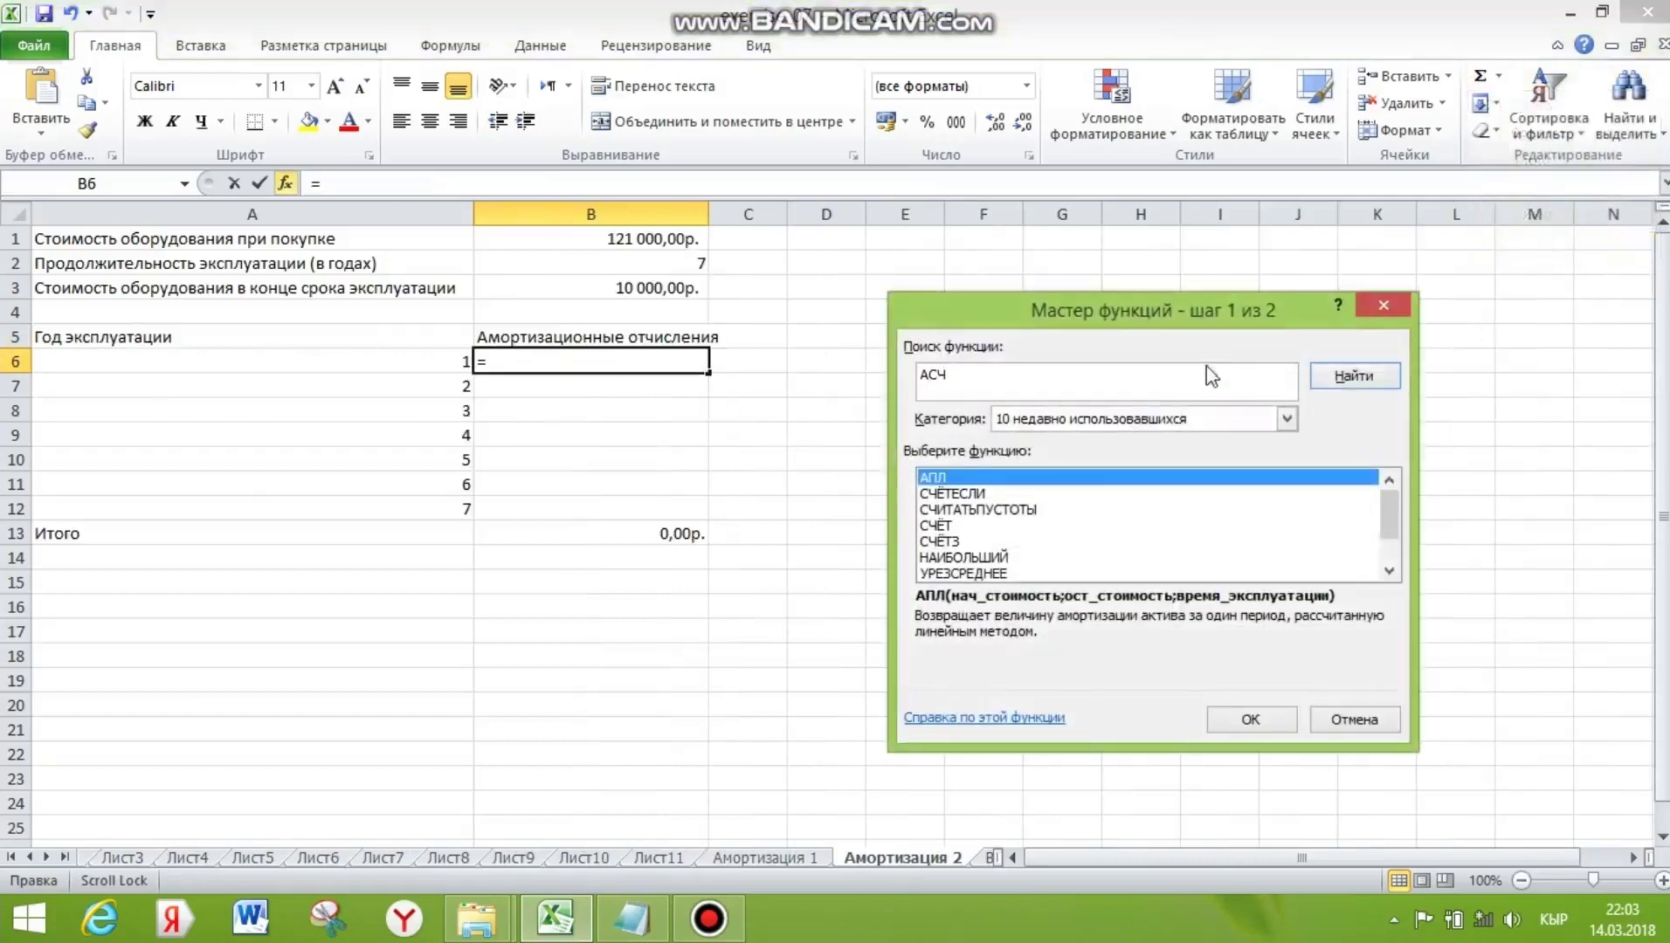
{"action": "left_click", "coordinate": [1350, 377]}
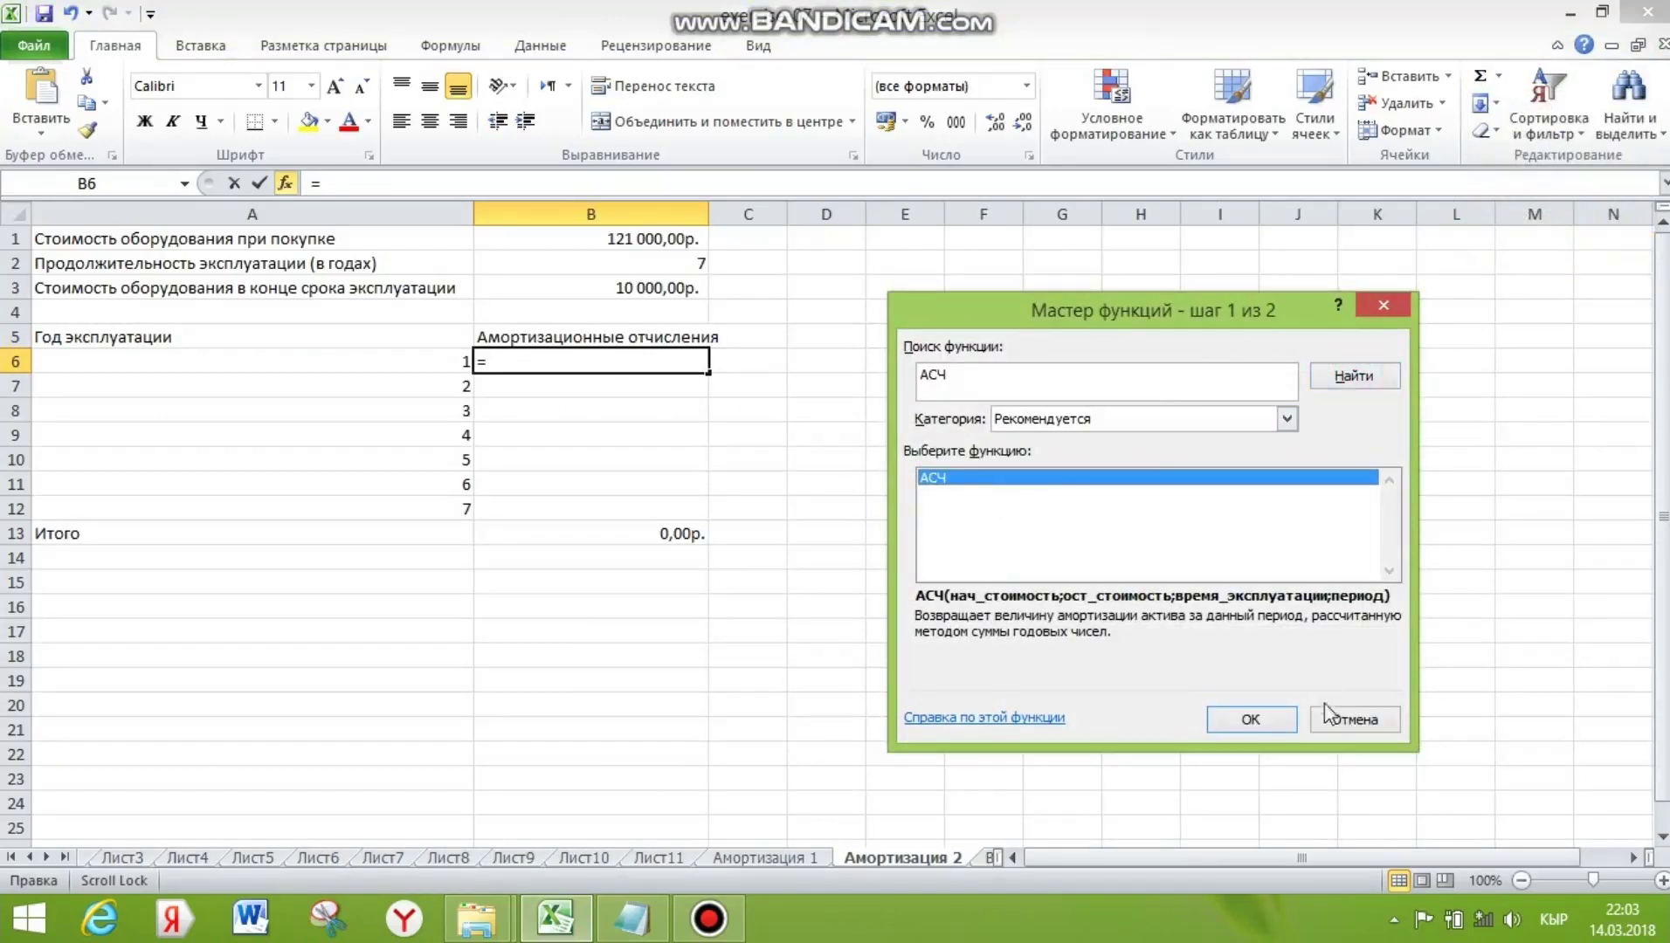
{"action": "left_click", "coordinate": [1275, 721]}
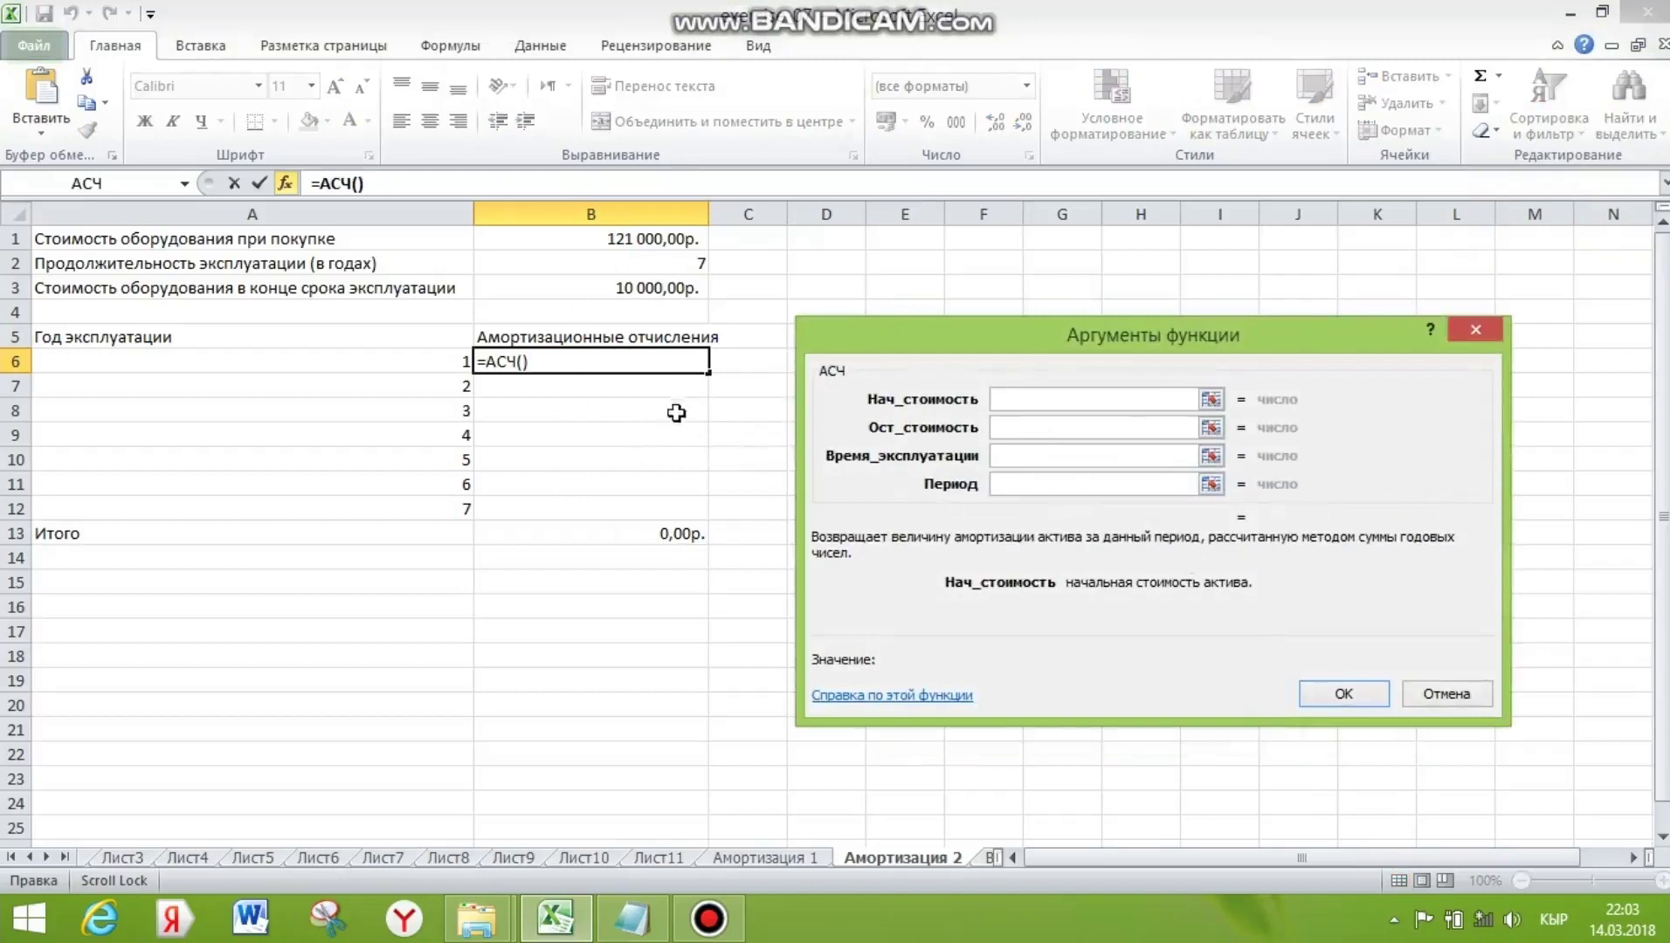
In the АСЧ arguments for B6, set Нач_стоимость to B1 and Ост_стоимость to B3
{"action": "left_click", "coordinate": [622, 238]}
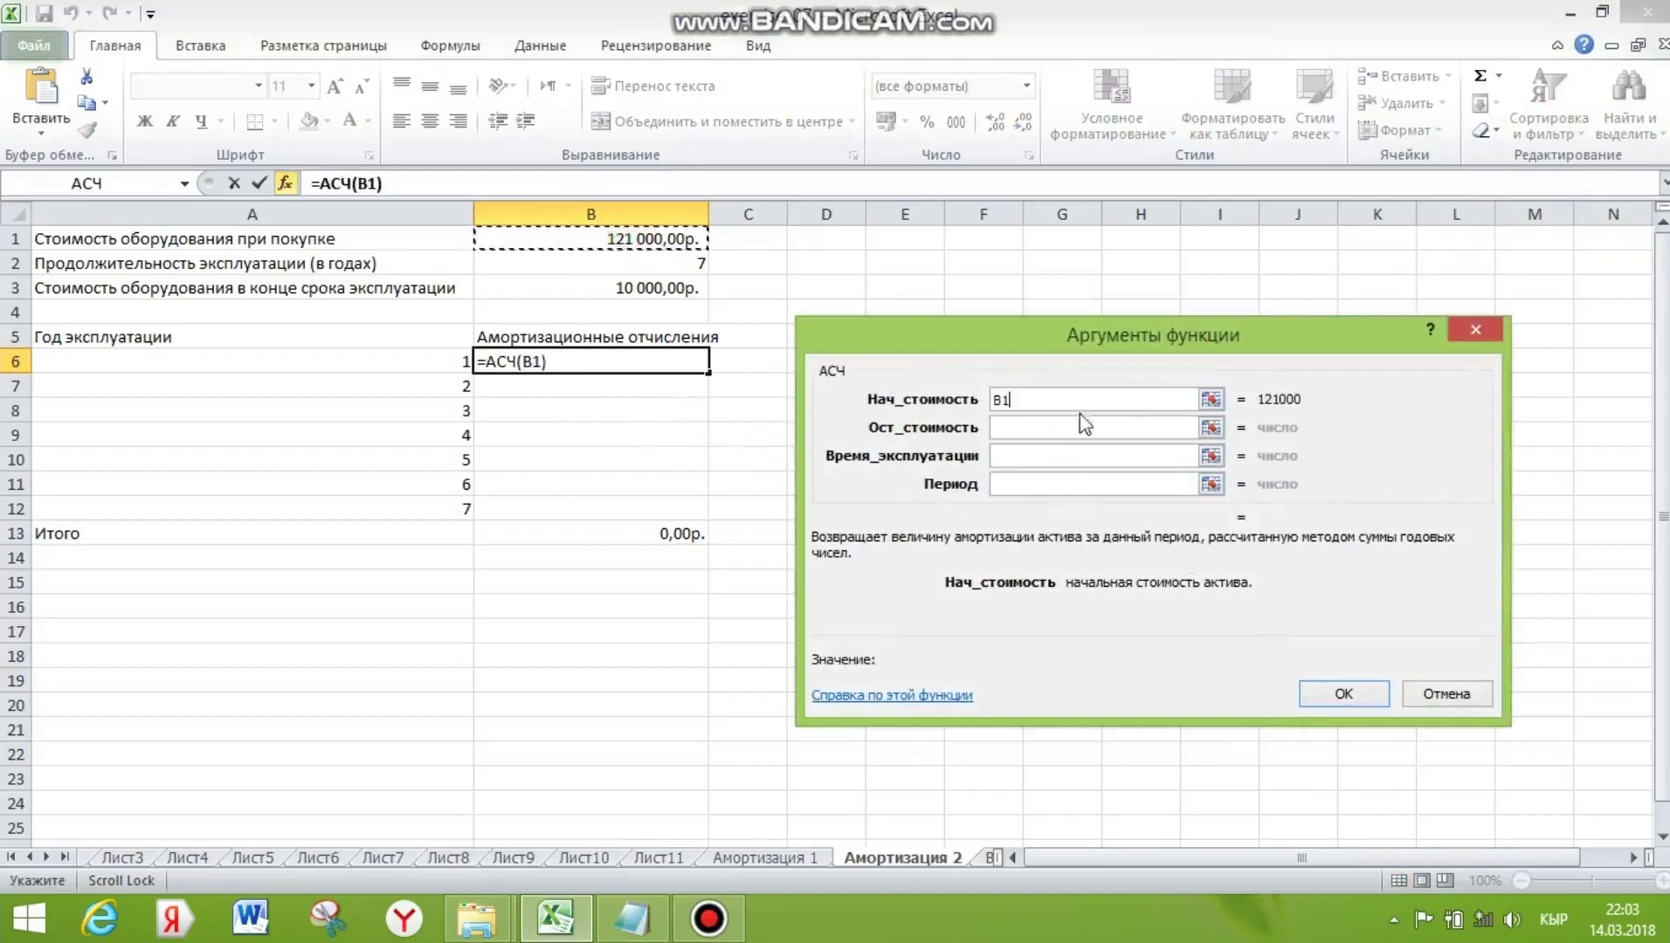
{"action": "left_click", "coordinate": [1031, 429]}
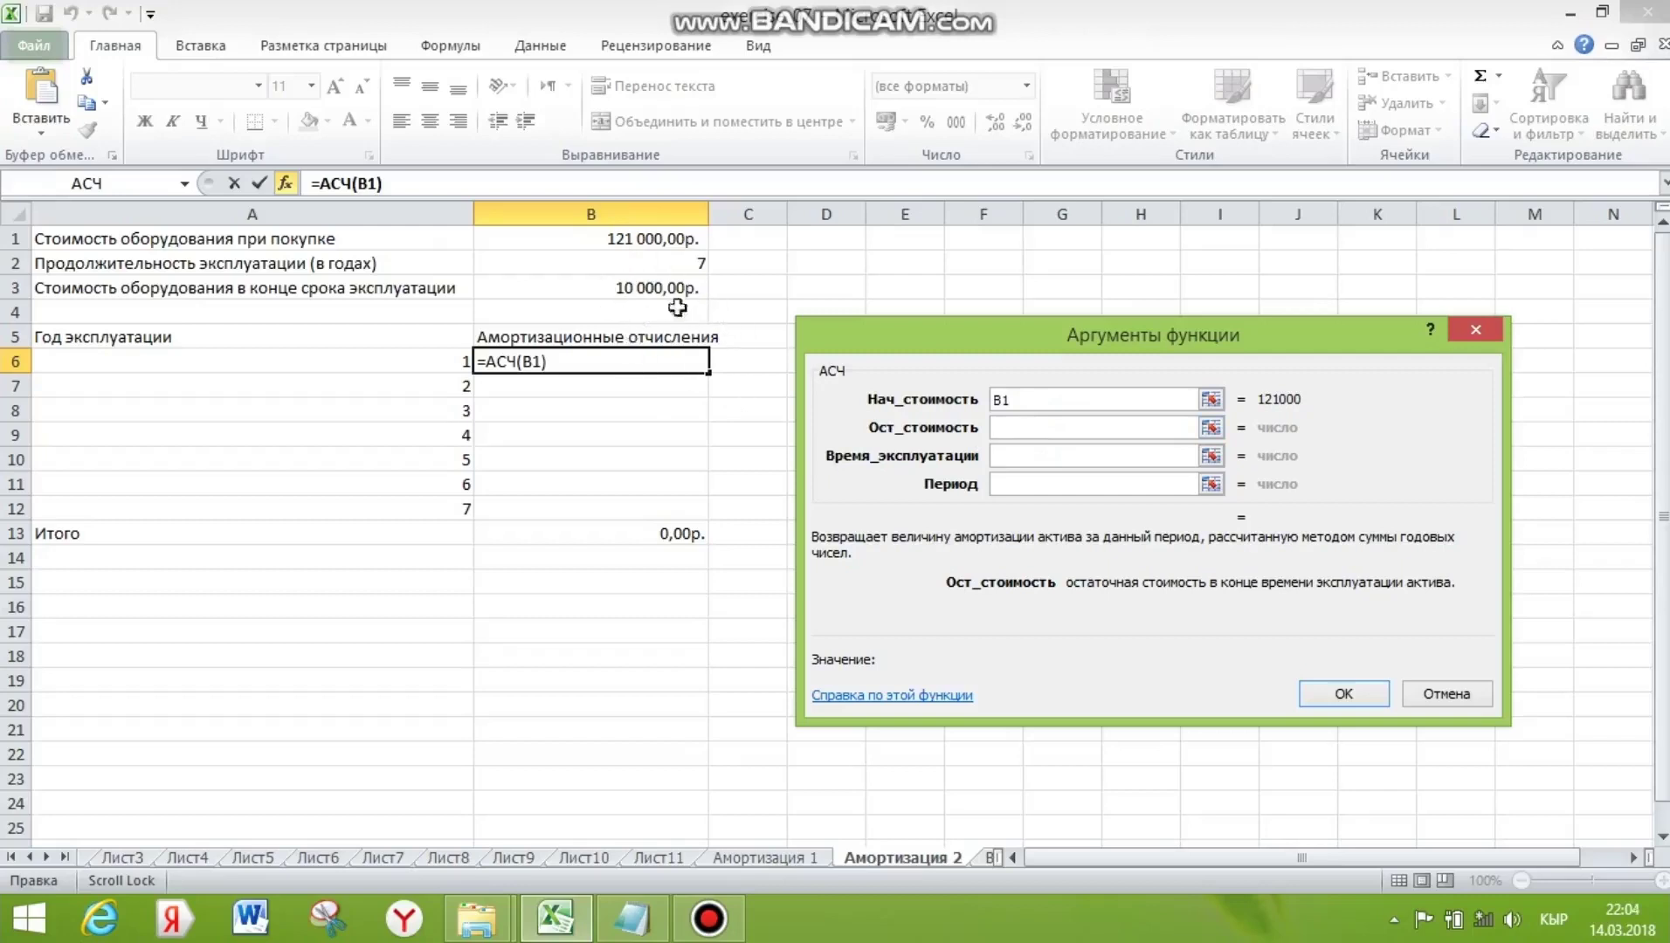
{"action": "left_click", "coordinate": [664, 283]}
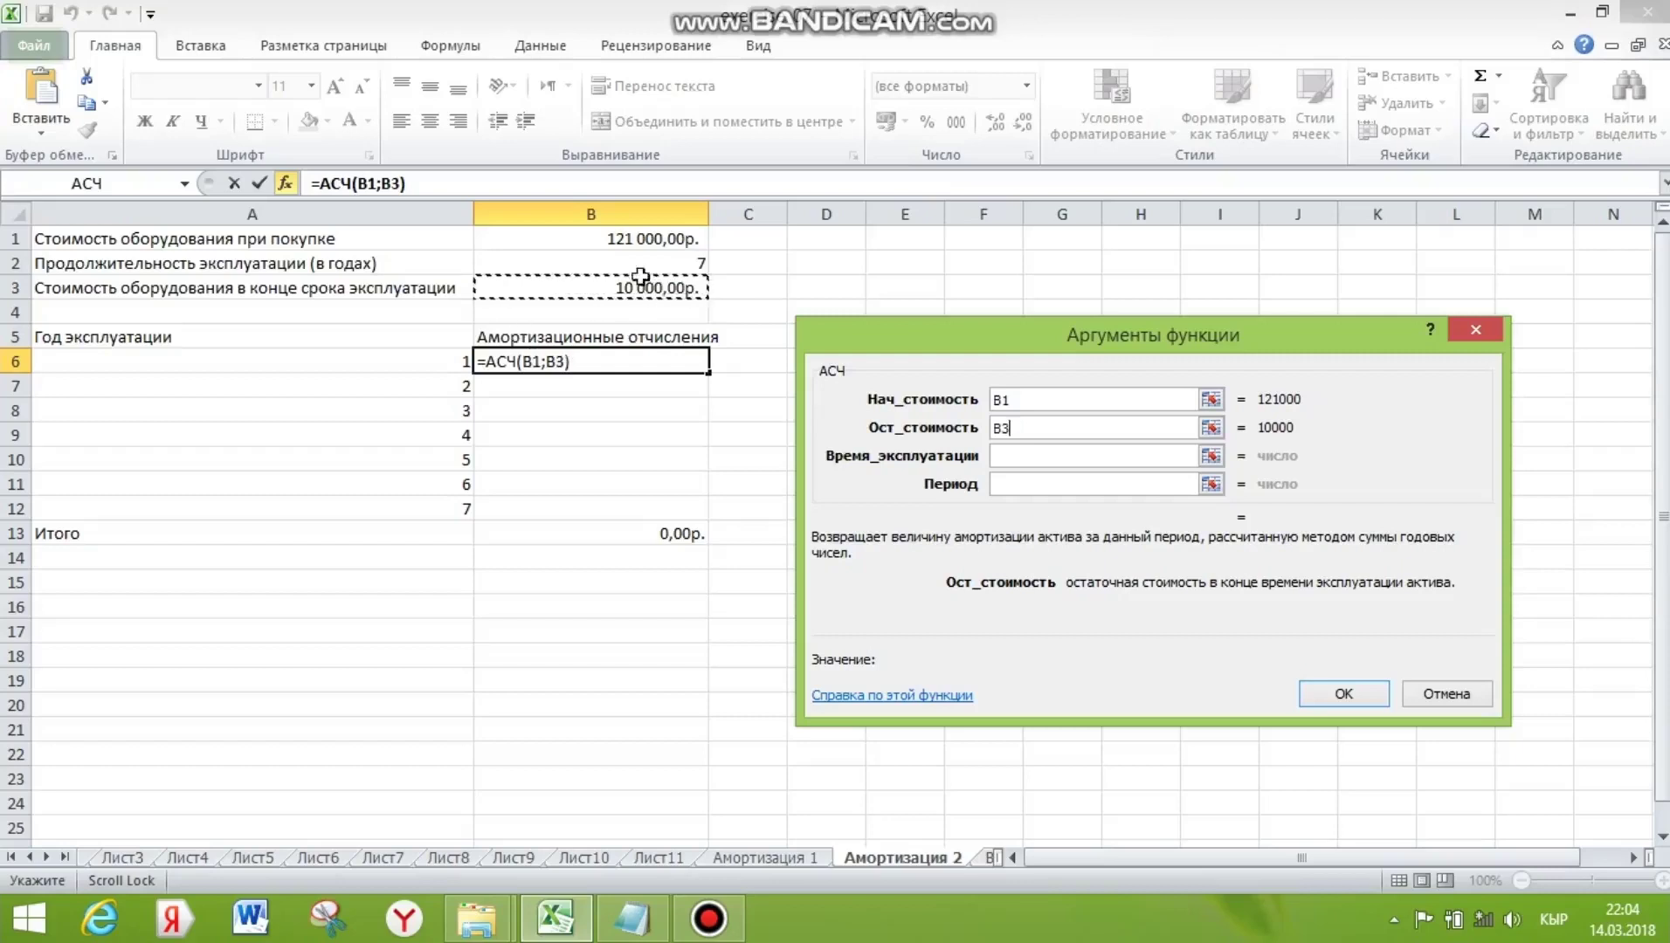
{"action": "left_click", "coordinate": [1011, 455]}
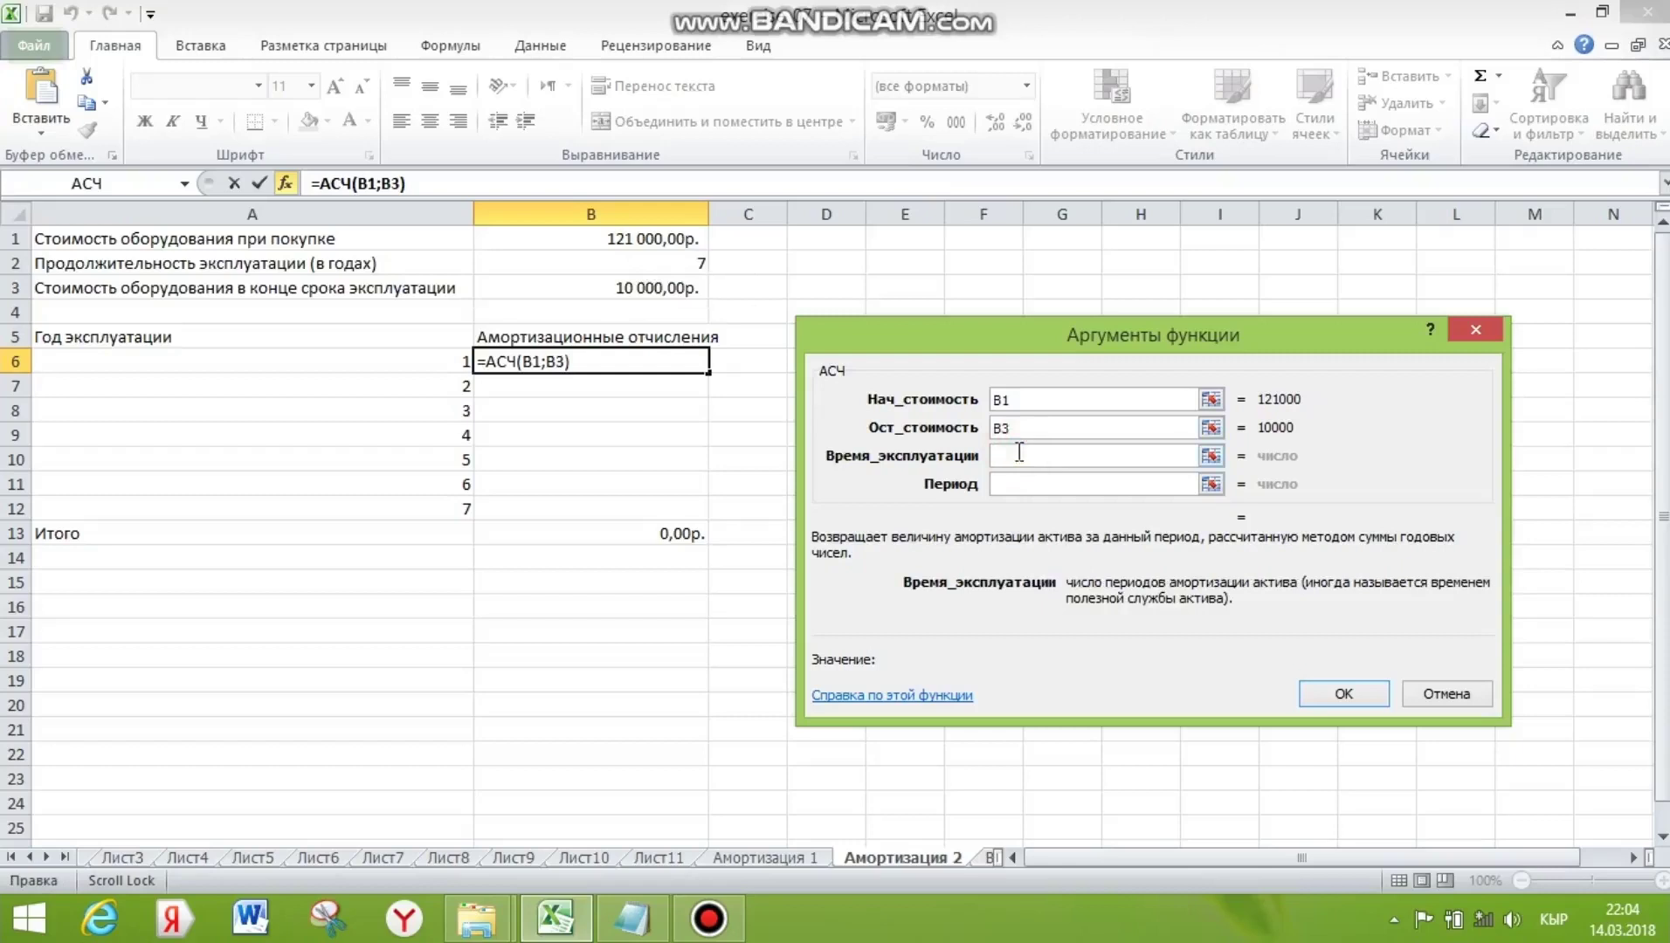
{"action": "left_click", "coordinate": [423, 363]}
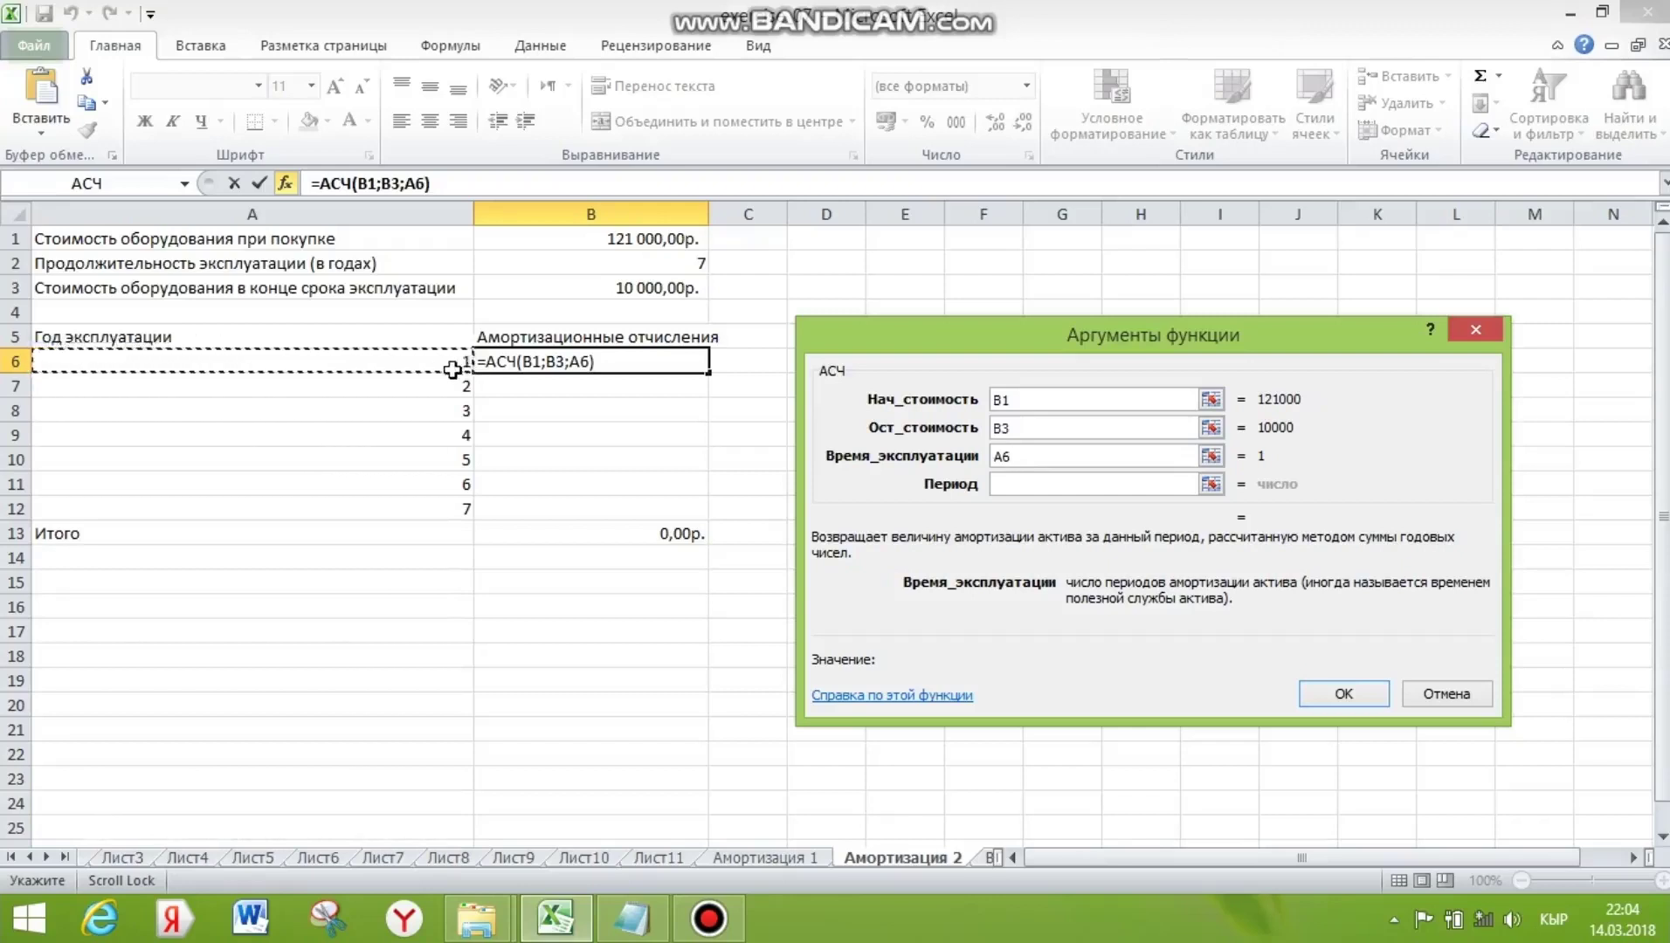
{"action": "left_click", "coordinate": [1018, 456]}
{"action": "double_click", "coordinate": [998, 456]}
{"action": "key", "text": "BackSpace"}
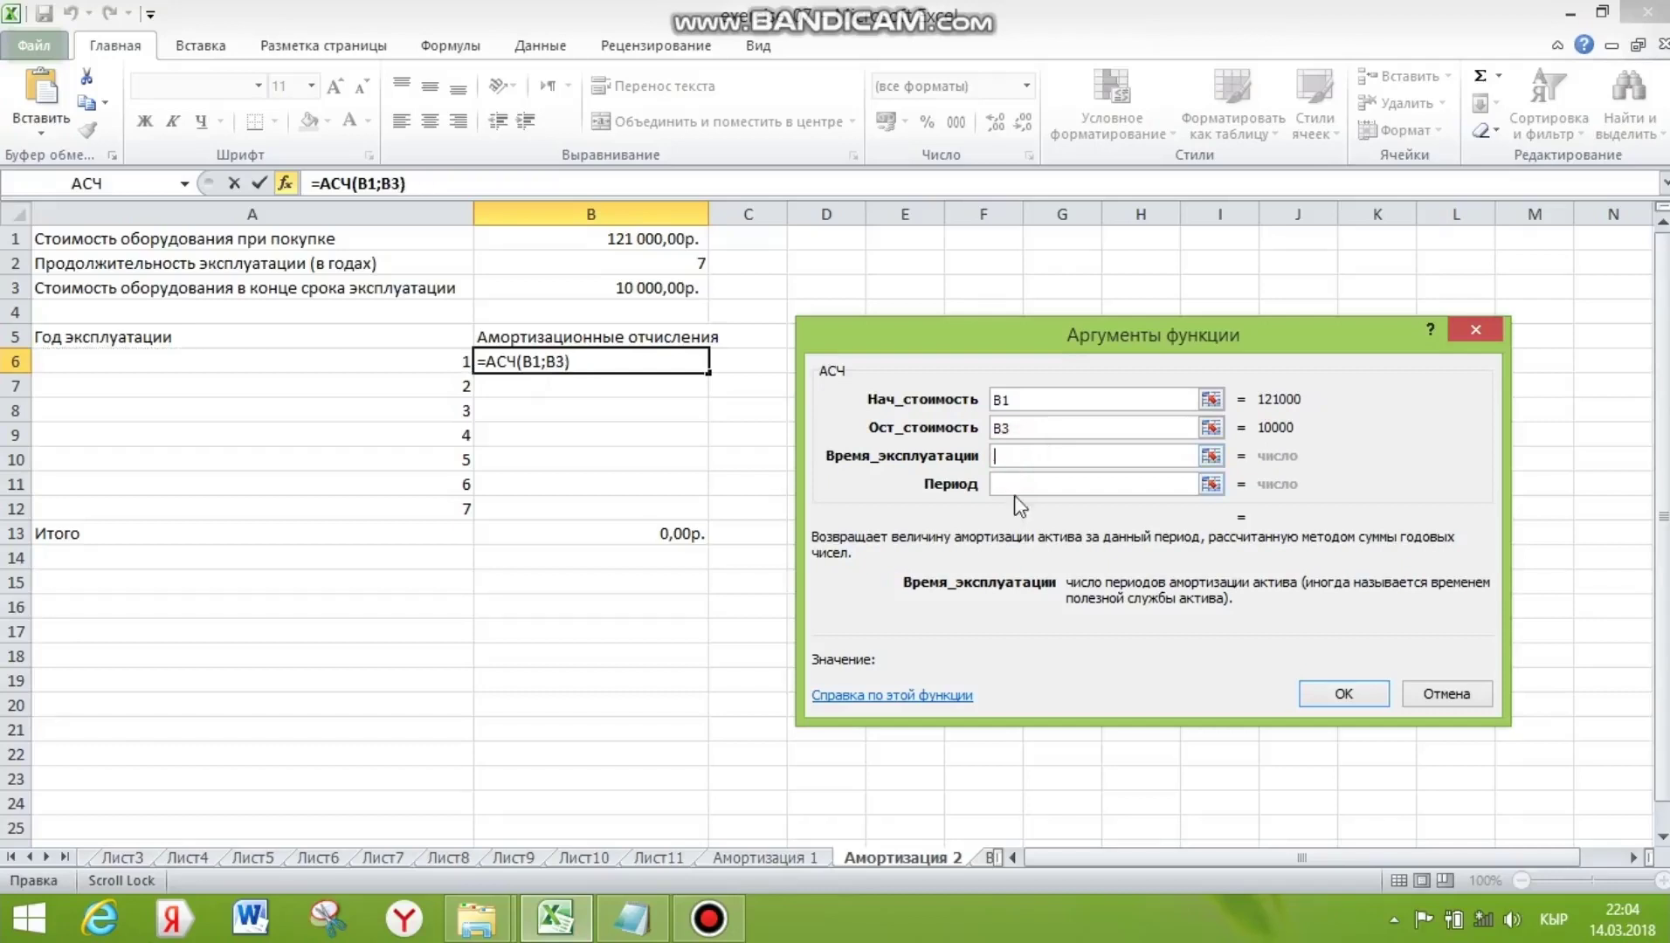
Complete the АСЧ formula in B6 with A6 as Период and B2 as Время_эксплуатации
{"action": "left_click", "coordinate": [1024, 484]}
{"action": "type", "text": "A6"}
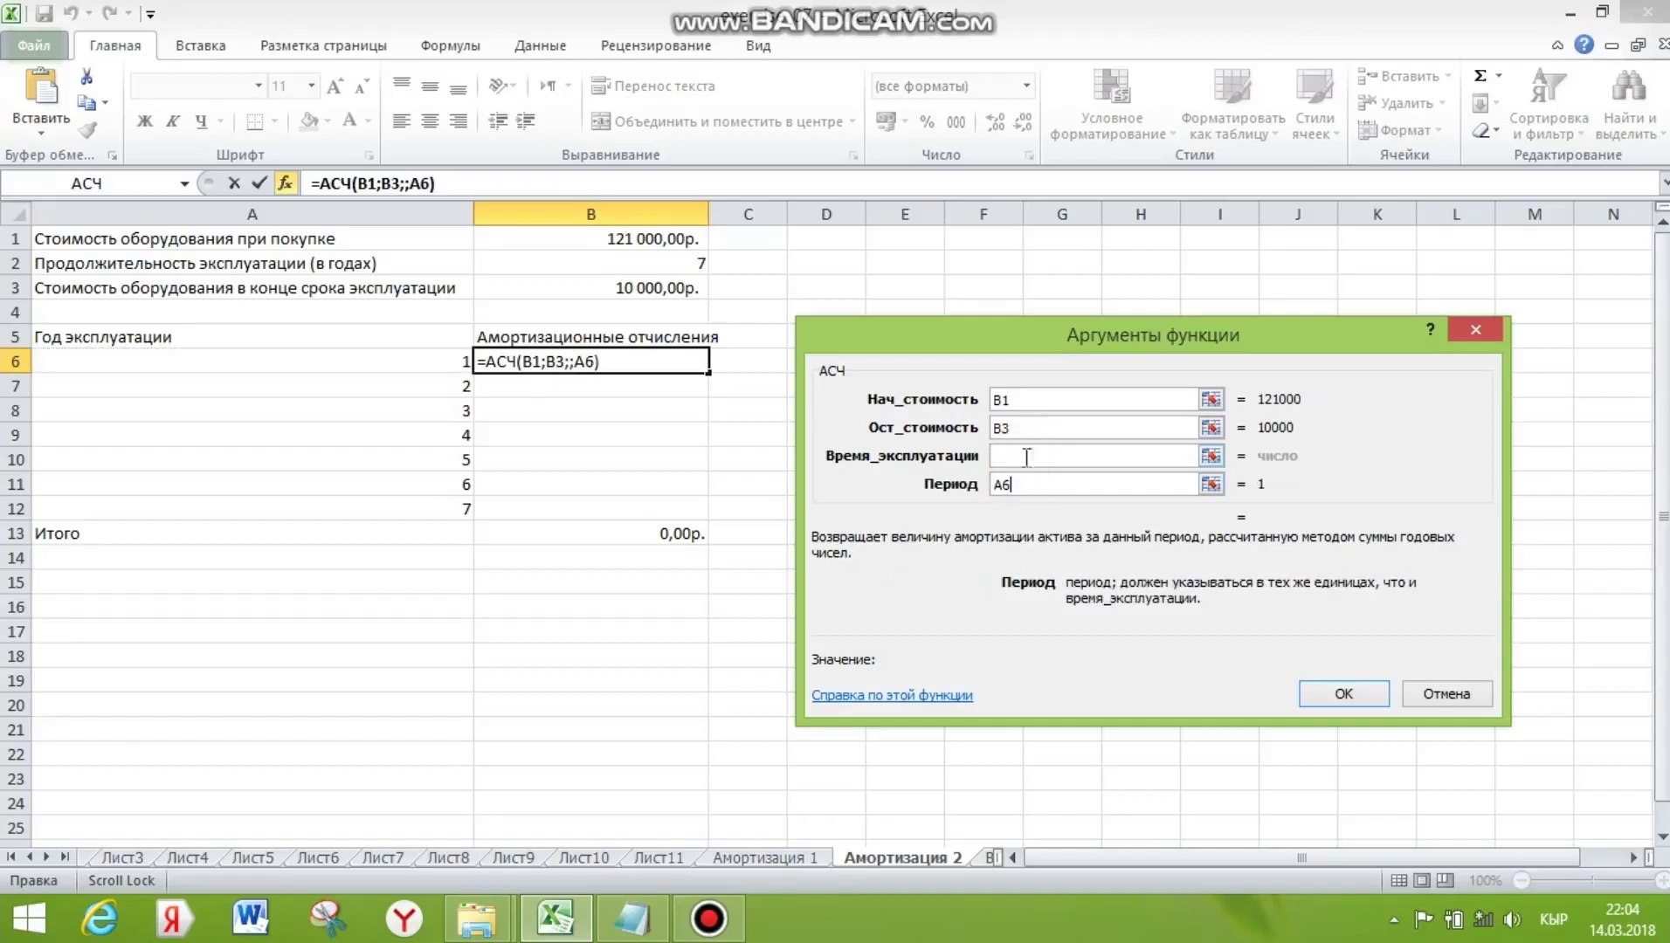
{"action": "left_click", "coordinate": [1017, 451]}
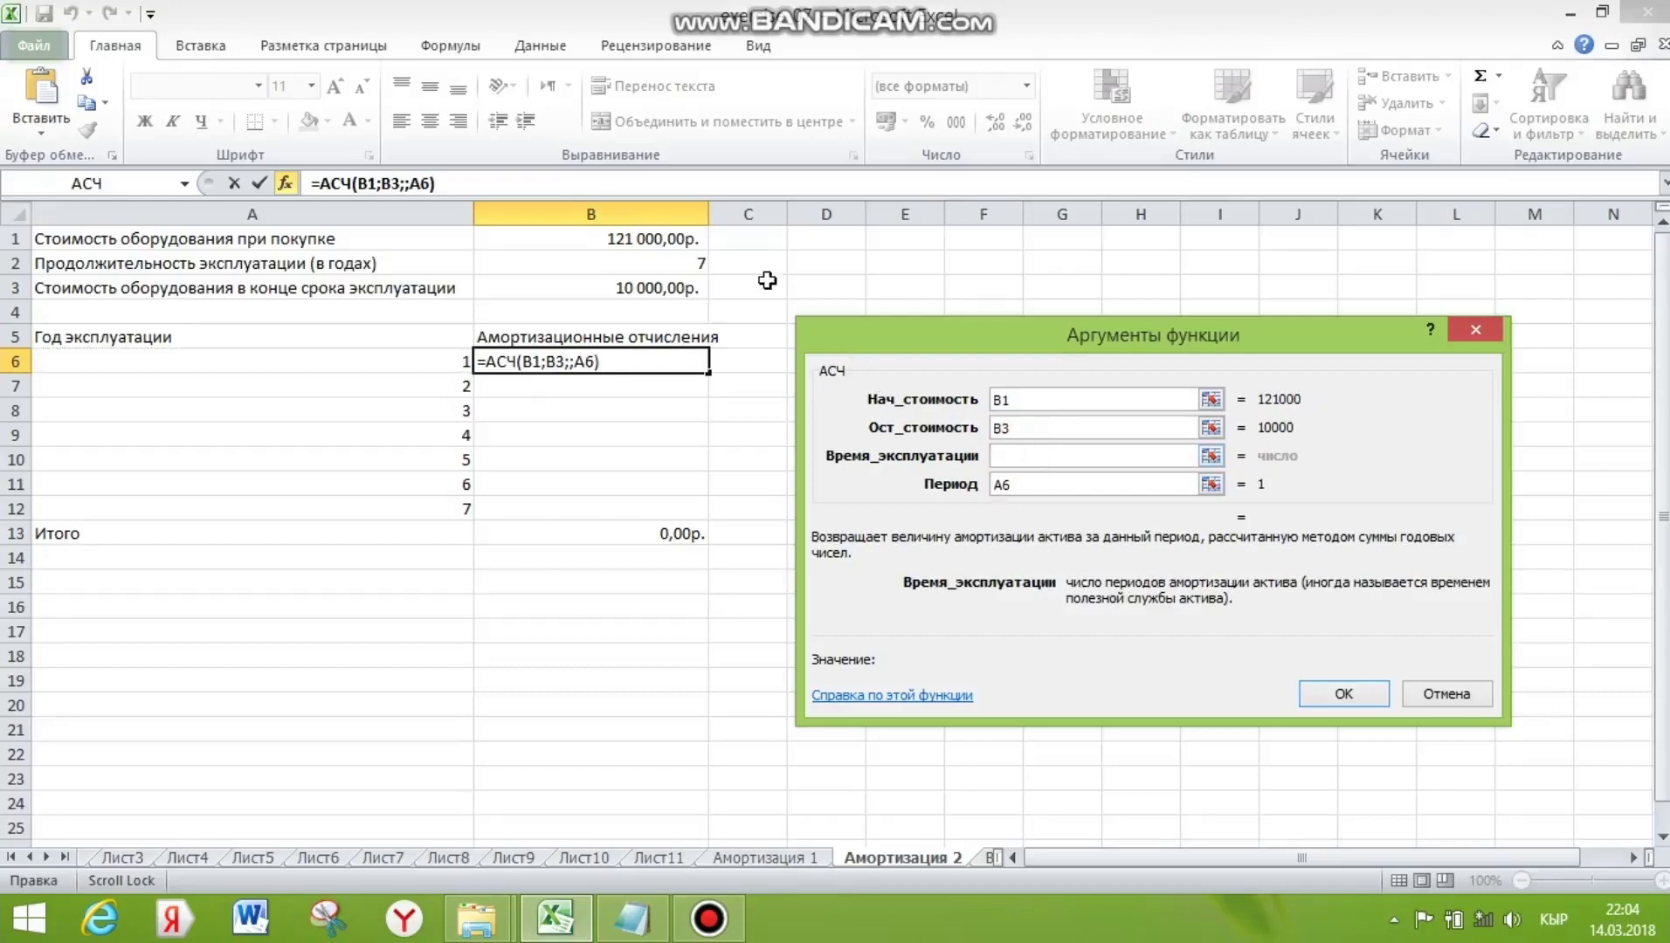
{"action": "left_click", "coordinate": [687, 260]}
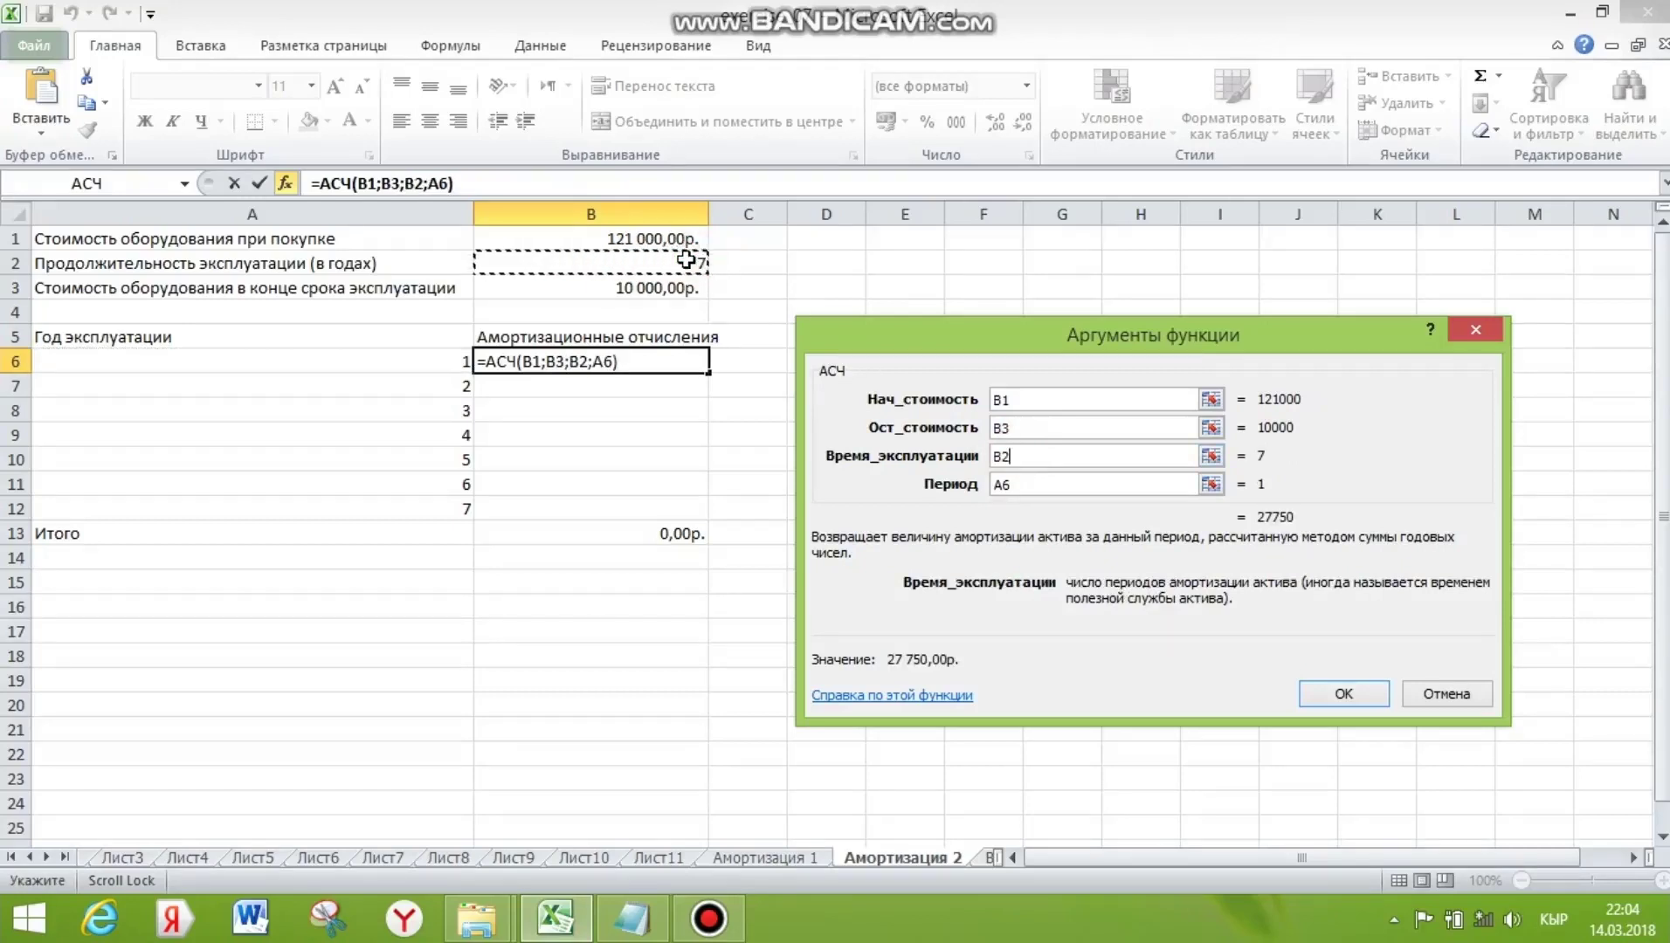
{"action": "left_click", "coordinate": [1344, 695]}
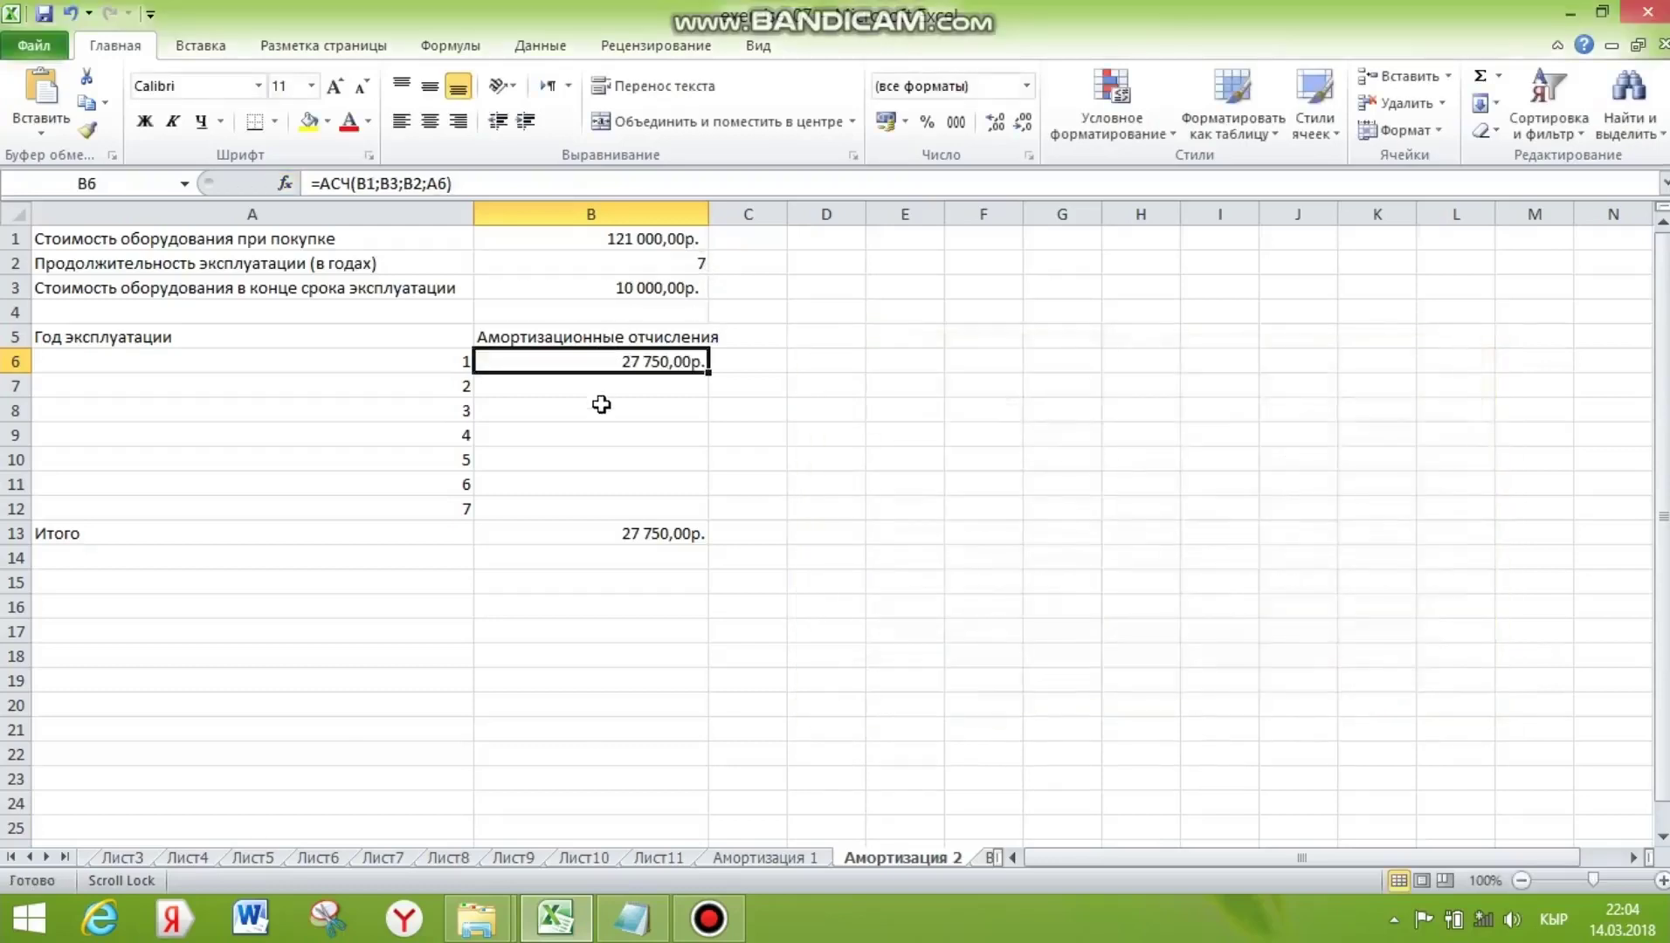
Copy the АСЧ formula from B6 down through B12 to cover years 2 to 7
{"action": "left_click_drag", "start_coordinate": [708, 374], "coordinate": [687, 512]}
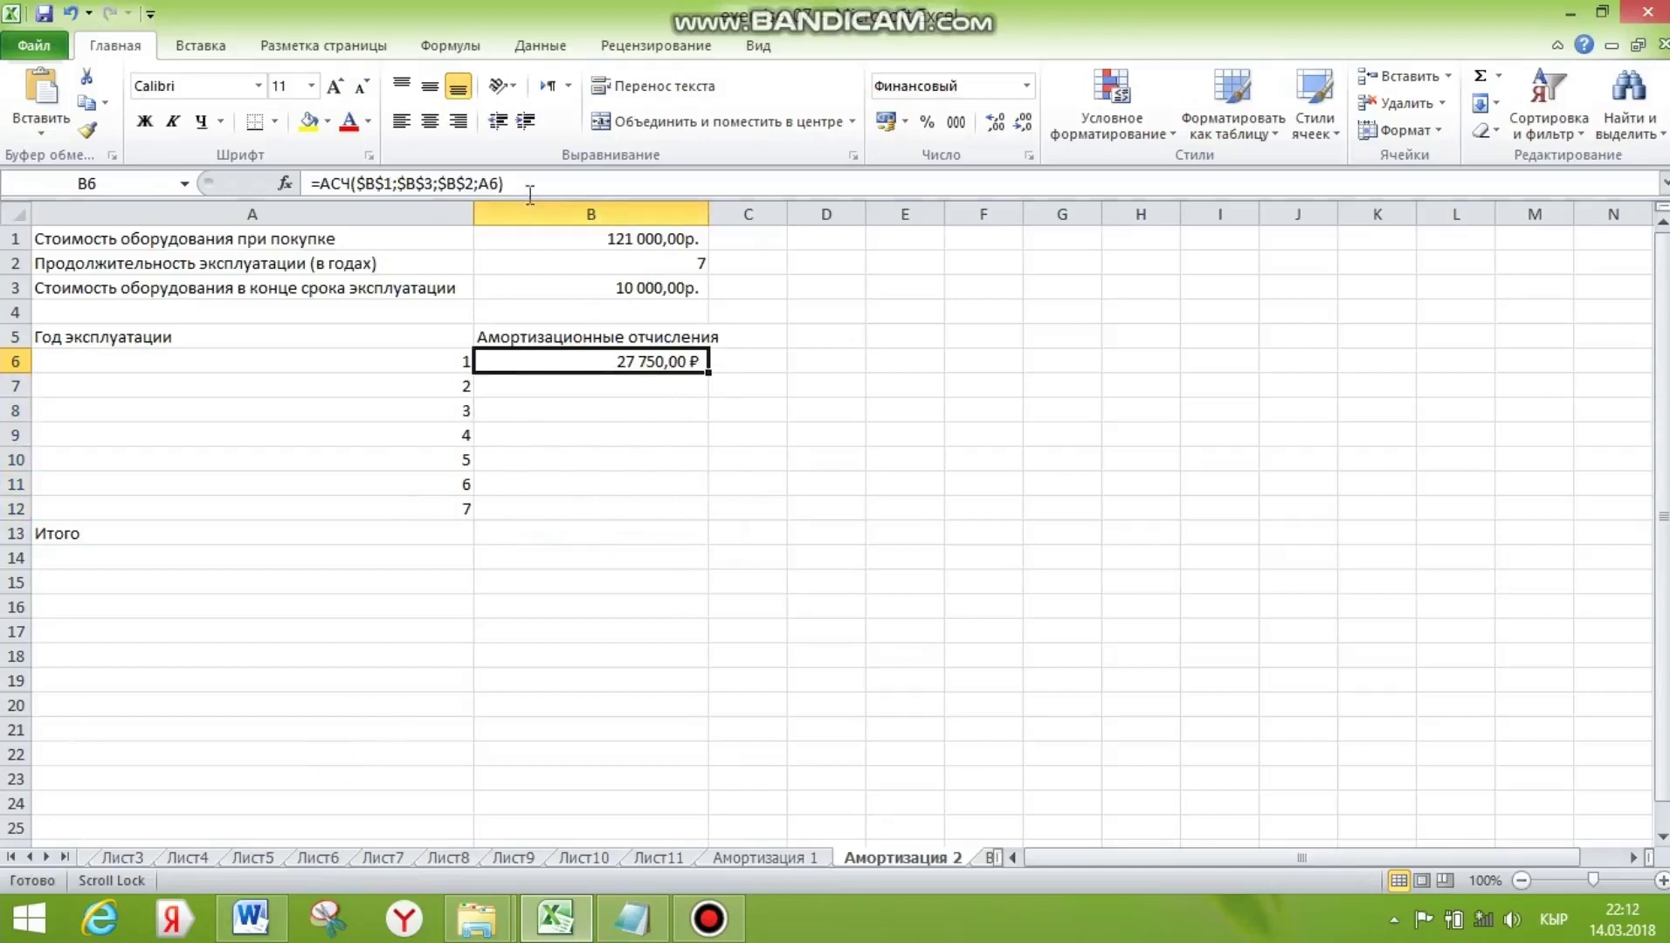
{"action": "left_click_drag", "start_coordinate": [524, 183], "coordinate": [581, 212]}
{"action": "left_click", "coordinate": [710, 374]}
{"action": "left_click_drag", "start_coordinate": [710, 374], "coordinate": [682, 526]}
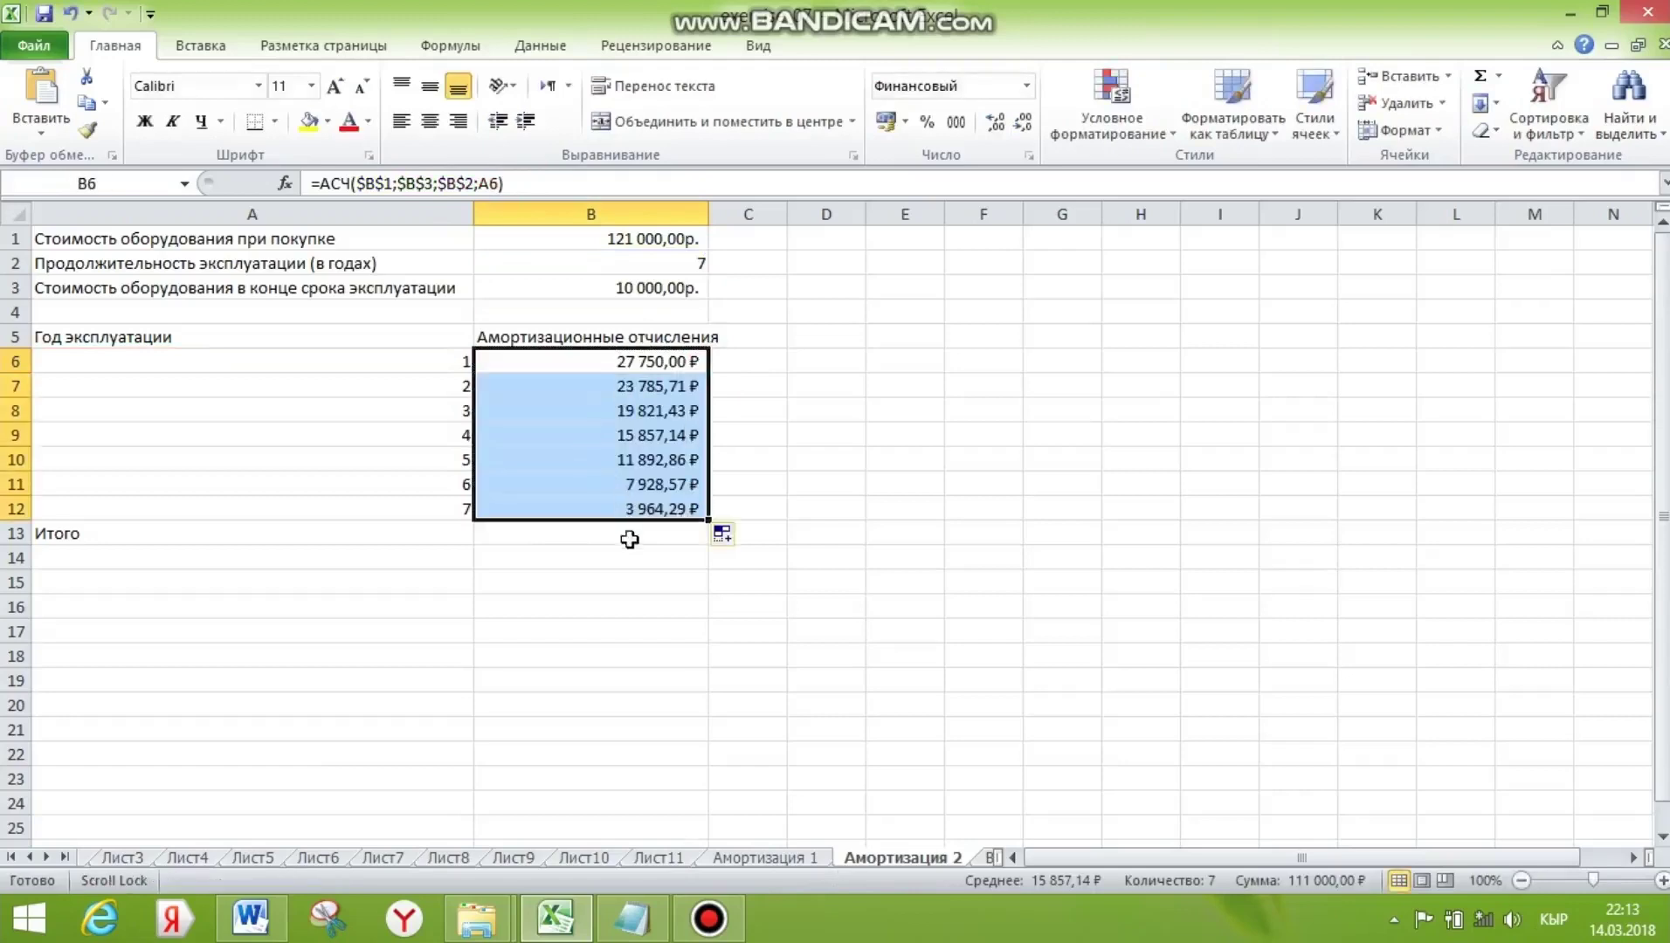
Total the depreciation amounts B6:B12 in B13 beside Итого with the СУММ function
{"action": "left_click", "coordinate": [629, 538]}
{"action": "left_click", "coordinate": [1481, 76]}
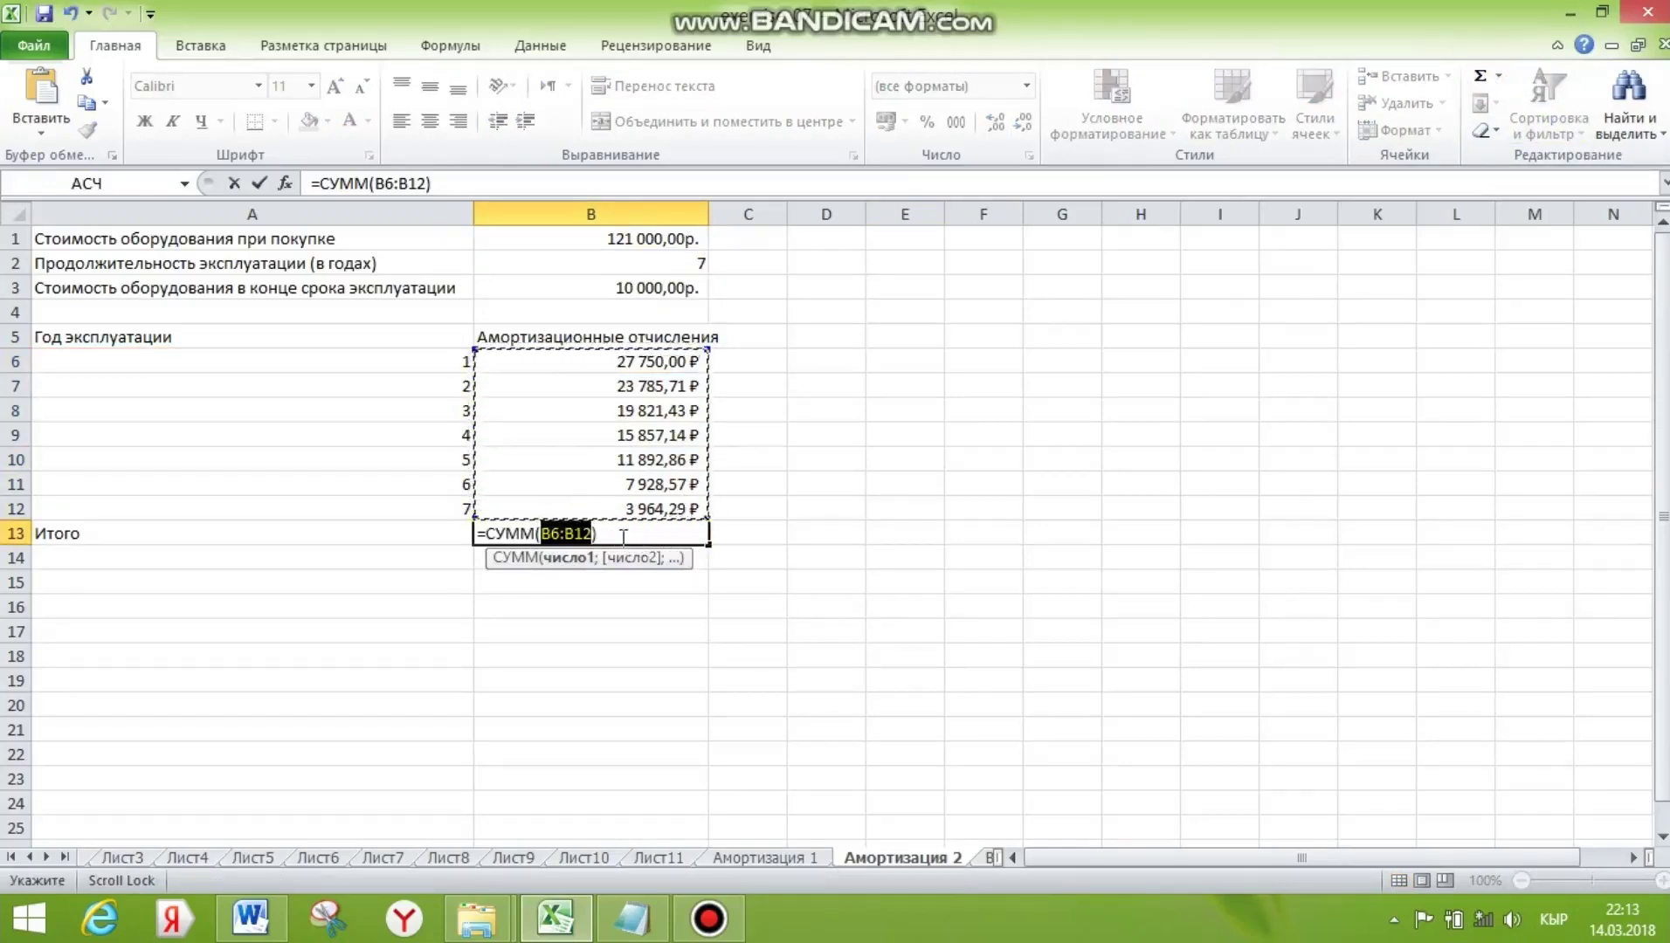
{"action": "key", "text": "Return"}
{"action": "left_click", "coordinate": [656, 531]}
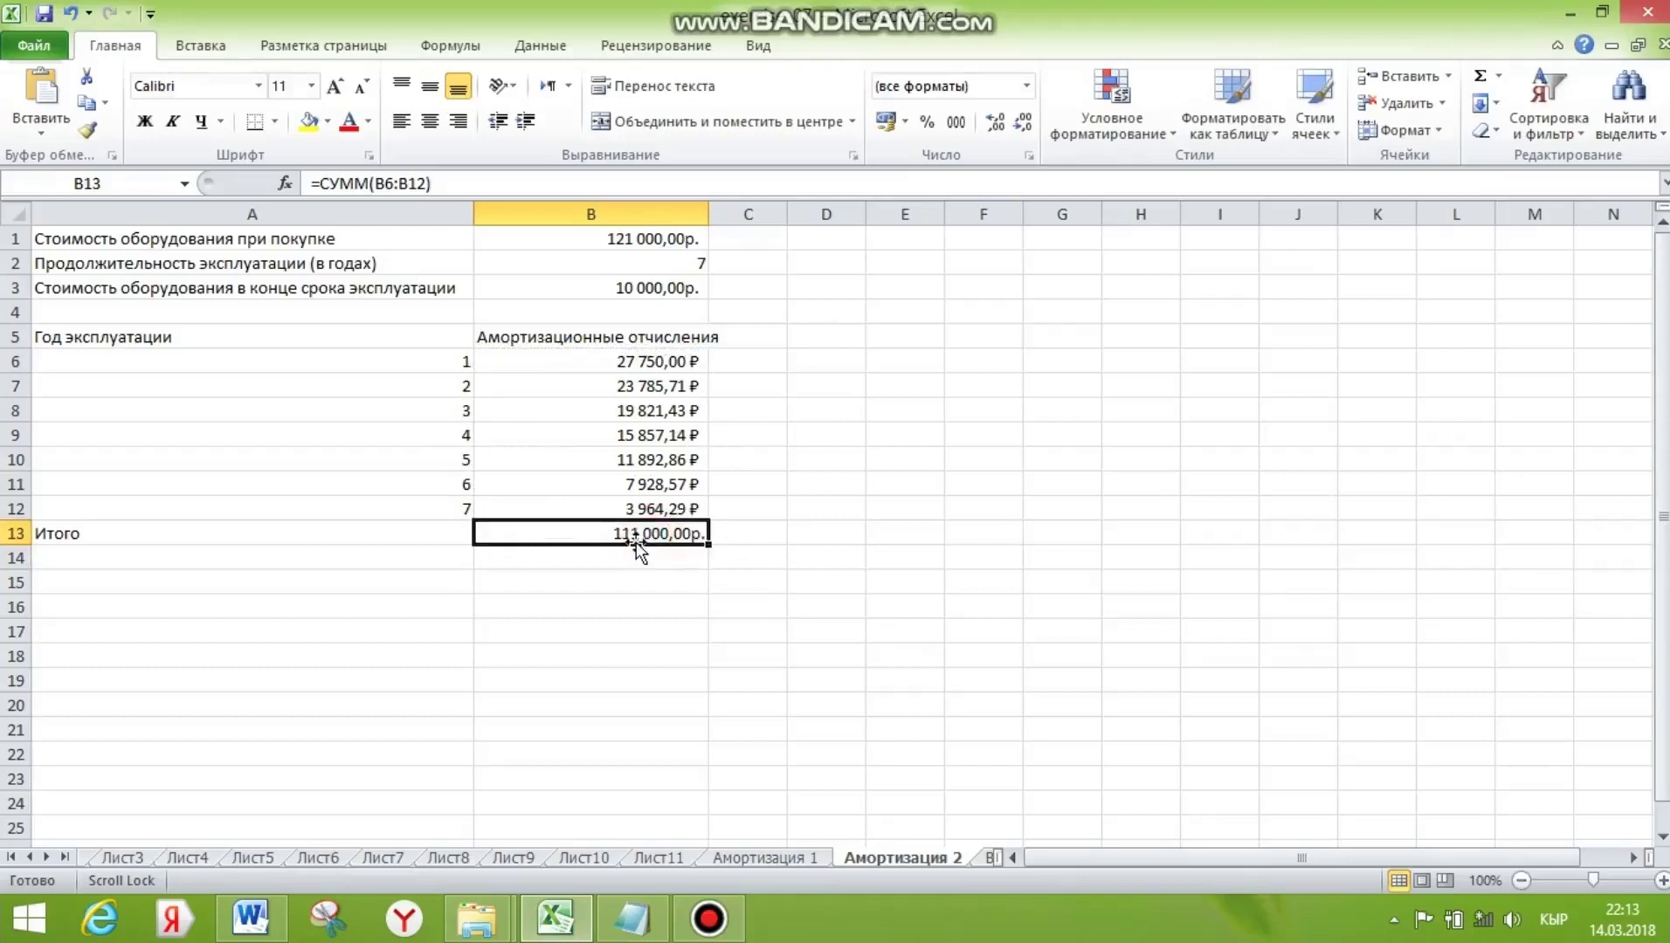
On the Вклад 1 sheet, search for the БС function and insert it into B6 beside Итоговая величина вклада
{"action": "key", "text": "ctrl+Page_Down"}
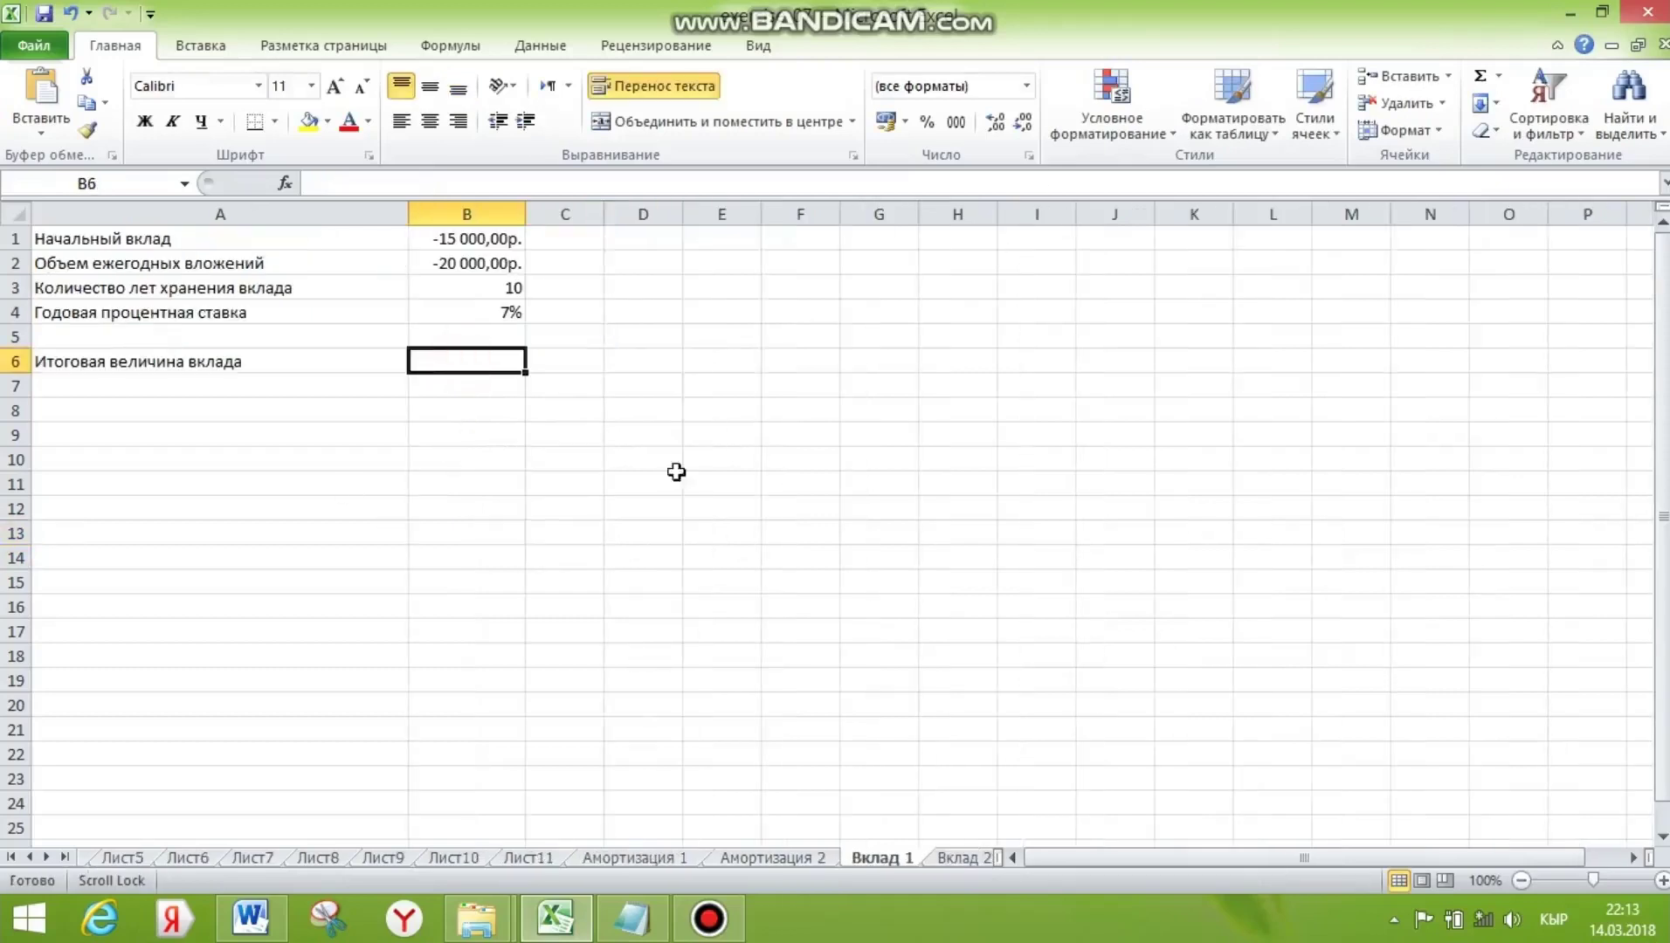
{"action": "left_click", "coordinate": [1499, 76]}
{"action": "left_click", "coordinate": [1570, 252]}
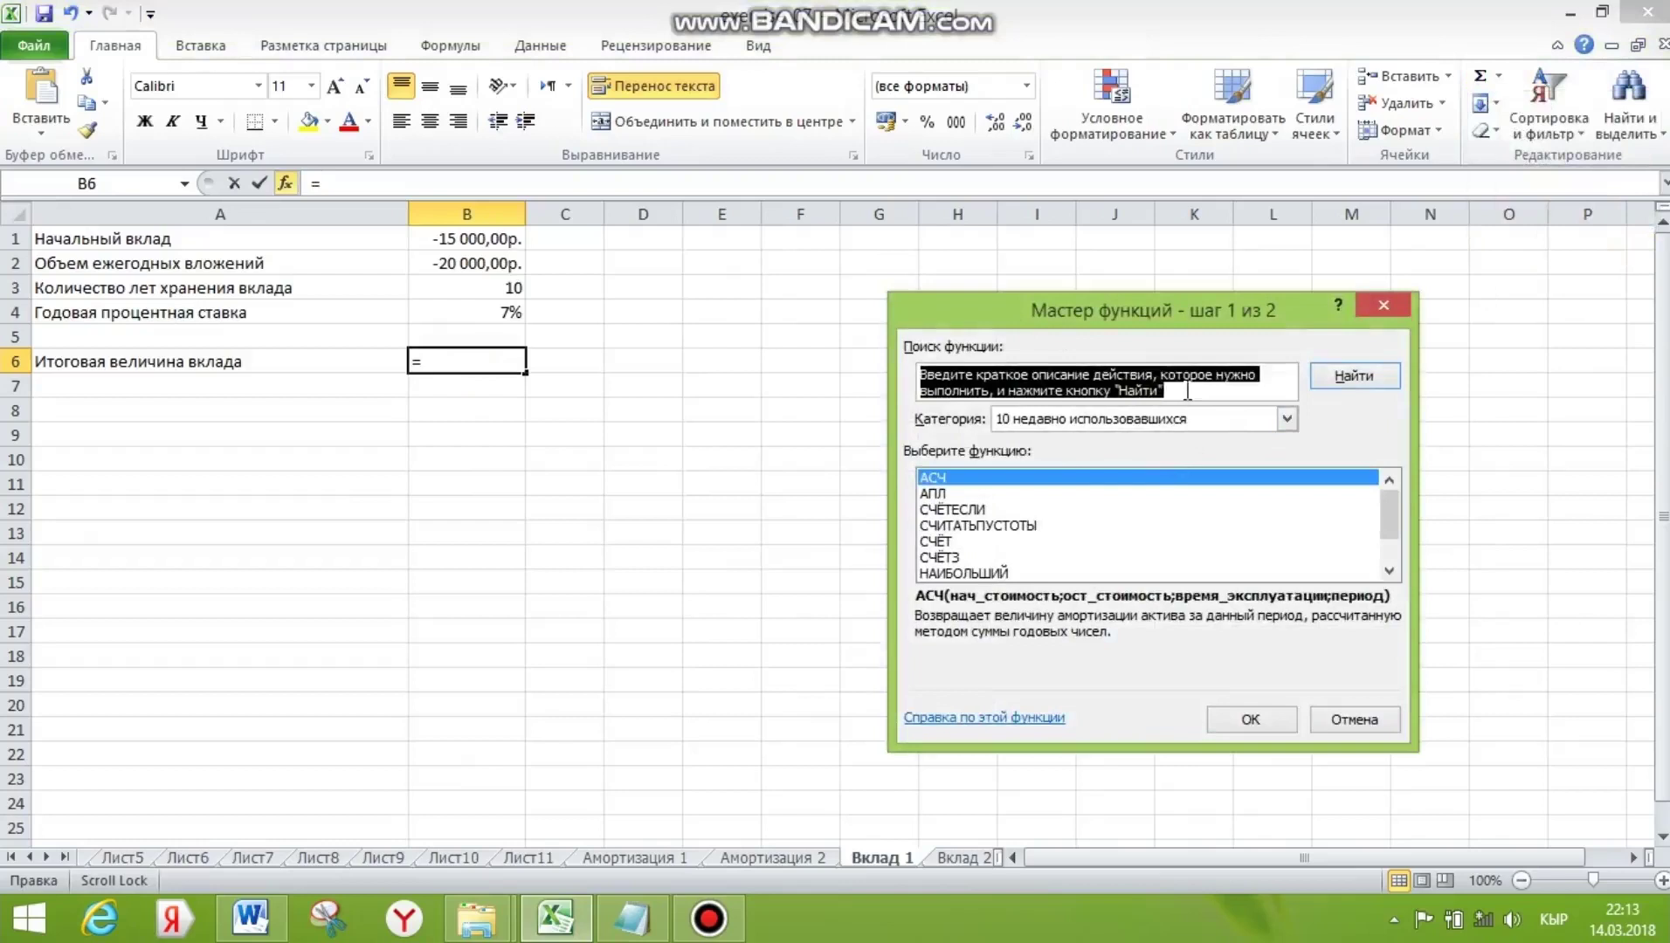
{"action": "type", "text": "БС"}
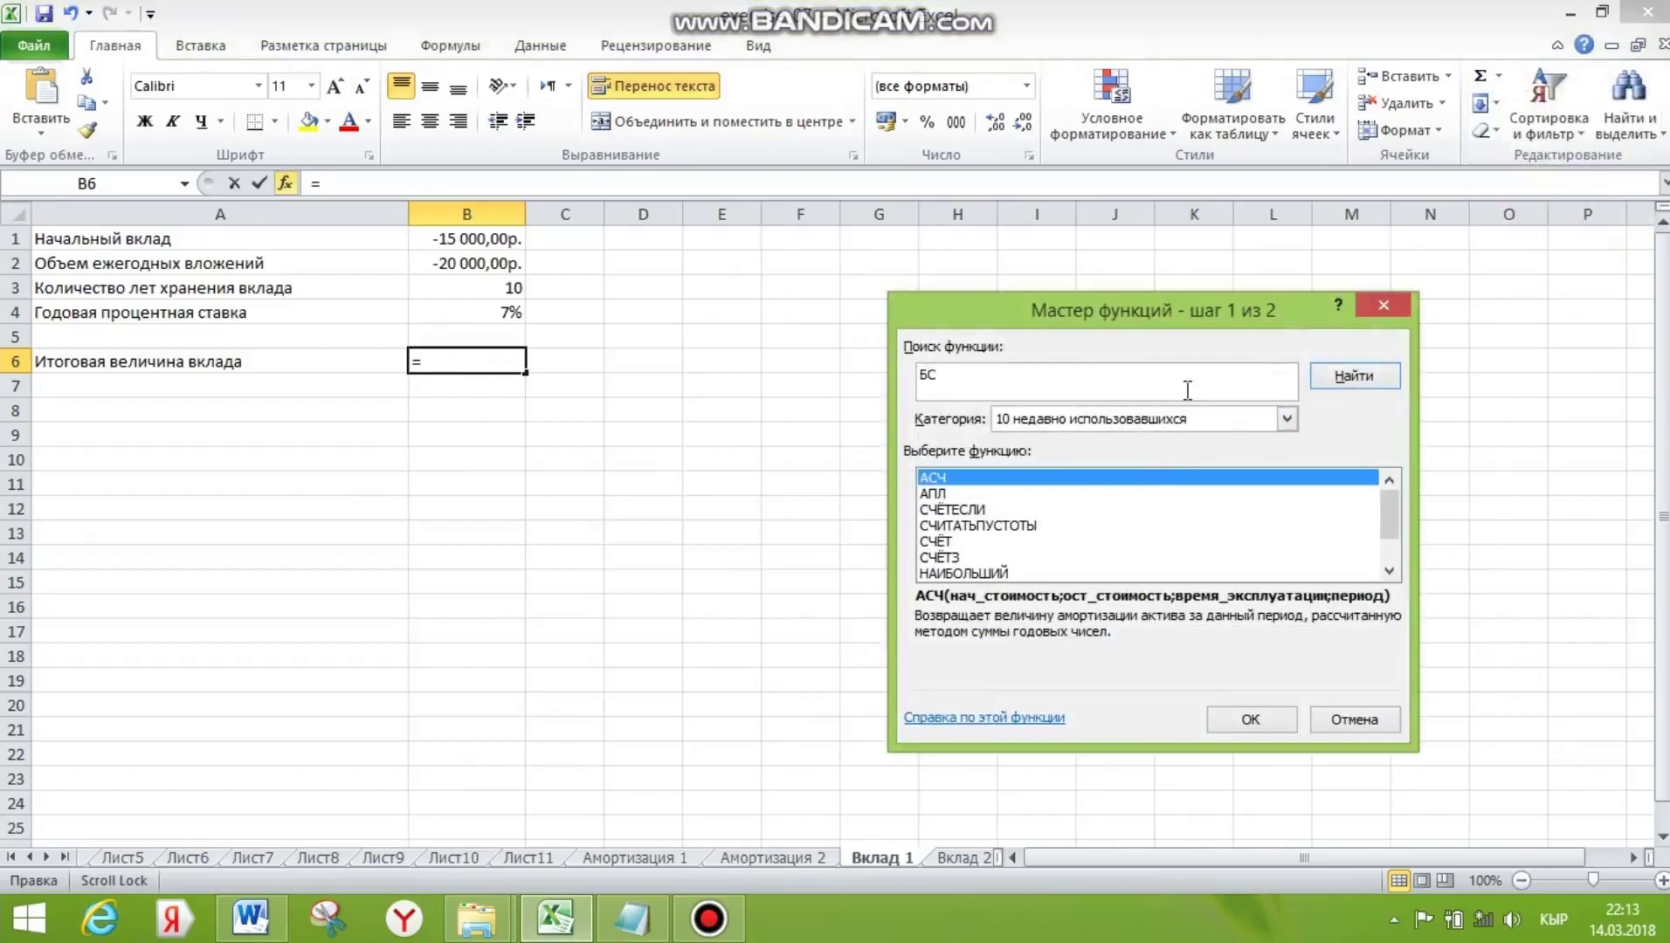
{"action": "left_click", "coordinate": [1360, 383]}
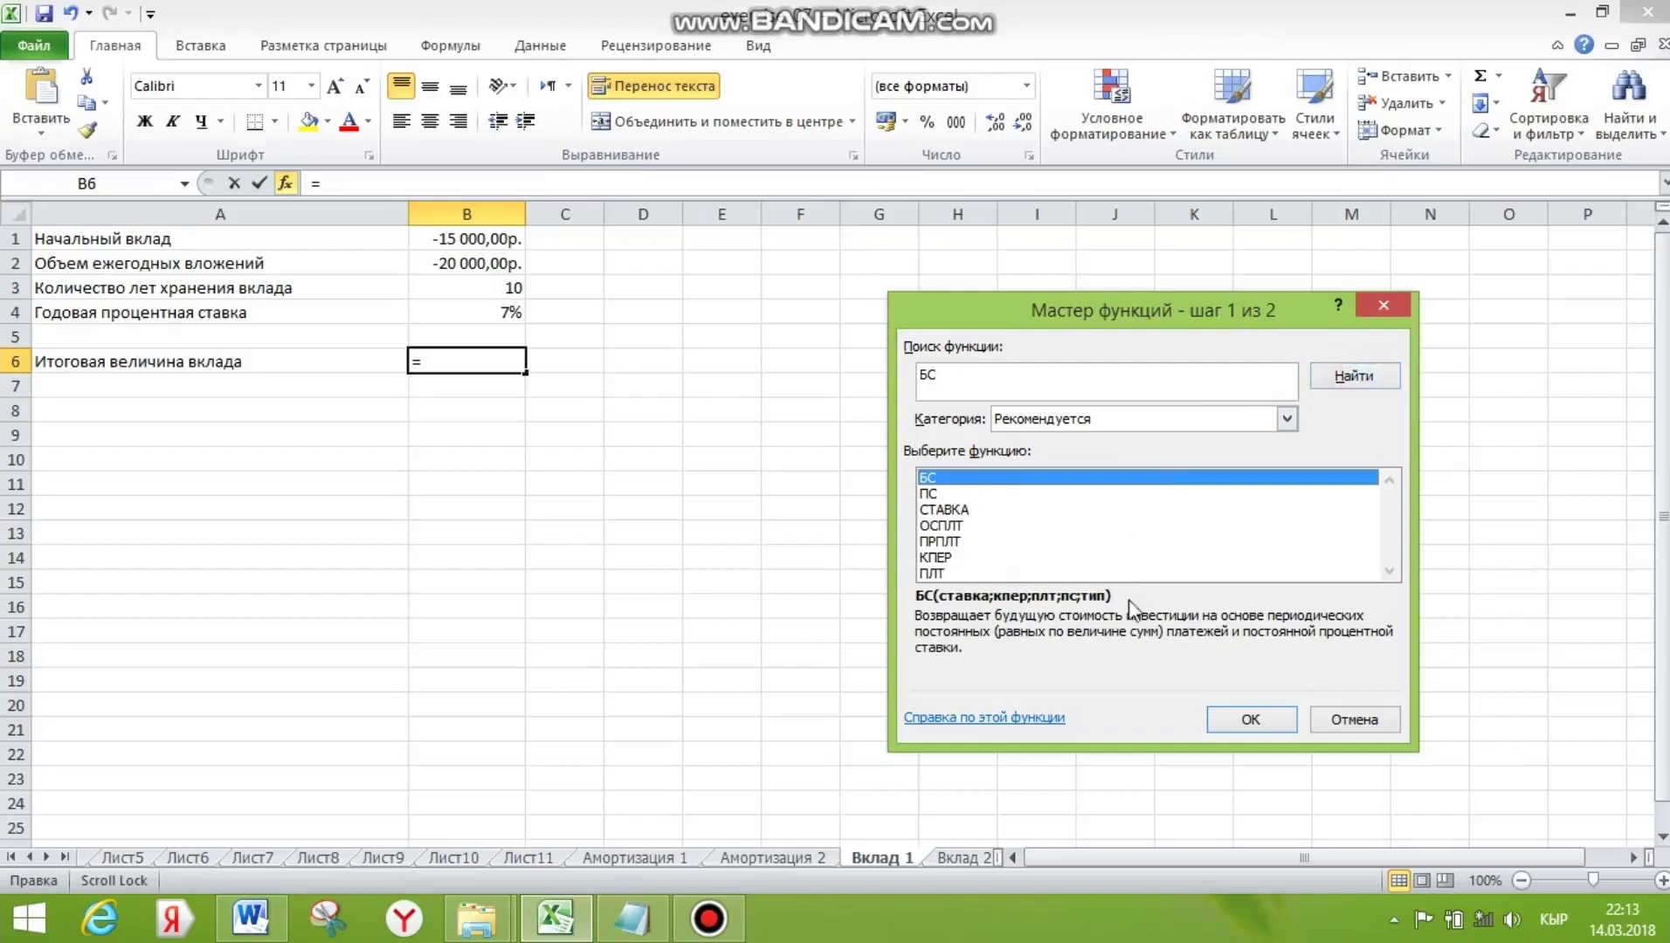
{"action": "left_click", "coordinate": [1255, 720]}
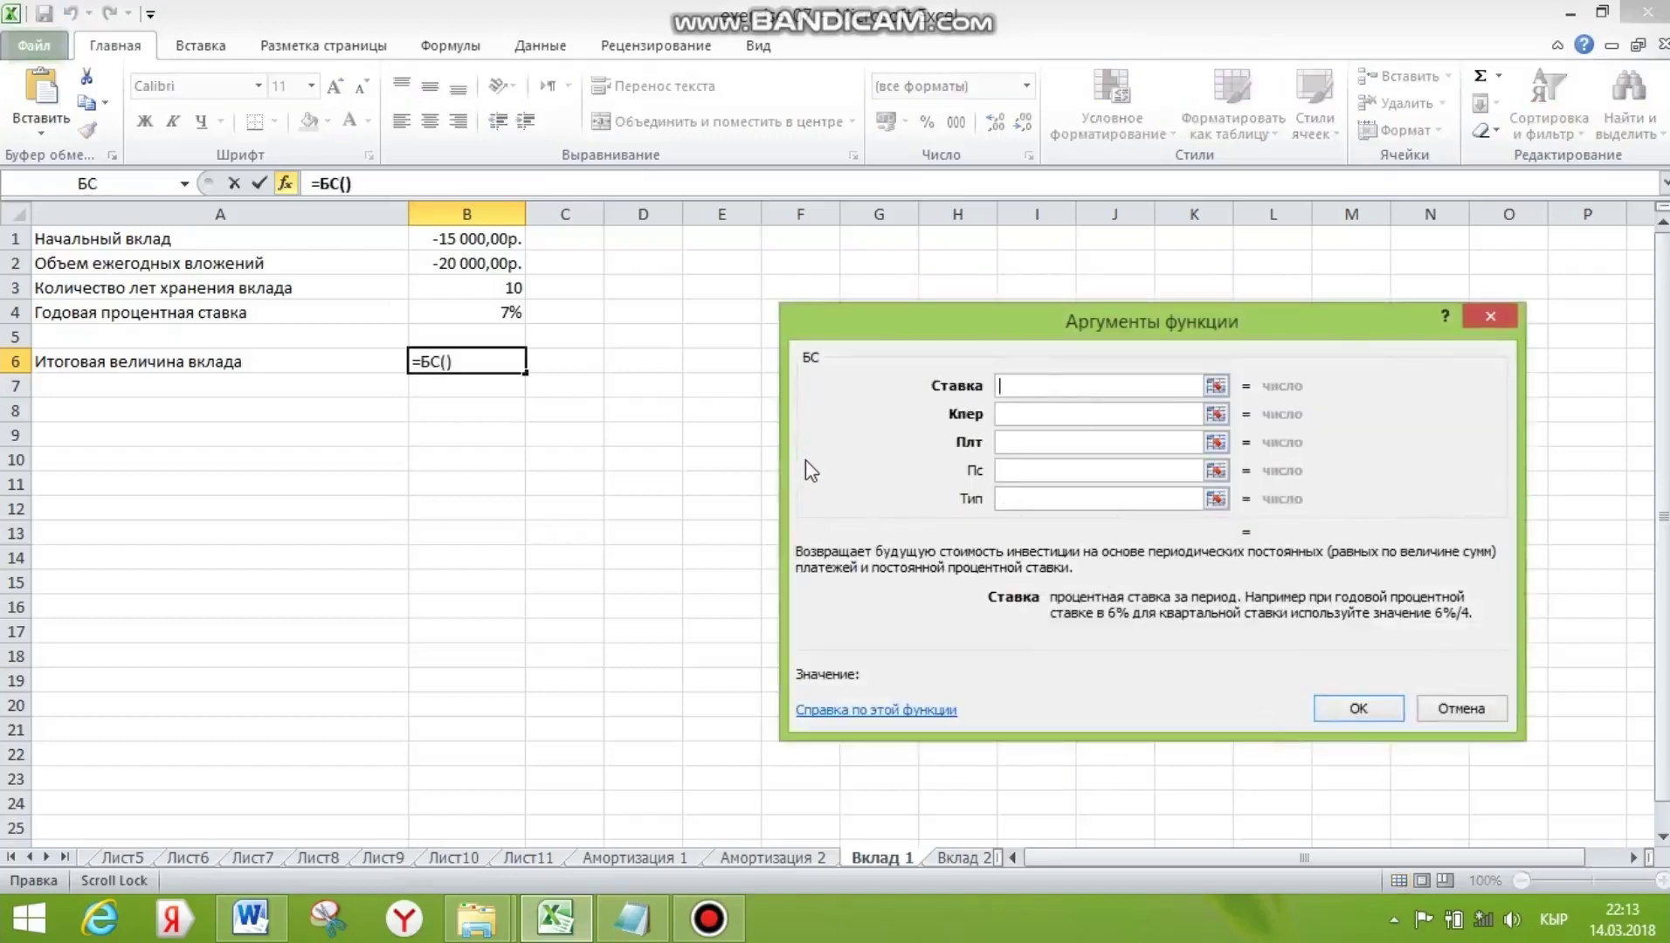
In the БС arguments, set Ставка to B4, Кпер to B3 and Плт to B2
{"action": "left_click", "coordinate": [515, 312]}
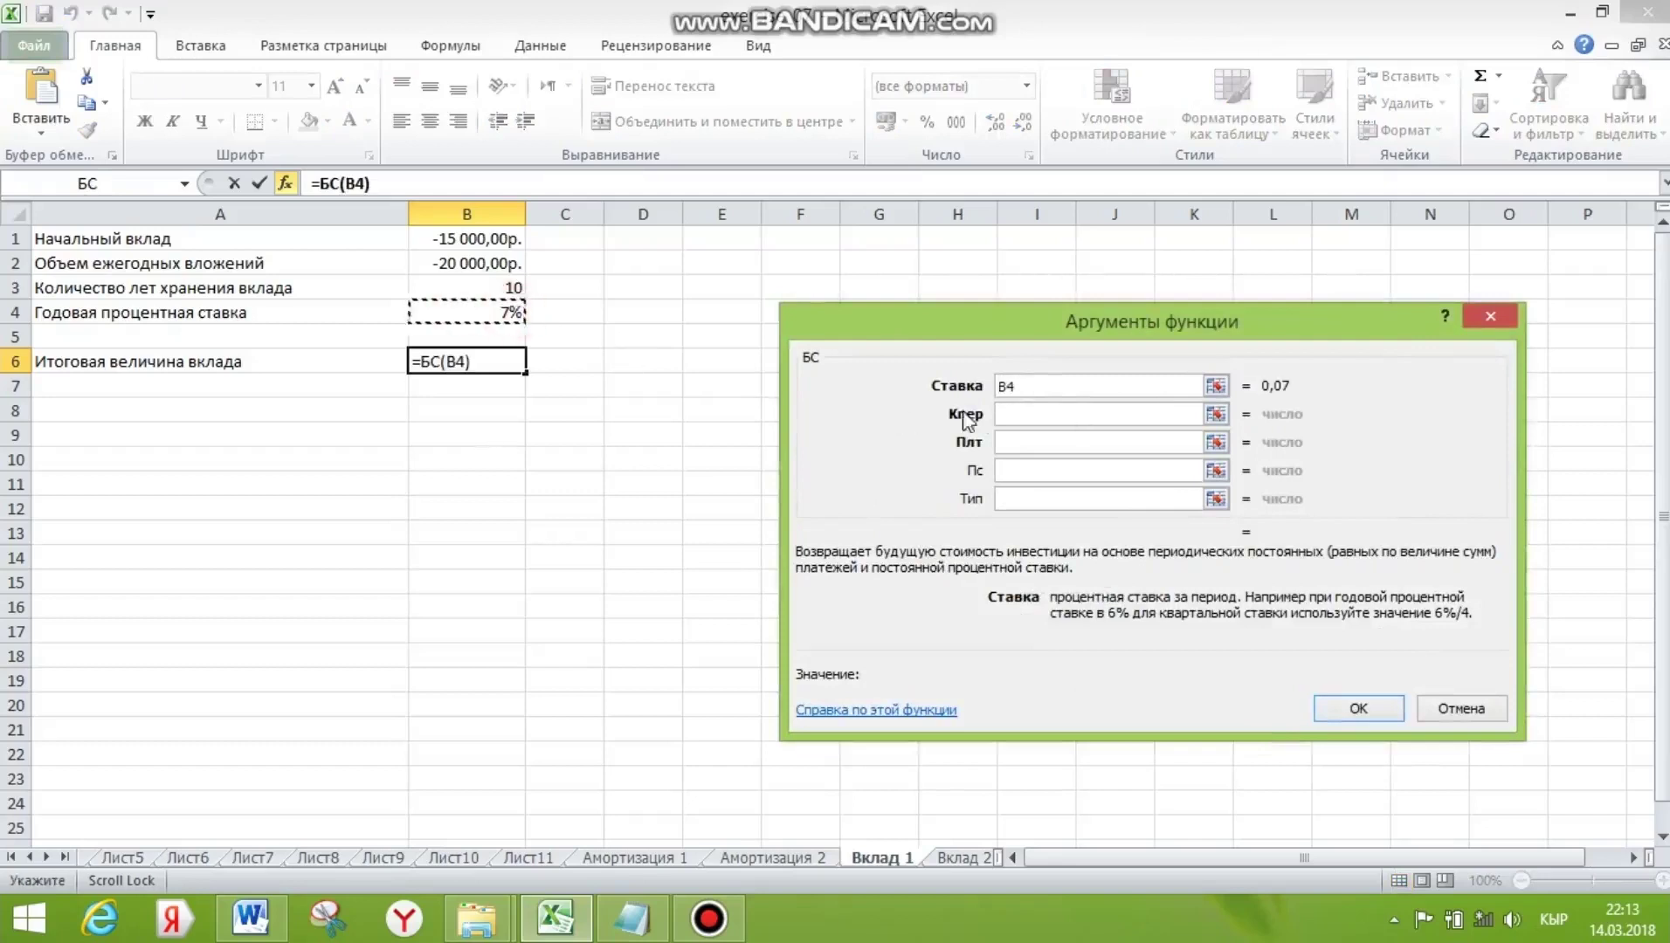
{"action": "left_click", "coordinate": [1013, 413]}
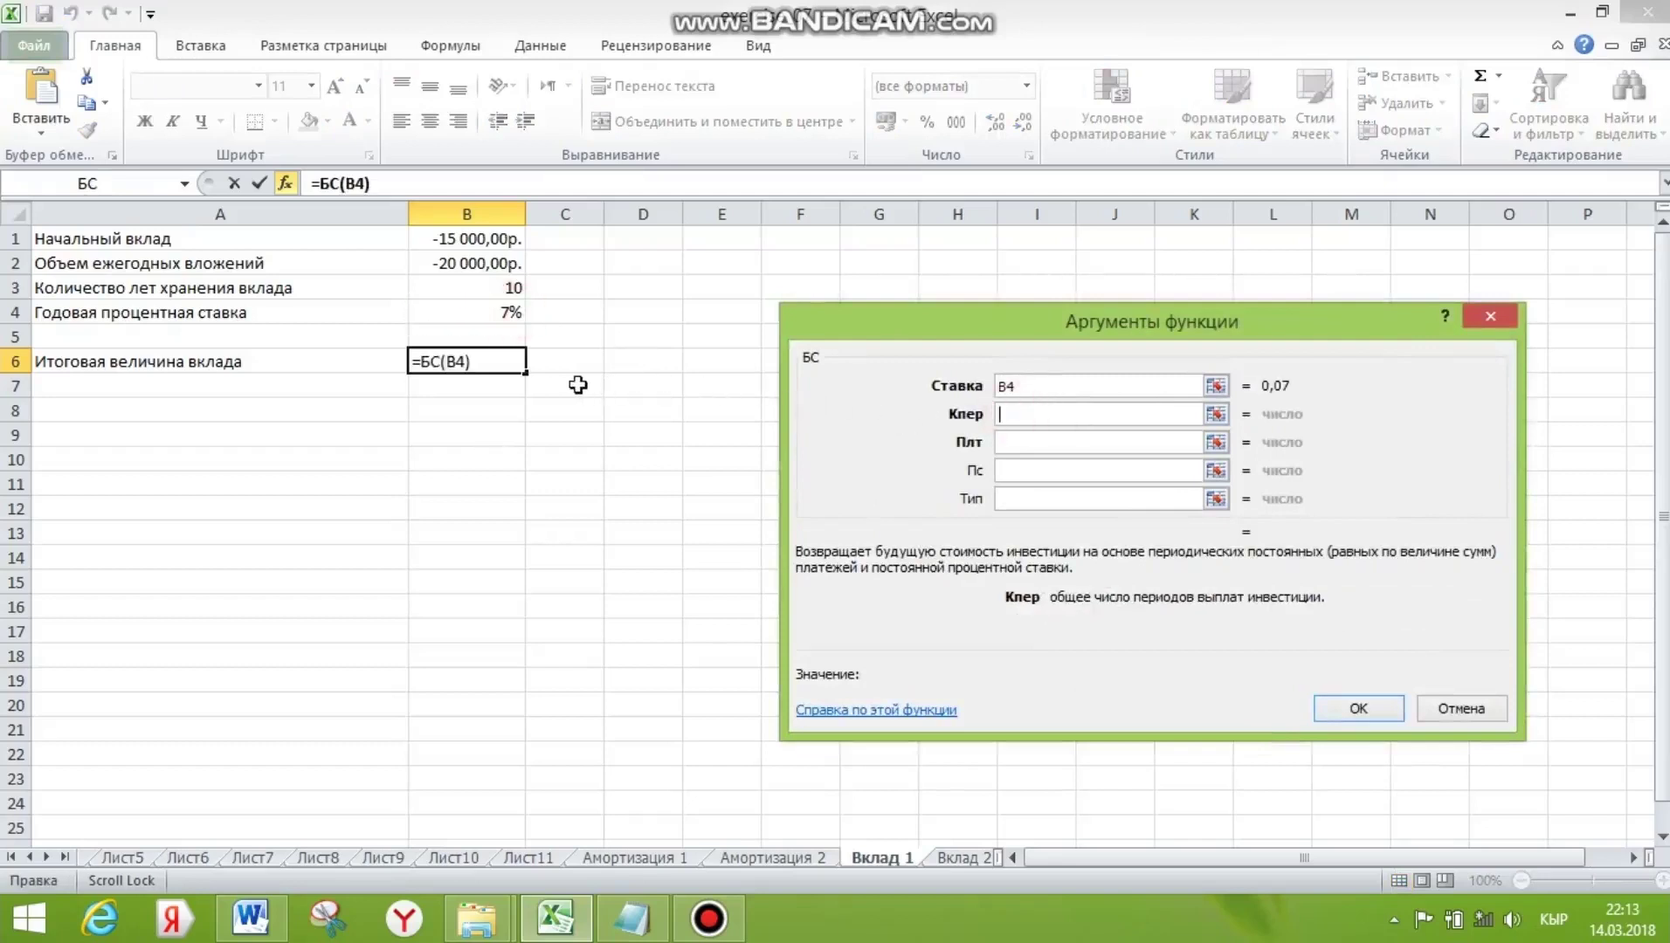
{"action": "left_click", "coordinate": [499, 287]}
{"action": "left_click", "coordinate": [1035, 438]}
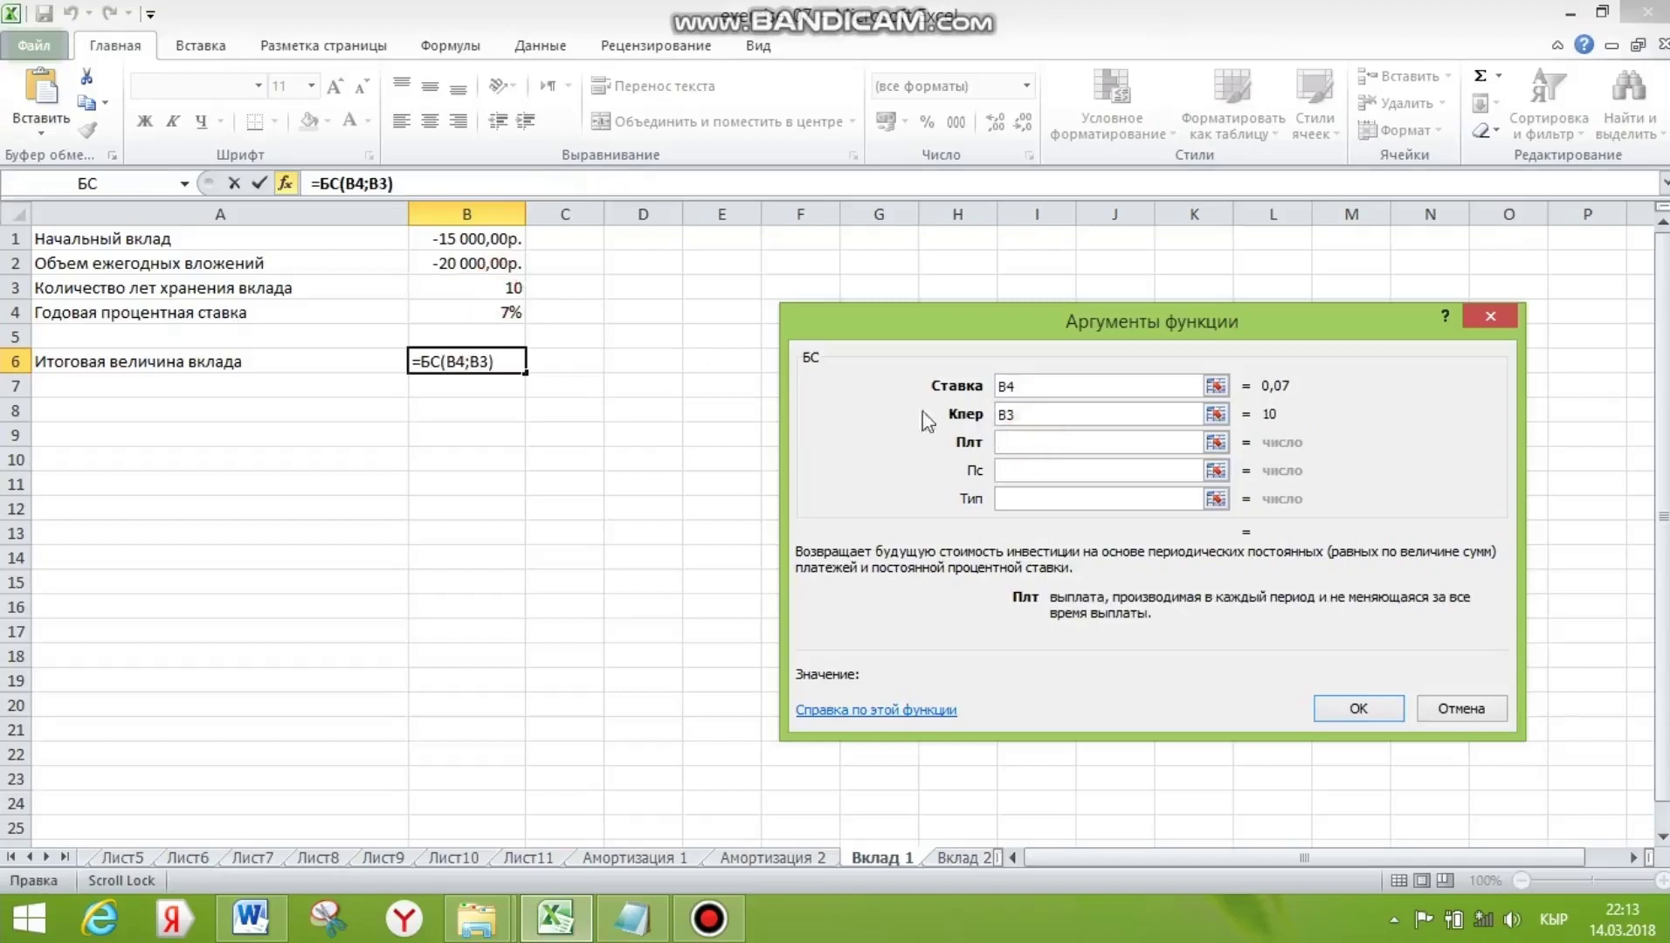
{"action": "left_click", "coordinate": [495, 263]}
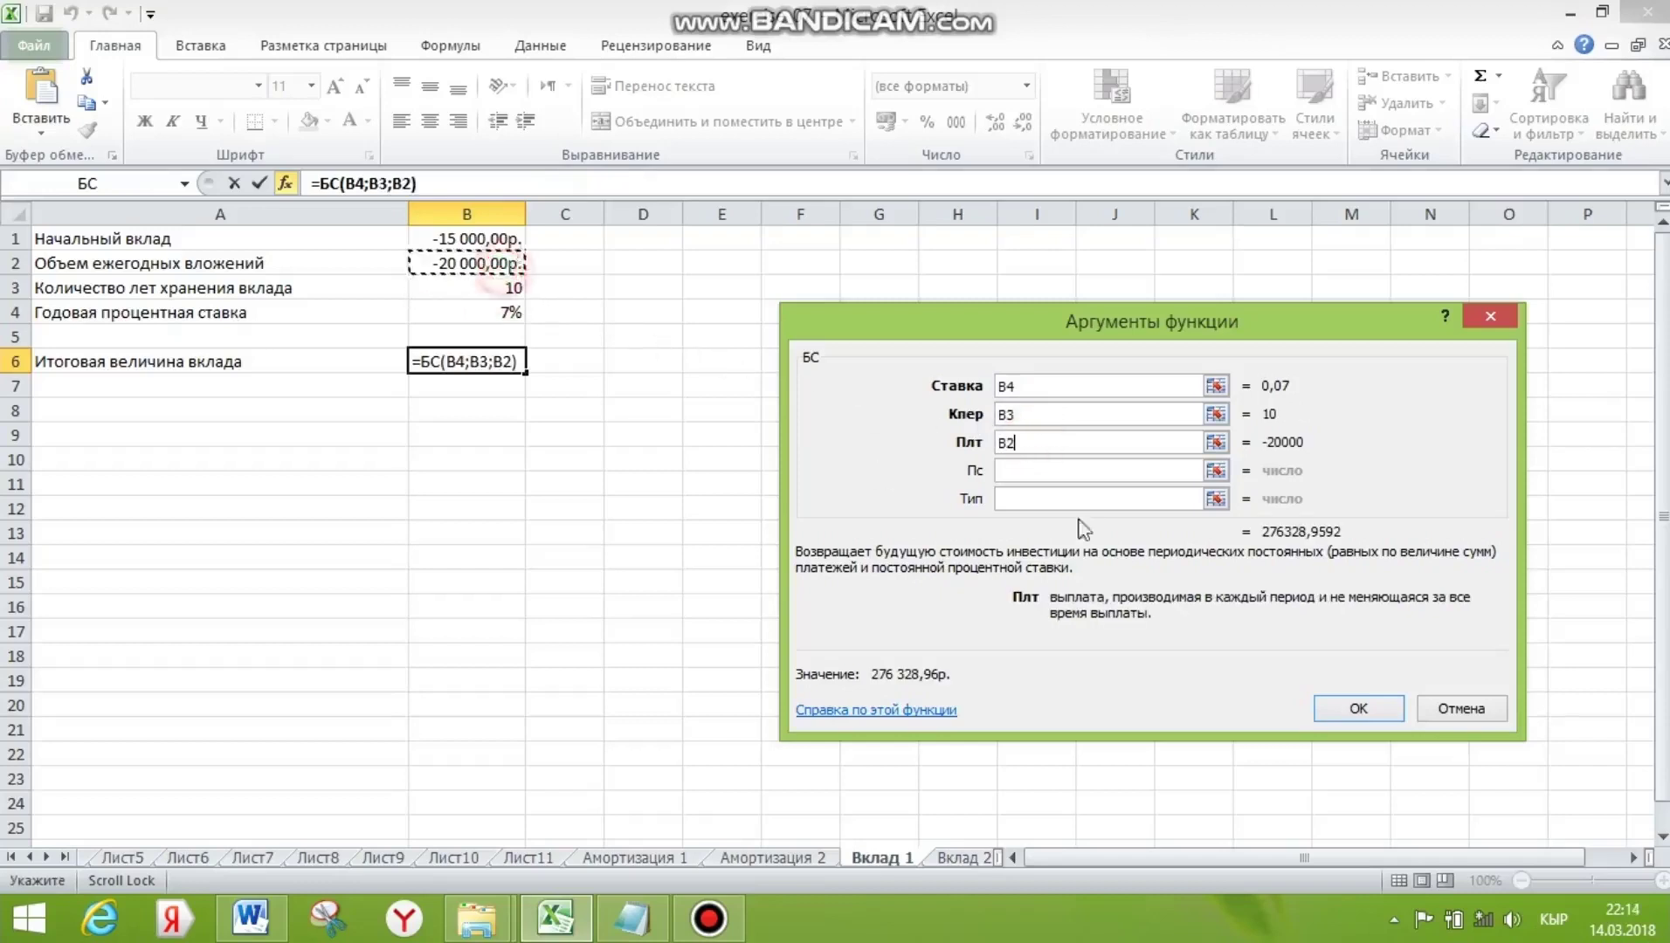
Complete the БС formula on Вклад 1 with the initial deposit in B1 as Пс
{"action": "left_click", "coordinate": [1042, 469]}
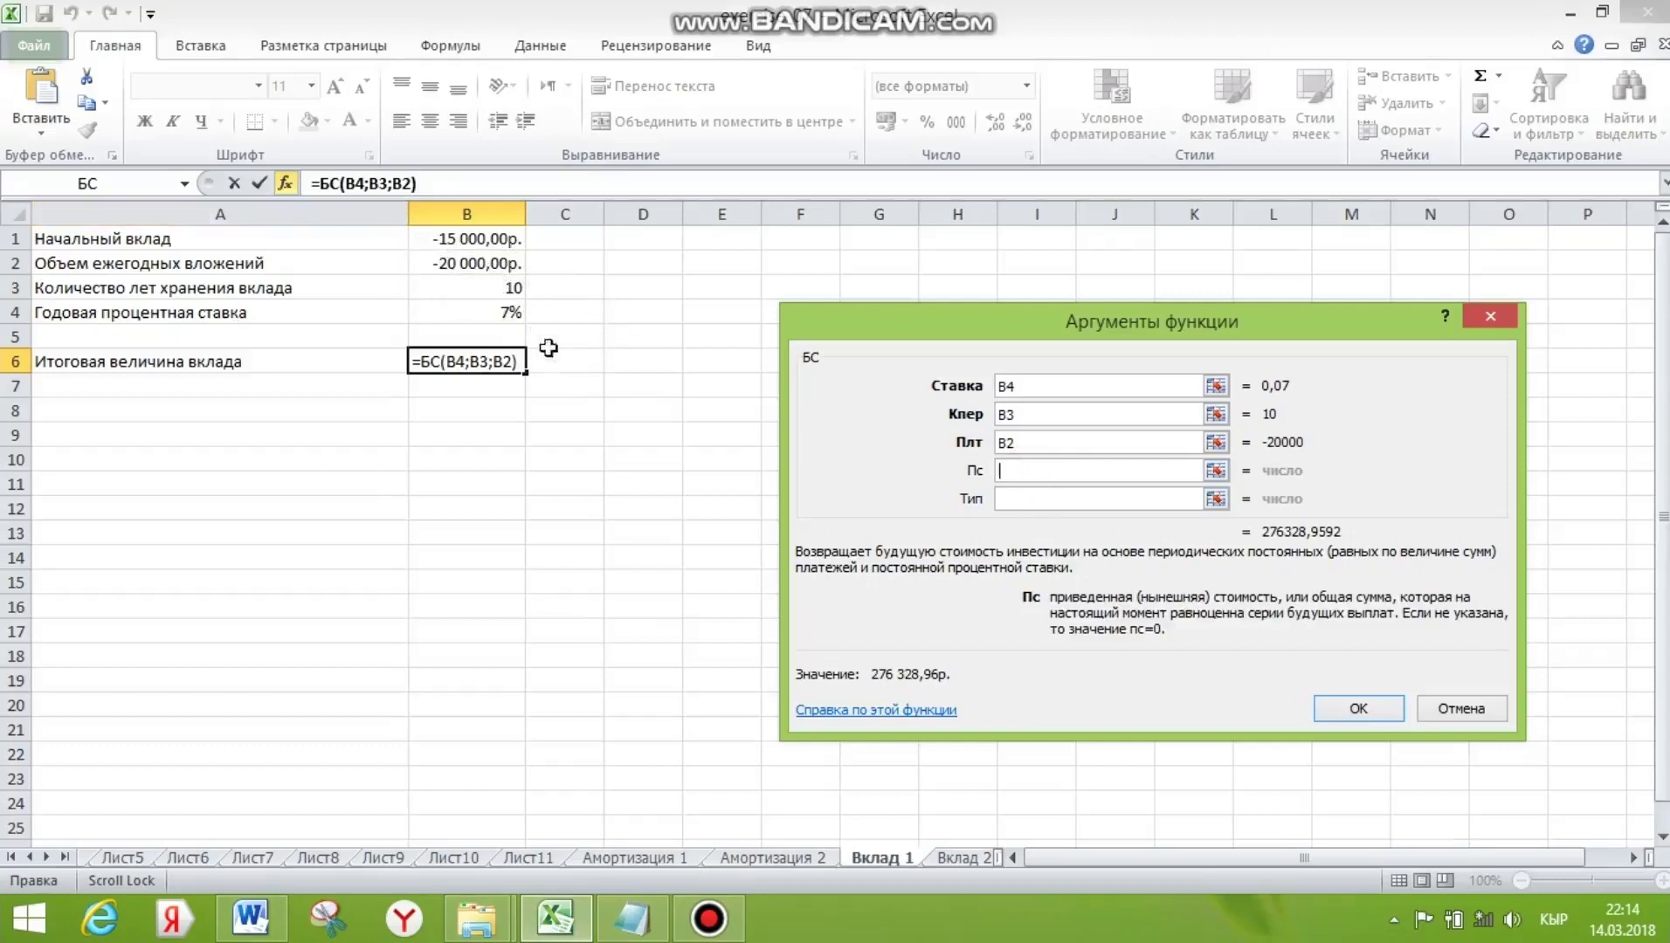
{"action": "left_click", "coordinate": [511, 313]}
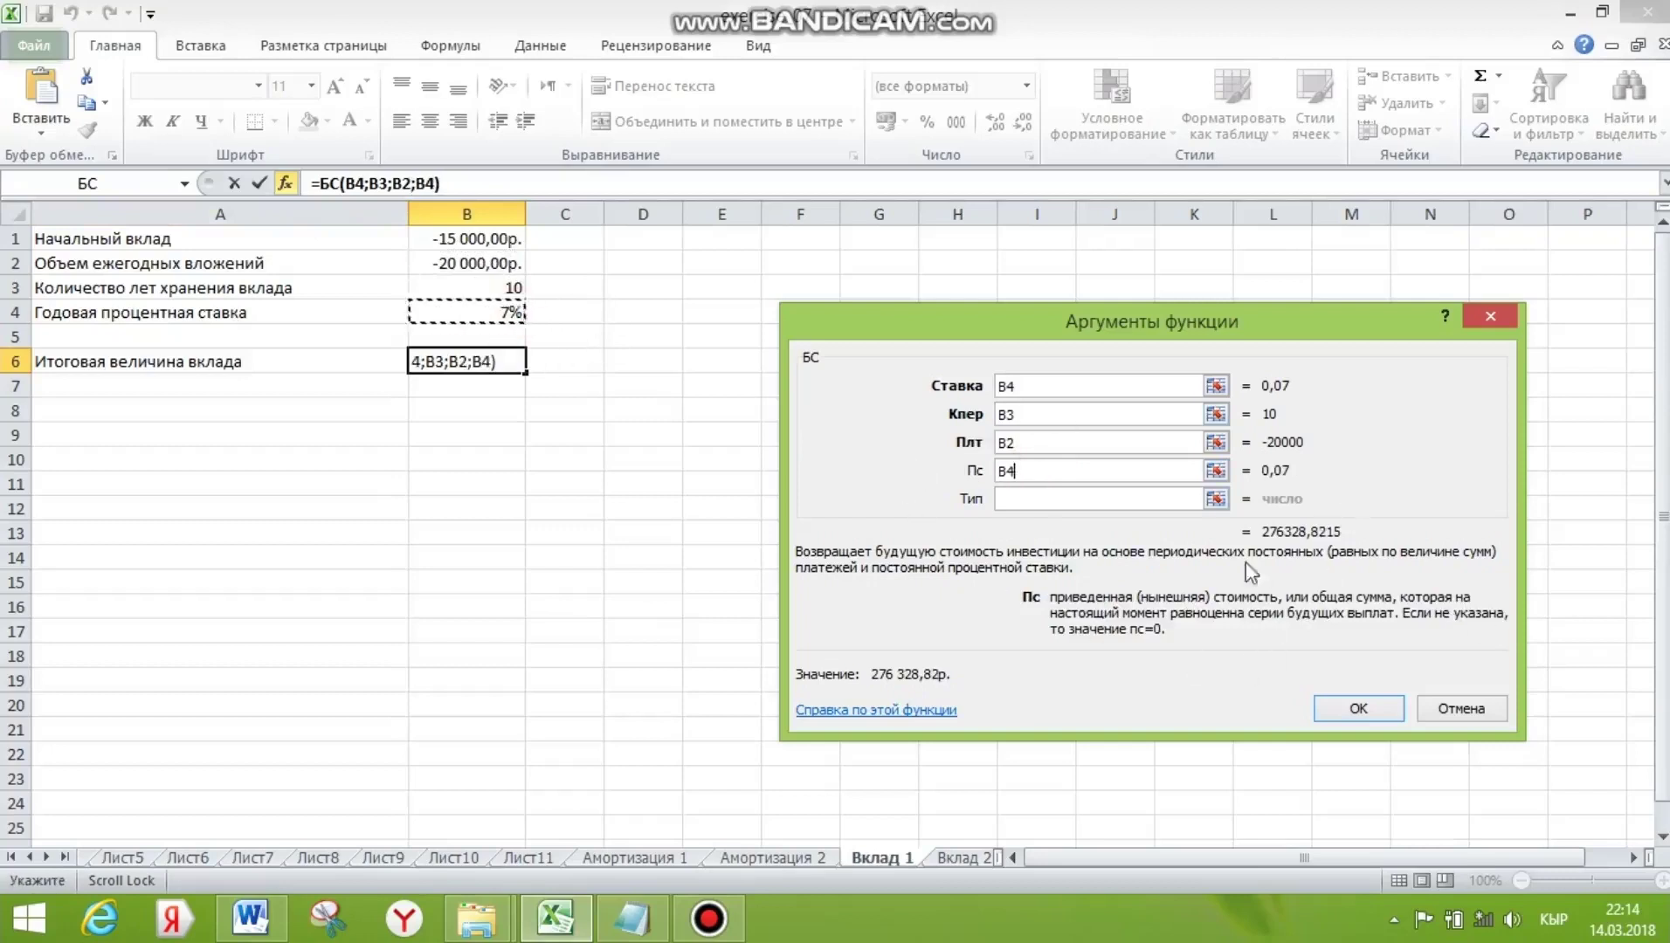
{"action": "double_click", "coordinate": [1004, 471]}
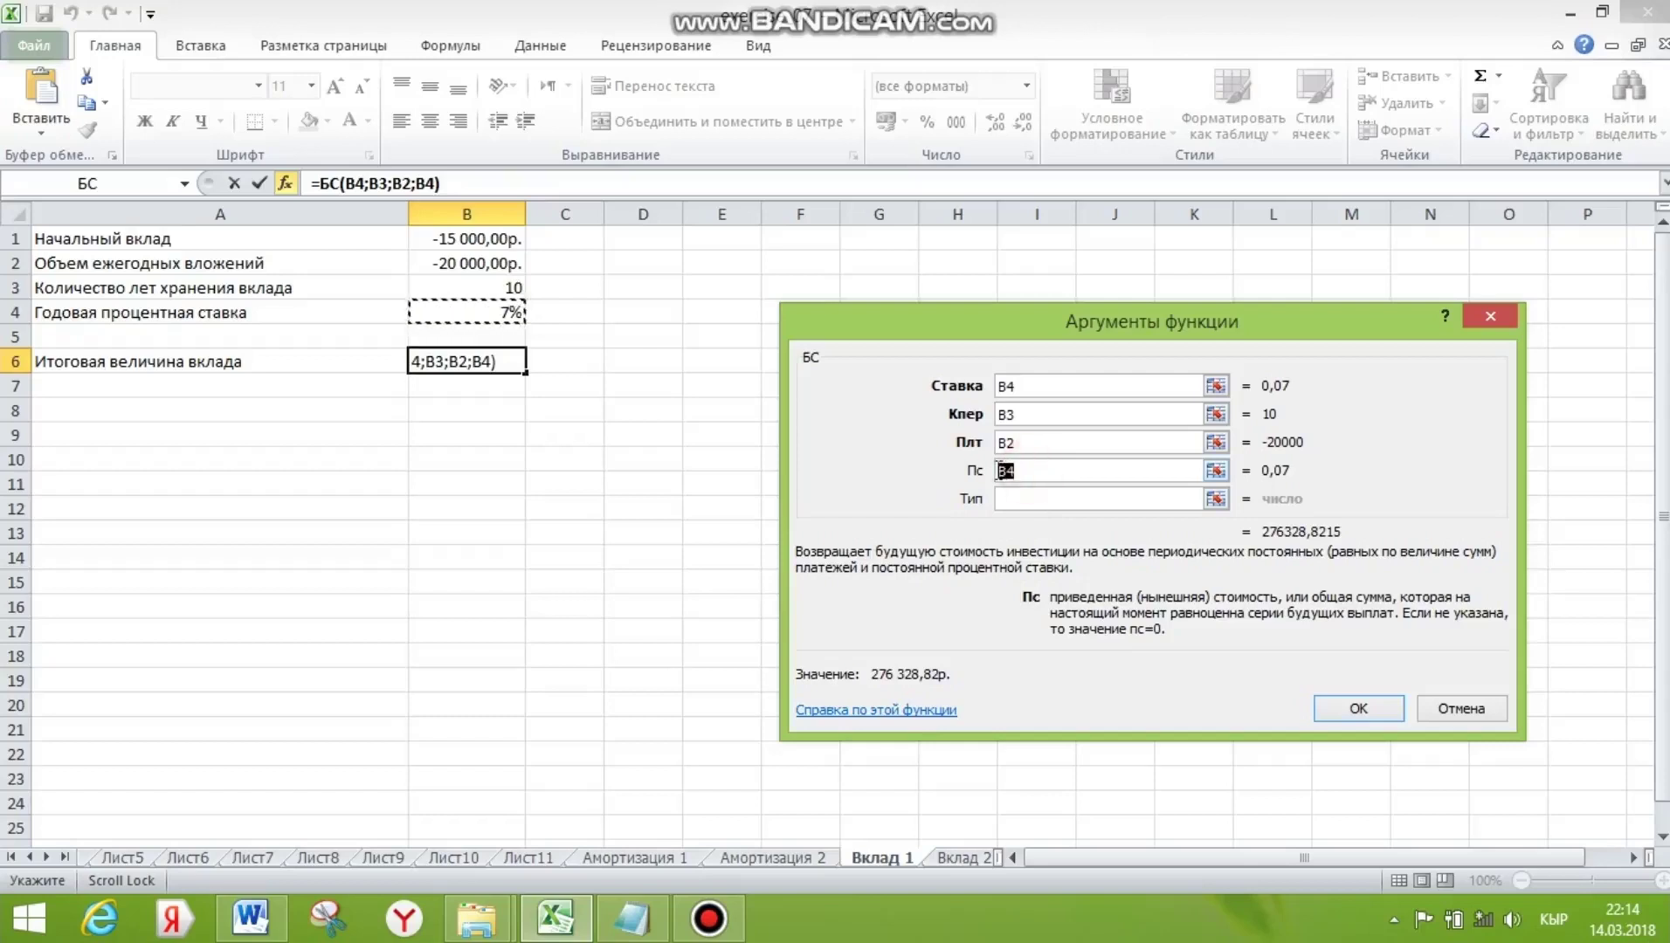
{"action": "left_click", "coordinate": [481, 239]}
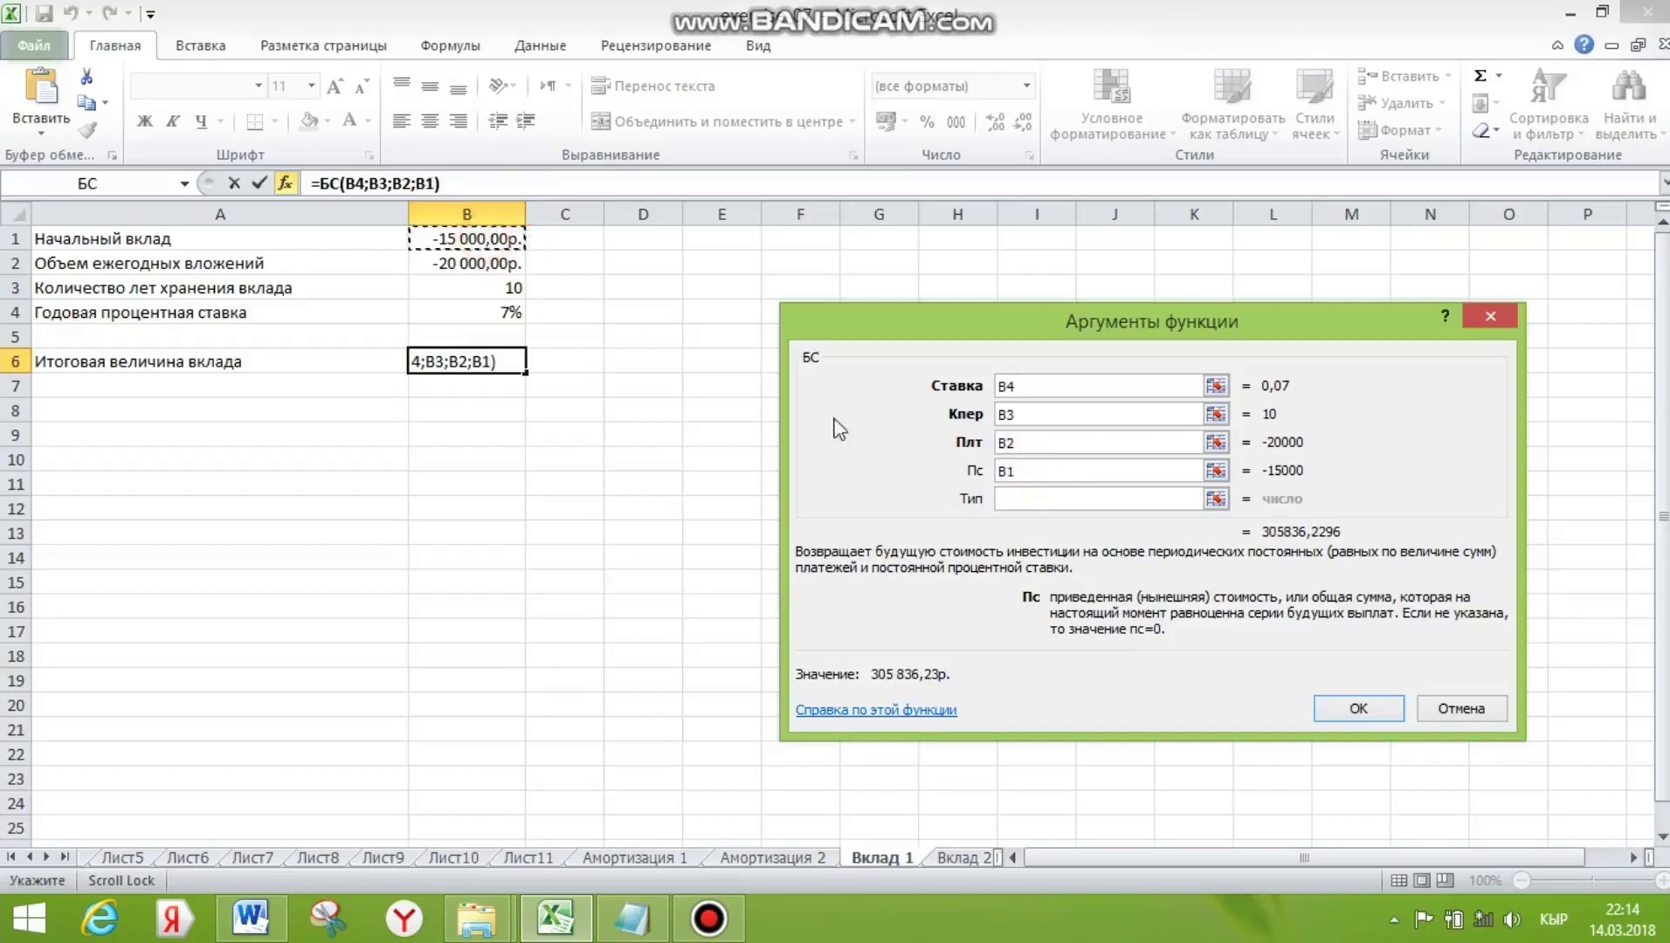
{"action": "left_click", "coordinate": [1356, 709]}
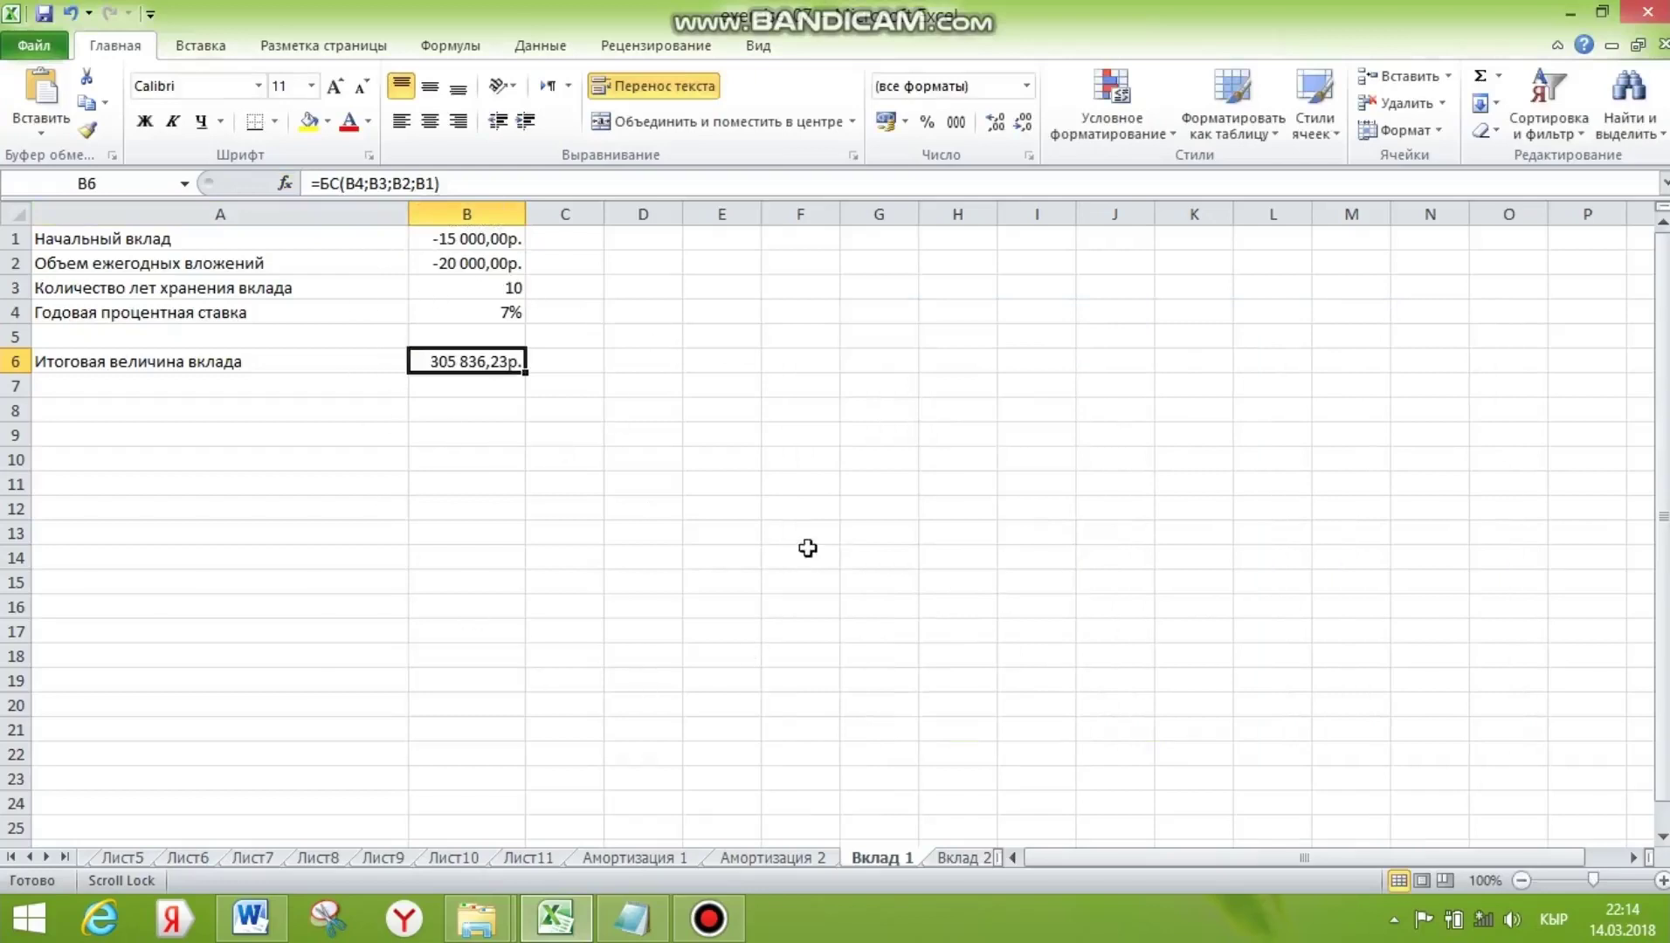
On the Вклад 2 sheet, insert the recently used БС function into B6 beside Итоговая величина вклада
{"action": "left_click", "coordinate": [965, 858]}
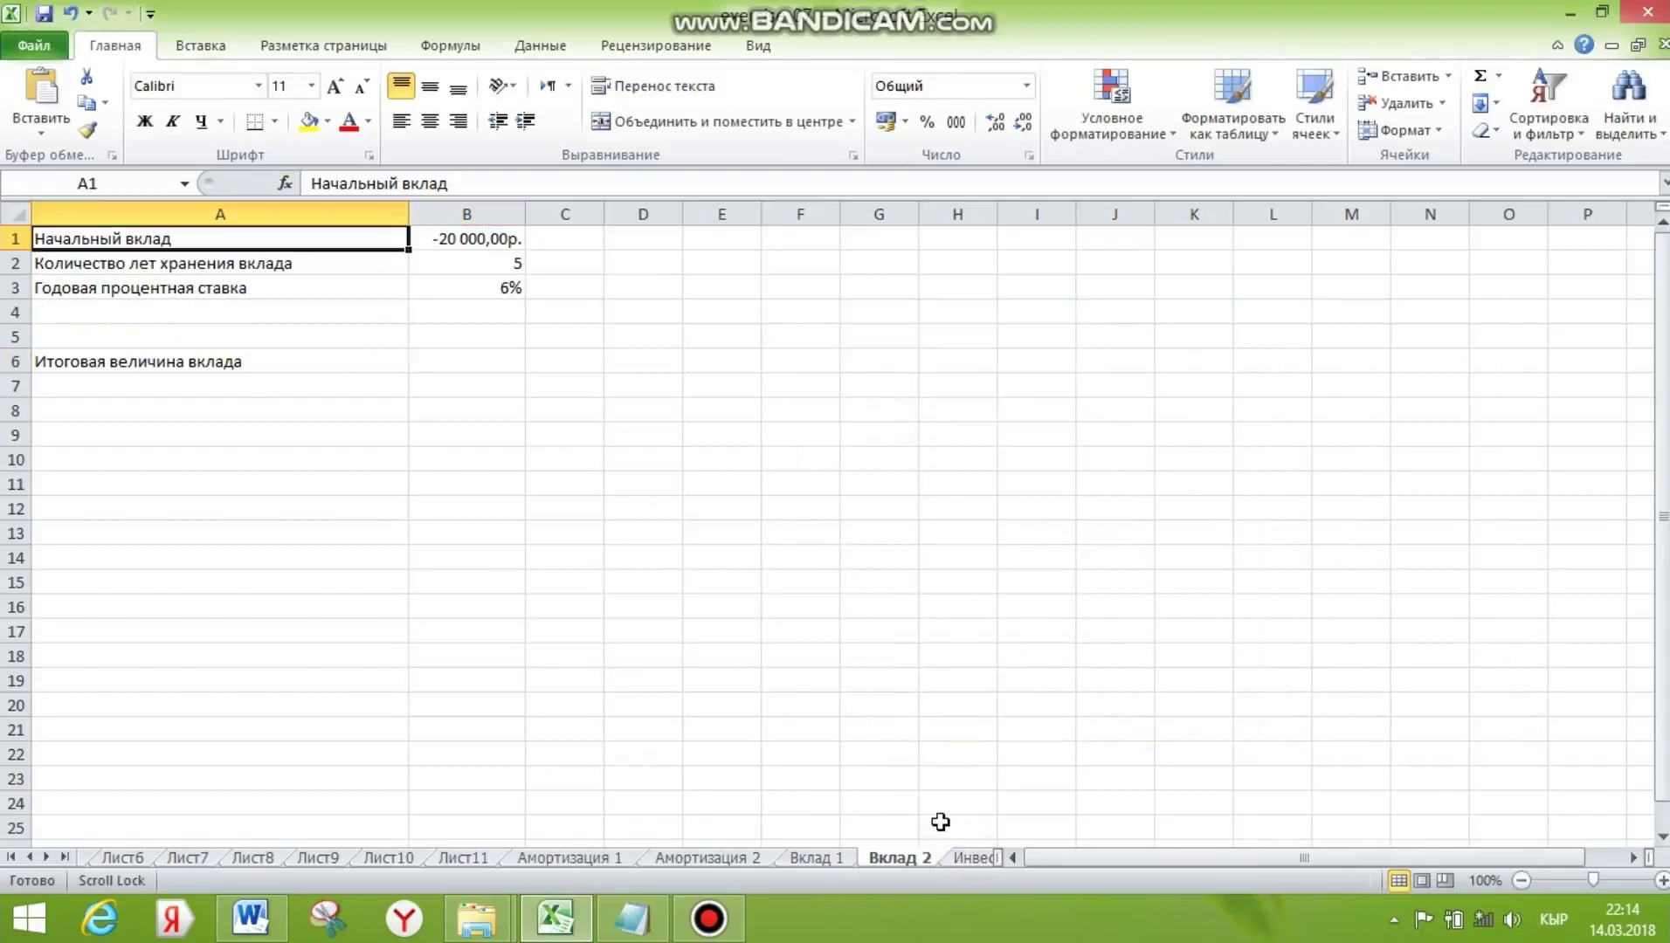
{"action": "left_click", "coordinate": [475, 358]}
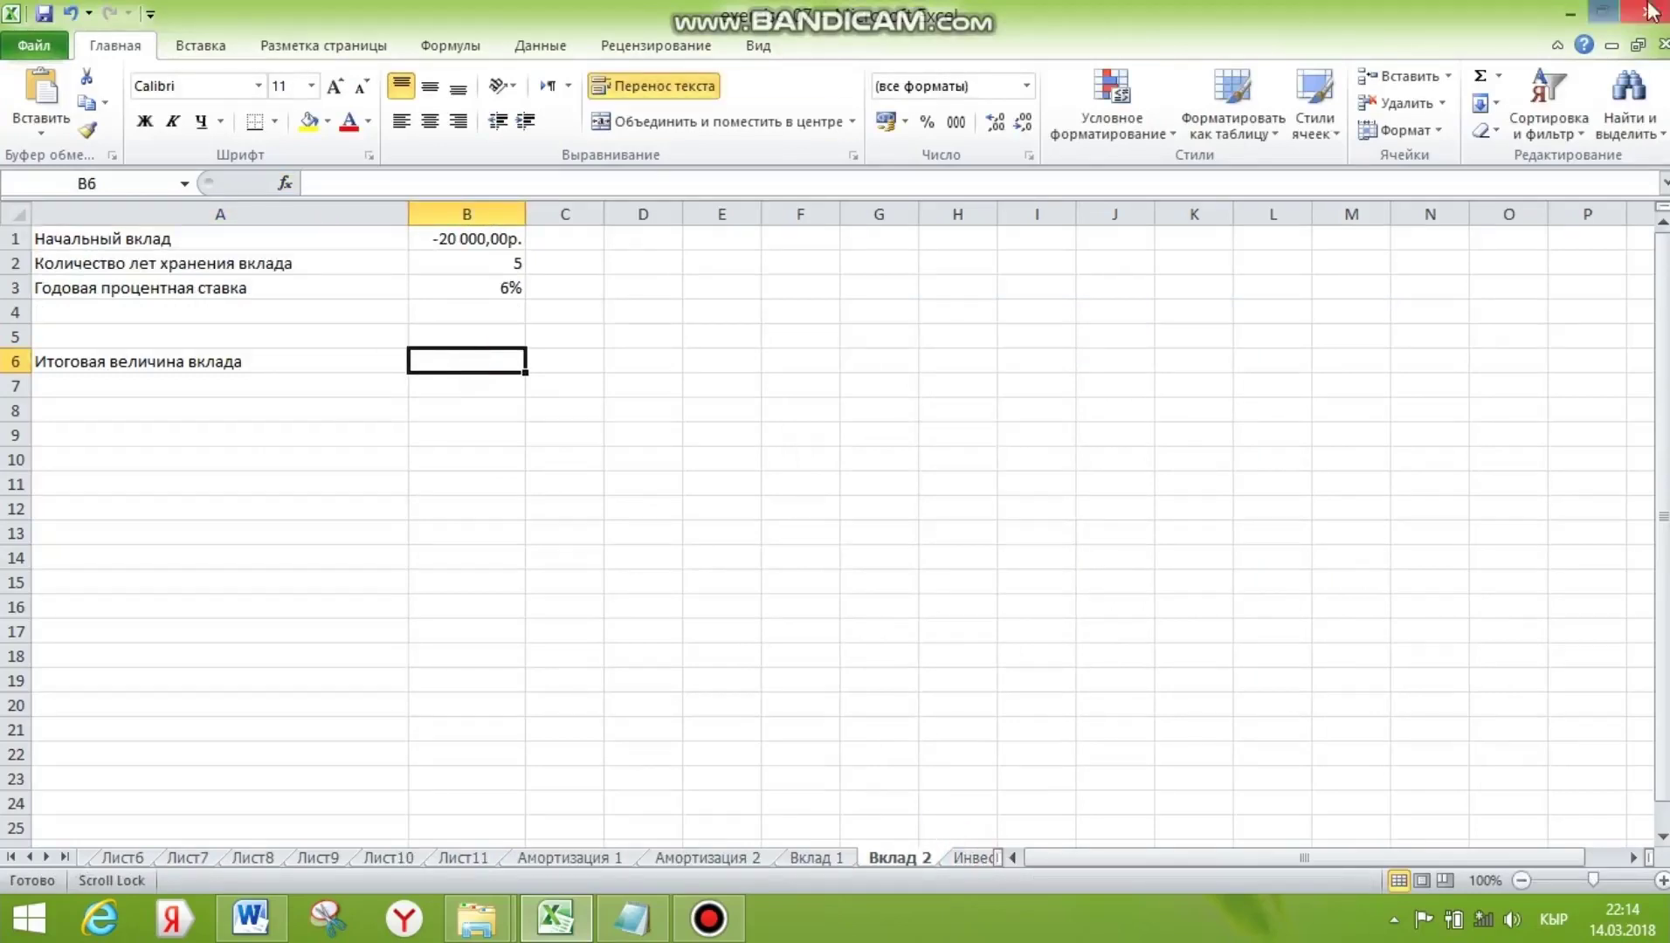
{"action": "left_click", "coordinate": [1499, 76]}
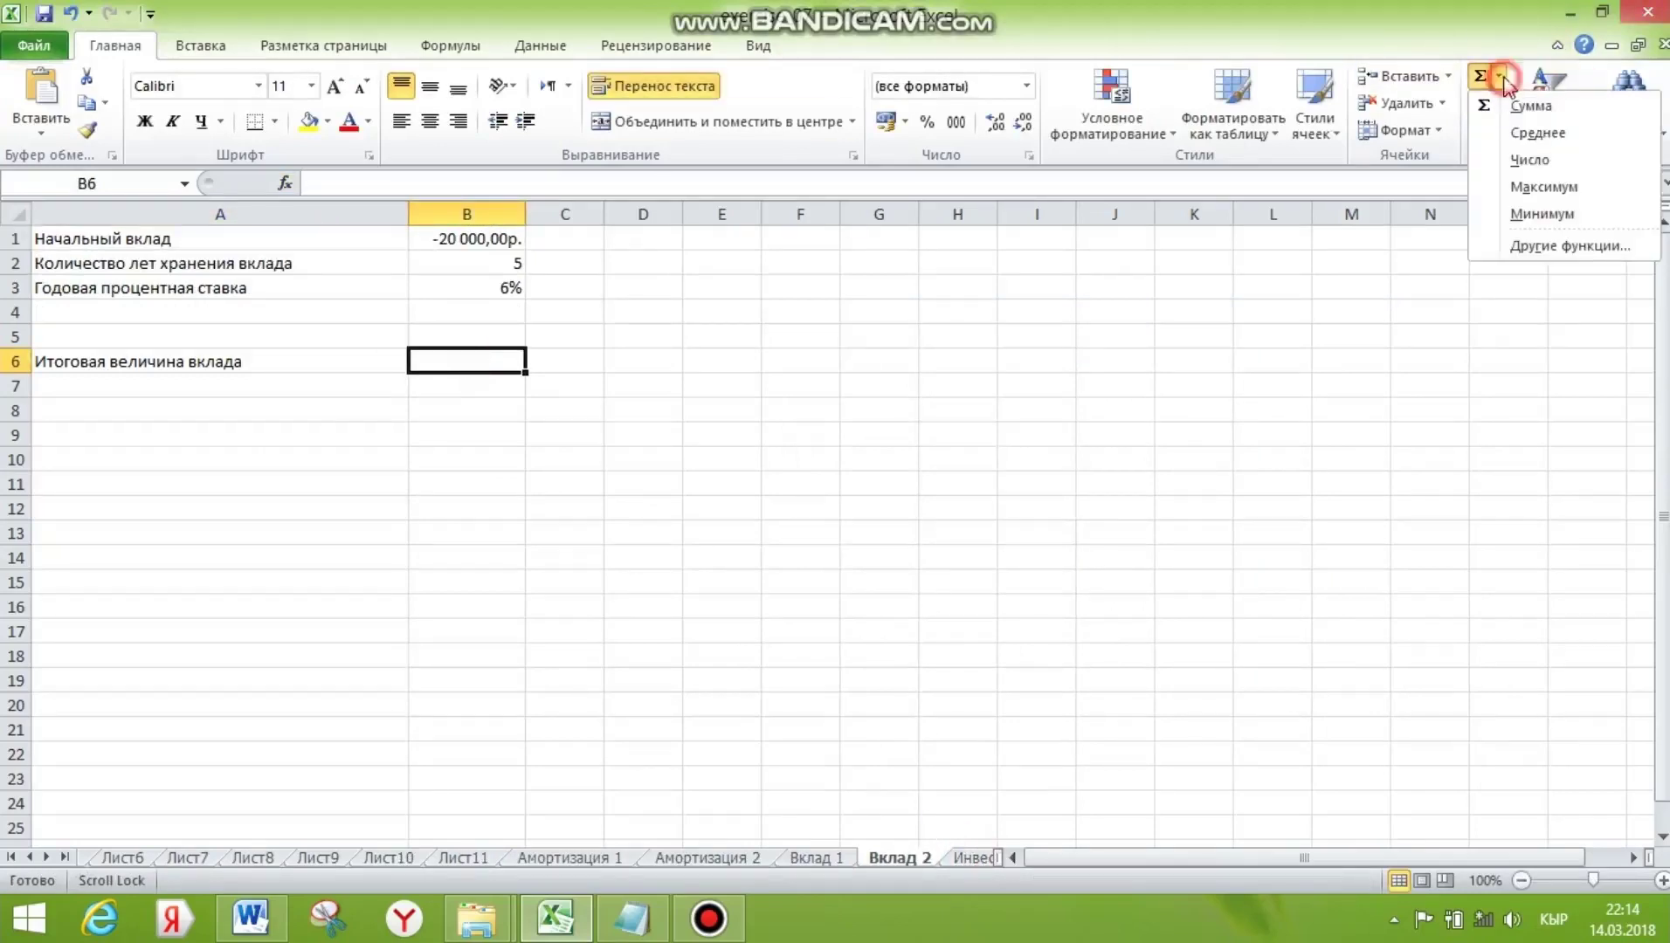
{"action": "left_click", "coordinate": [1542, 248]}
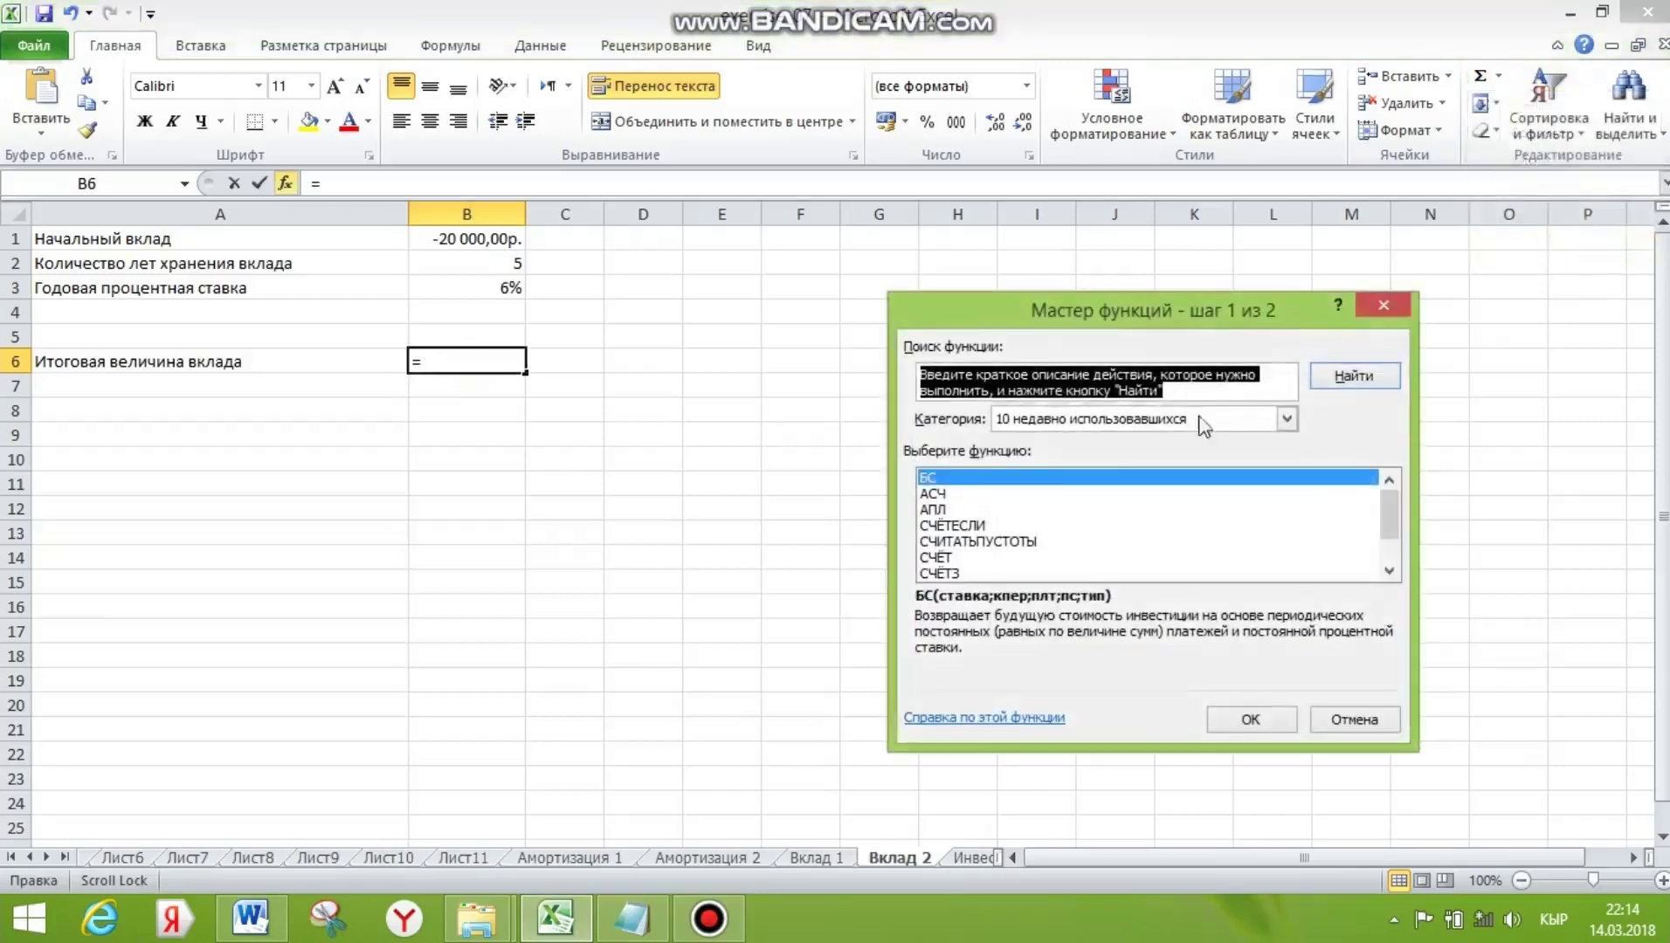
{"action": "left_click", "coordinate": [1268, 725]}
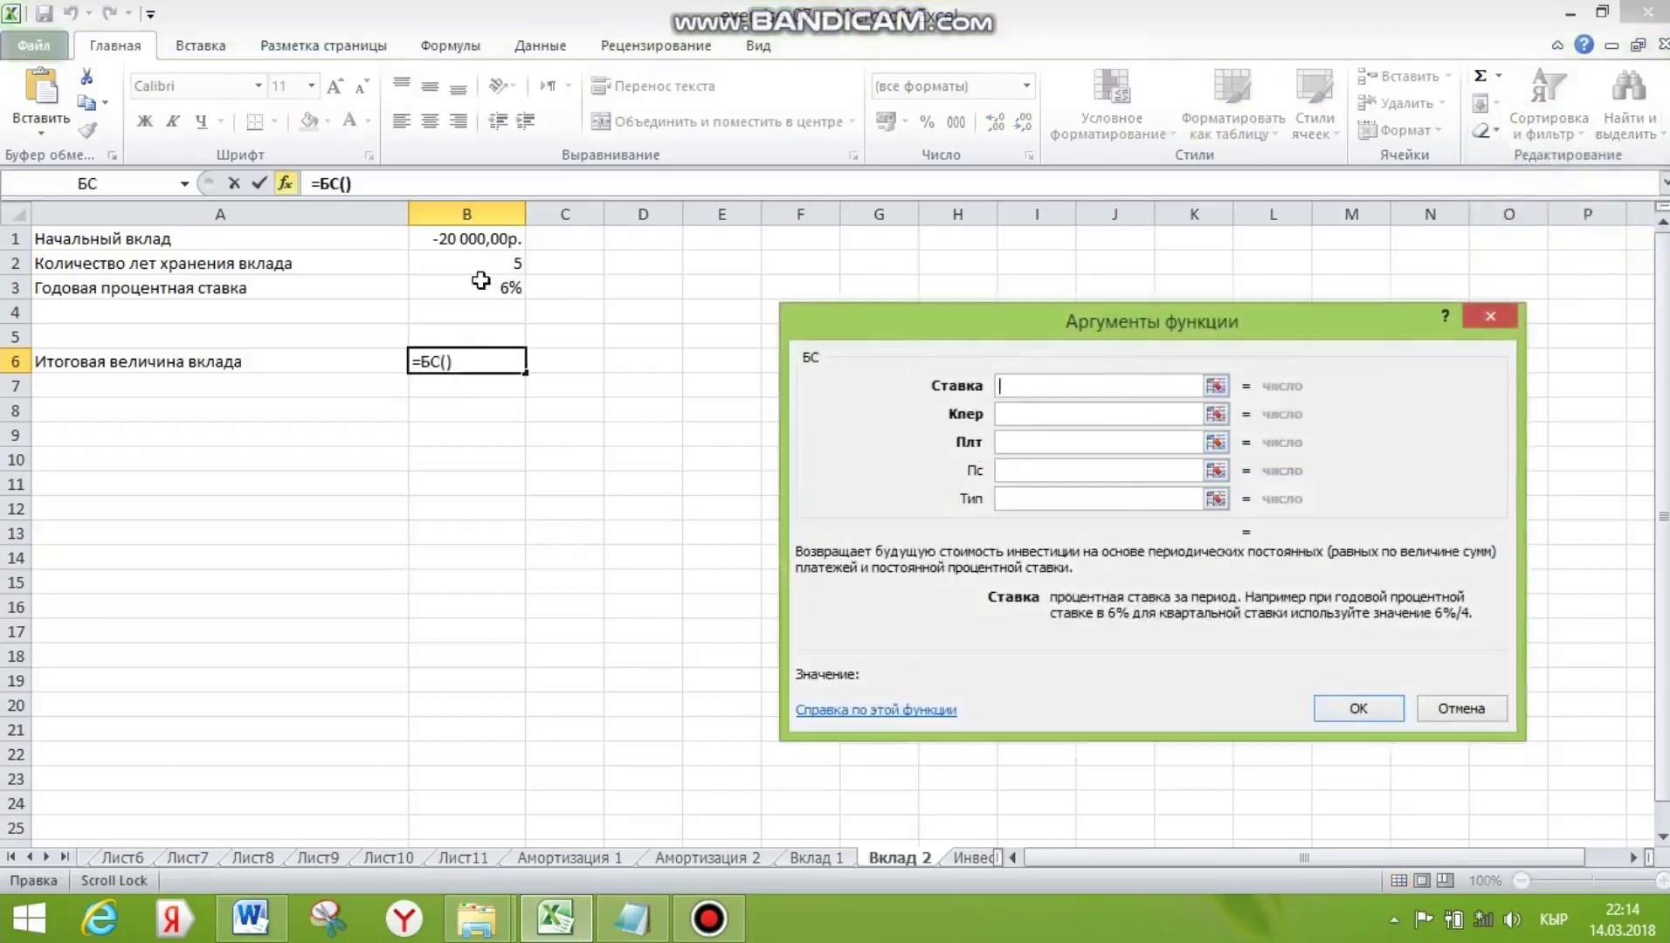
In the БС arguments on Вклад 2, set Ставка to B3 and Кпер to B2
{"action": "left_click", "coordinate": [508, 289]}
{"action": "left_click", "coordinate": [1037, 415]}
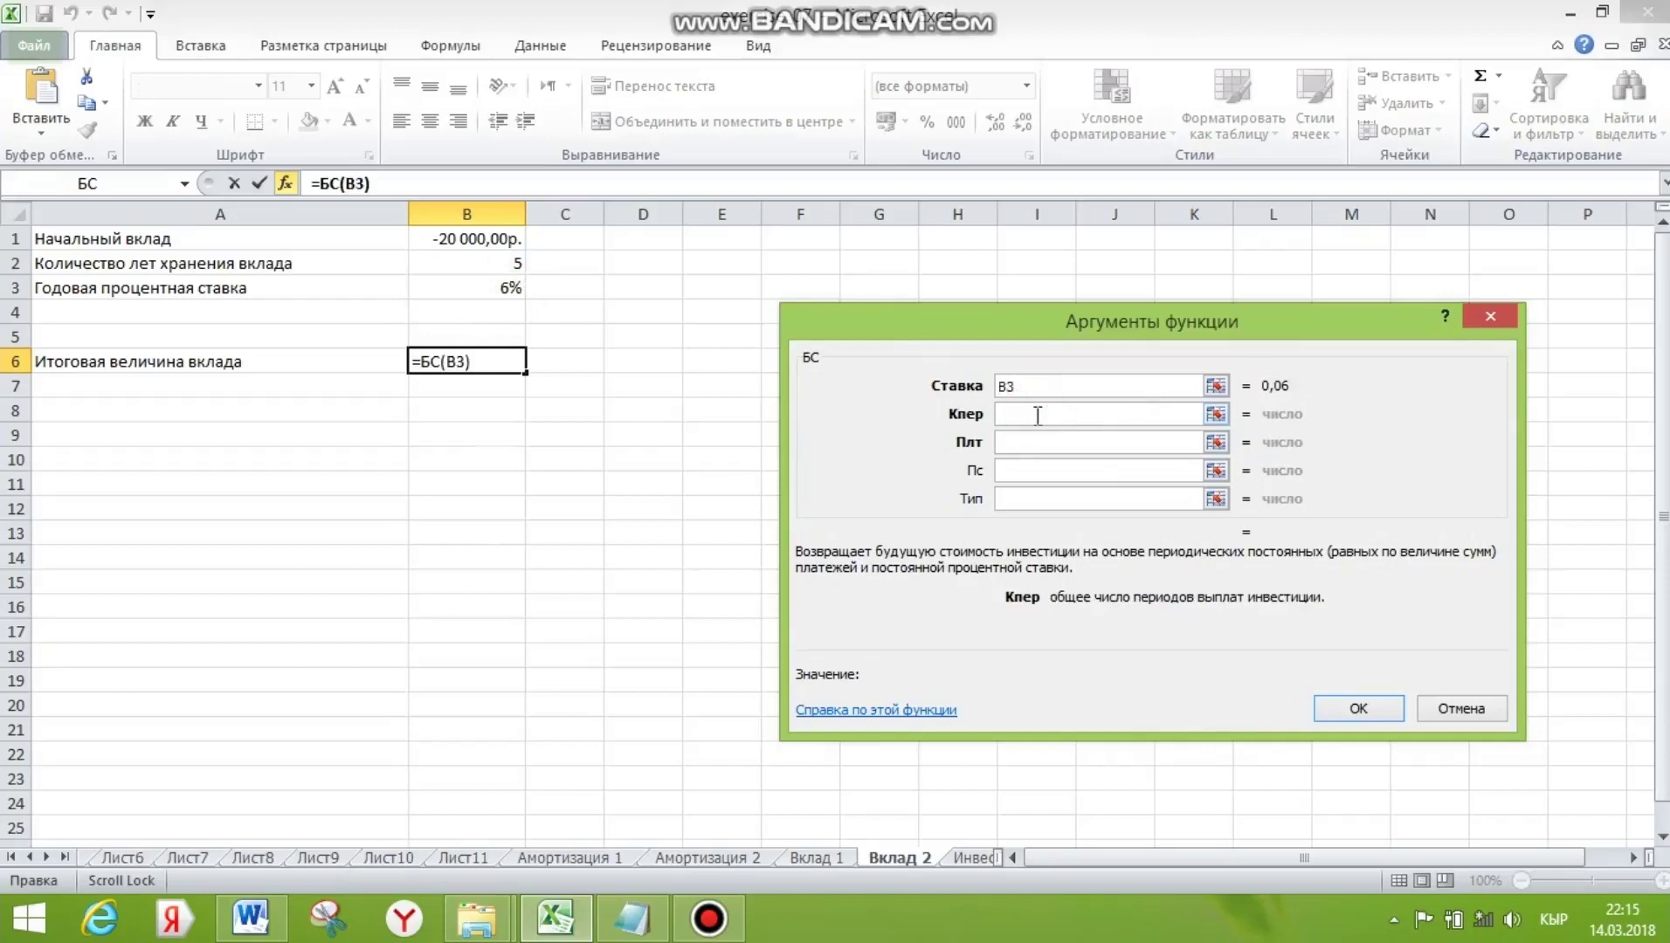
{"action": "left_click", "coordinate": [522, 262]}
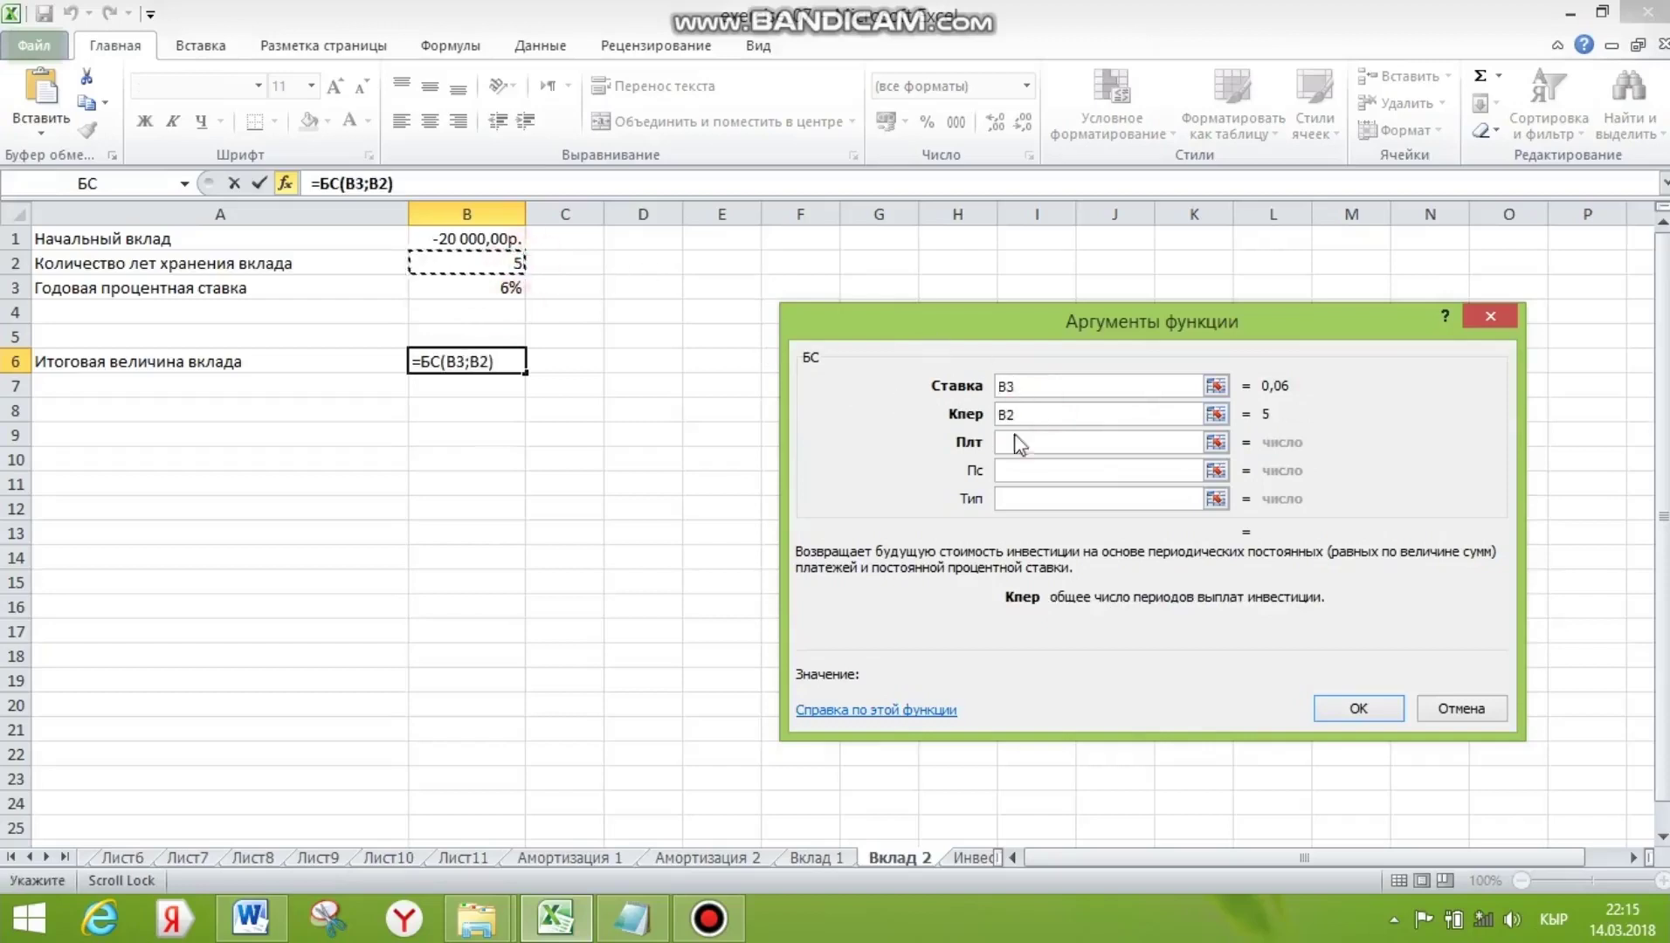
Complete the БС formula on Вклад 2 with the initial deposit in B1 as Пс, leaving Плт empty
{"action": "left_click", "coordinate": [1051, 444]}
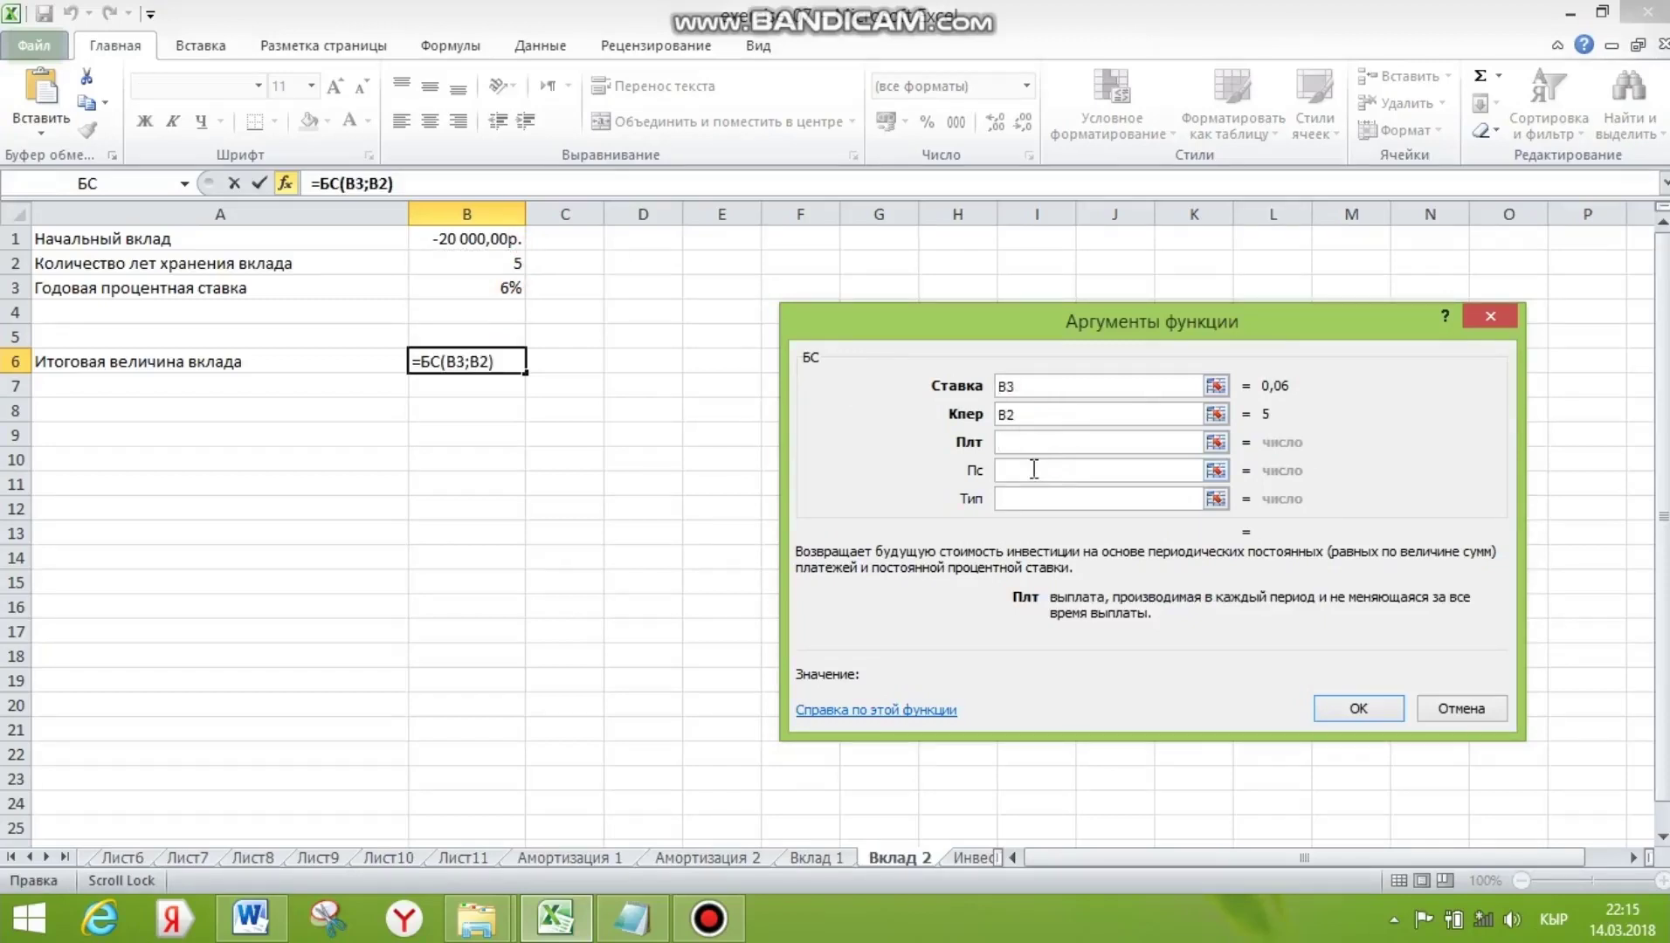
{"action": "key", "text": "Return"}
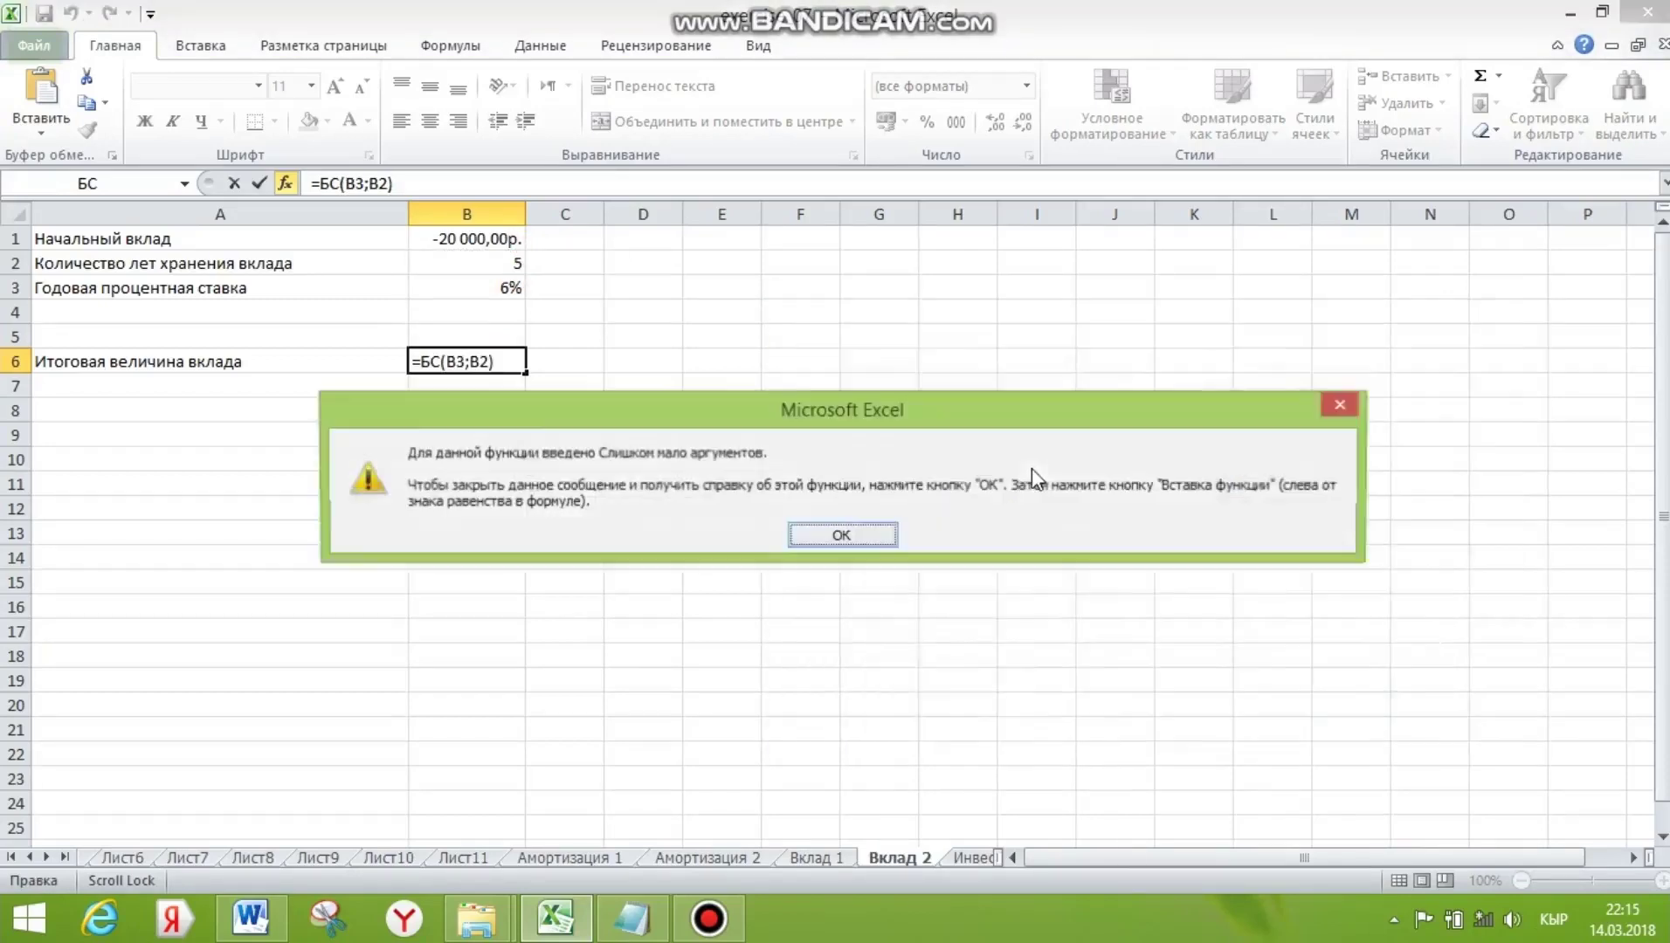
{"action": "left_click", "coordinate": [876, 538]}
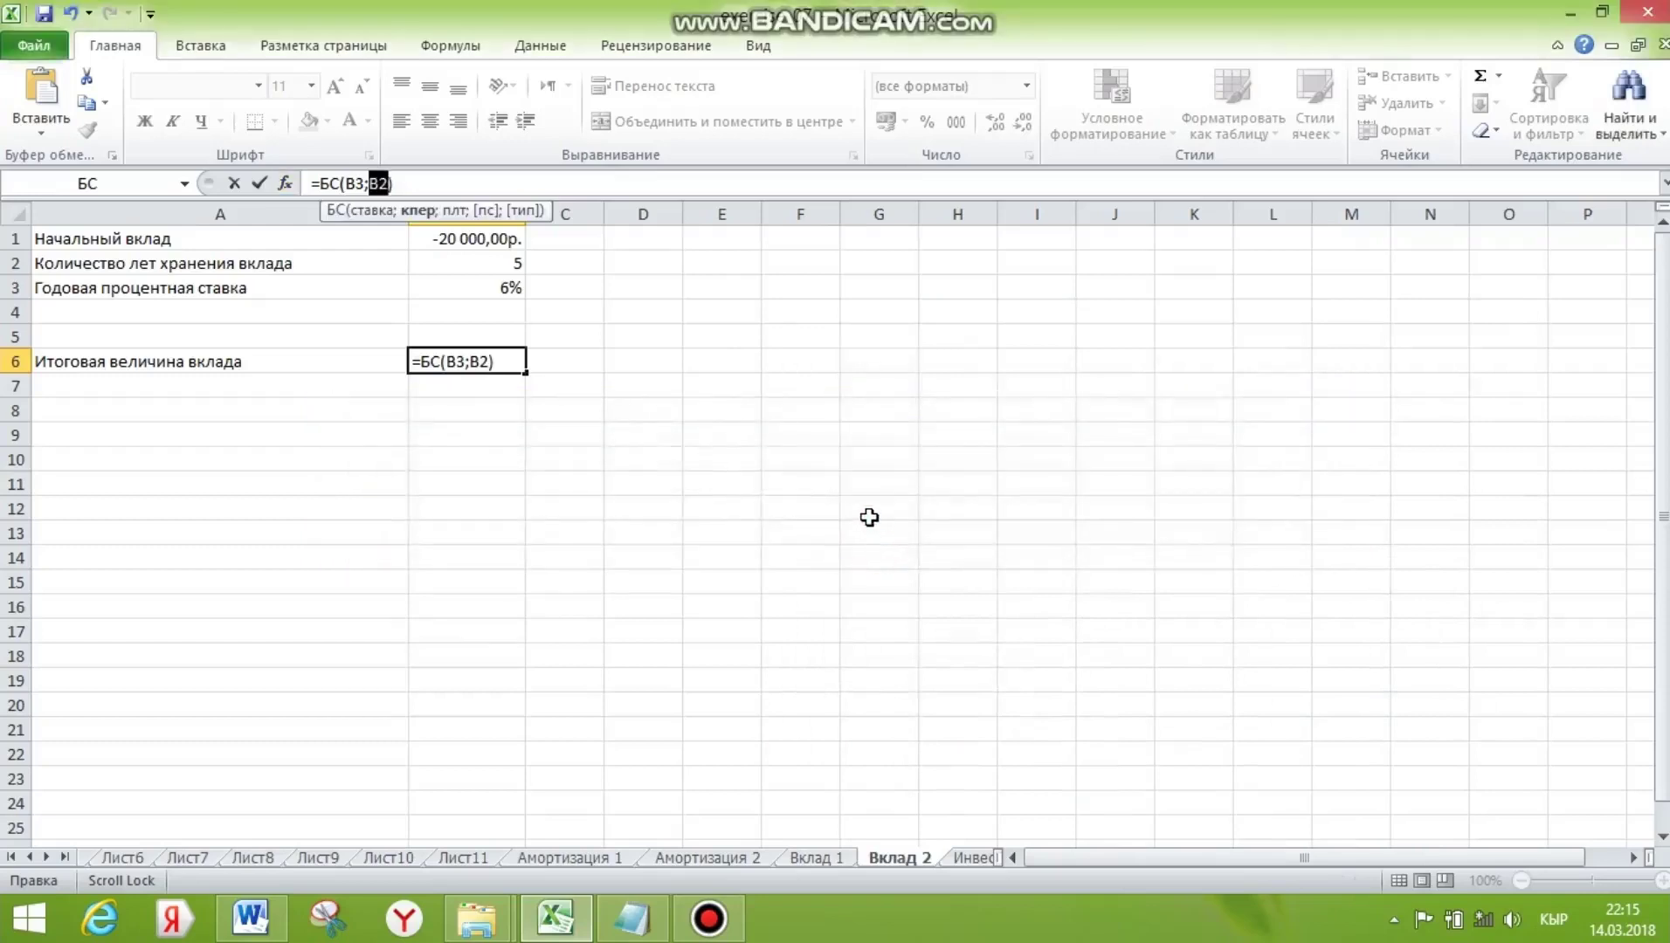
{"action": "left_click", "coordinate": [494, 243]}
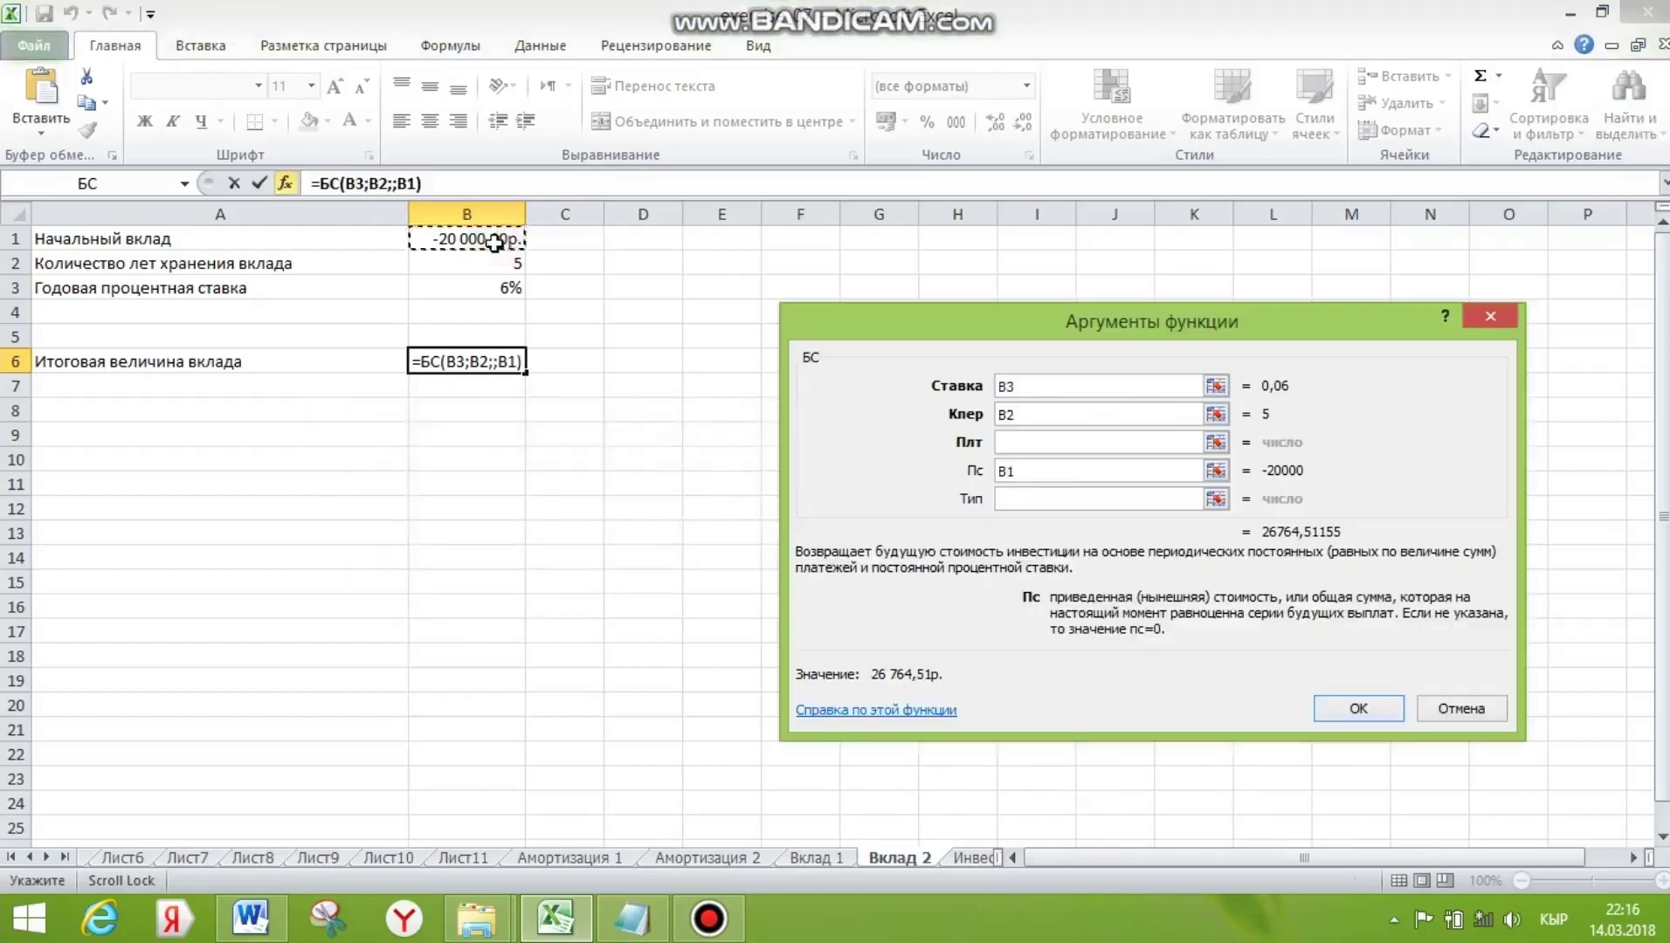
{"action": "left_click", "coordinate": [1359, 709]}
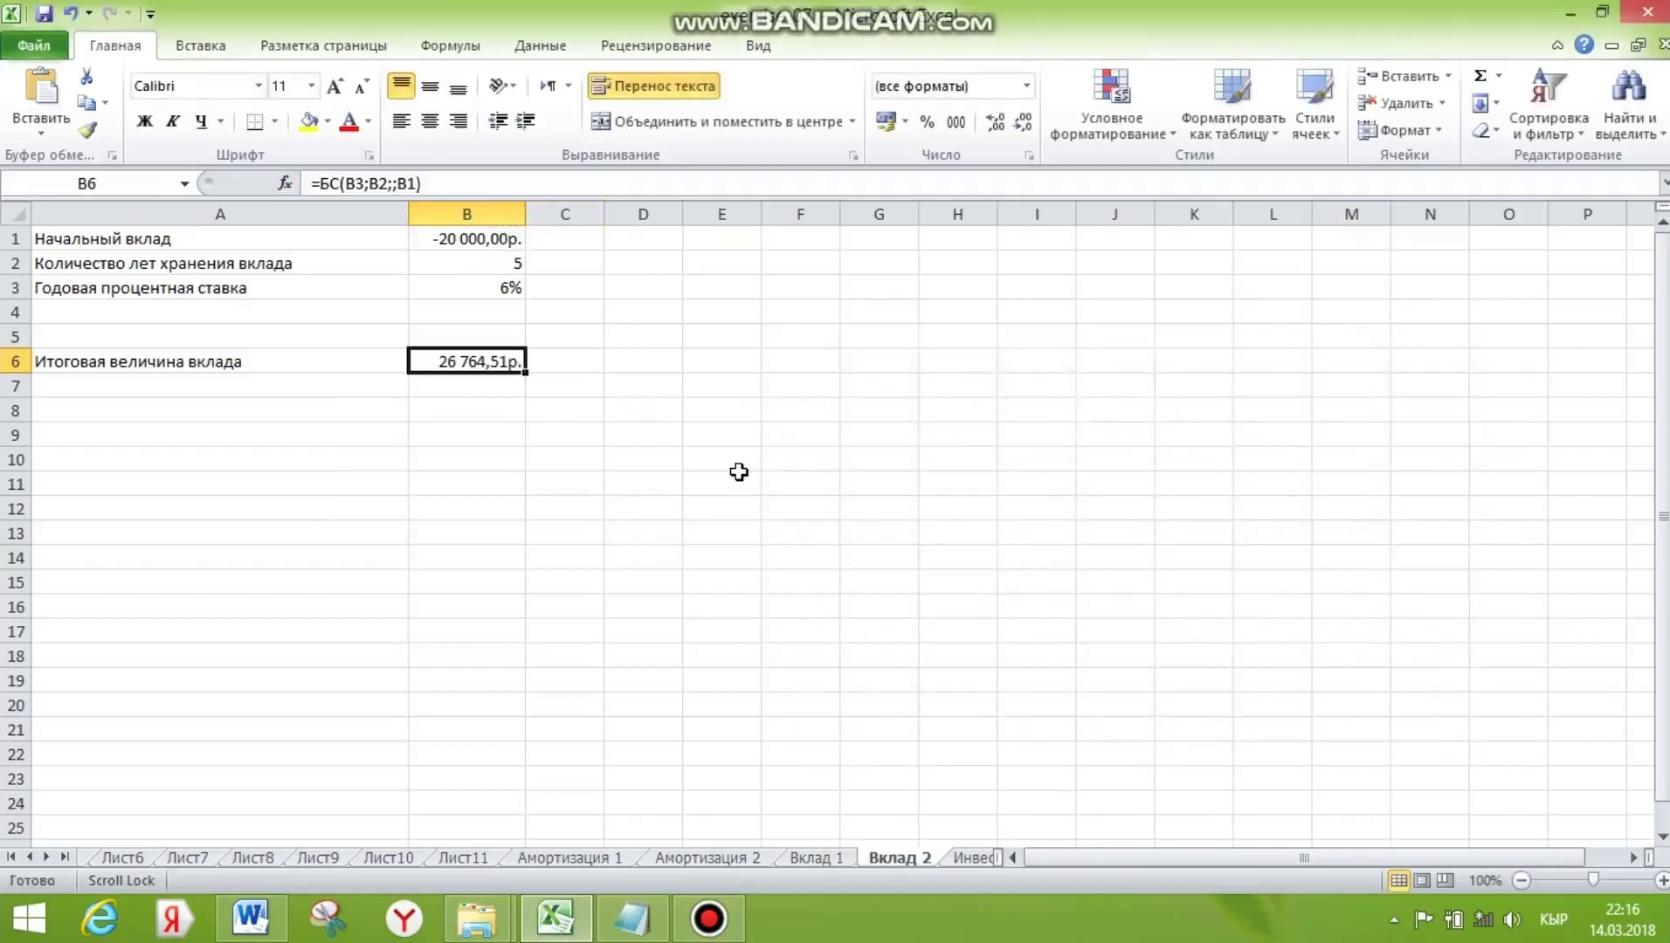
On the Инвестиция sheet, search for the ПС function and insert it into B6 beside Стоимость инвестиции
{"action": "key", "text": "ctrl+Page_Down"}
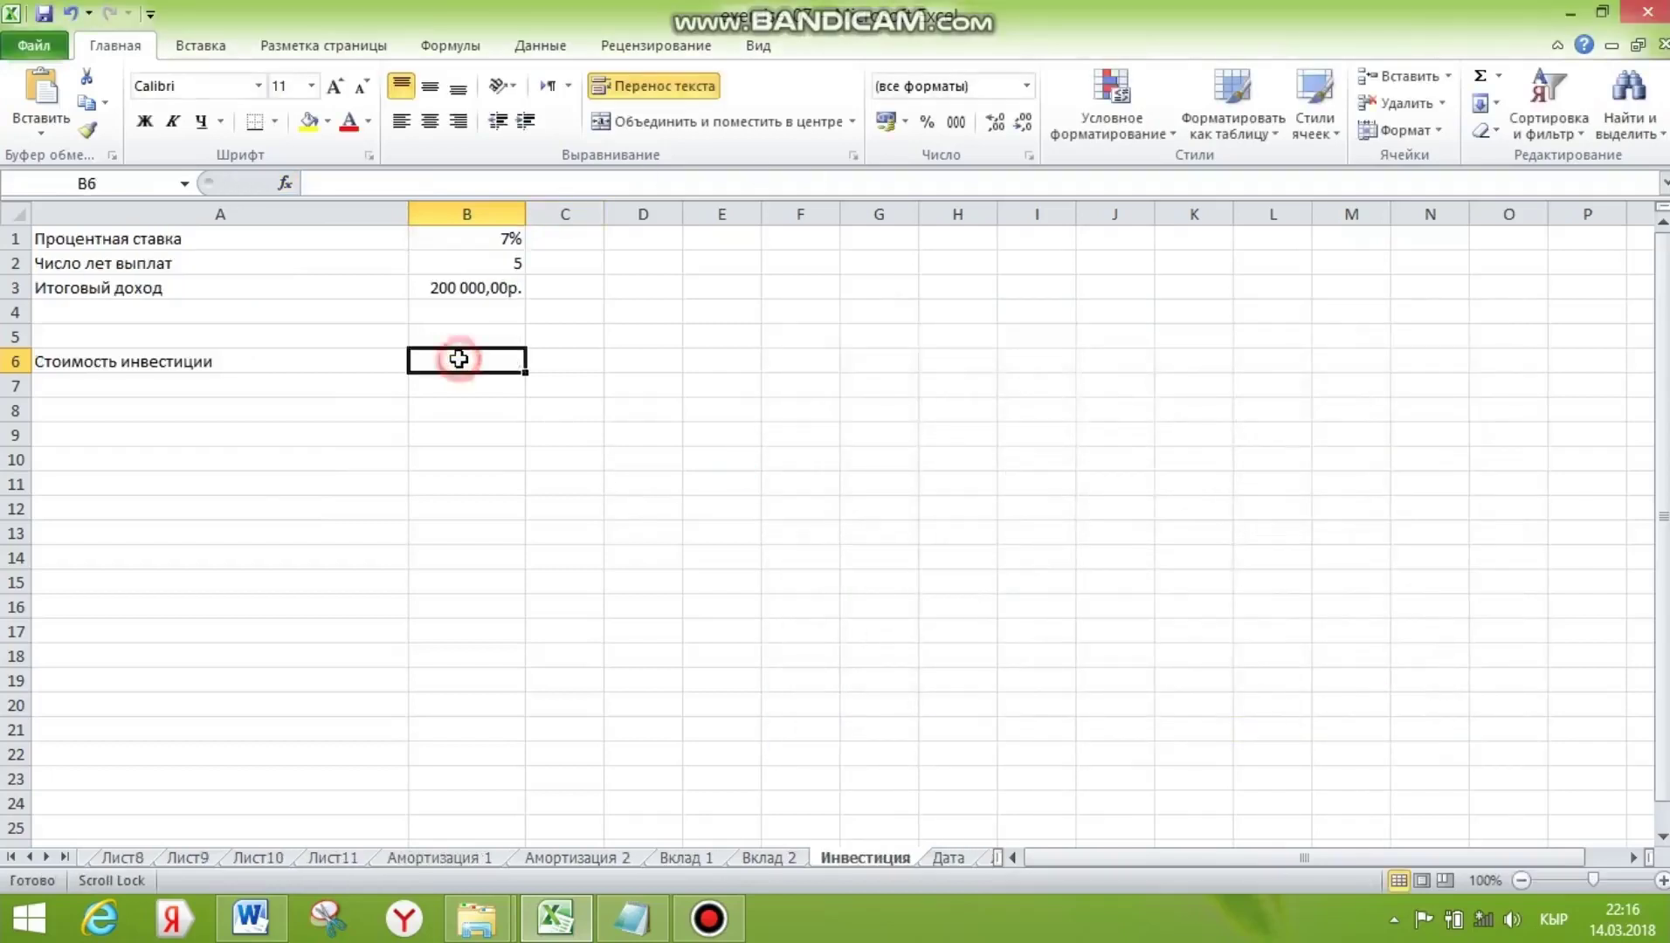
{"action": "left_click", "coordinate": [1500, 78]}
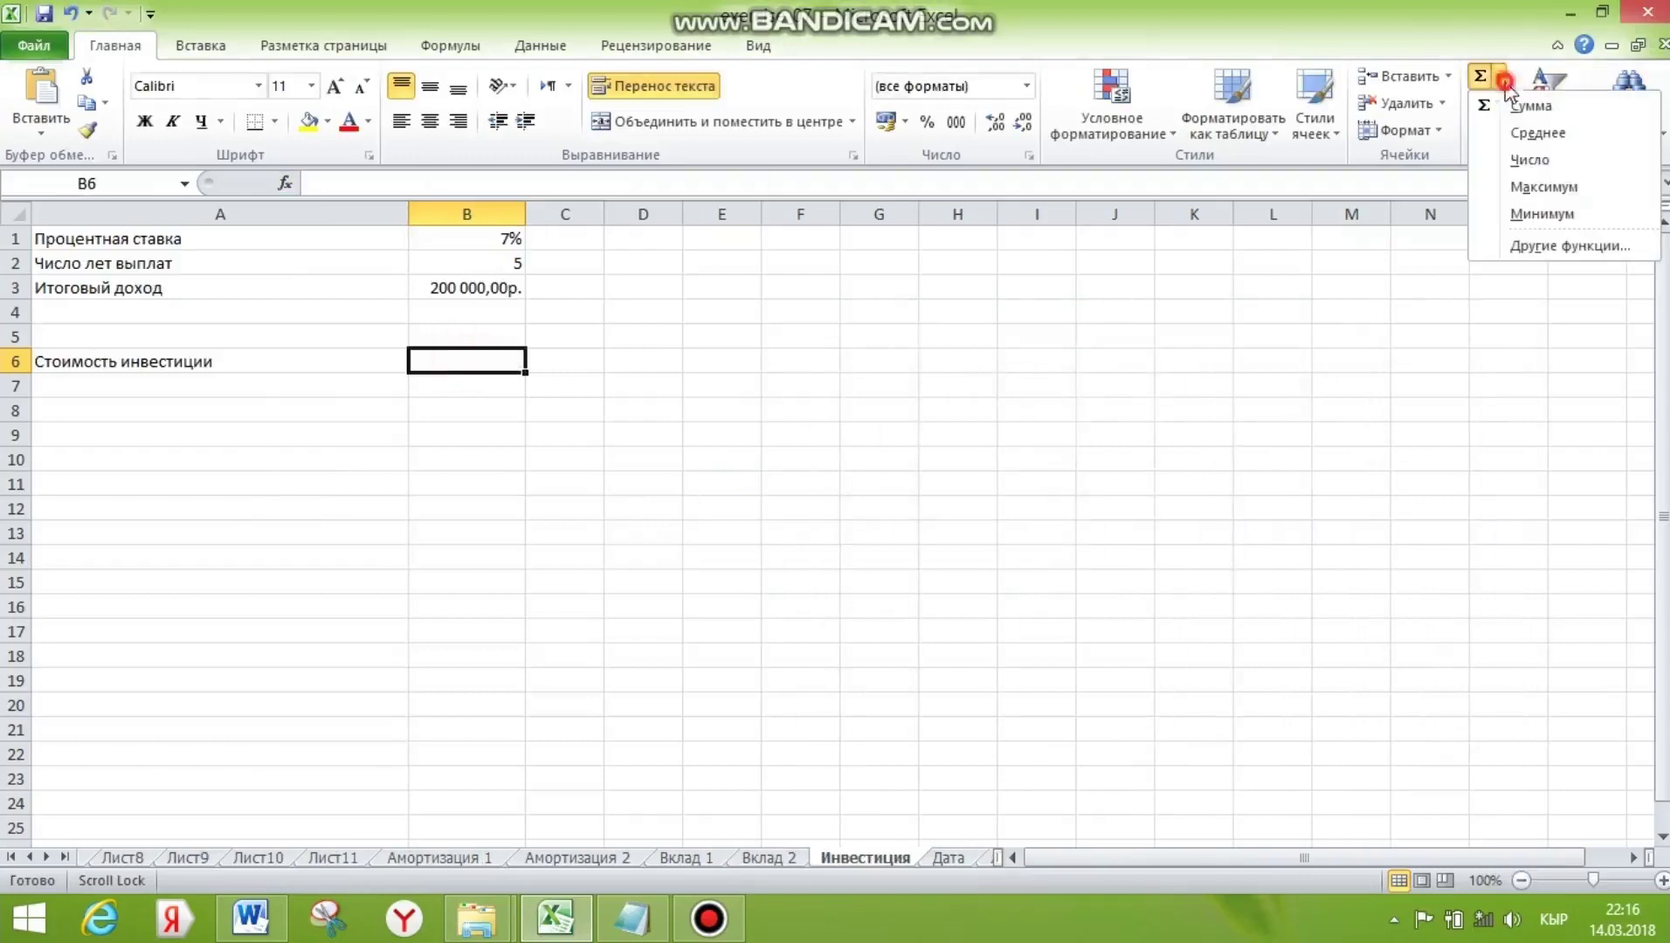
{"action": "left_click", "coordinate": [1562, 247]}
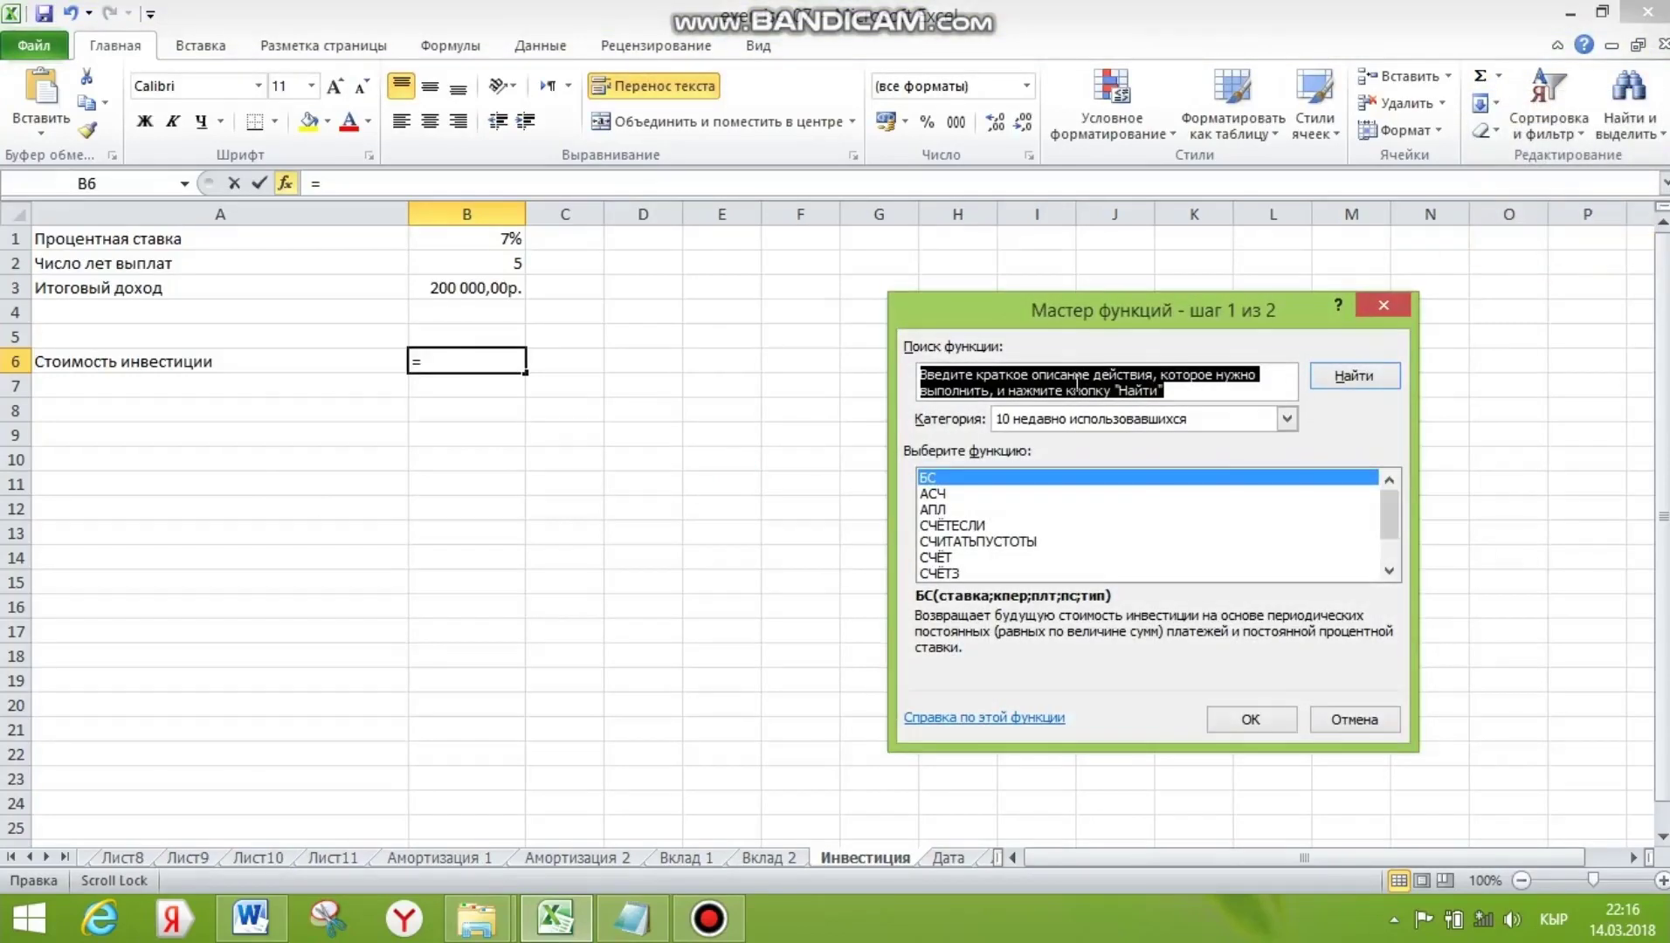
{"action": "type", "text": "ПС"}
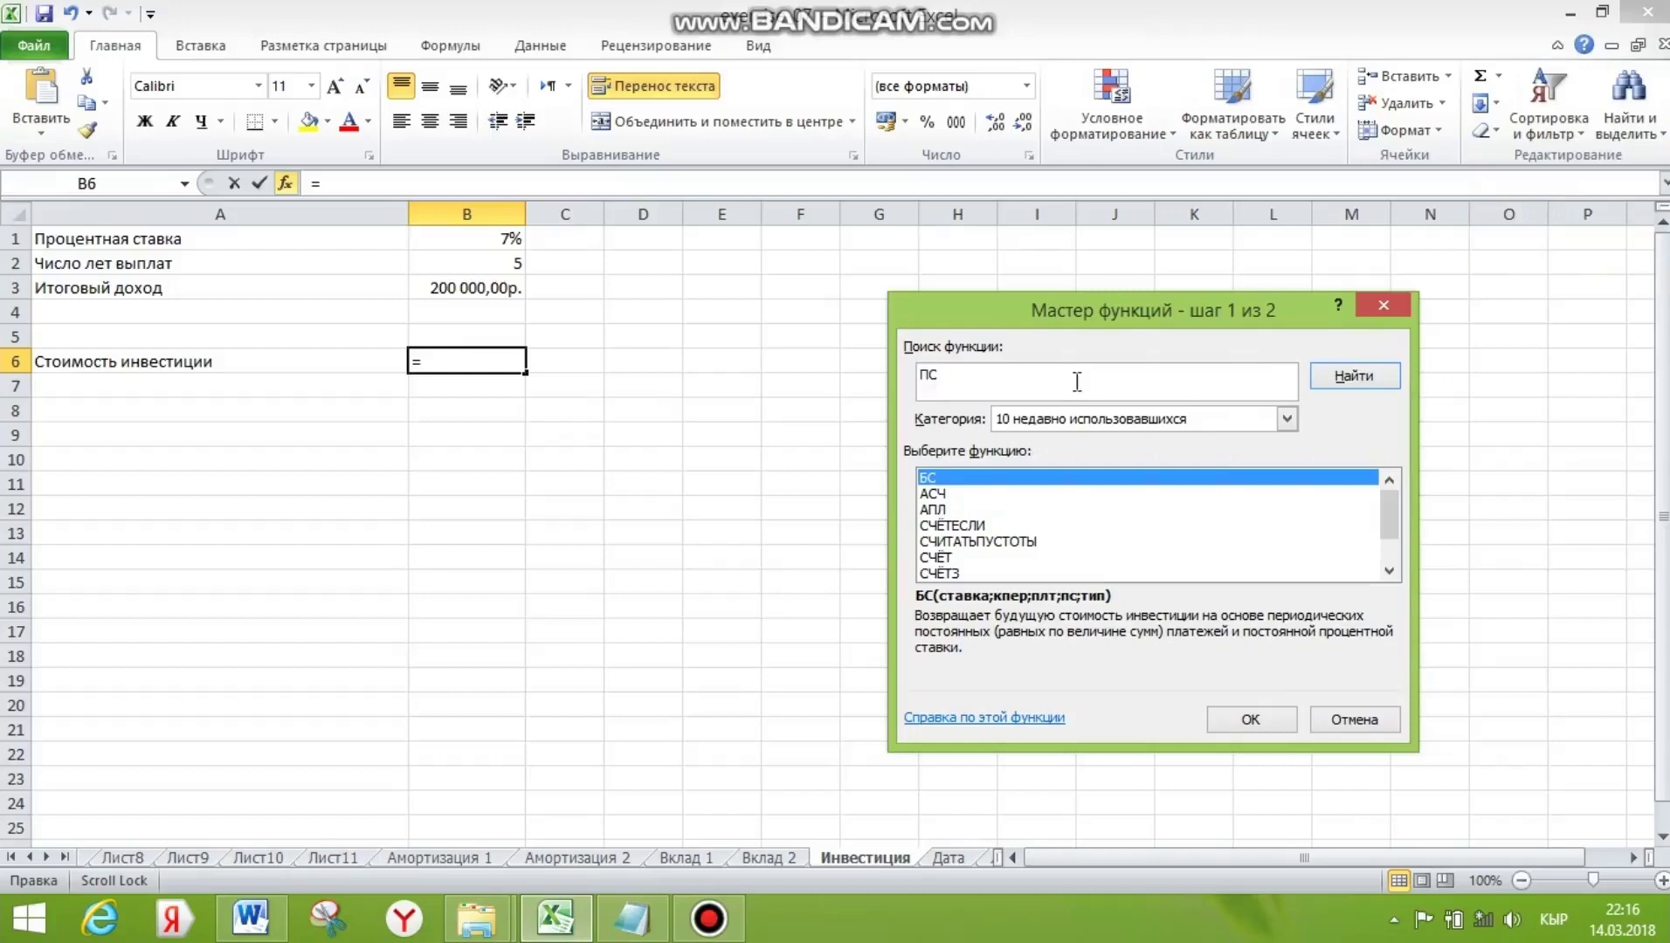
{"action": "left_click", "coordinate": [1352, 377]}
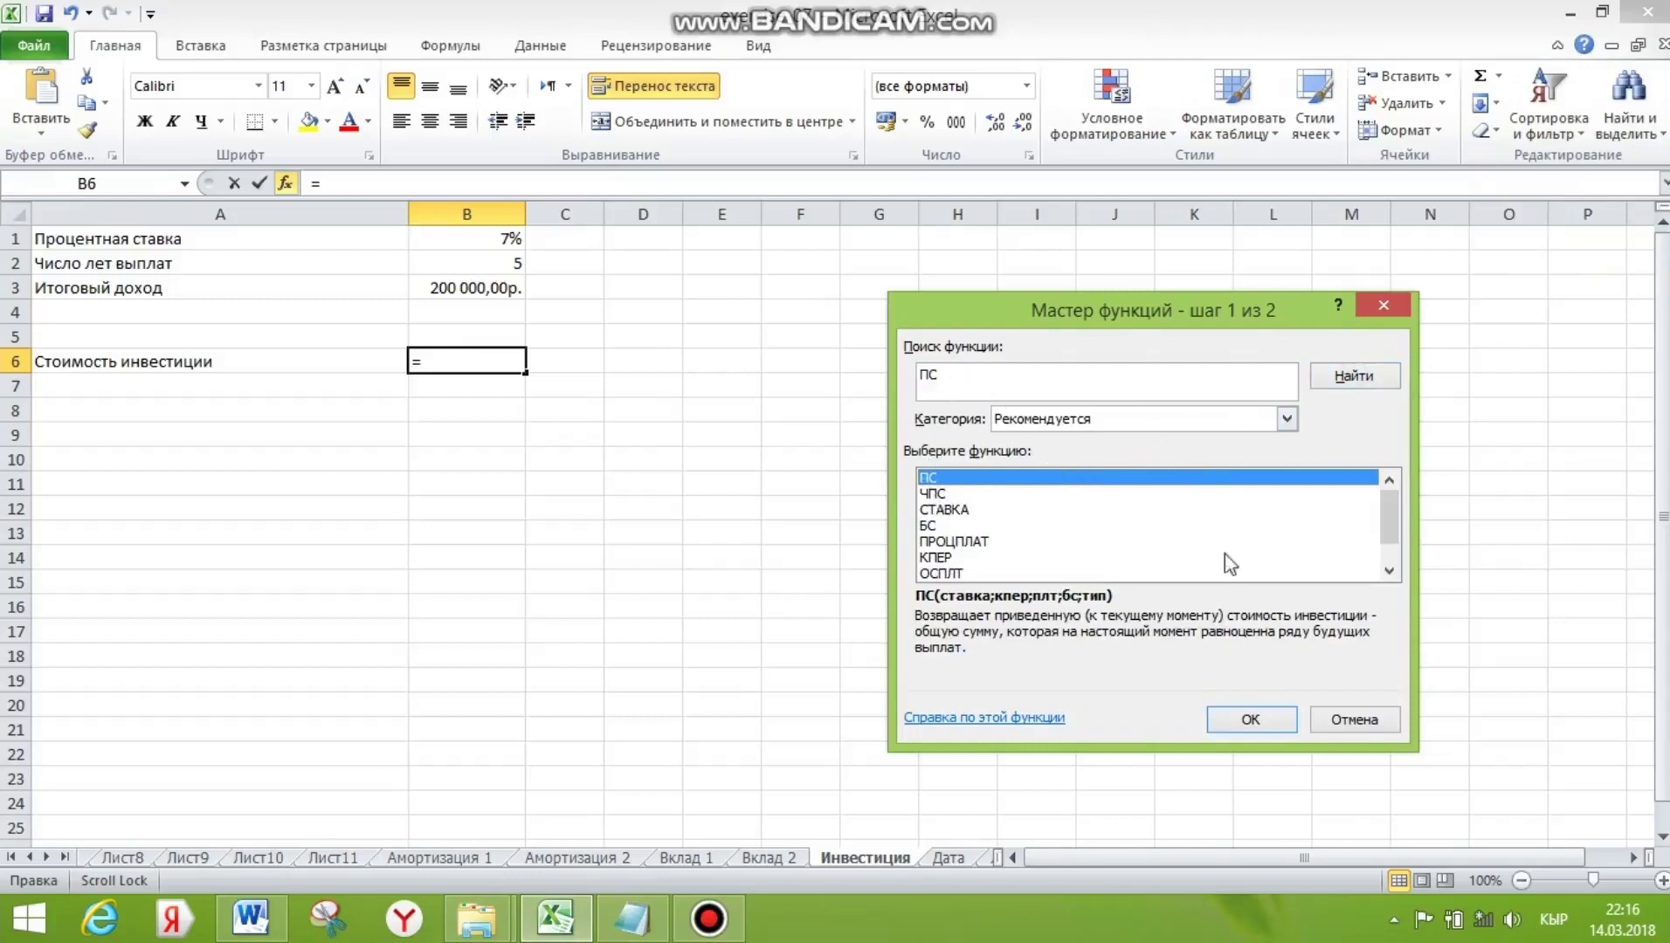
{"action": "left_click", "coordinate": [1249, 721]}
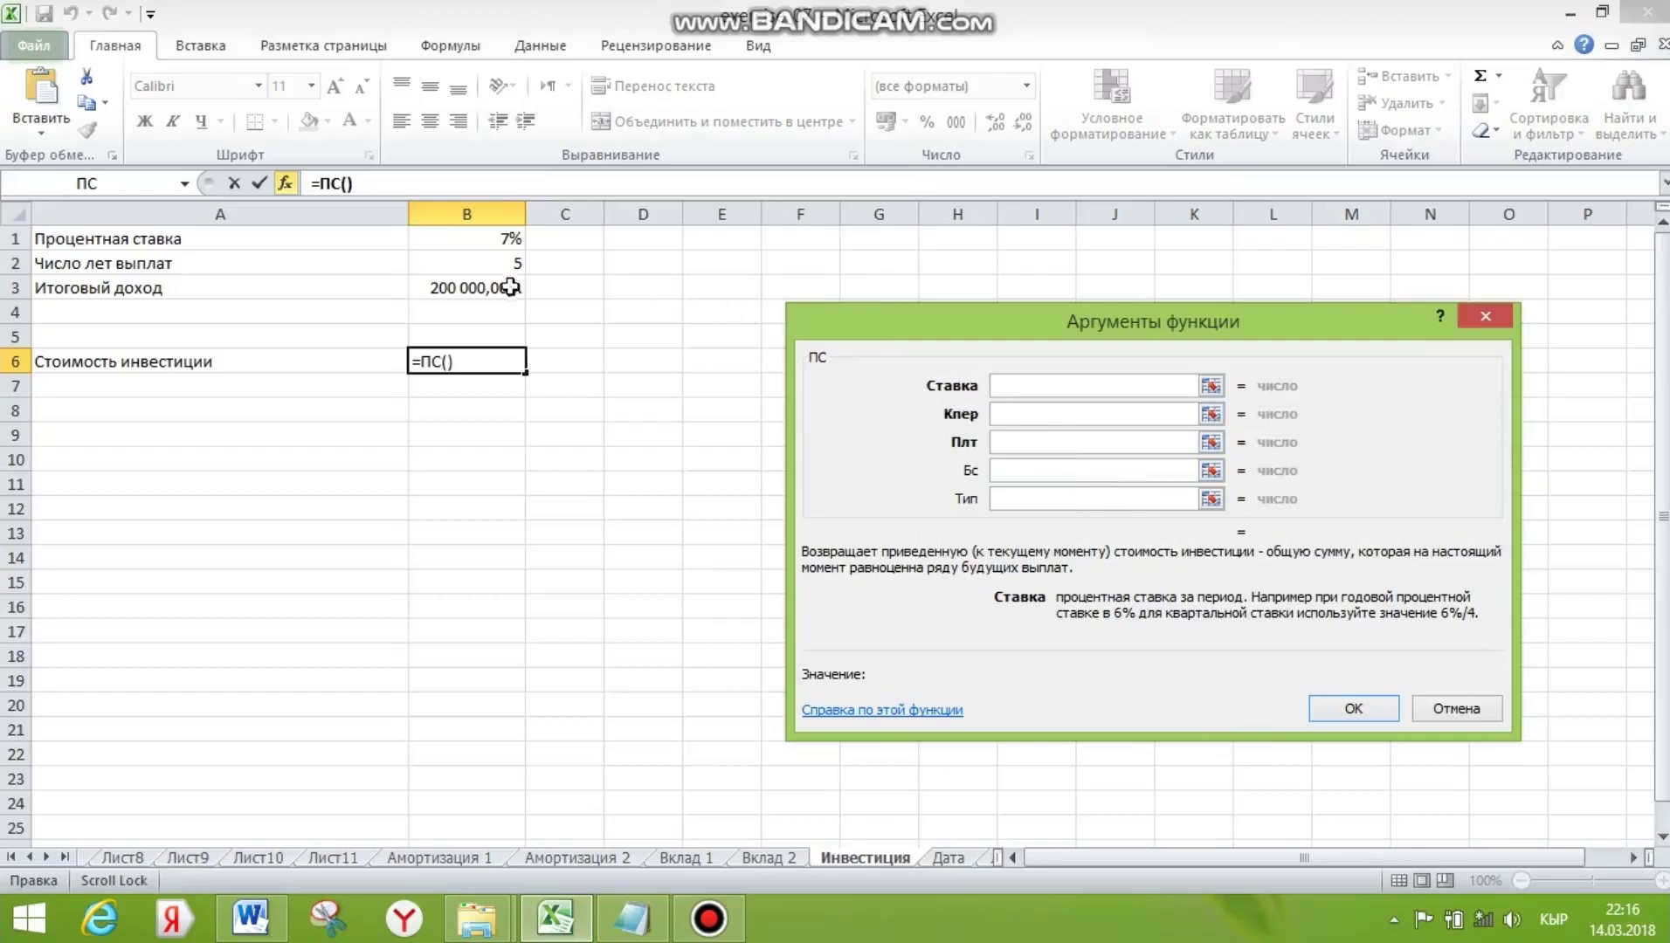
Complete the ПС formula with Ставка as B1, Кпер as B2 and Бс as B3, leaving Плт empty
{"action": "left_click", "coordinate": [514, 241]}
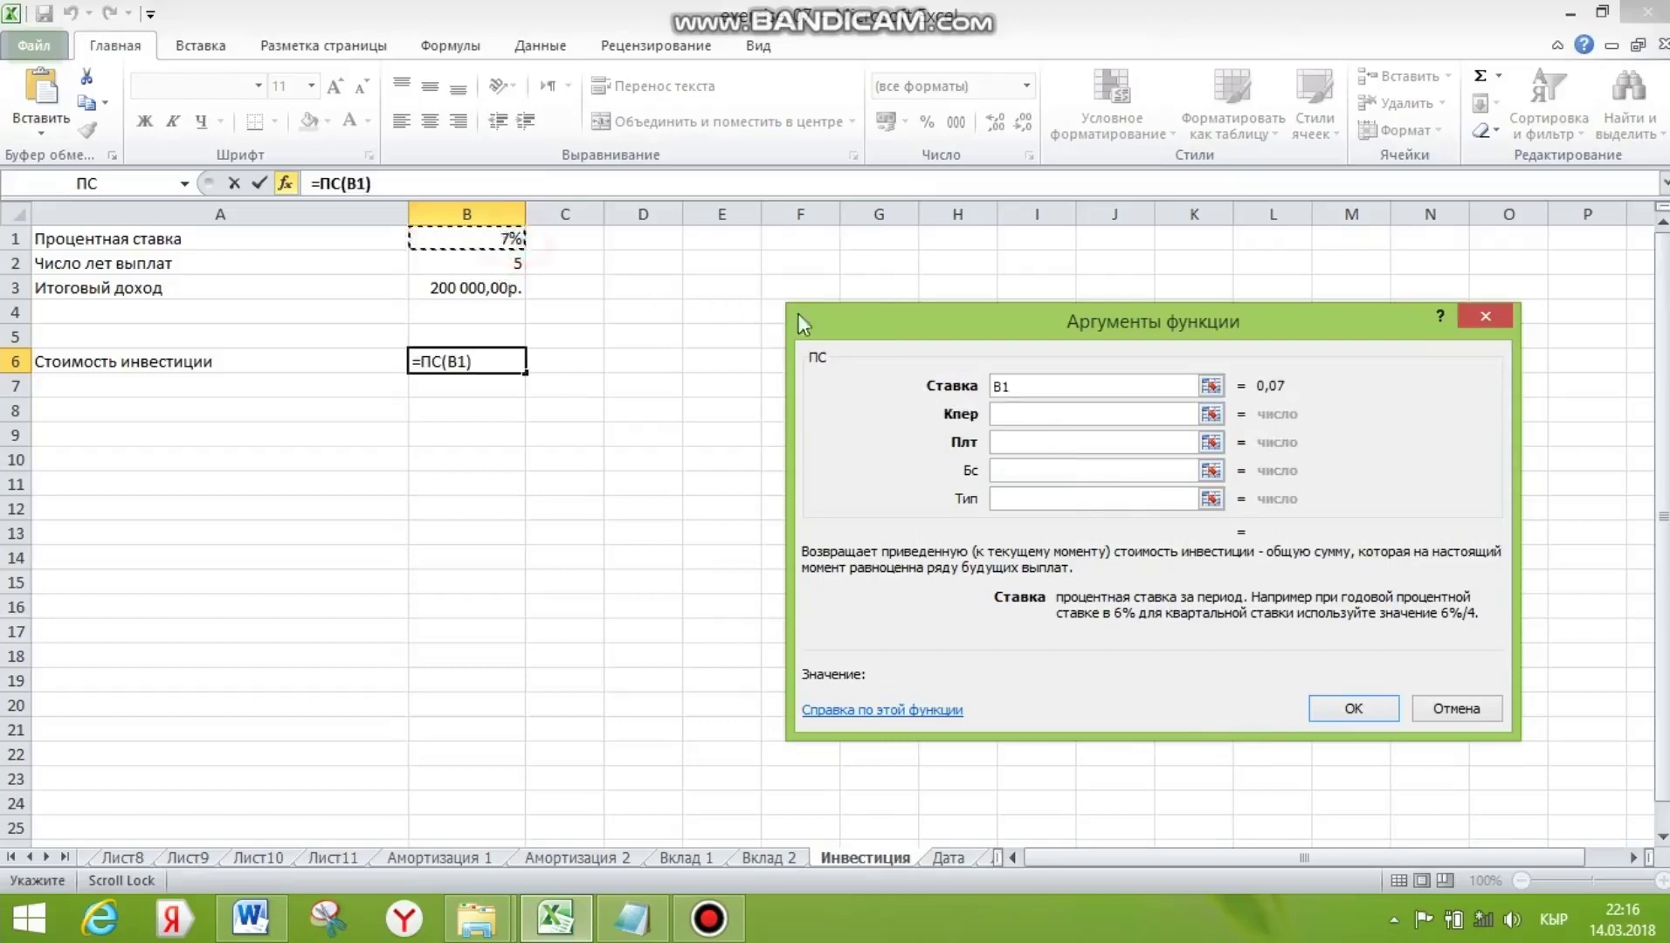
{"action": "left_click", "coordinate": [1019, 420]}
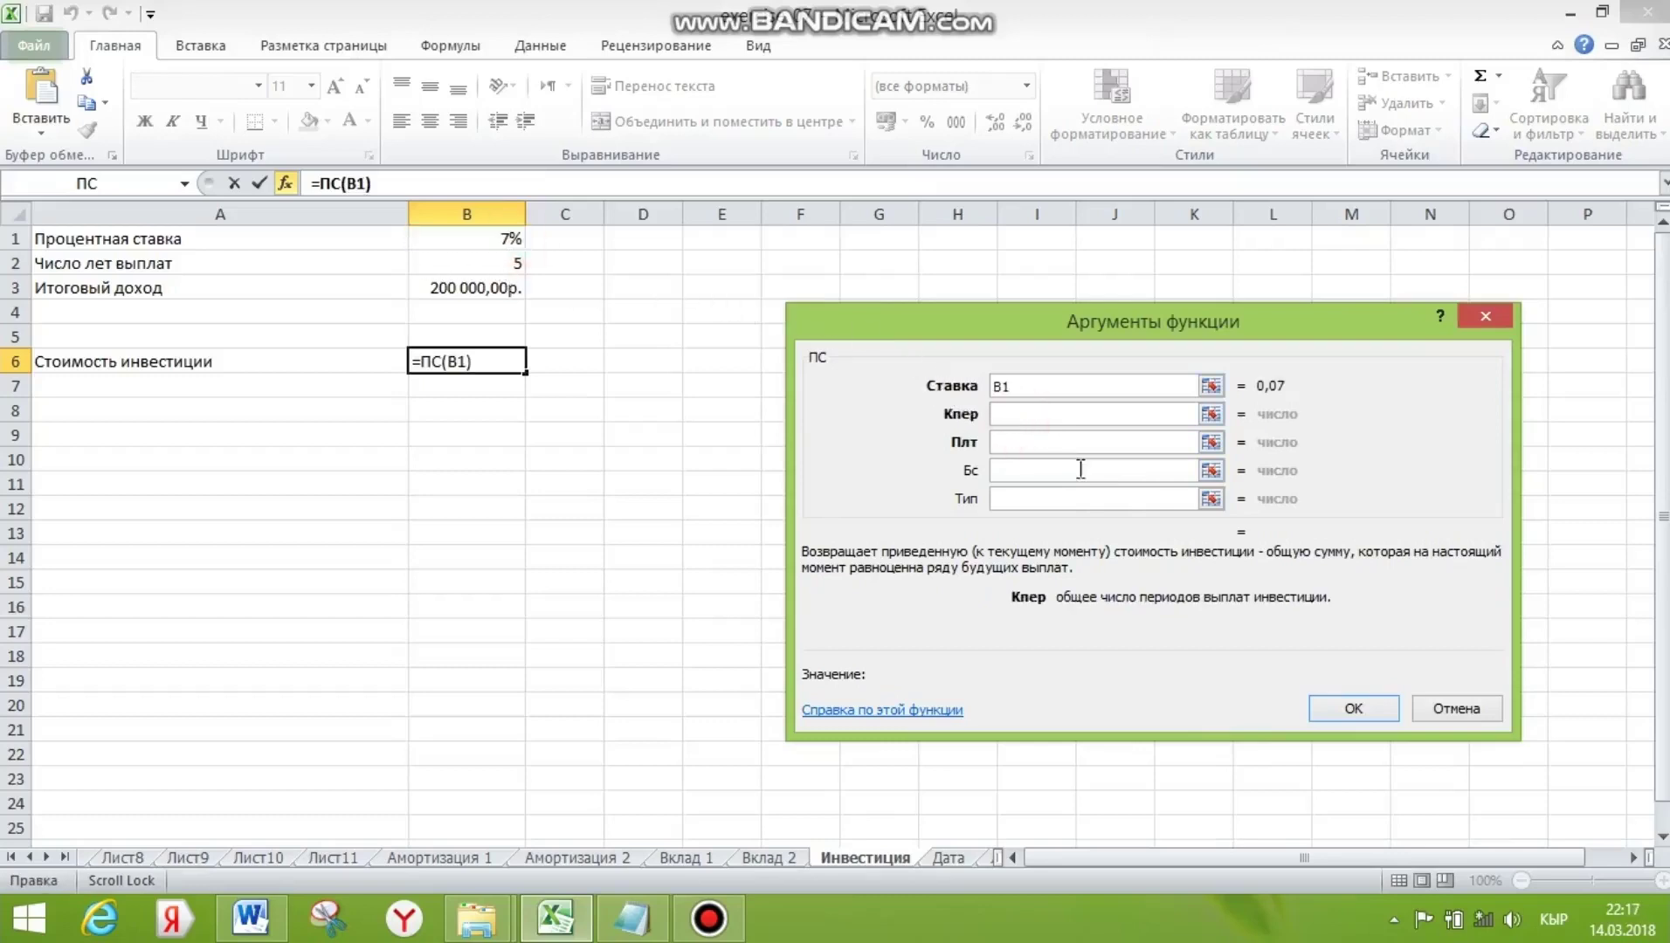
{"action": "left_click", "coordinate": [505, 264]}
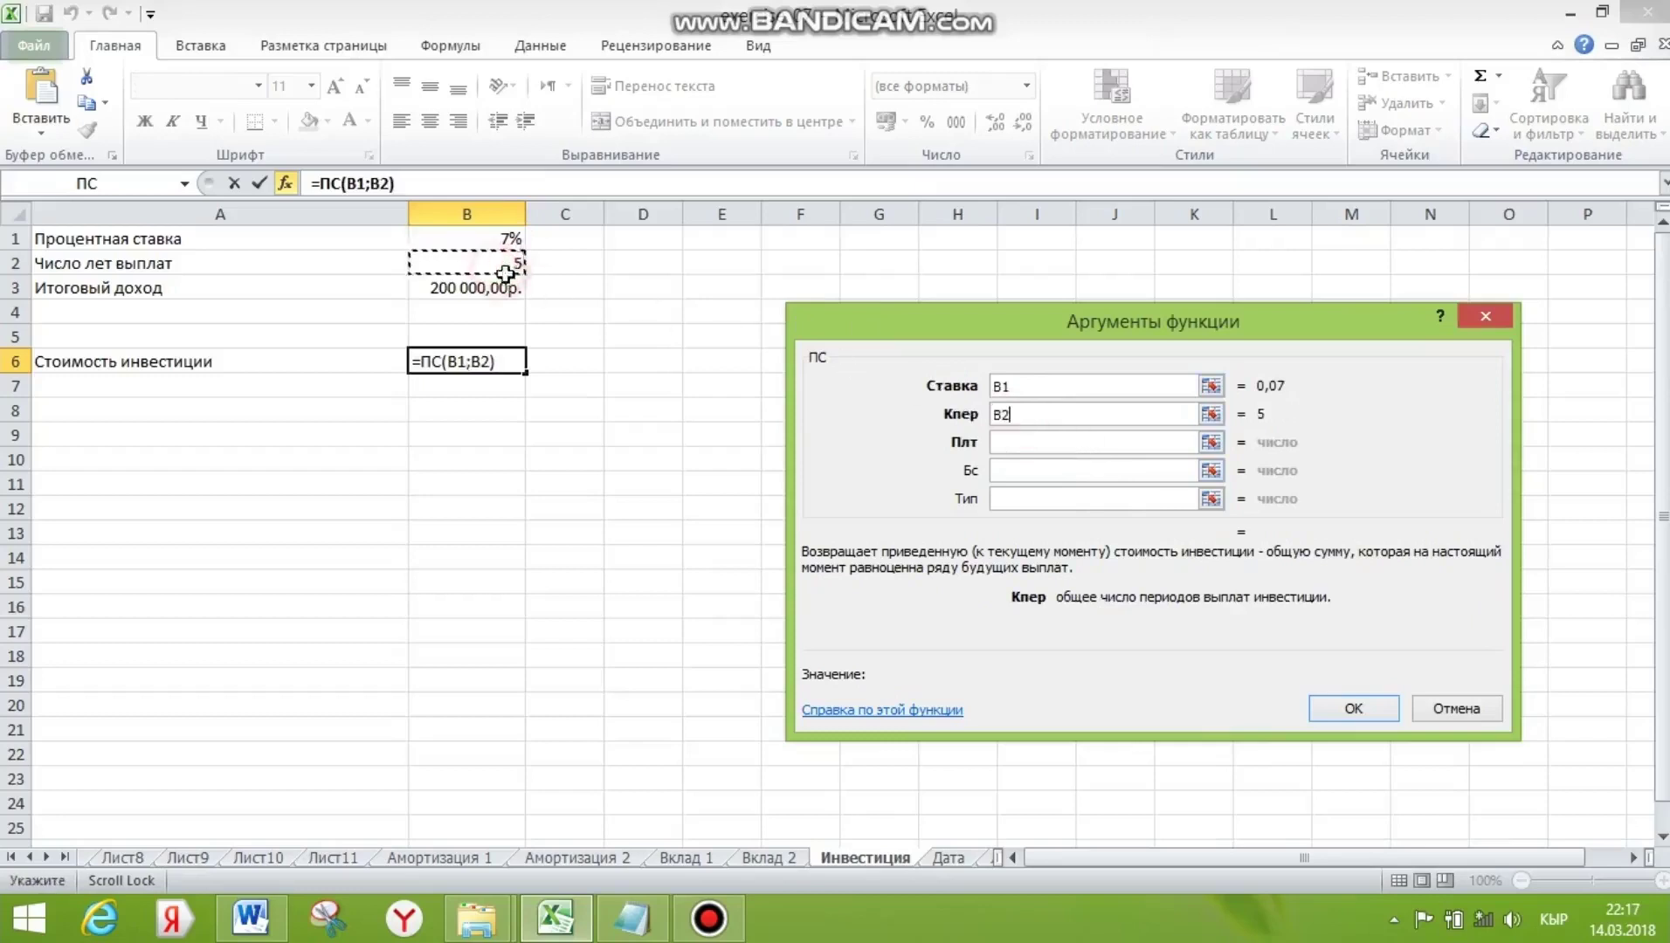
{"action": "left_click", "coordinate": [1007, 475]}
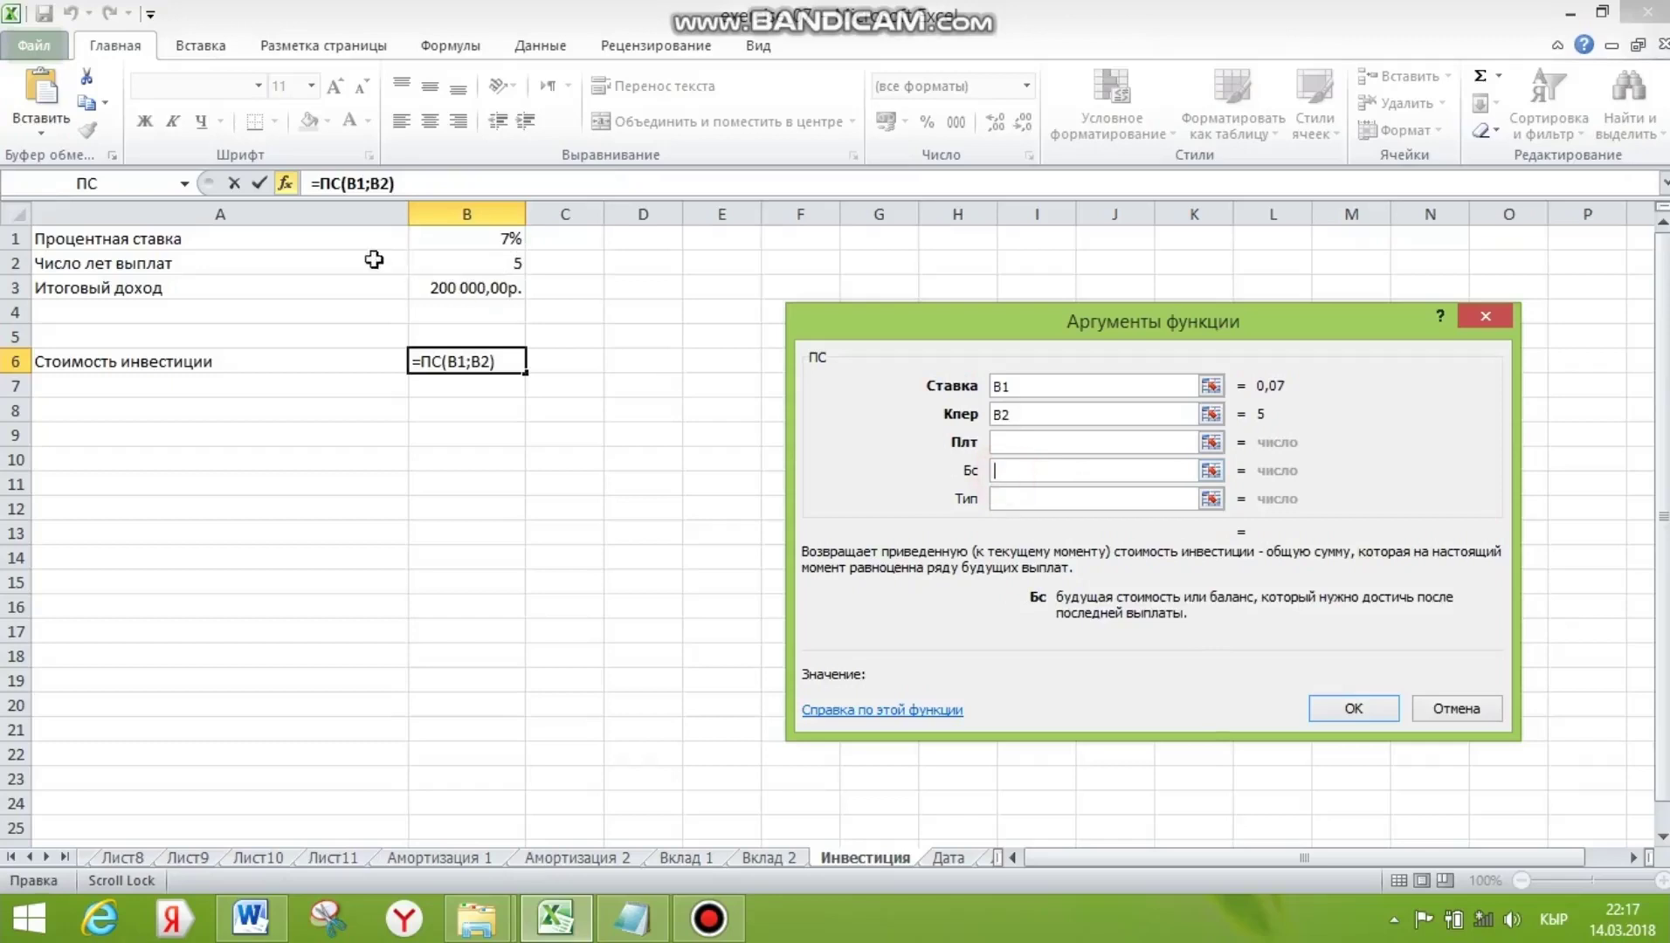
{"action": "left_click", "coordinate": [469, 289]}
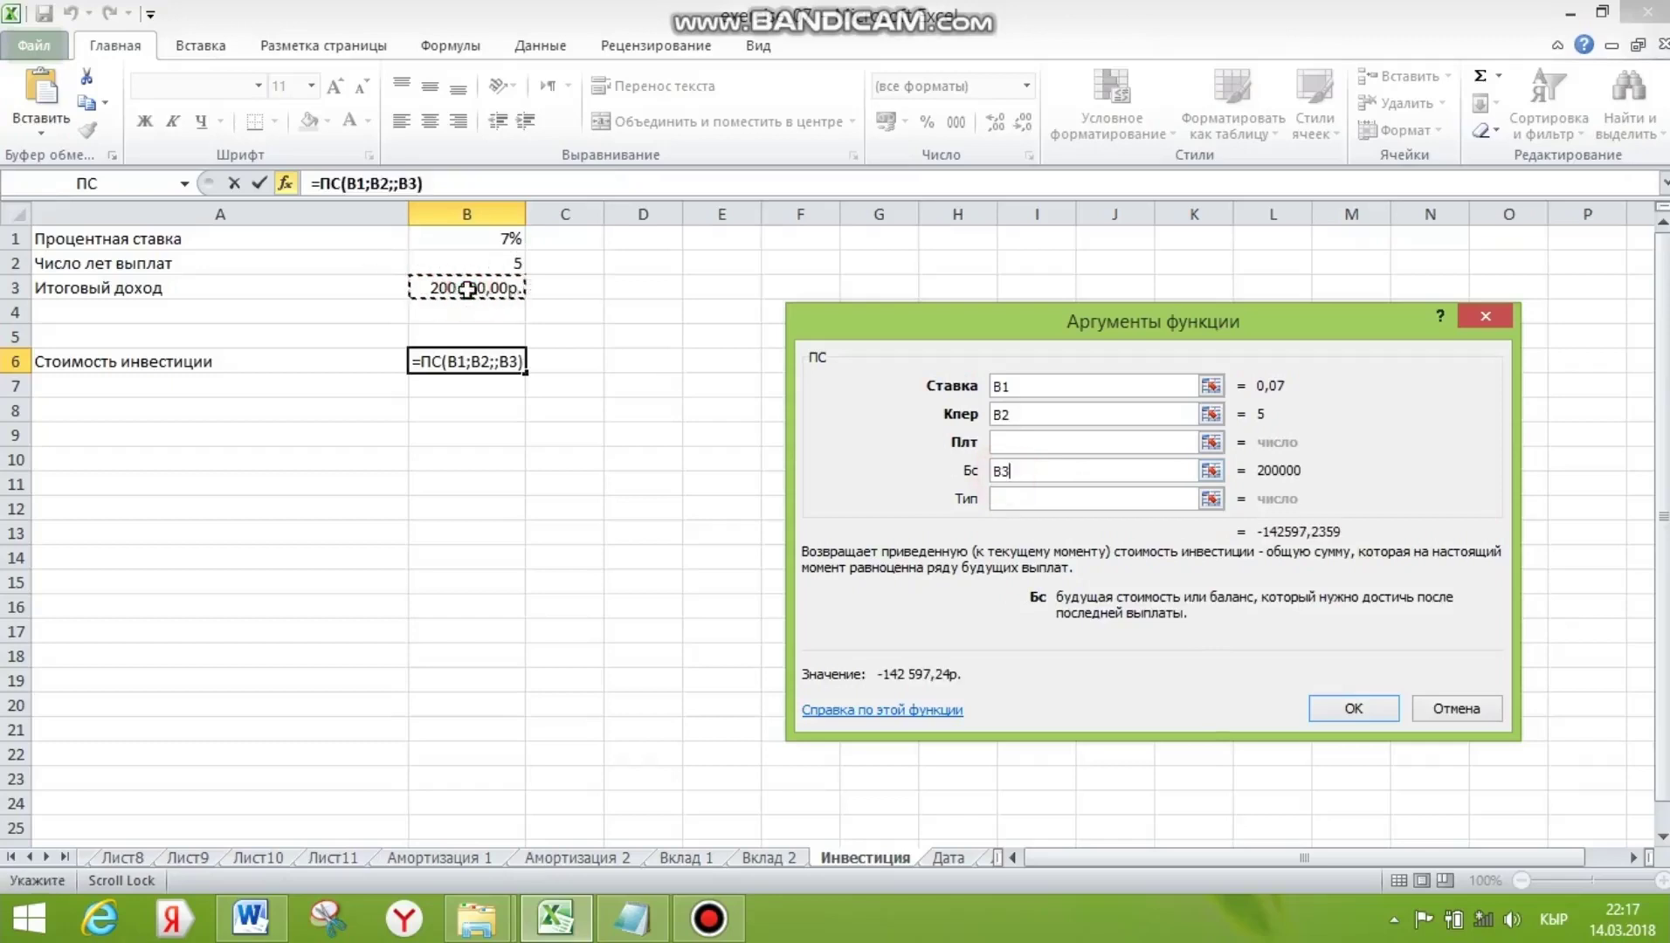
{"action": "left_click", "coordinate": [1362, 707]}
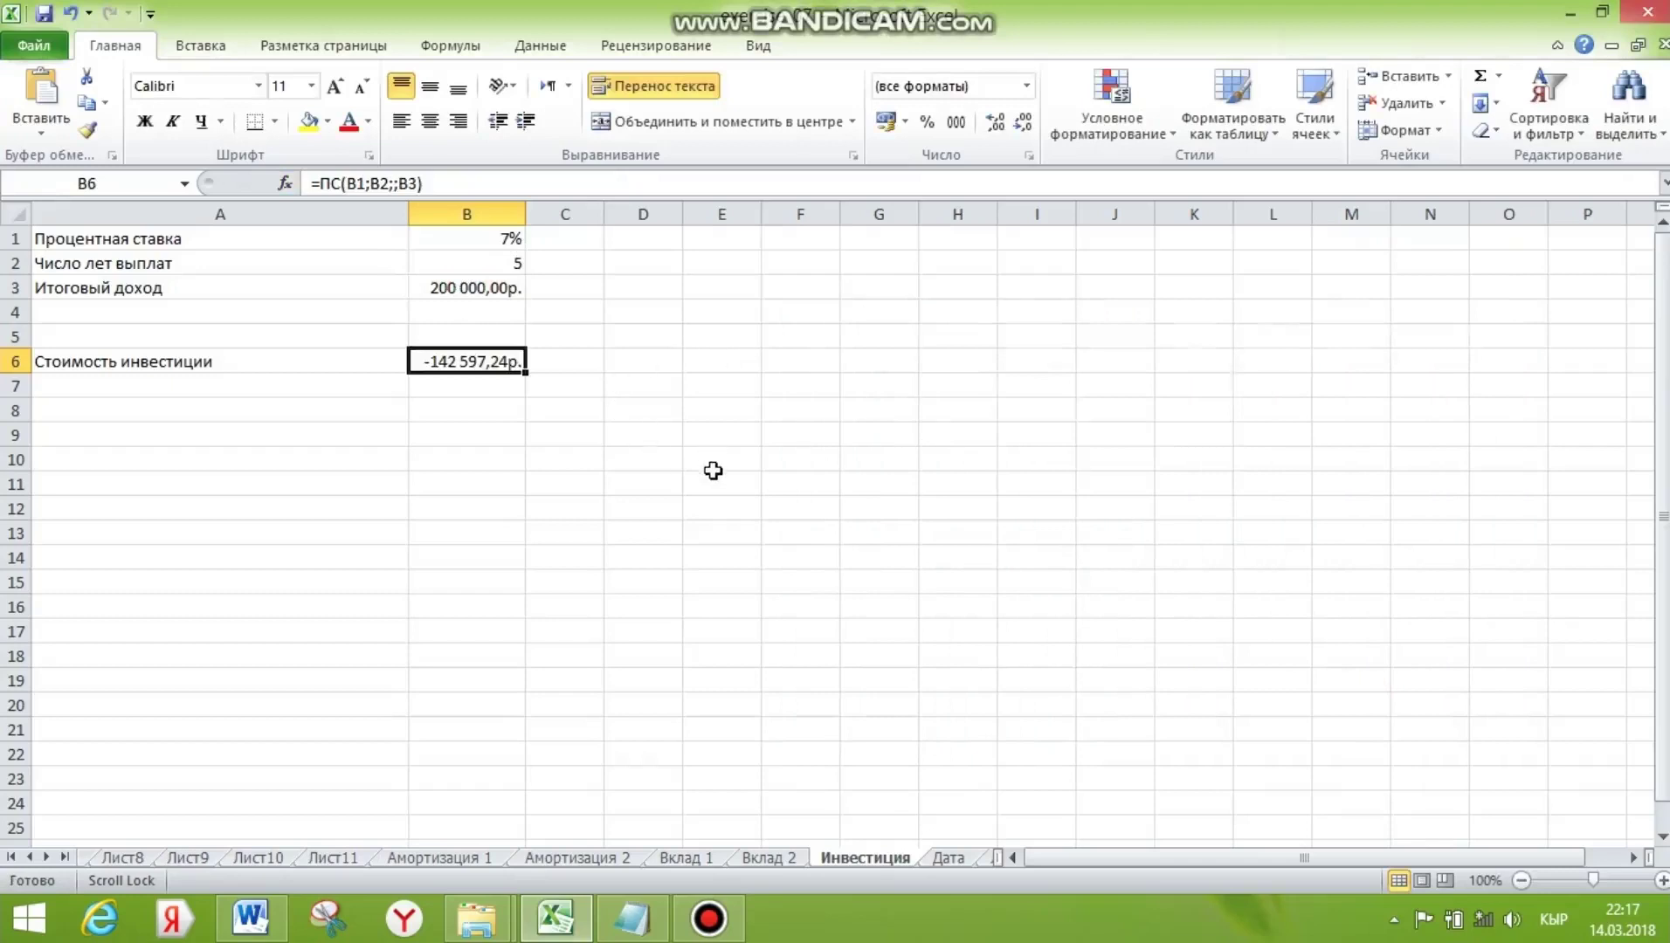
On the Дата sheet, search for the СЕГОДНЯ function and insert it into B1 beside Сегодня
{"action": "key", "text": "ctrl+Page_Down"}
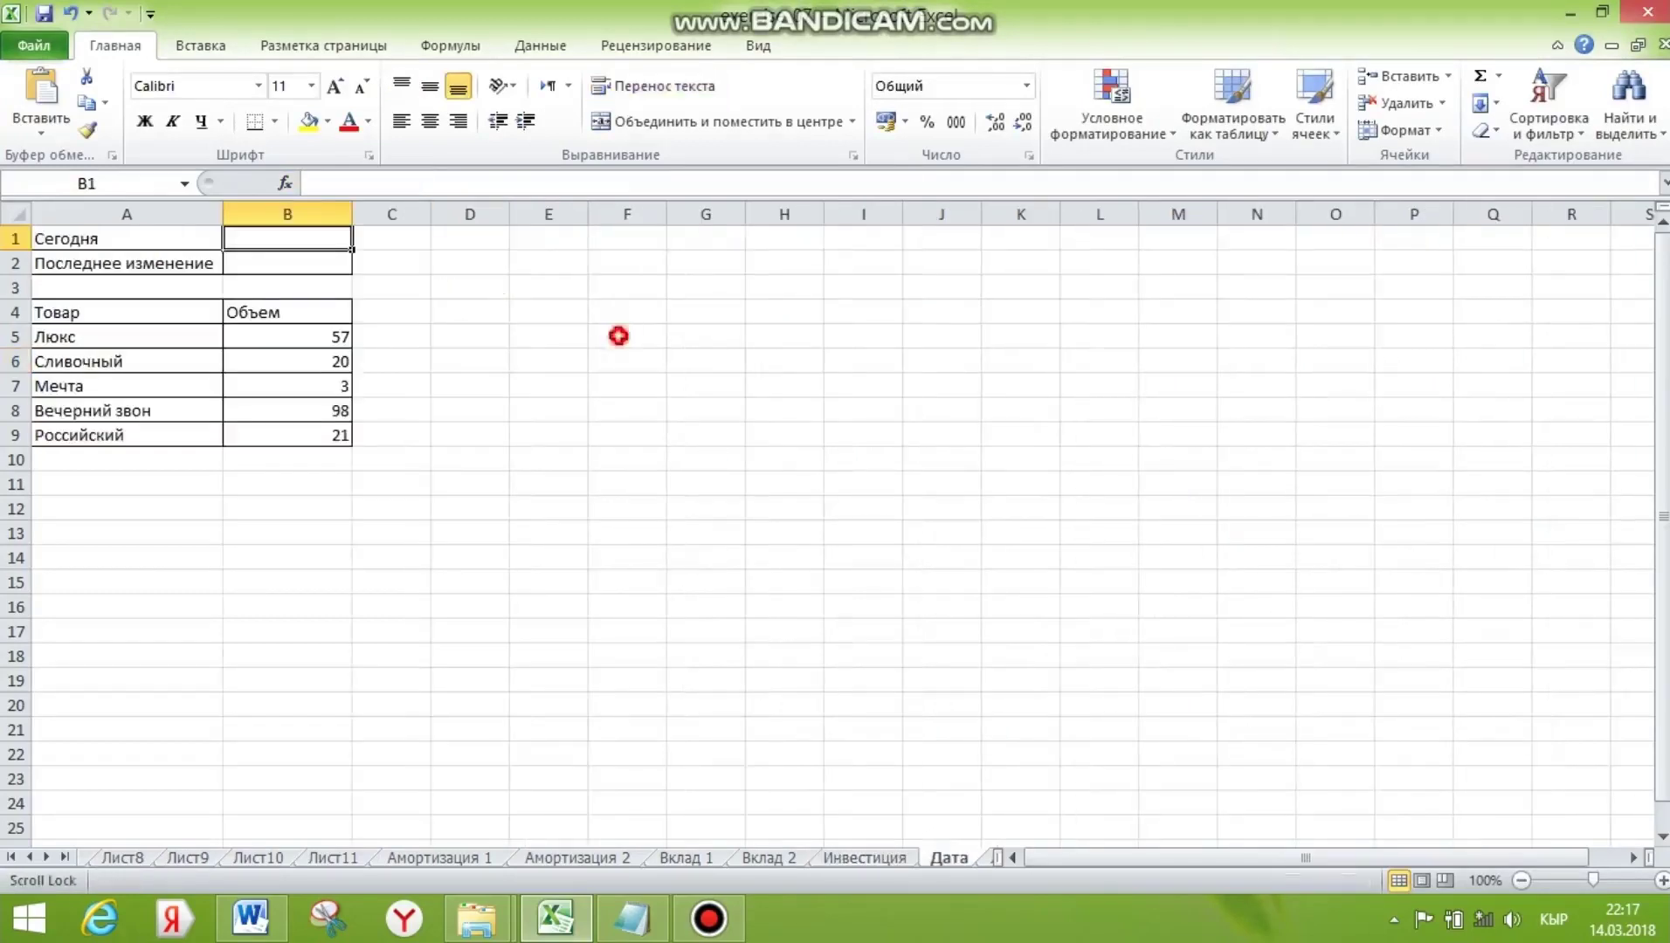
{"action": "left_click", "coordinate": [1499, 76]}
{"action": "left_click", "coordinate": [1562, 247]}
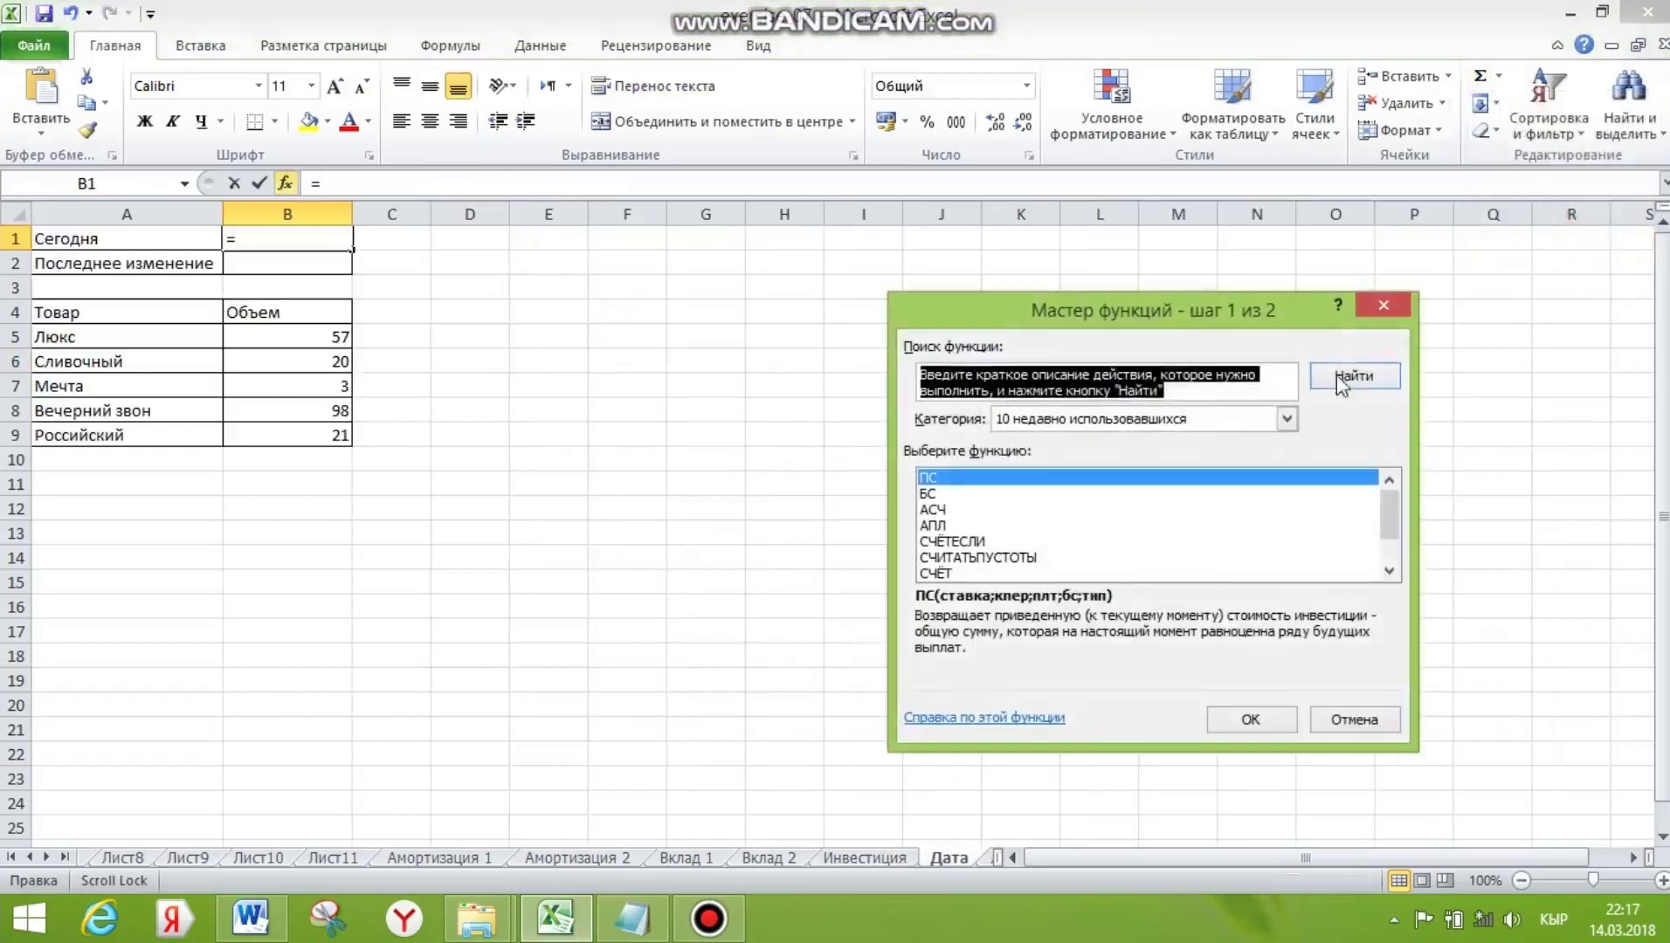
{"action": "type", "text": "СЕГОДНЯ"}
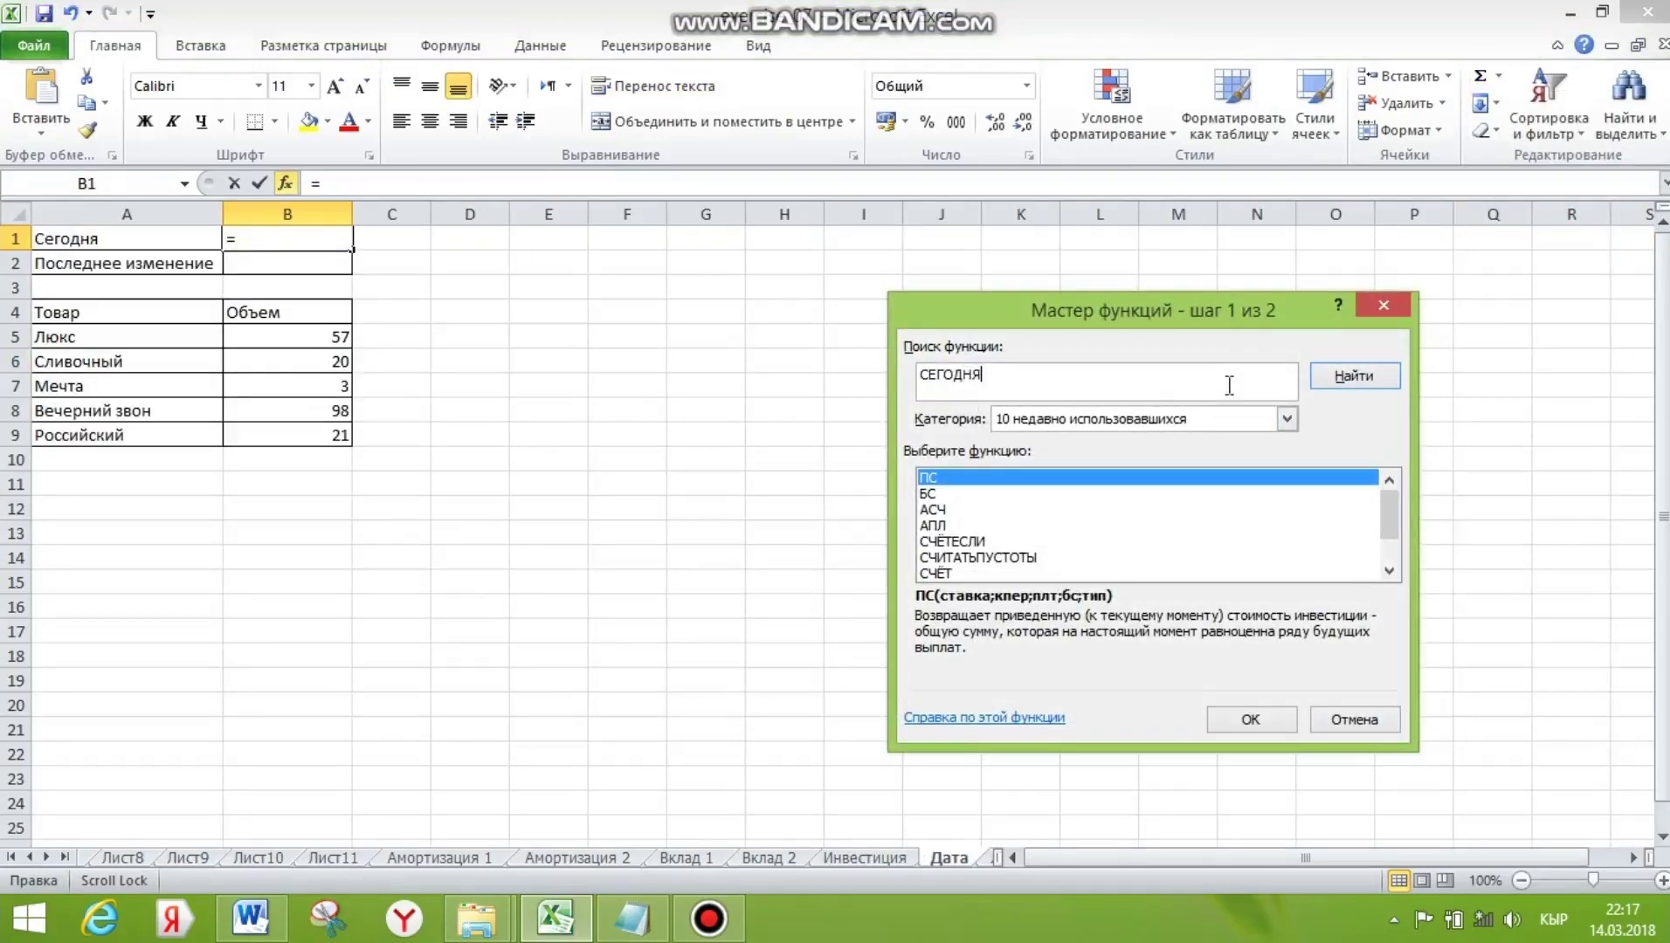
{"action": "left_click", "coordinate": [1349, 376]}
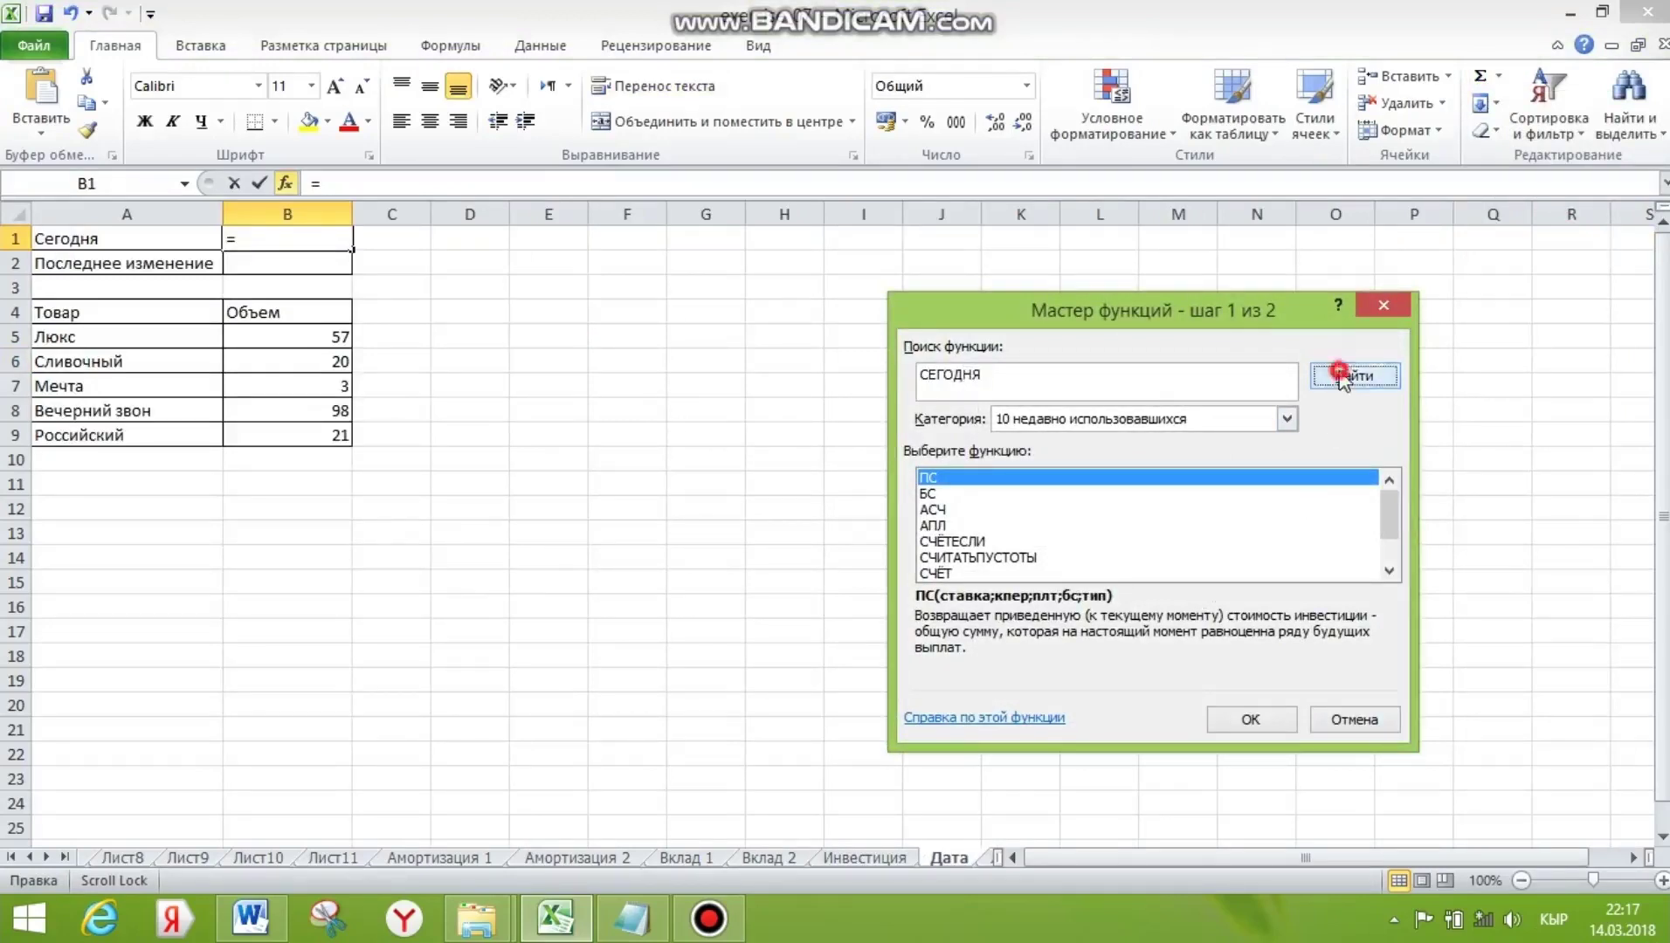
{"action": "left_click", "coordinate": [1251, 719]}
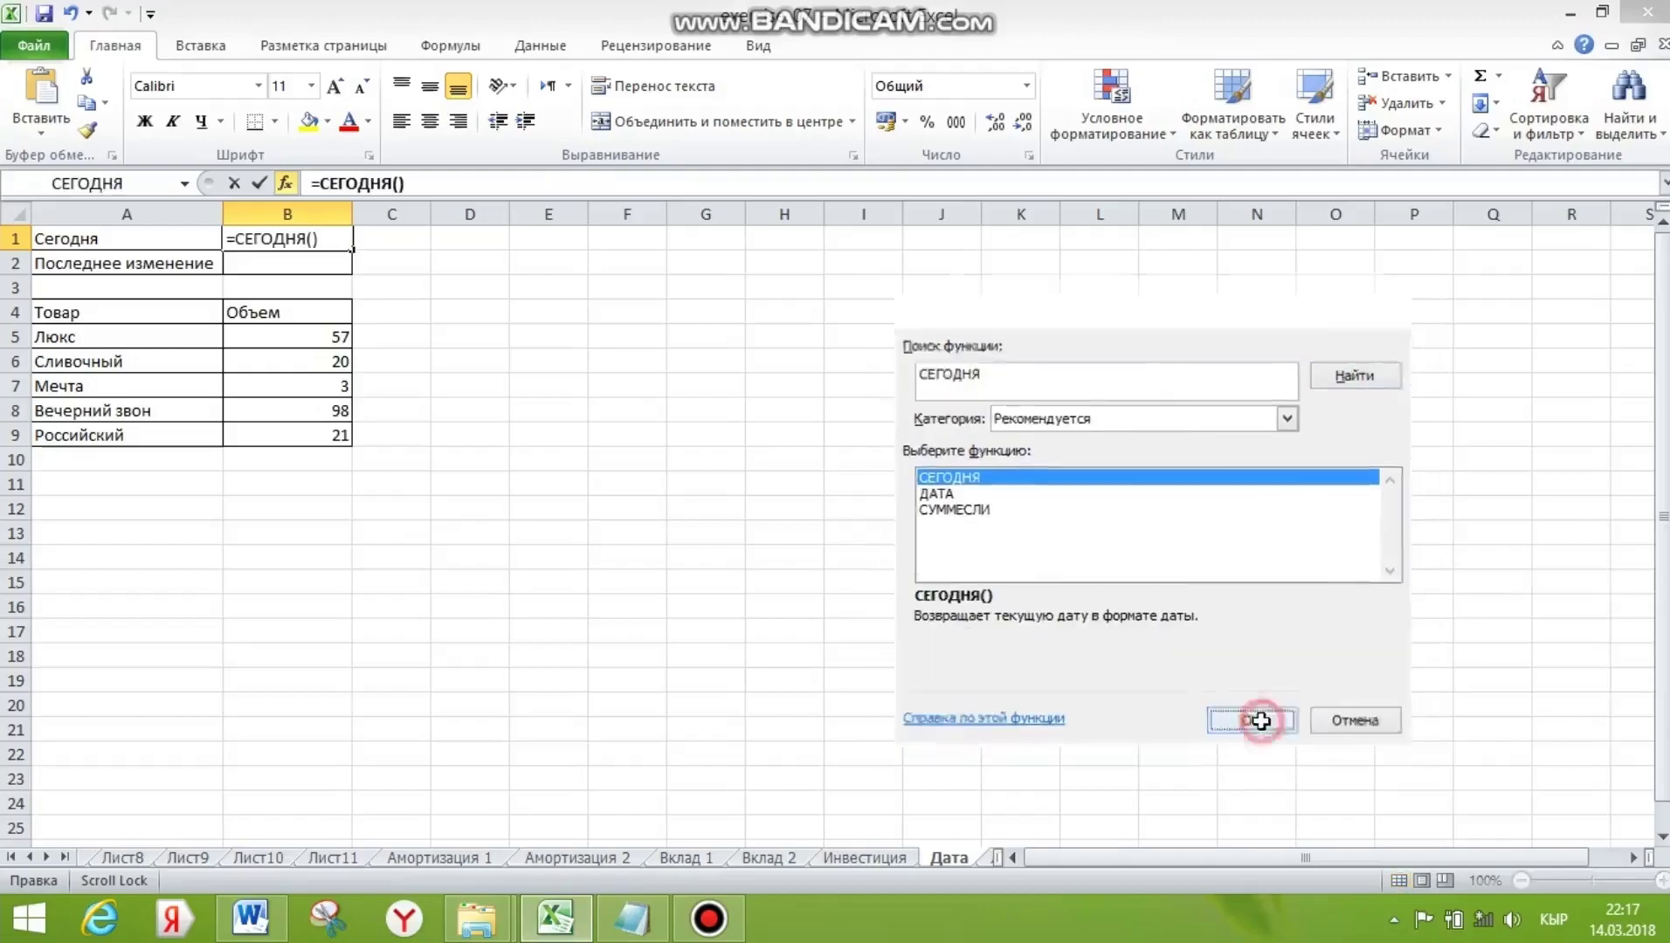